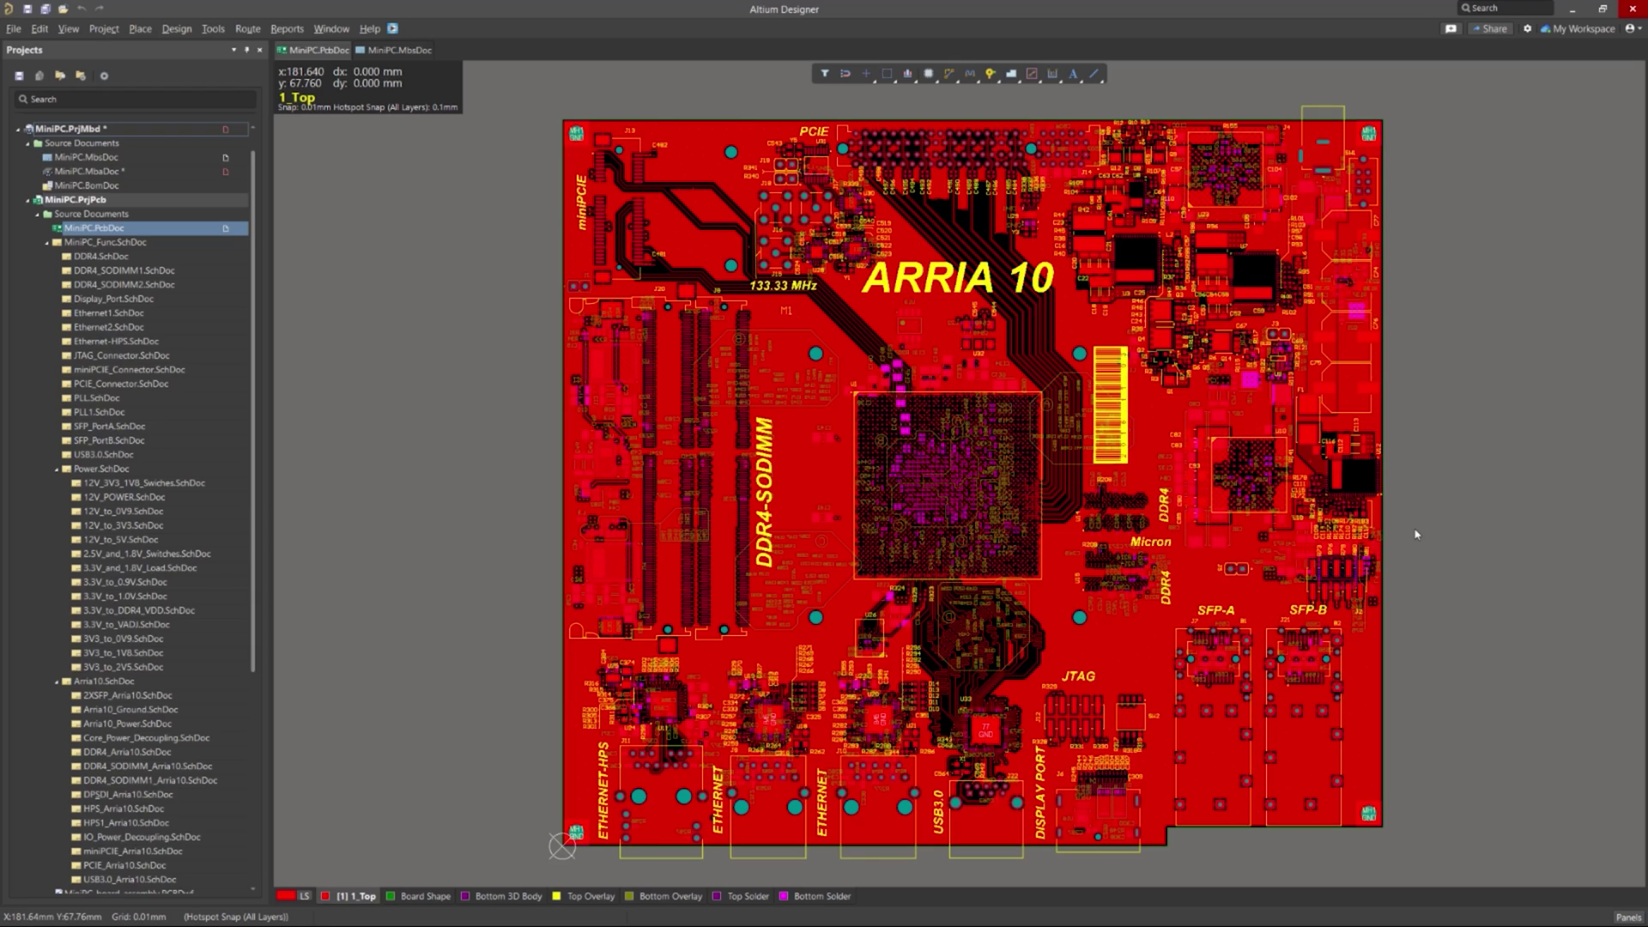
# - Inspect the board in 3D, panning and rotating it around its vertical axis
pyautogui.press('3')
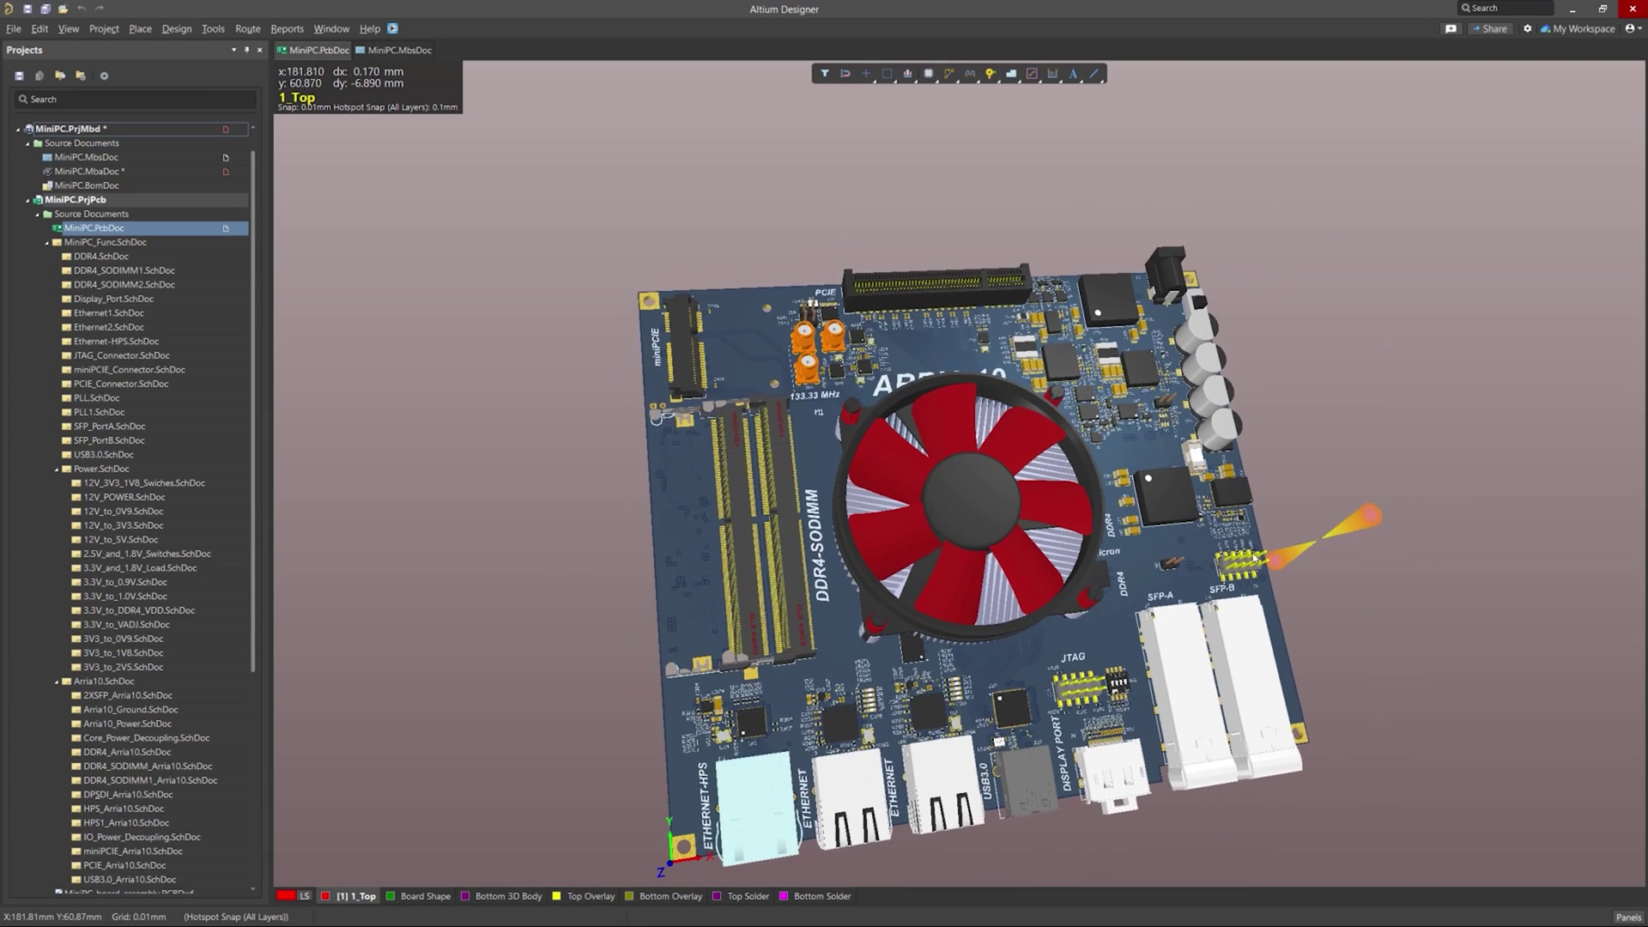
pyautogui.moveTo(600, 731); pyautogui.dragTo(629, 648, button='right')
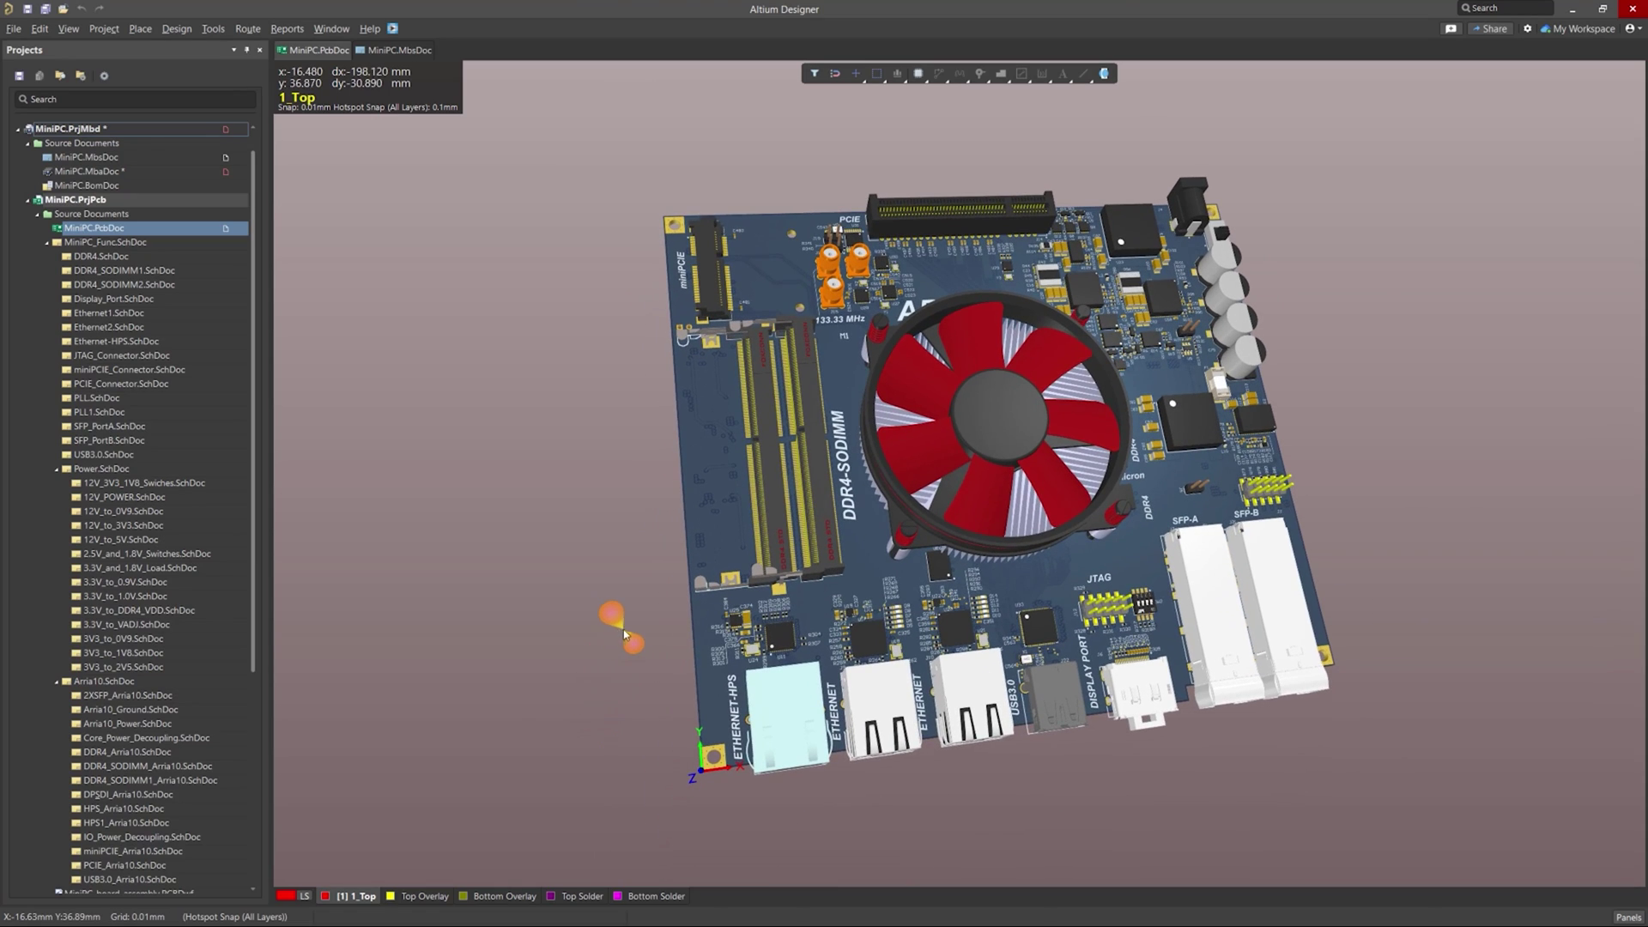
pyautogui.press('shift')
pyautogui.keyDown('shift'); pyautogui.moveTo(595, 634); pyautogui.dragTo(784, 497, button='right'); pyautogui.keyUp('shift')
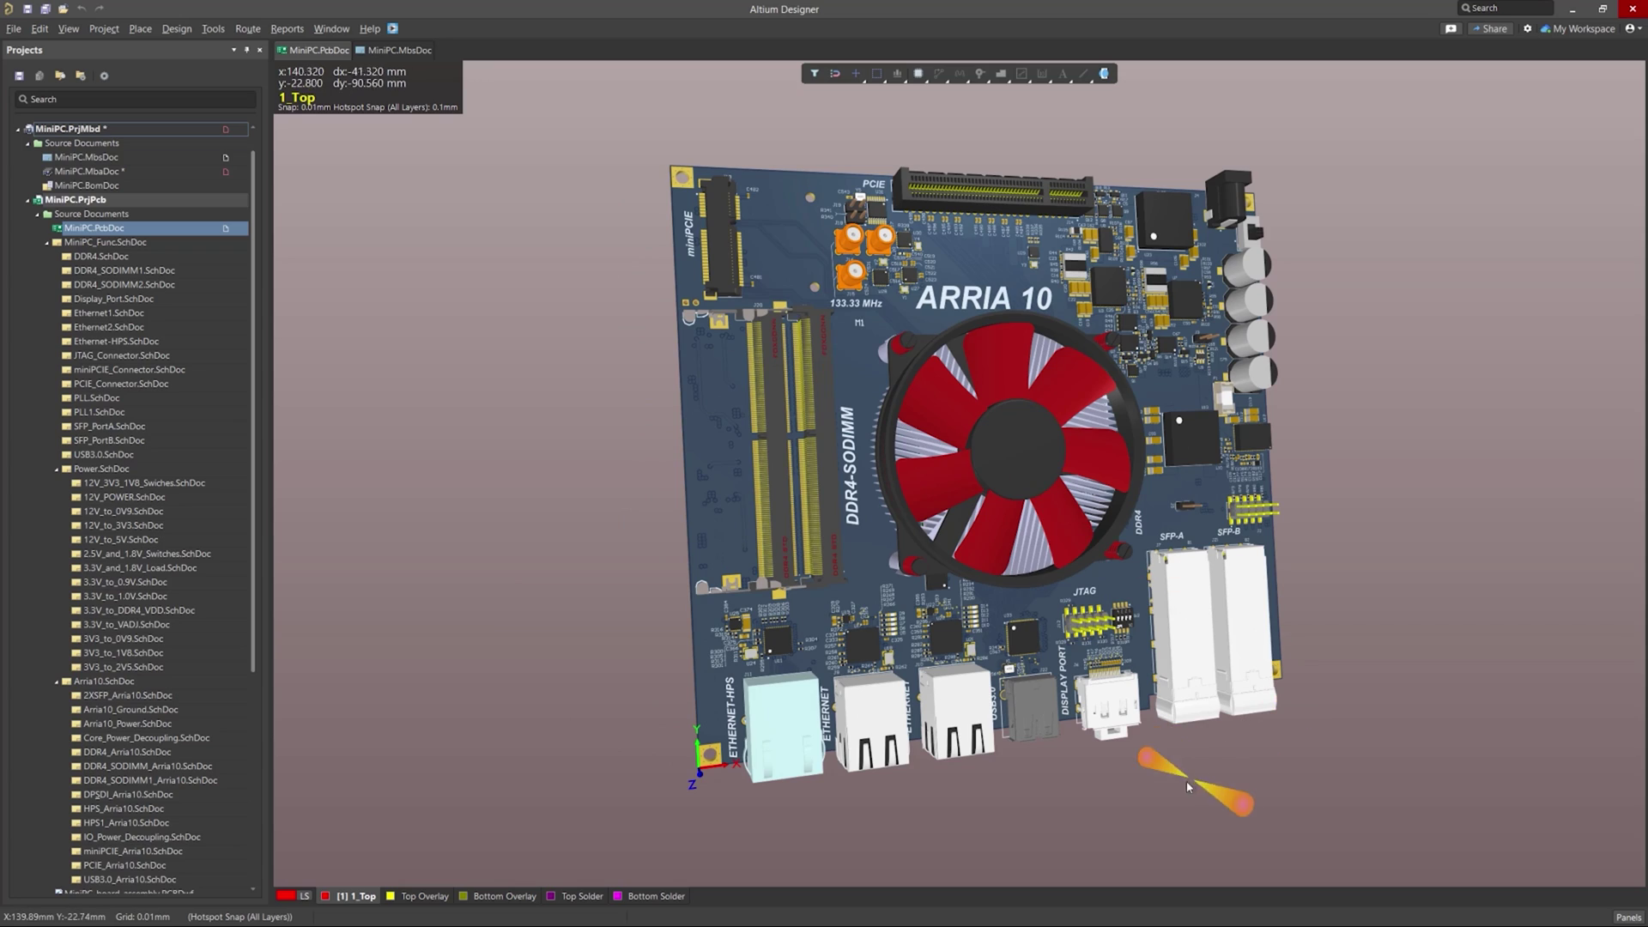
pyautogui.moveTo(1163, 783); pyautogui.dragTo(1123, 776, button='right')
# - Return the board to 2D and bring up the MiniPC.MbsDoc multi-board schematic
pyautogui.press('2')
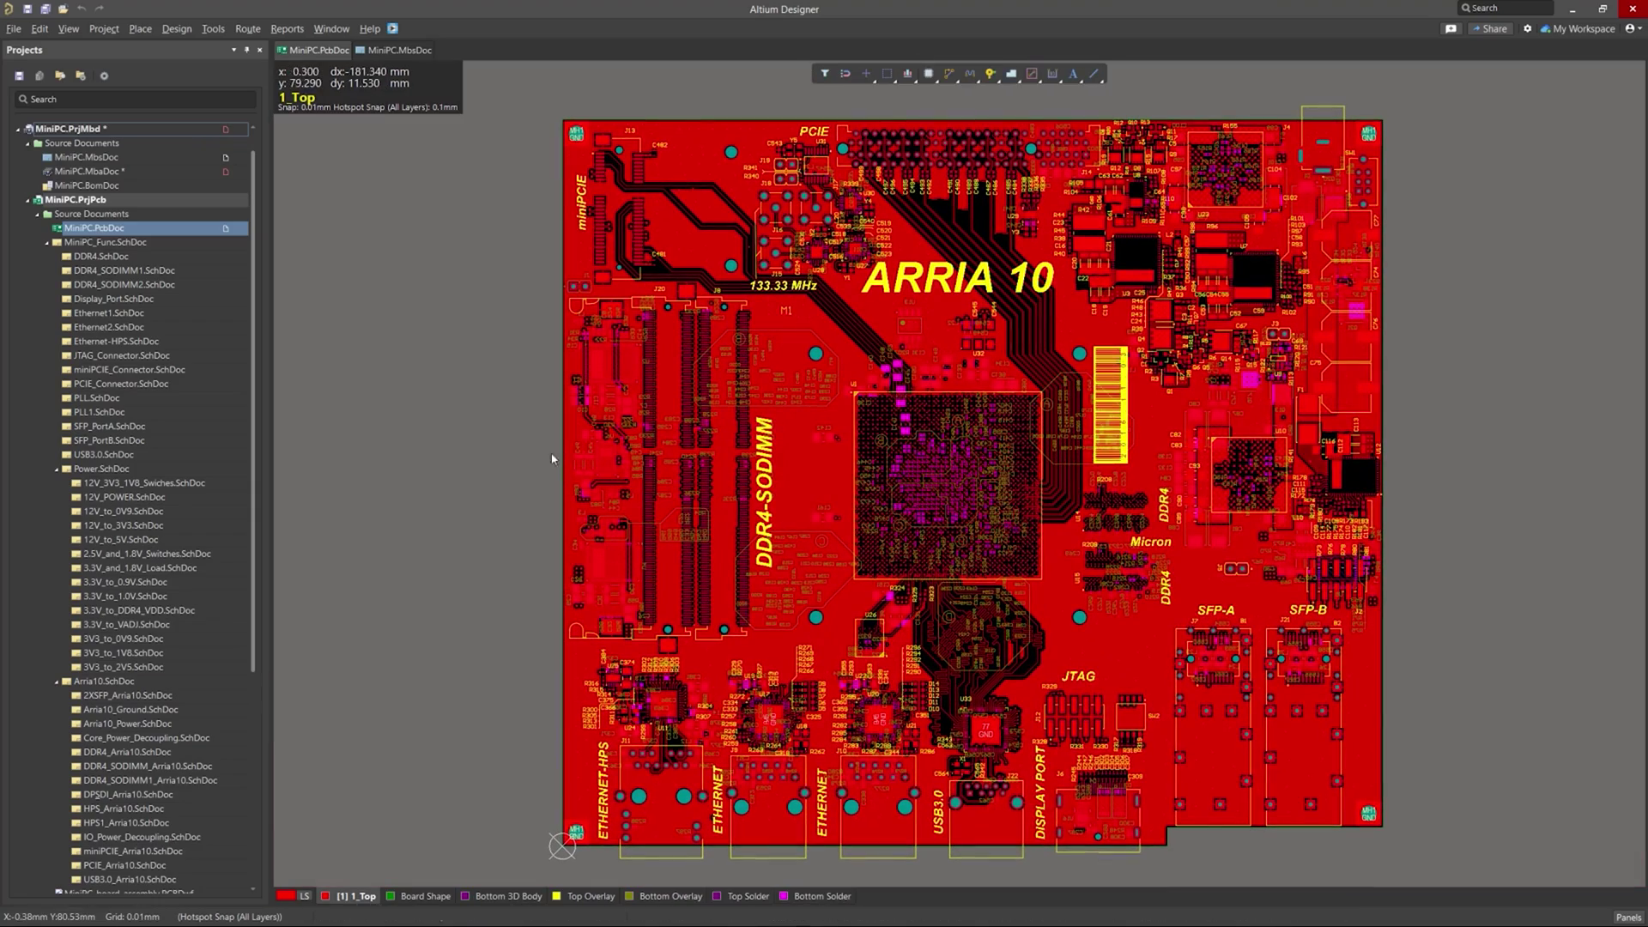
pyautogui.click(422, 51)
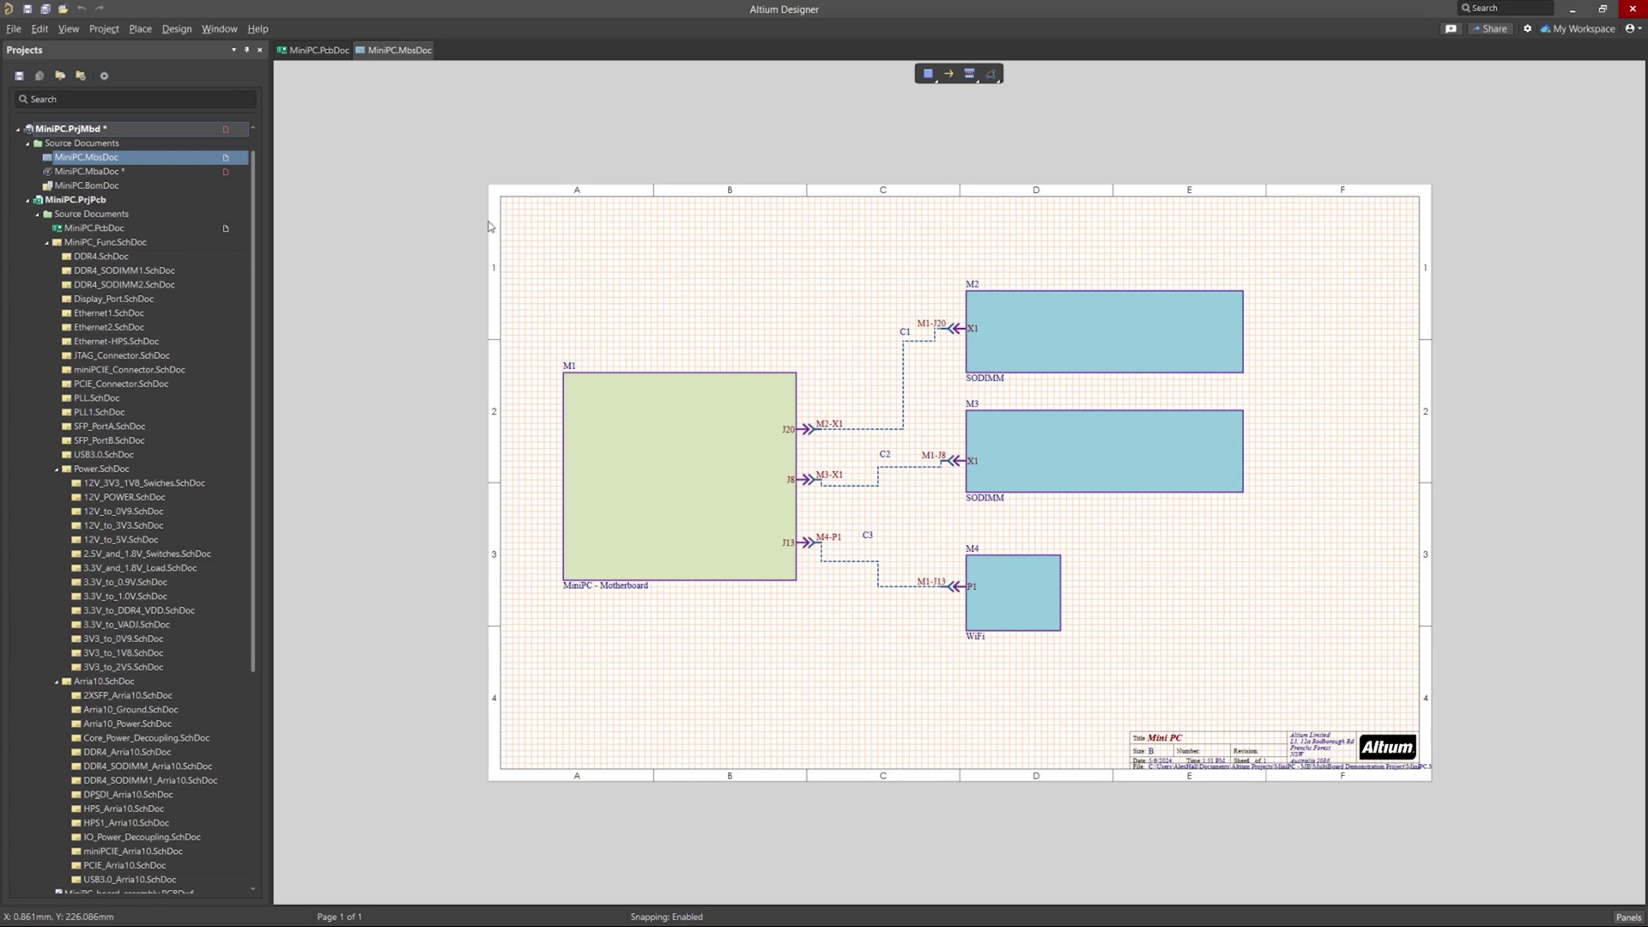
pyautogui.rightClick(139, 129)
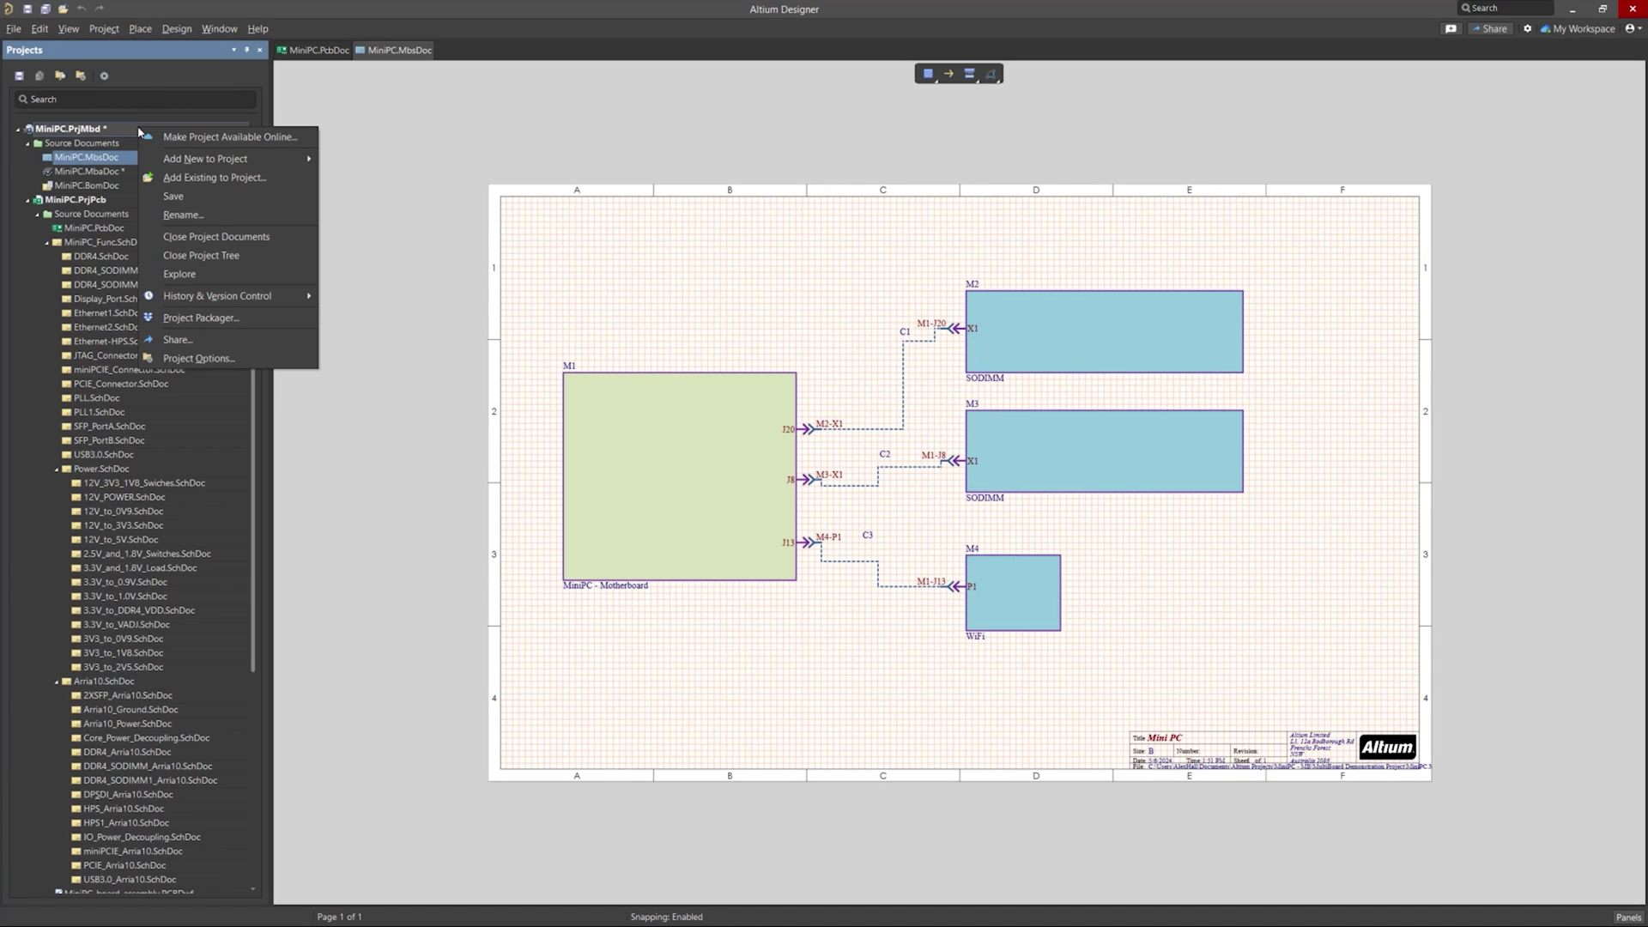
# - Add a Draftsman document, MiniPC_1.MbDwf, to the MiniPC.PrjMbd project with default settings
pyautogui.moveTo(258, 161)
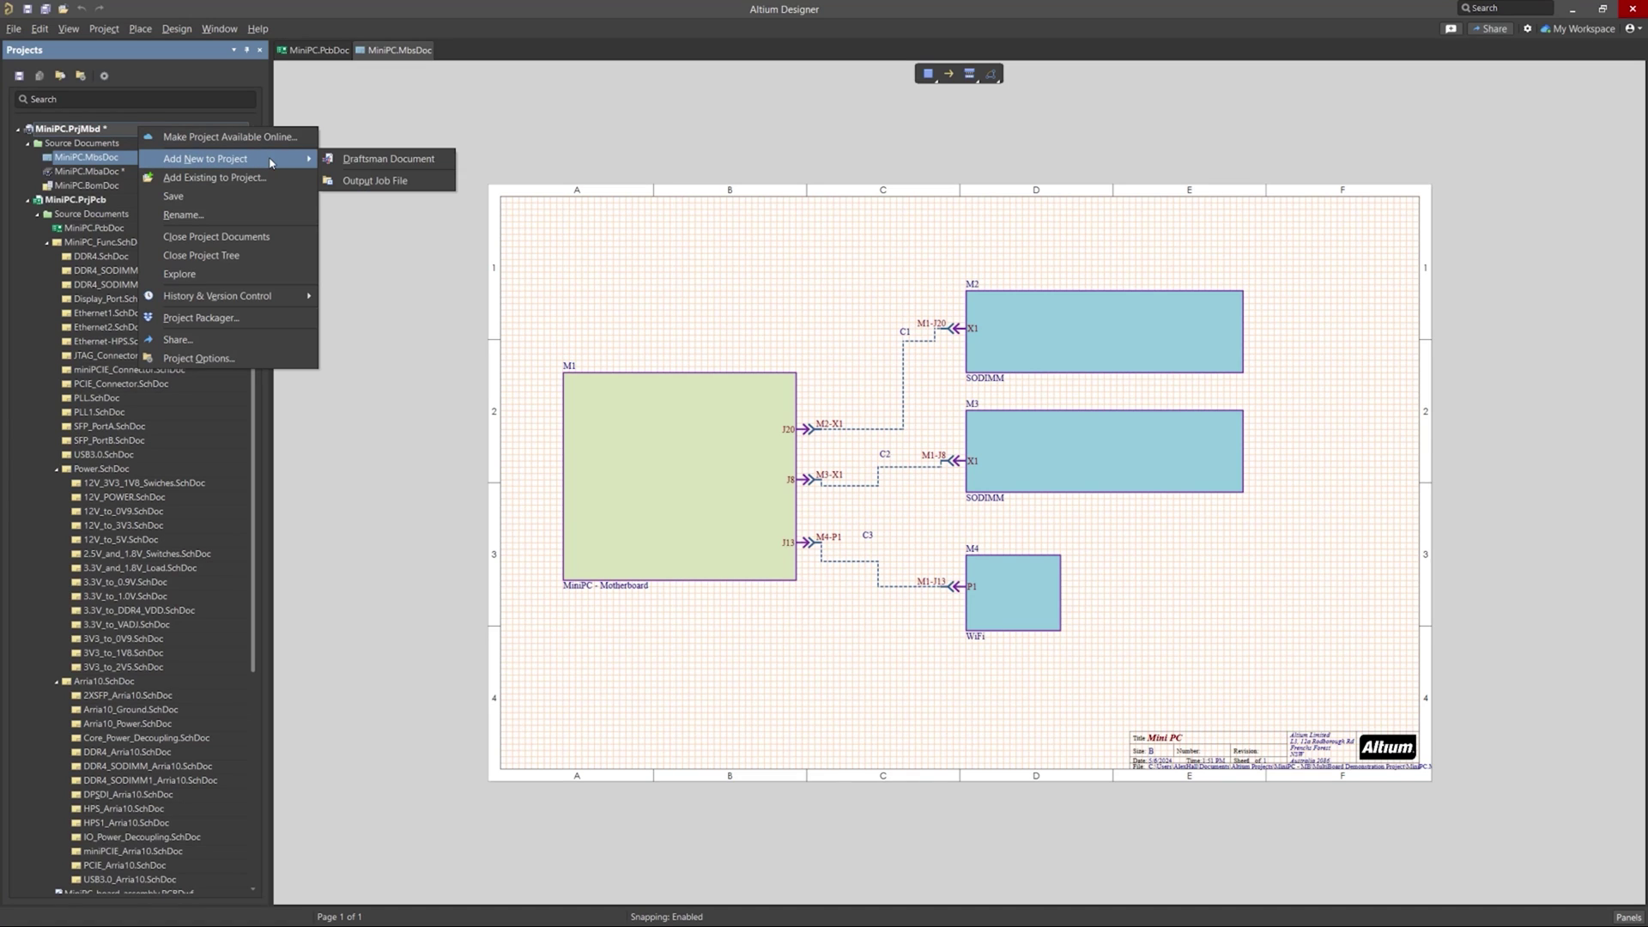
pyautogui.click(448, 164)
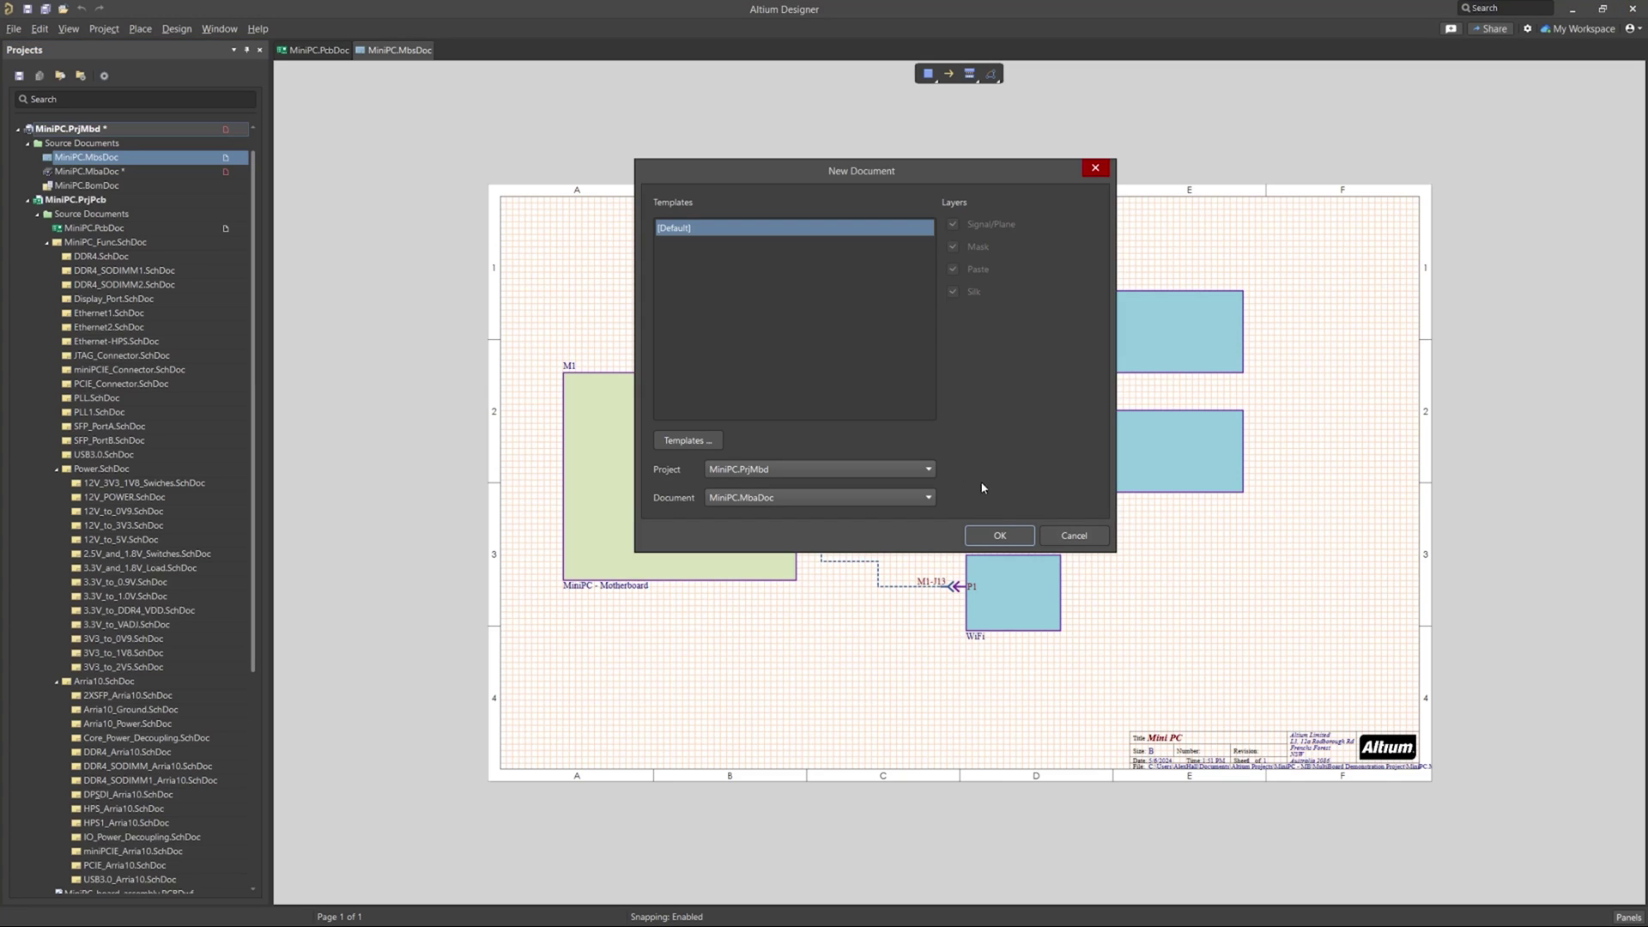
pyautogui.click(999, 536)
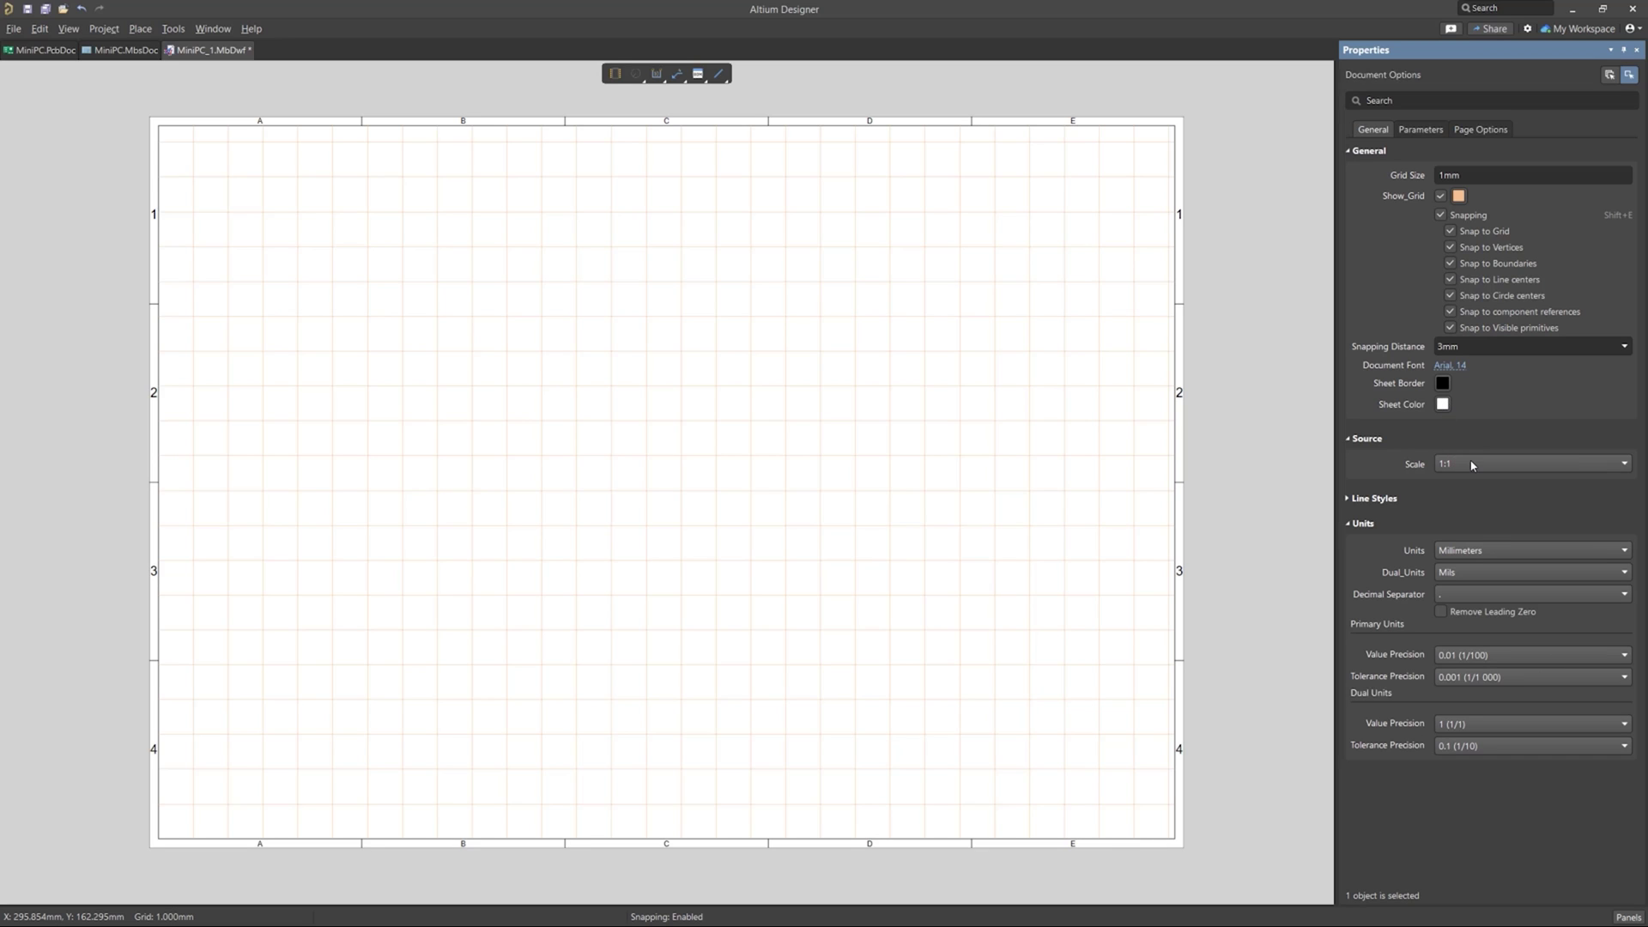
# - Check Line Styles briefly, then list MiniPC_1.MbDwf parameters like CurrentDate, DocumentName and ProjectName
pyautogui.click(1350, 505)
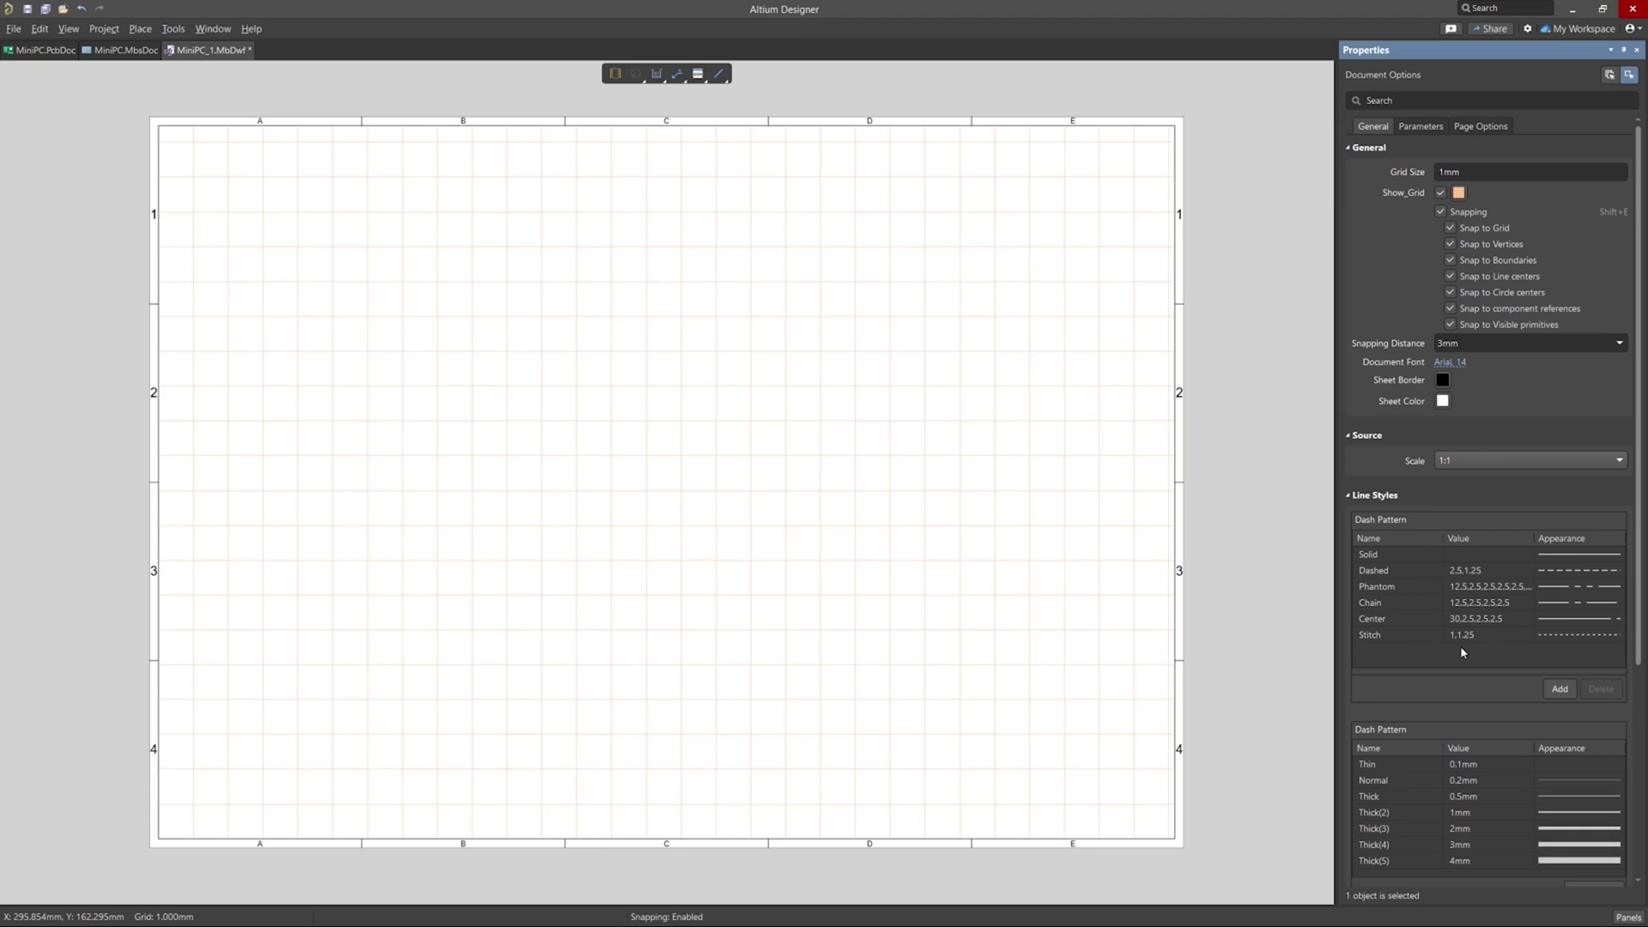
pyautogui.click(1350, 499)
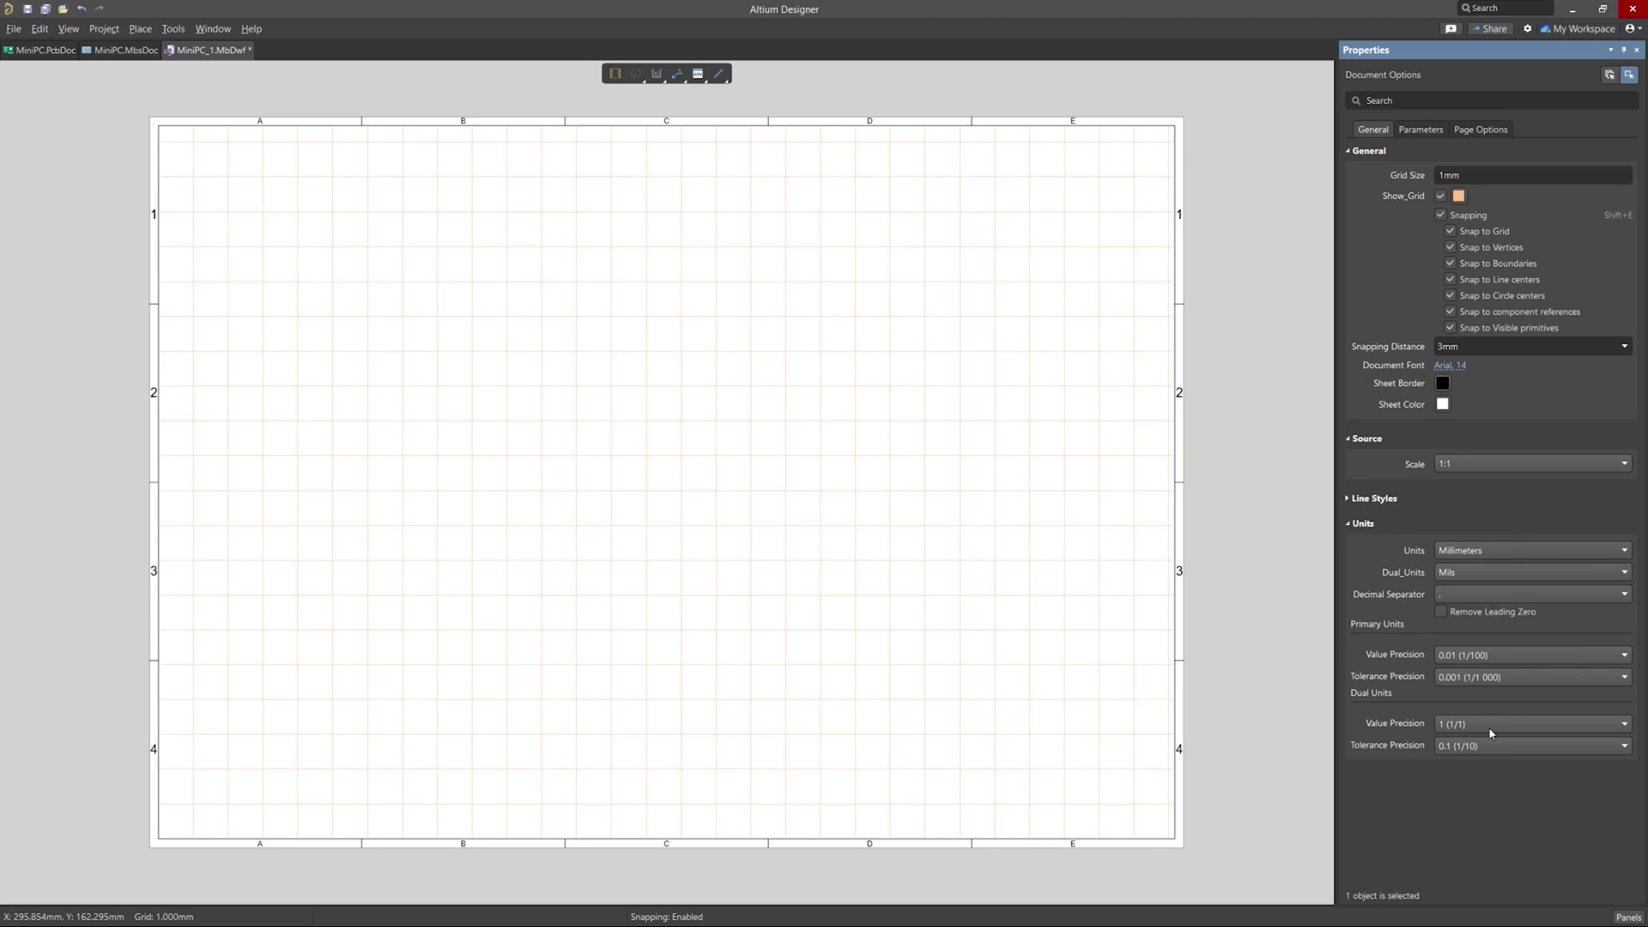
pyautogui.click(1420, 129)
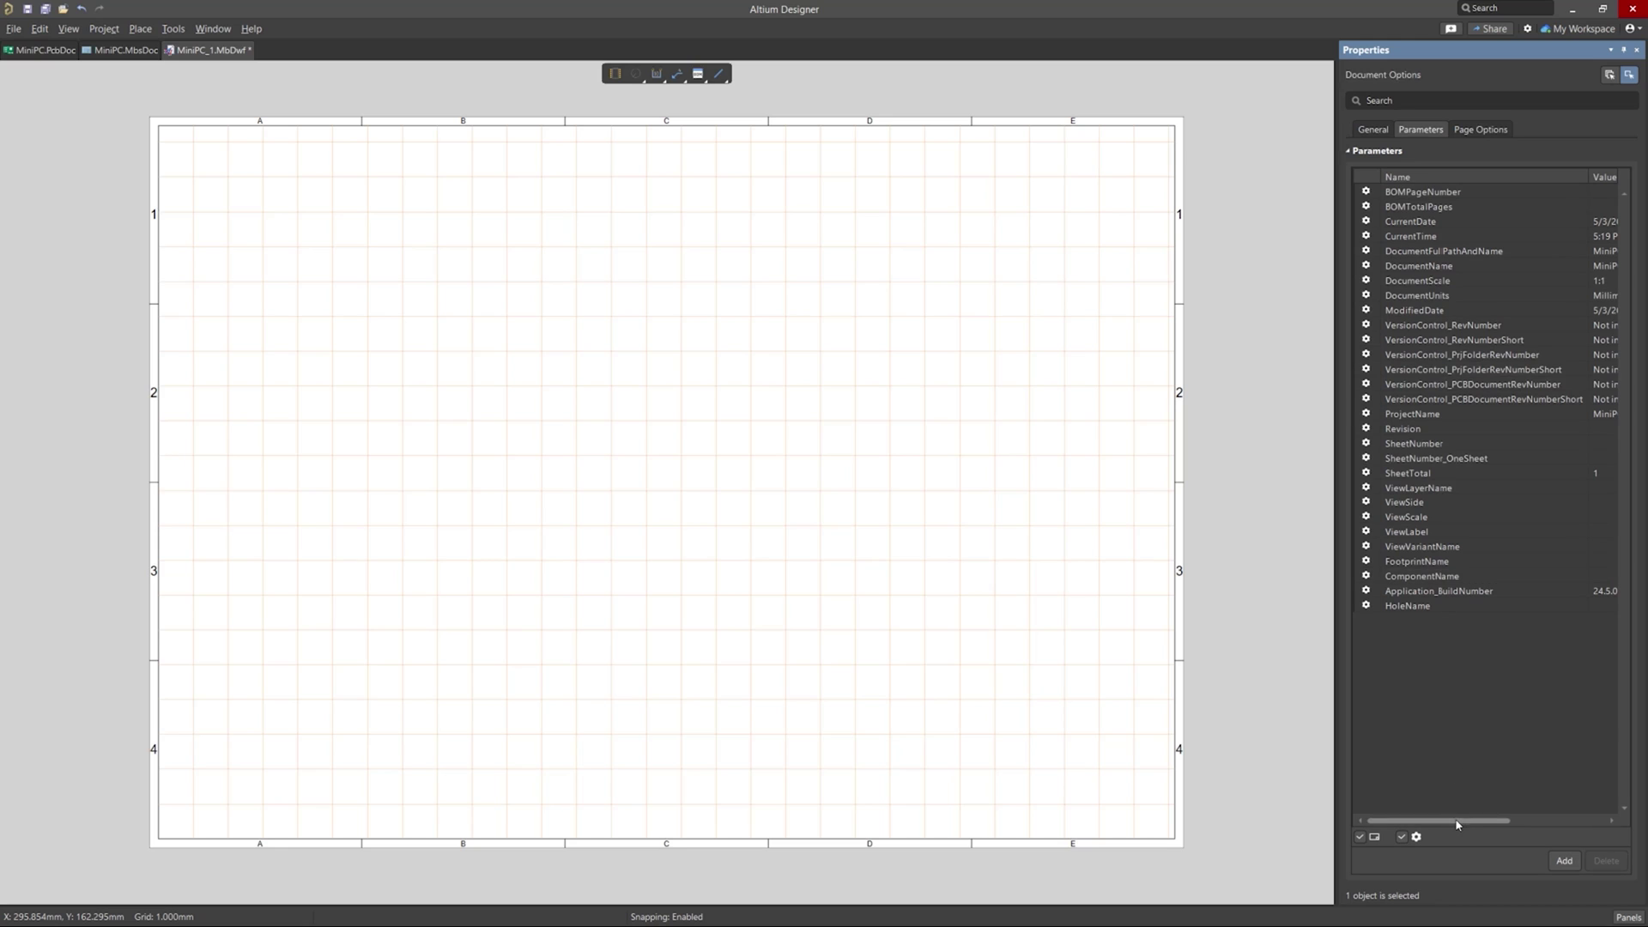
# - Leave the sheet at standard A4 and return to General options: 1mm grid, millimetre units
pyautogui.moveTo(1459, 819); pyautogui.dragTo(1487, 719)
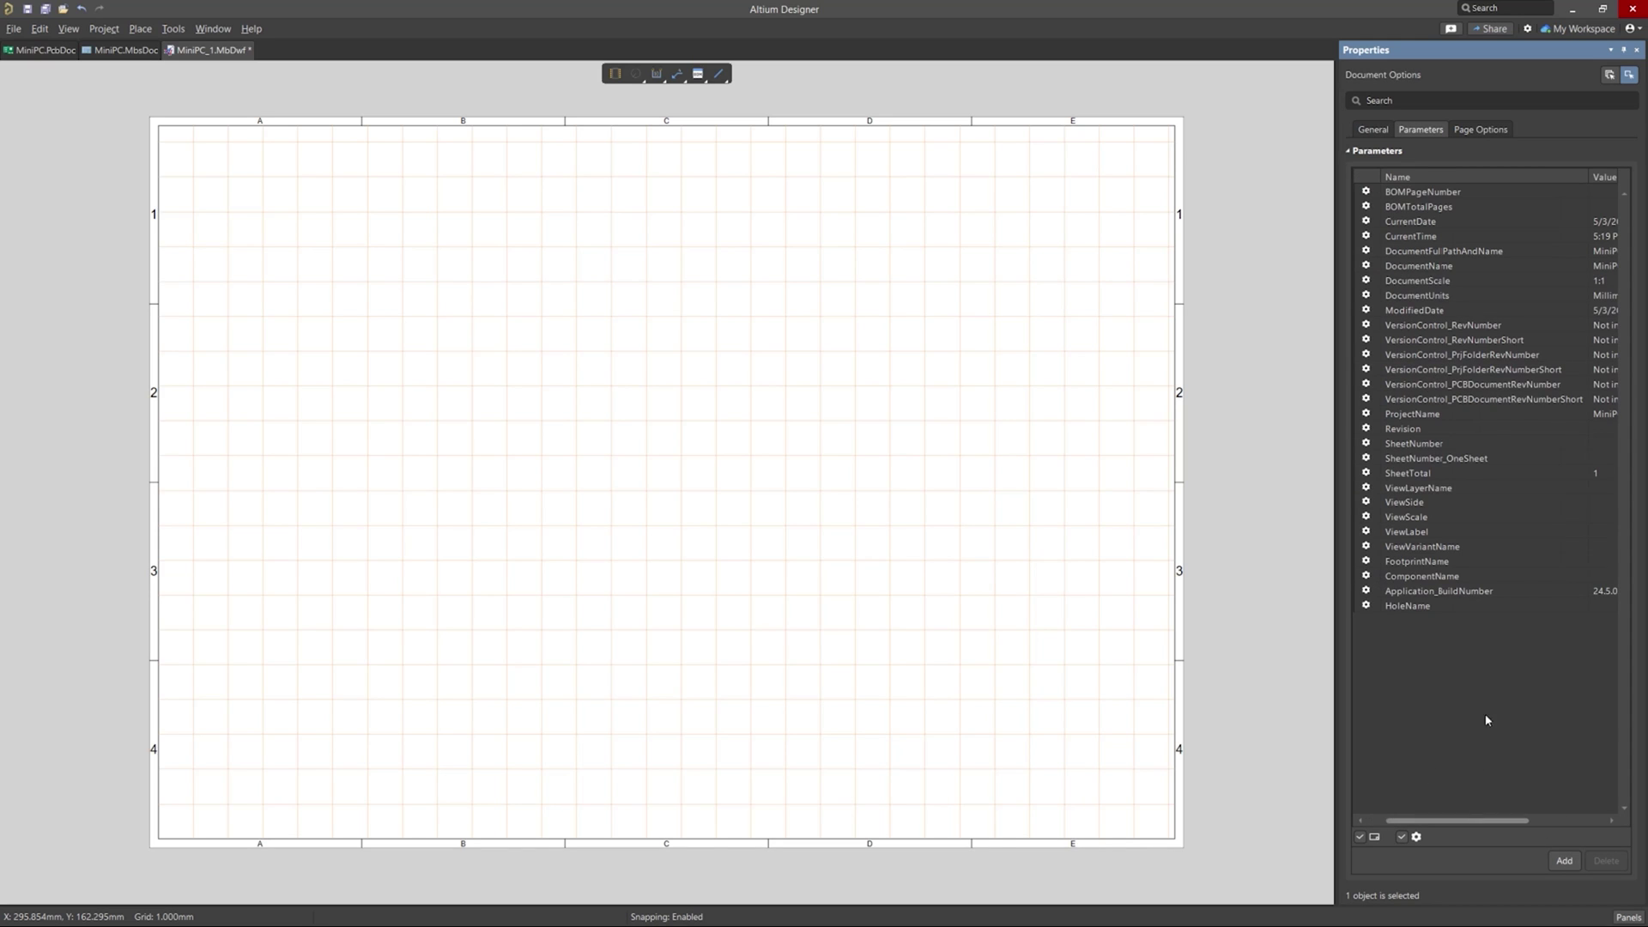
pyautogui.click(1480, 132)
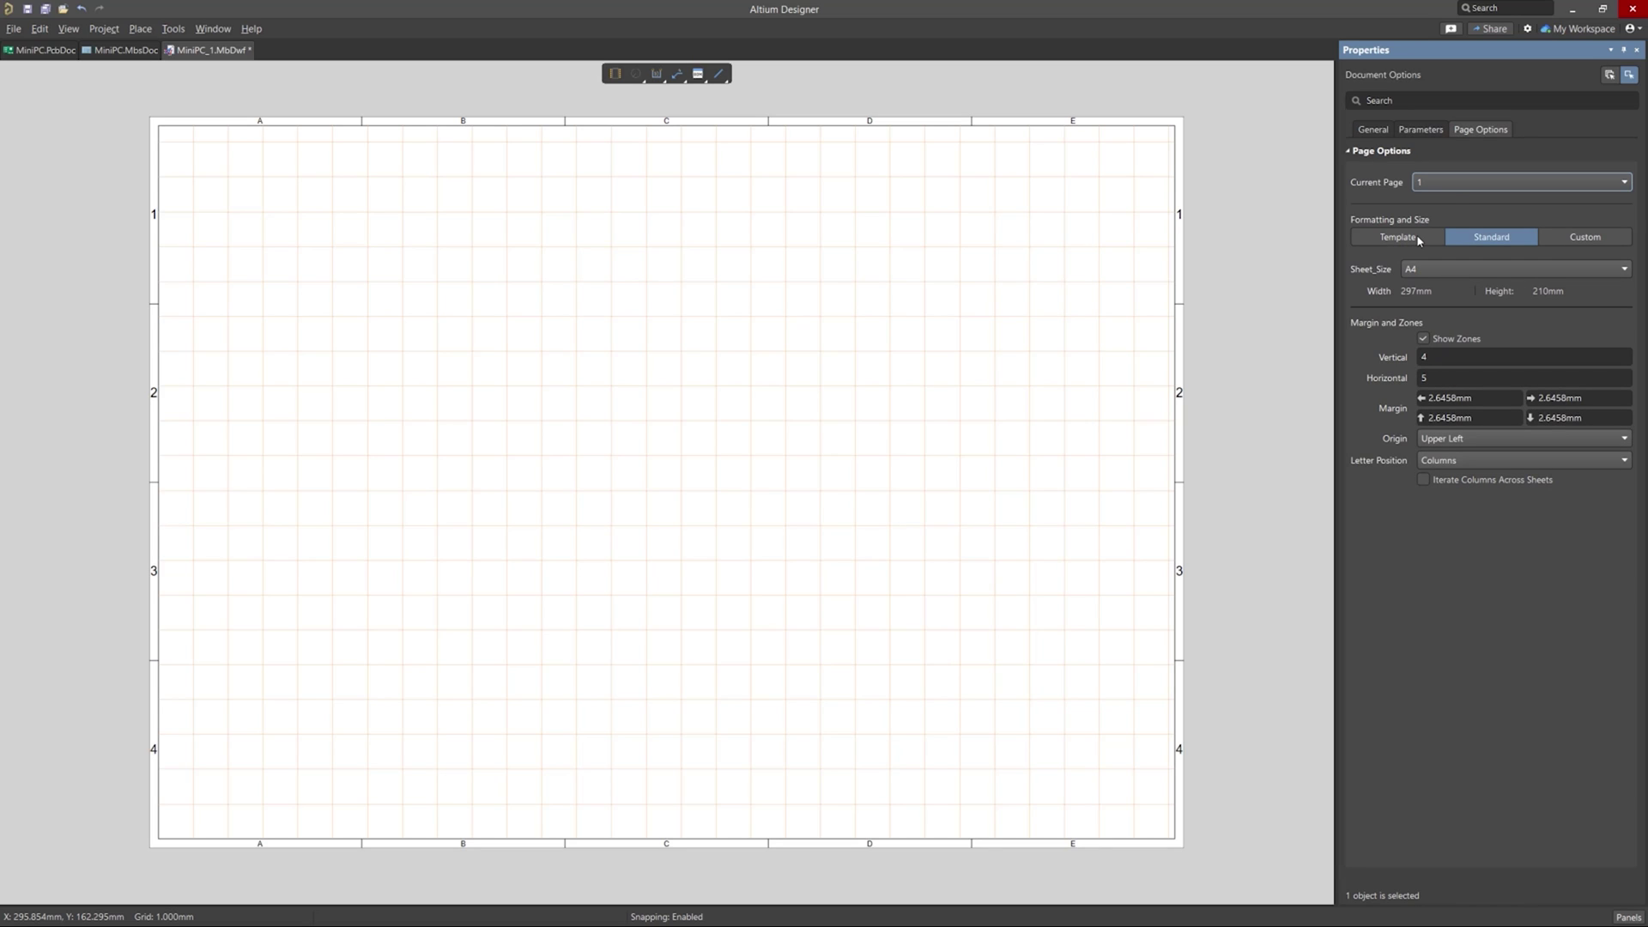
pyautogui.click(1557, 241)
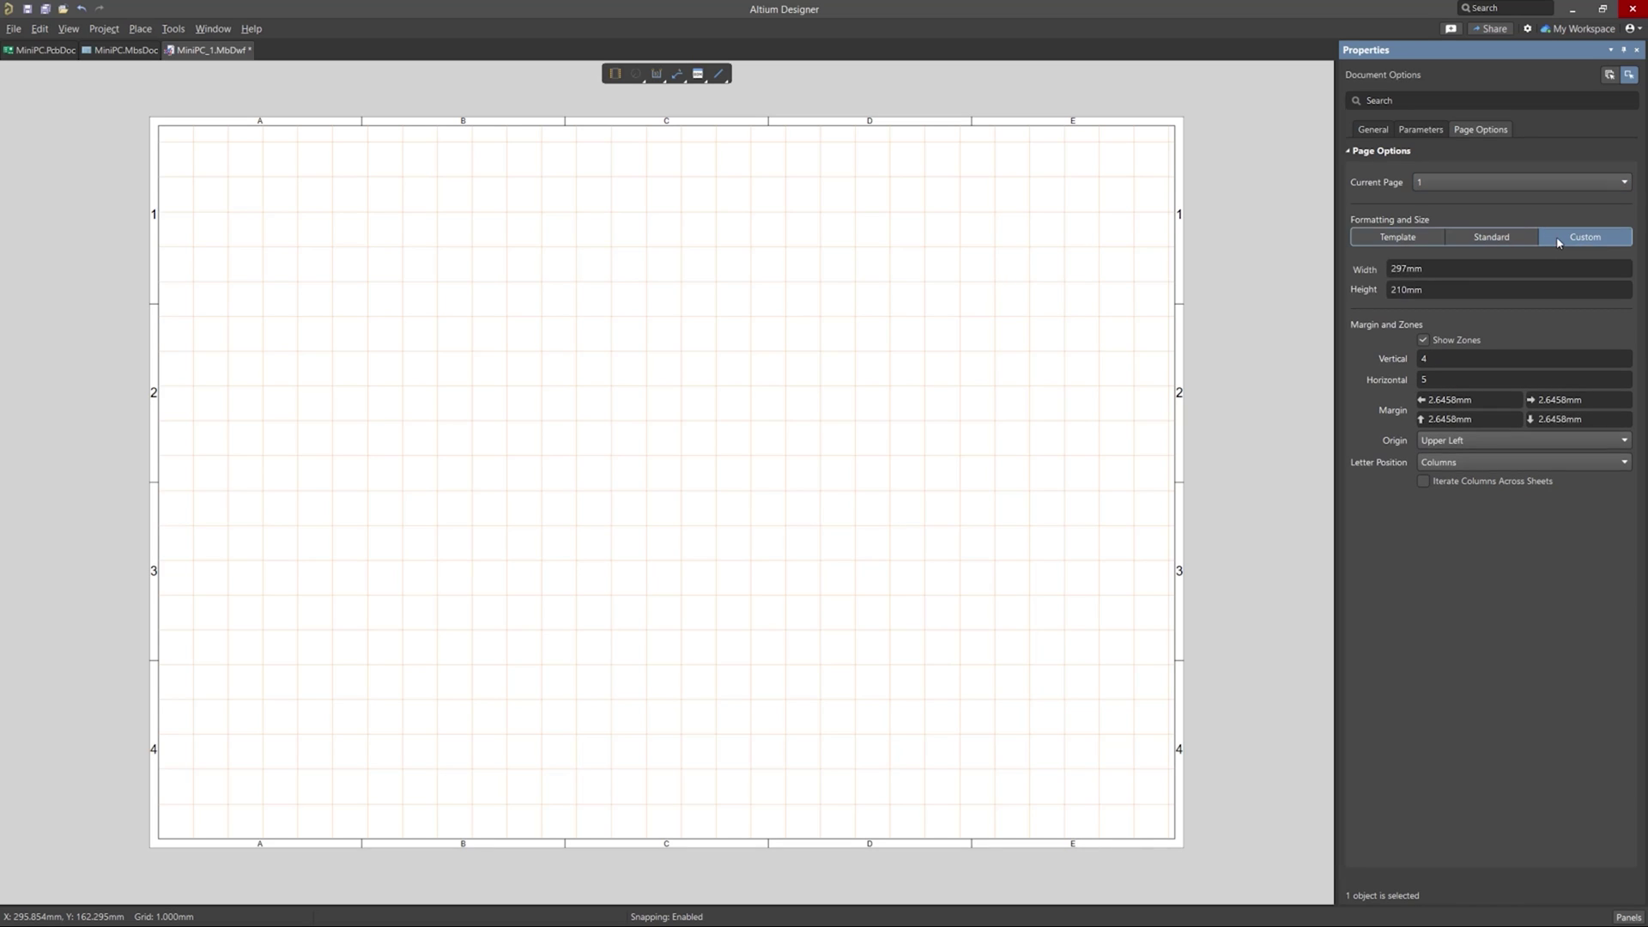
pyautogui.click(1509, 242)
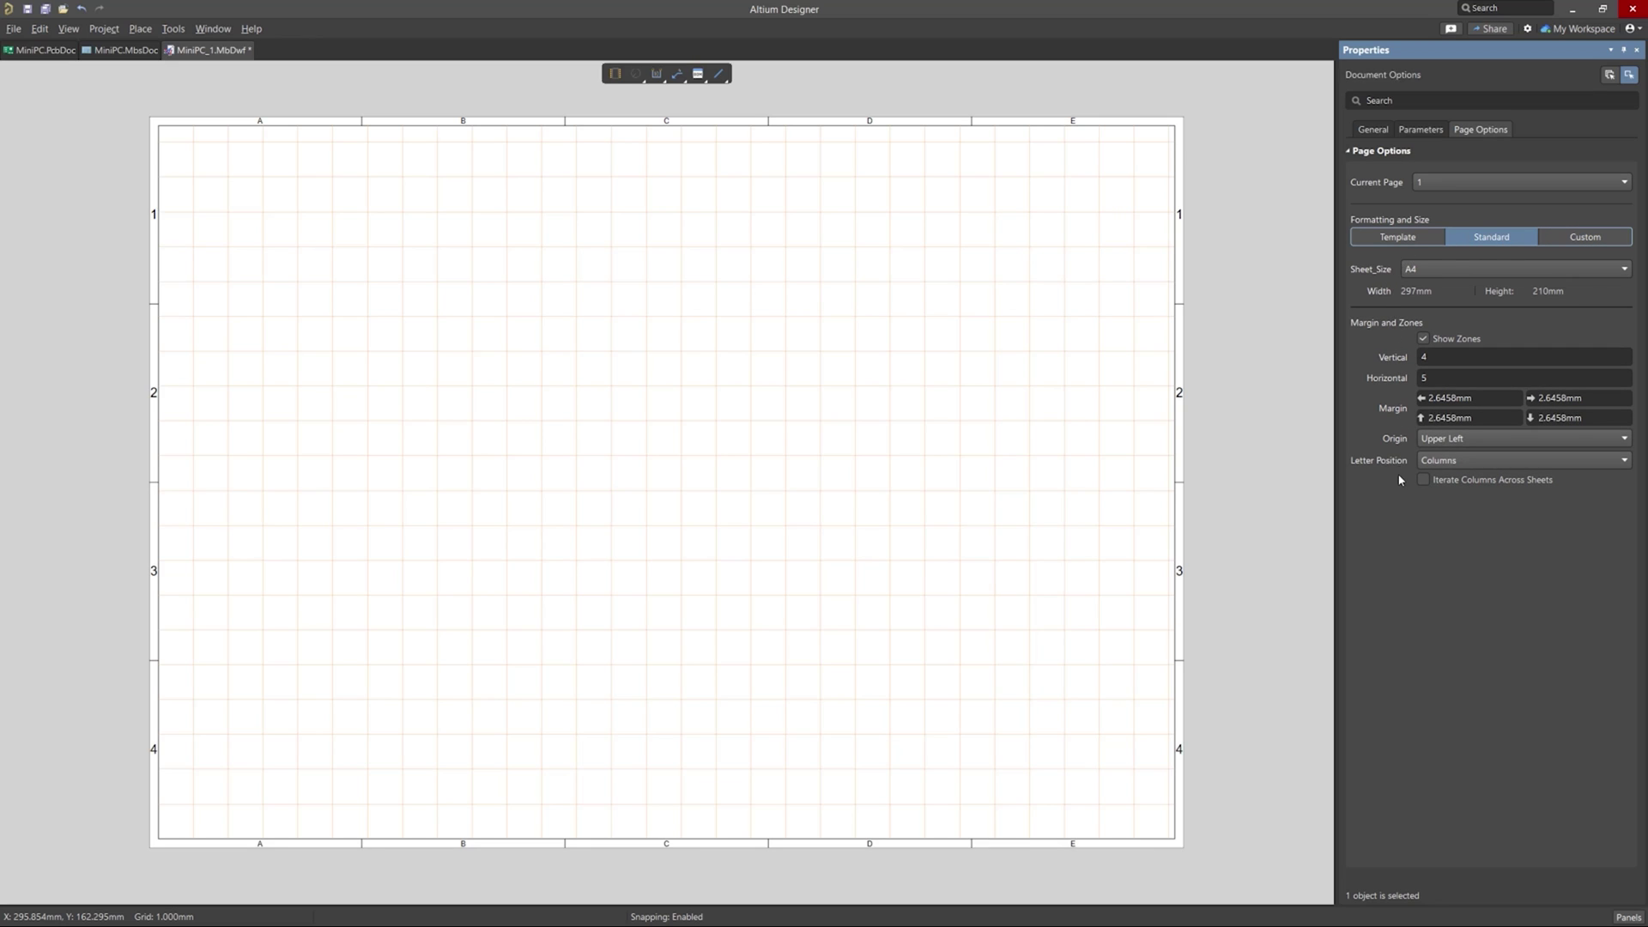
pyautogui.click(1373, 131)
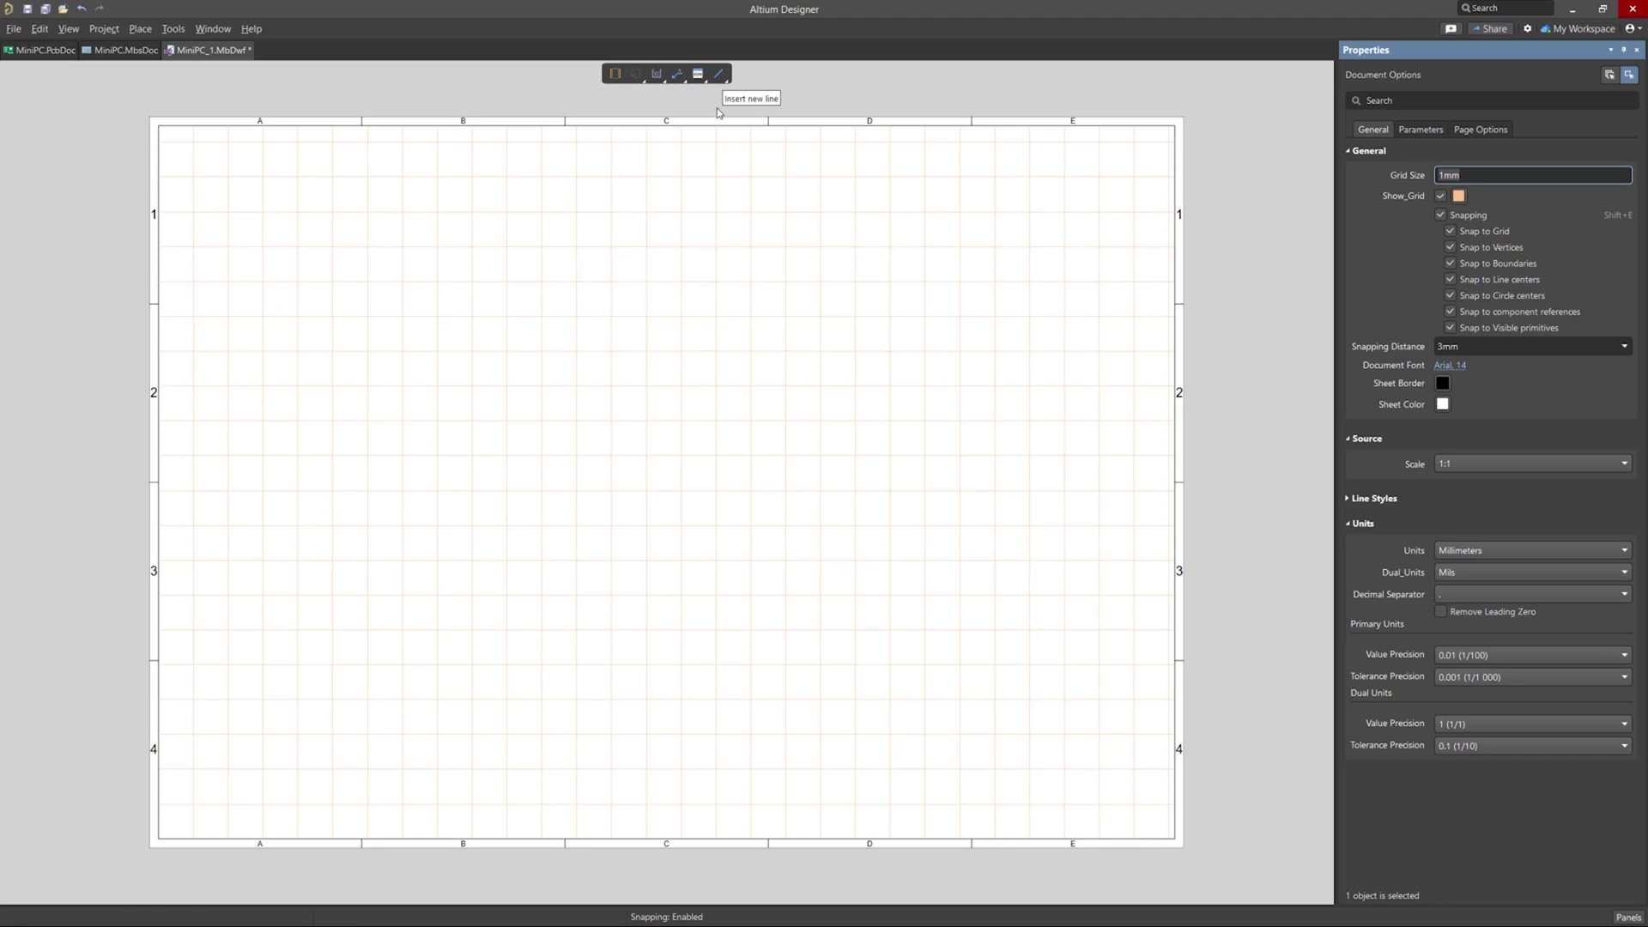
pyautogui.rightClick(632, 299)
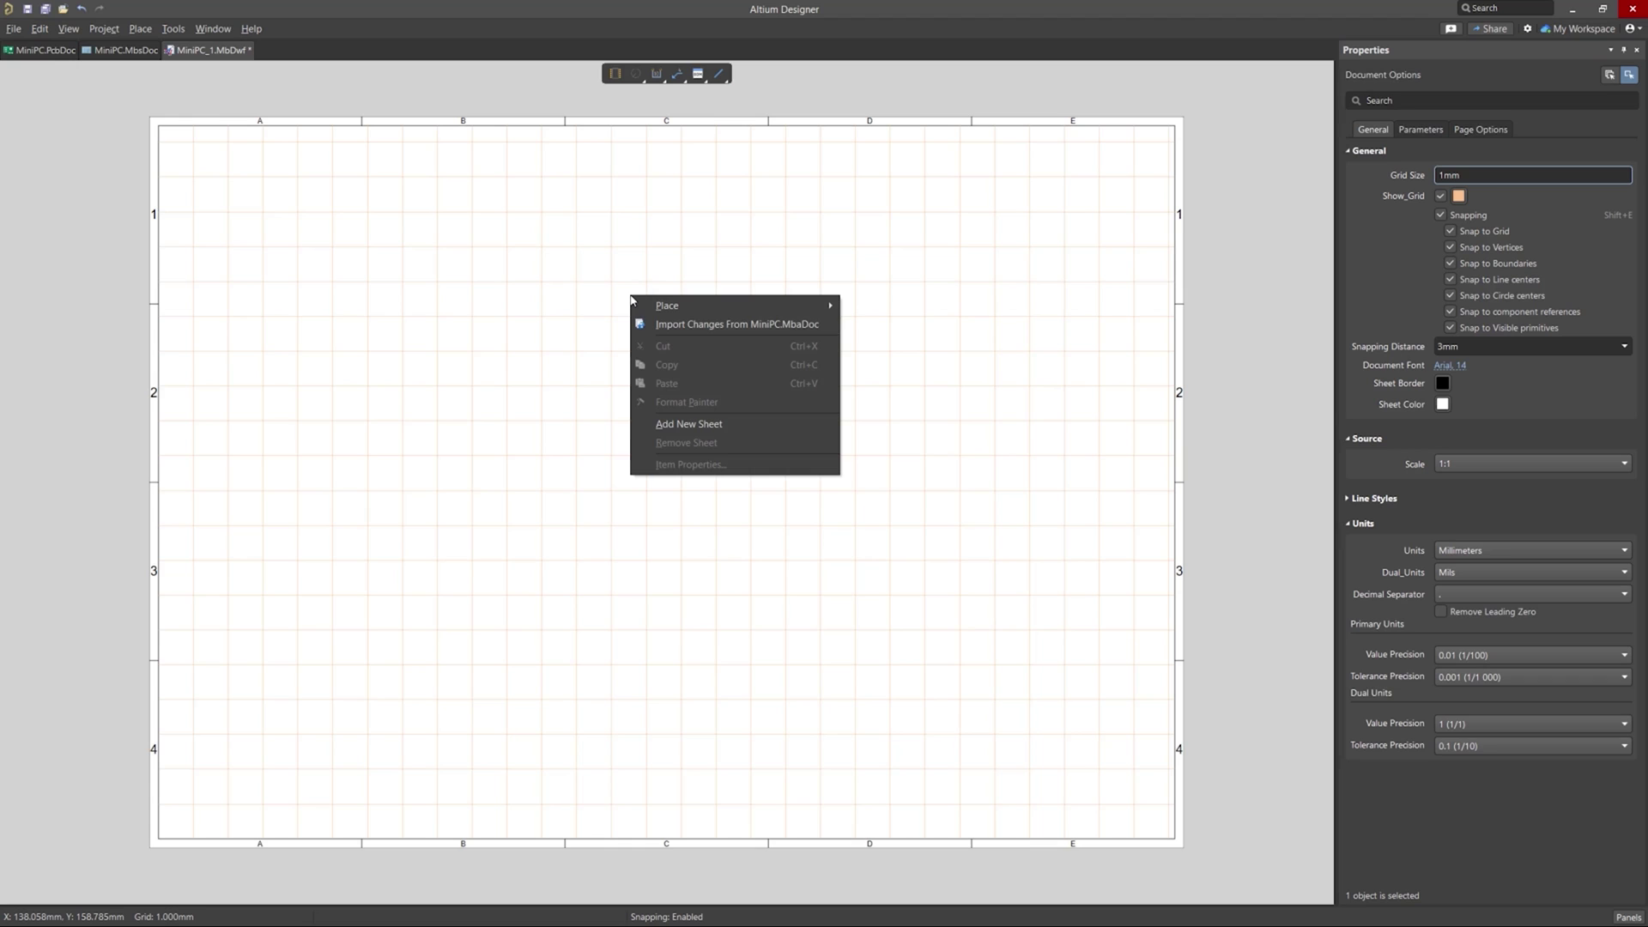
pyautogui.moveTo(683, 304)
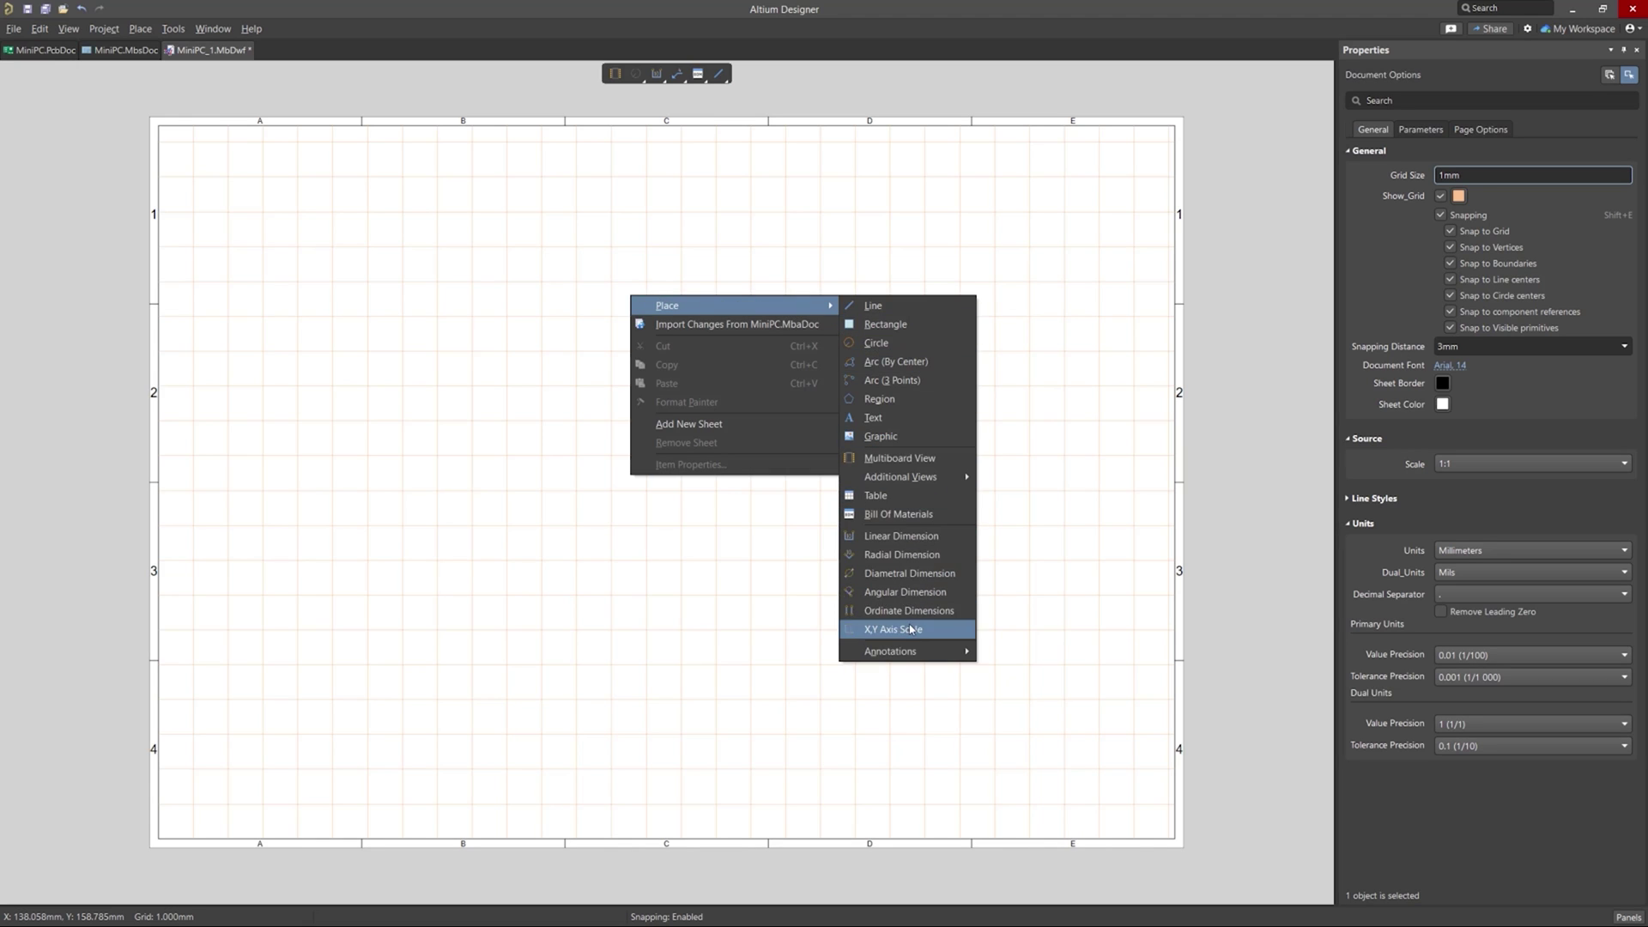
pyautogui.click(906, 275)
pyautogui.press('p')
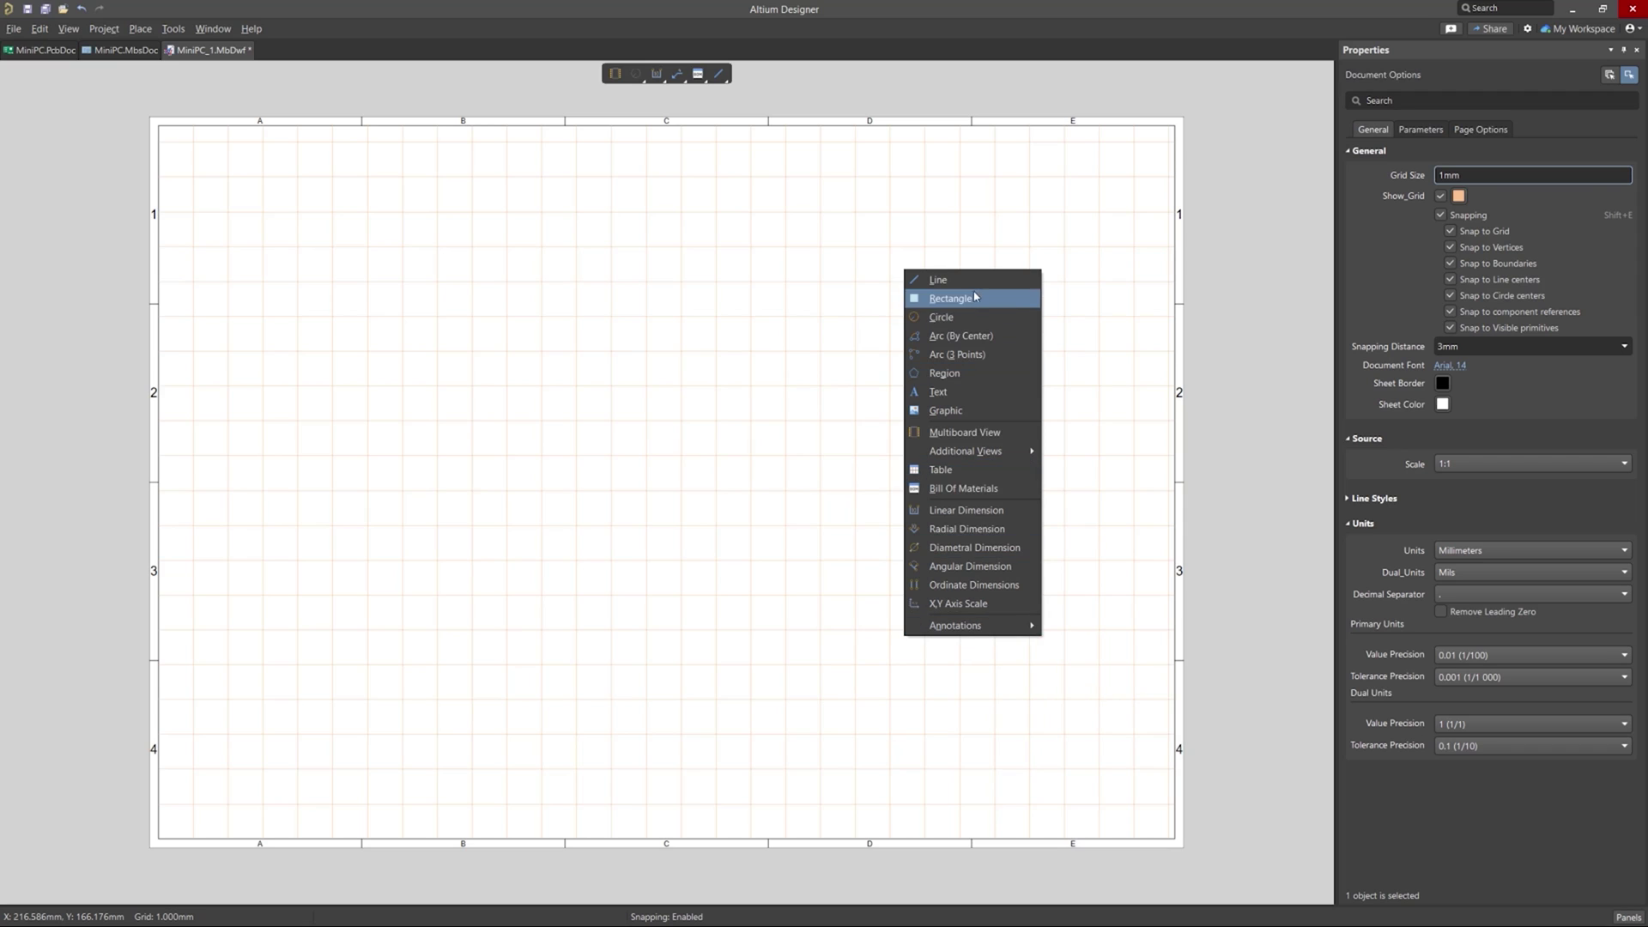
pyautogui.press('Escape')
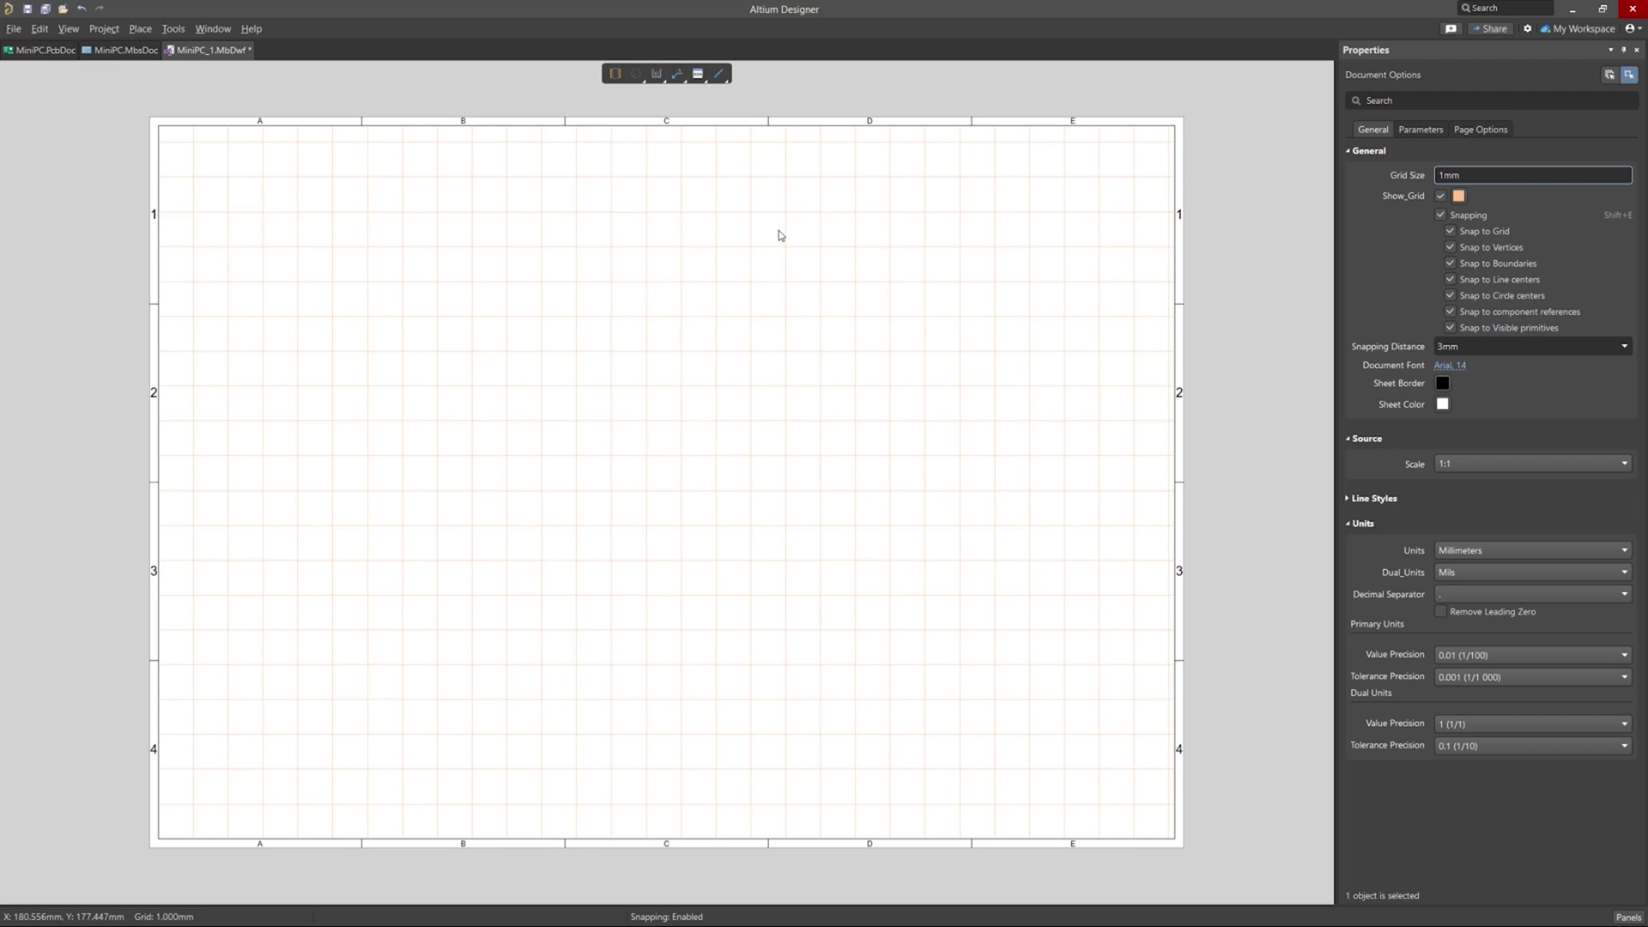
pyautogui.click(636, 76)
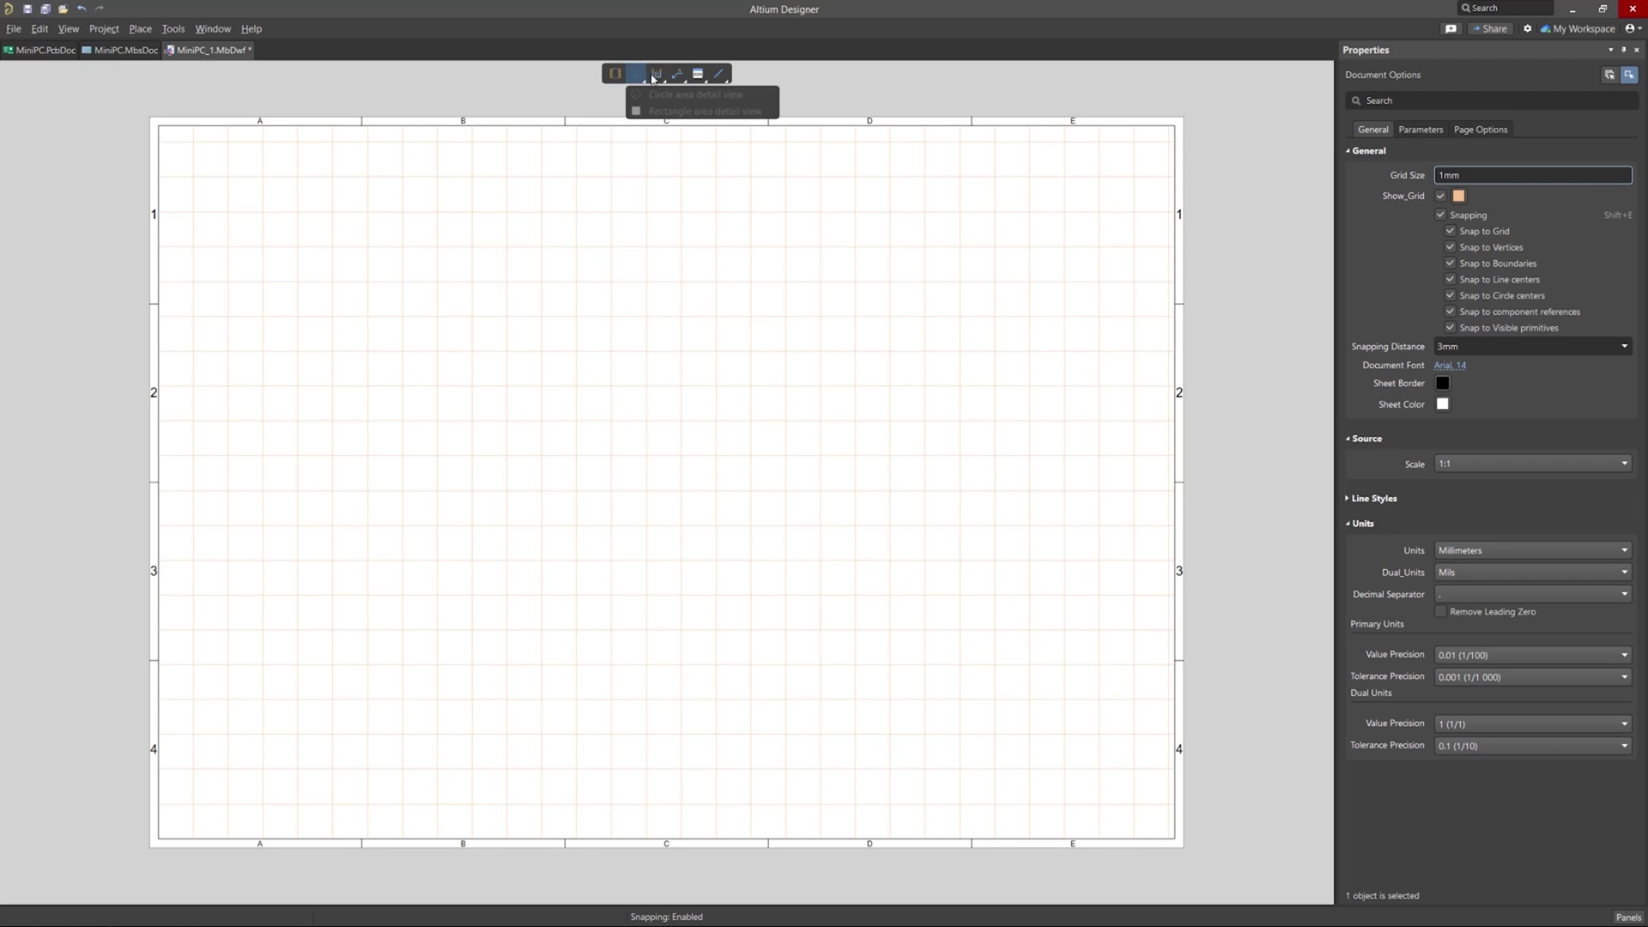
pyautogui.click(657, 75)
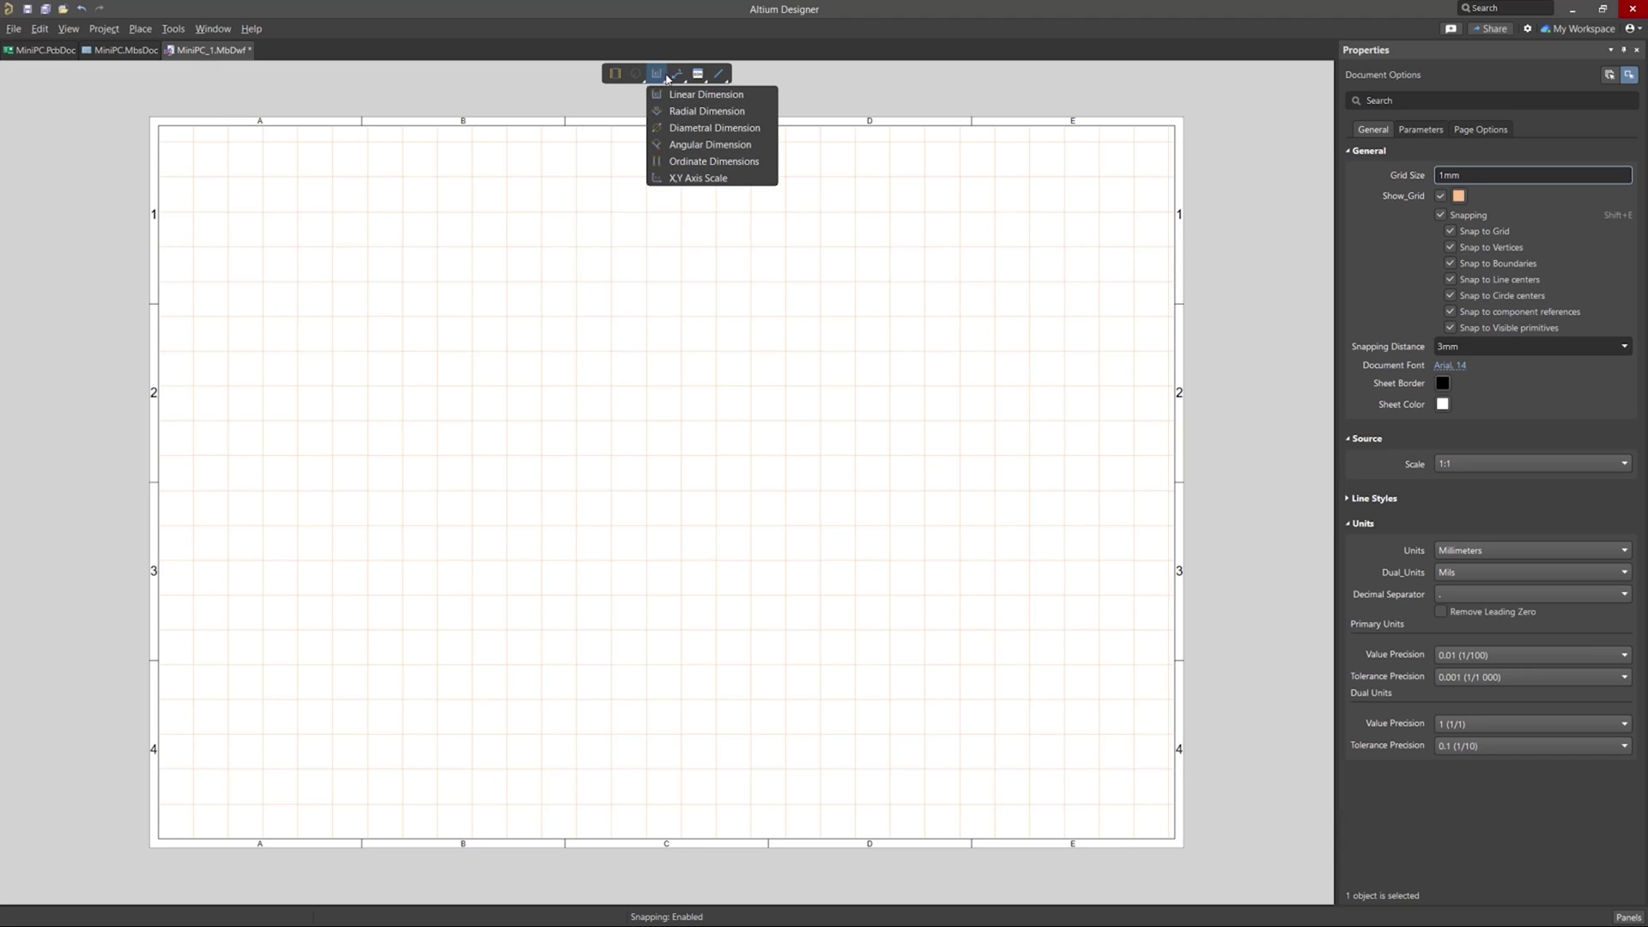
pyautogui.click(677, 76)
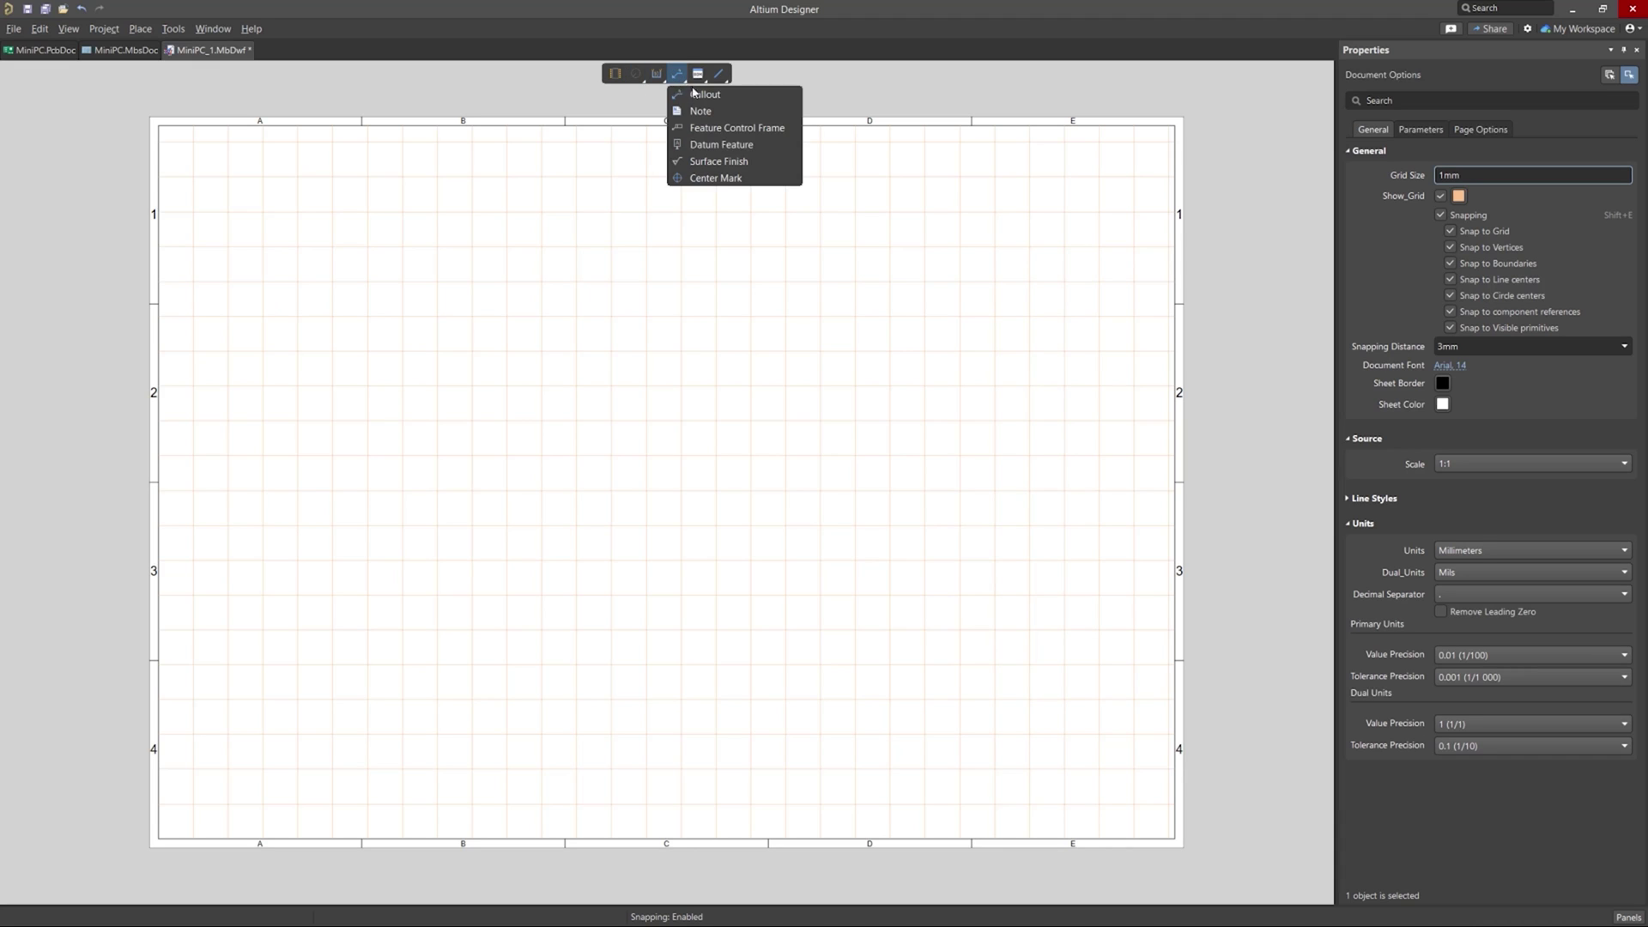
pyautogui.click(698, 76)
pyautogui.click(700, 77)
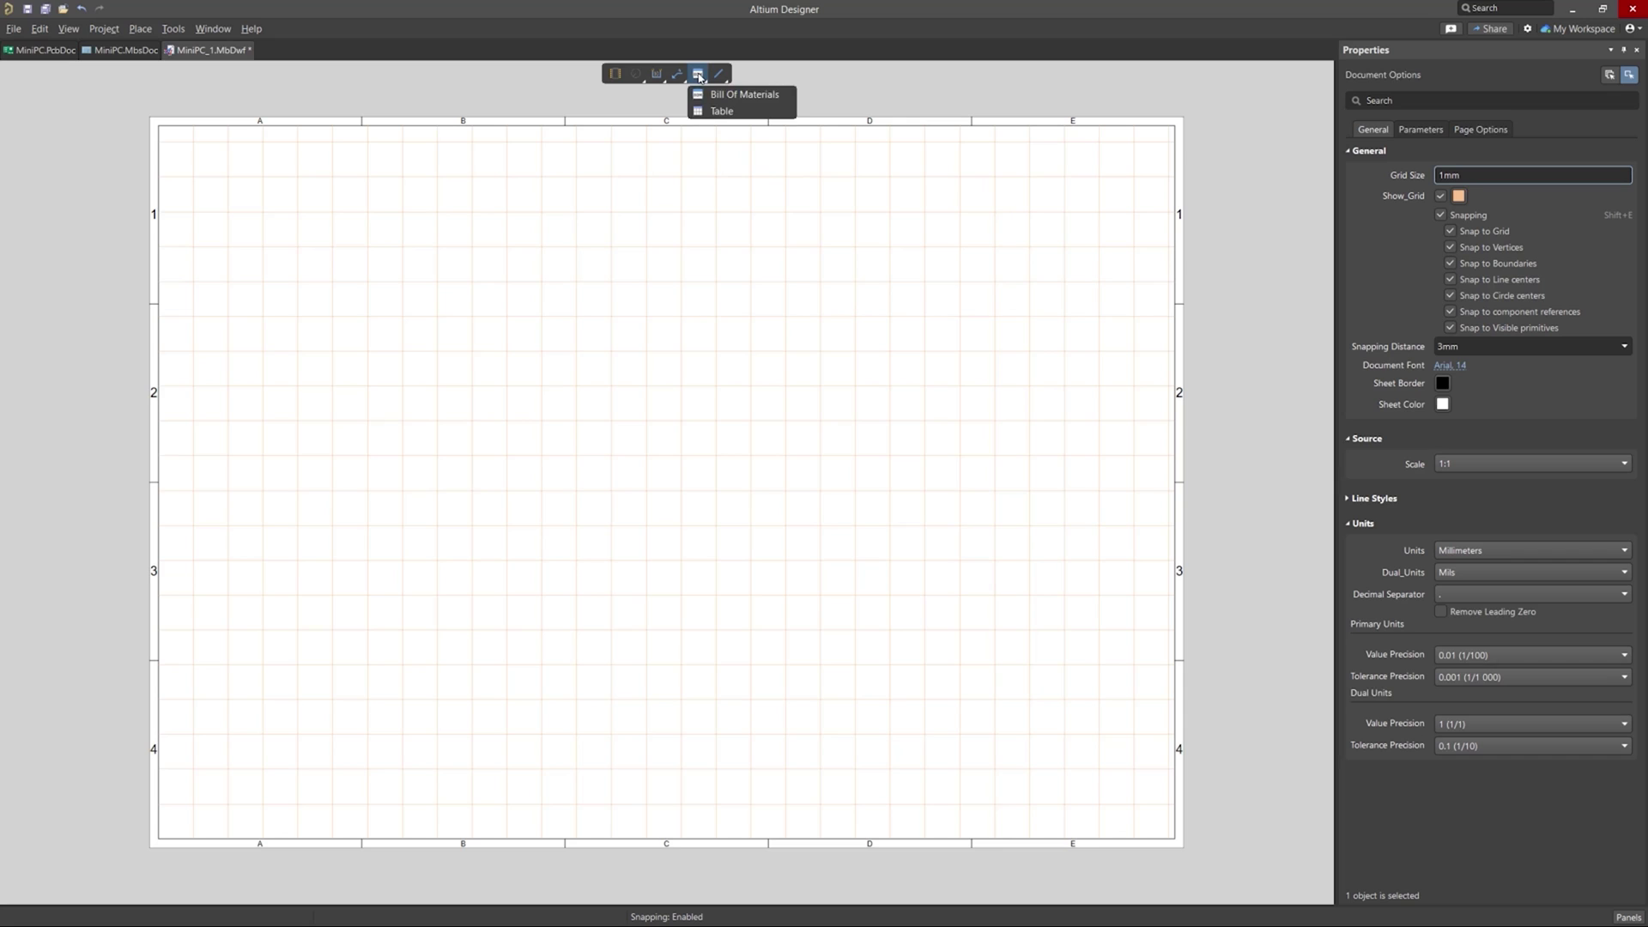
pyautogui.click(719, 76)
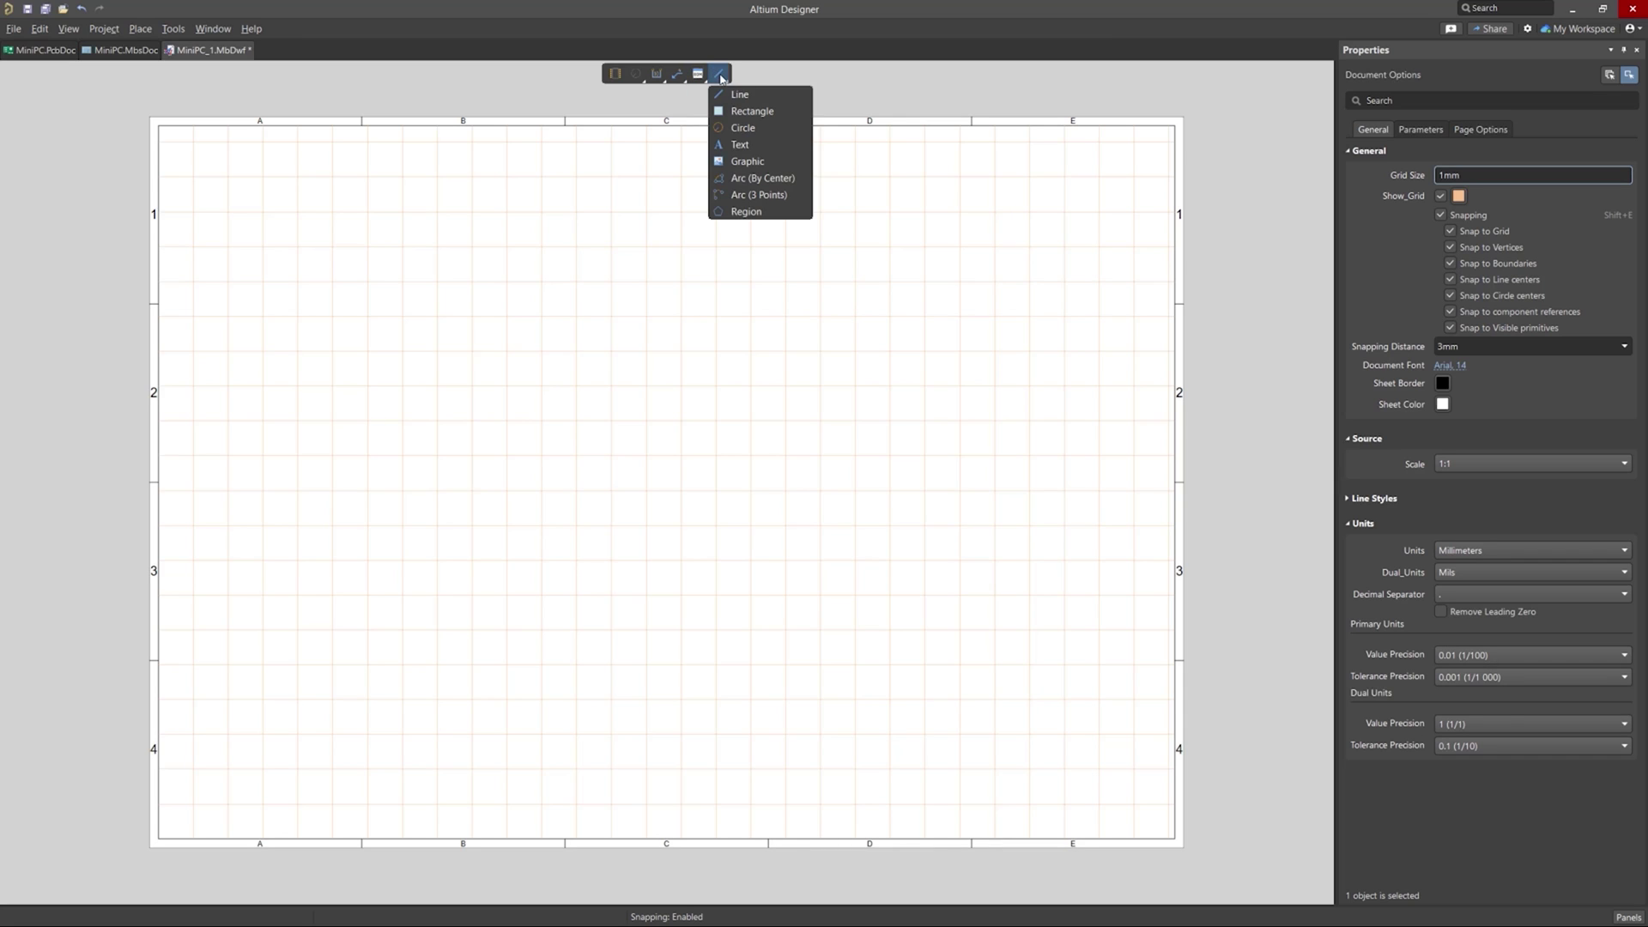
pyautogui.click(599, 233)
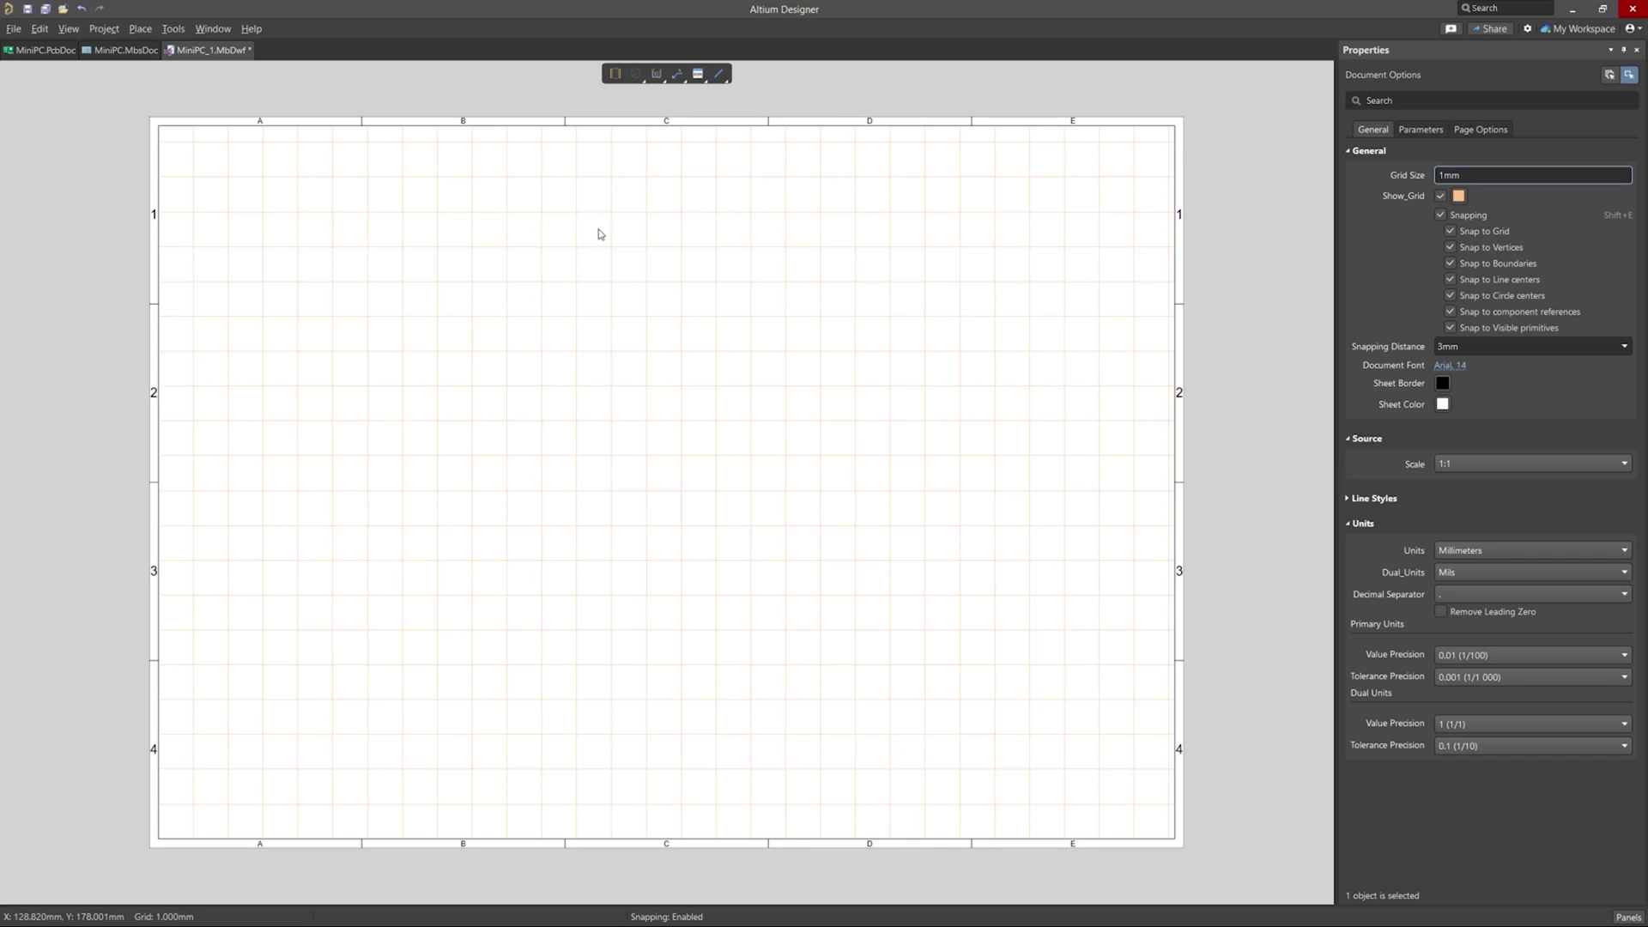
# - Place a Multiboard View titled MultiBoard View on the sheet at 2:3 scale
pyautogui.rightClick(538, 311)
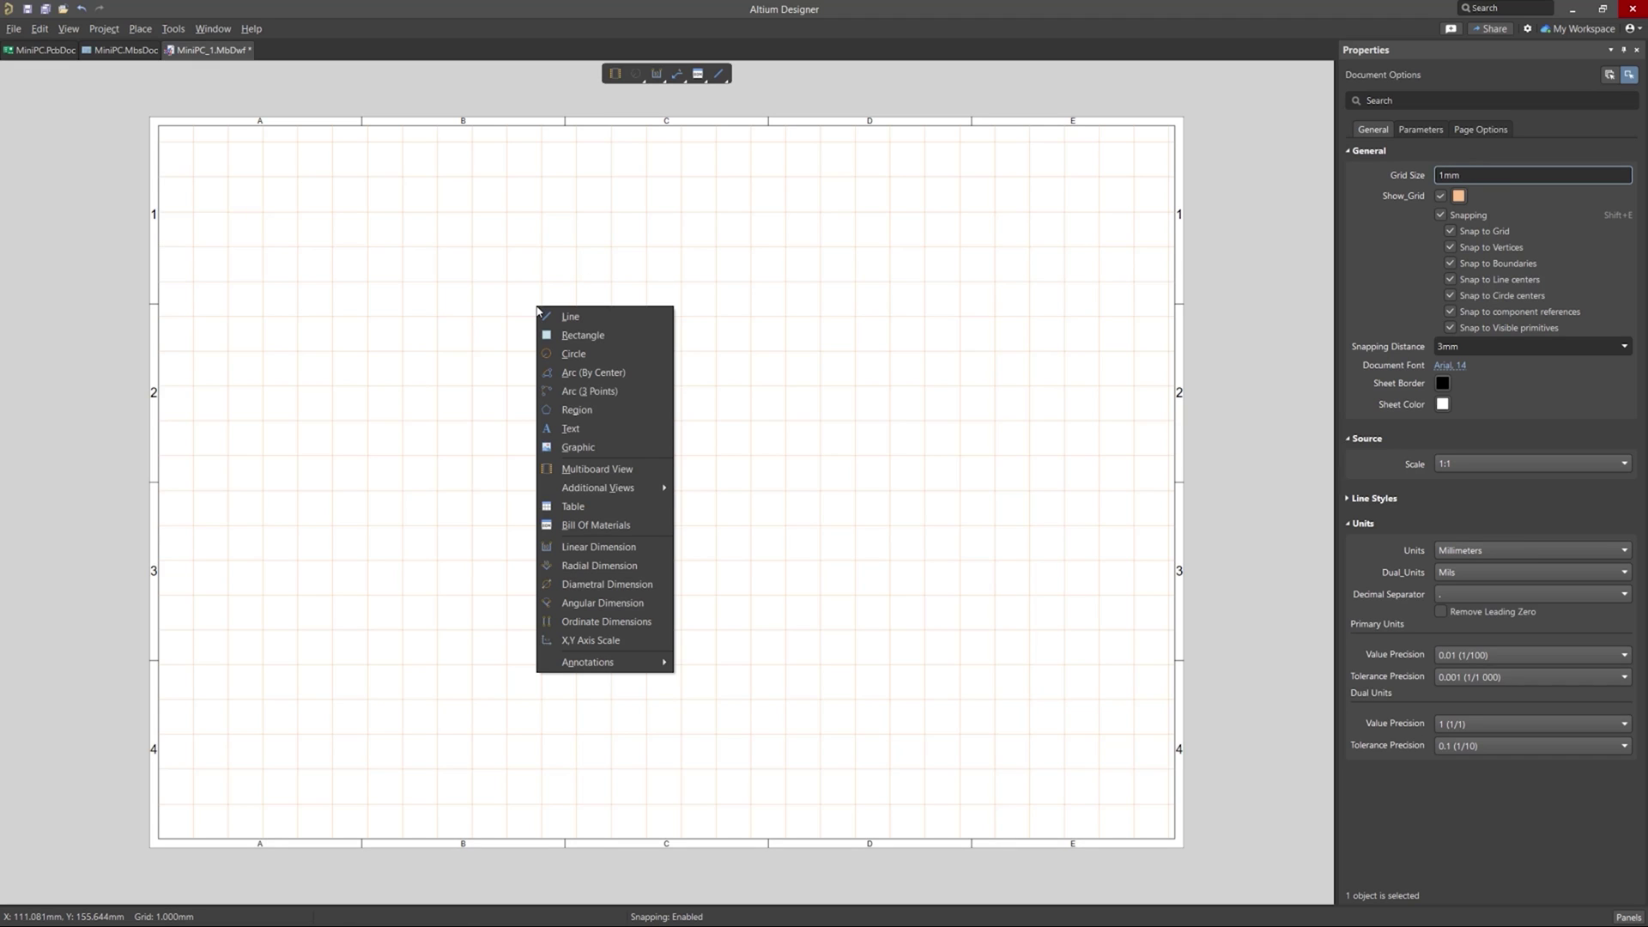
pyautogui.click(636, 470)
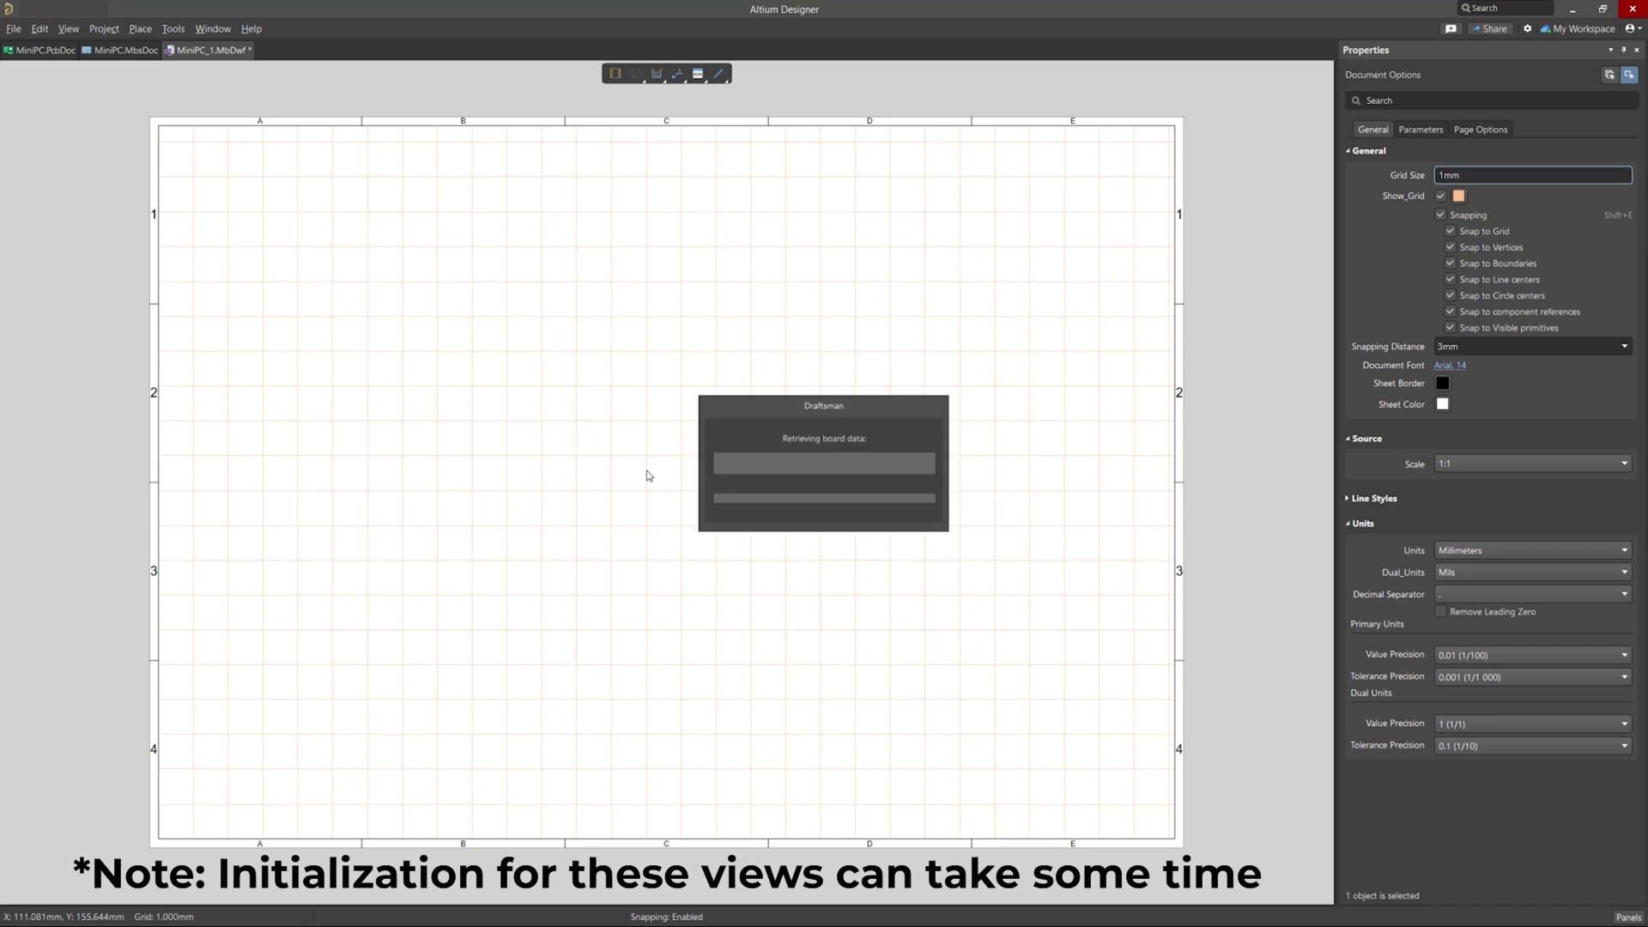
pyautogui.click(356, 769)
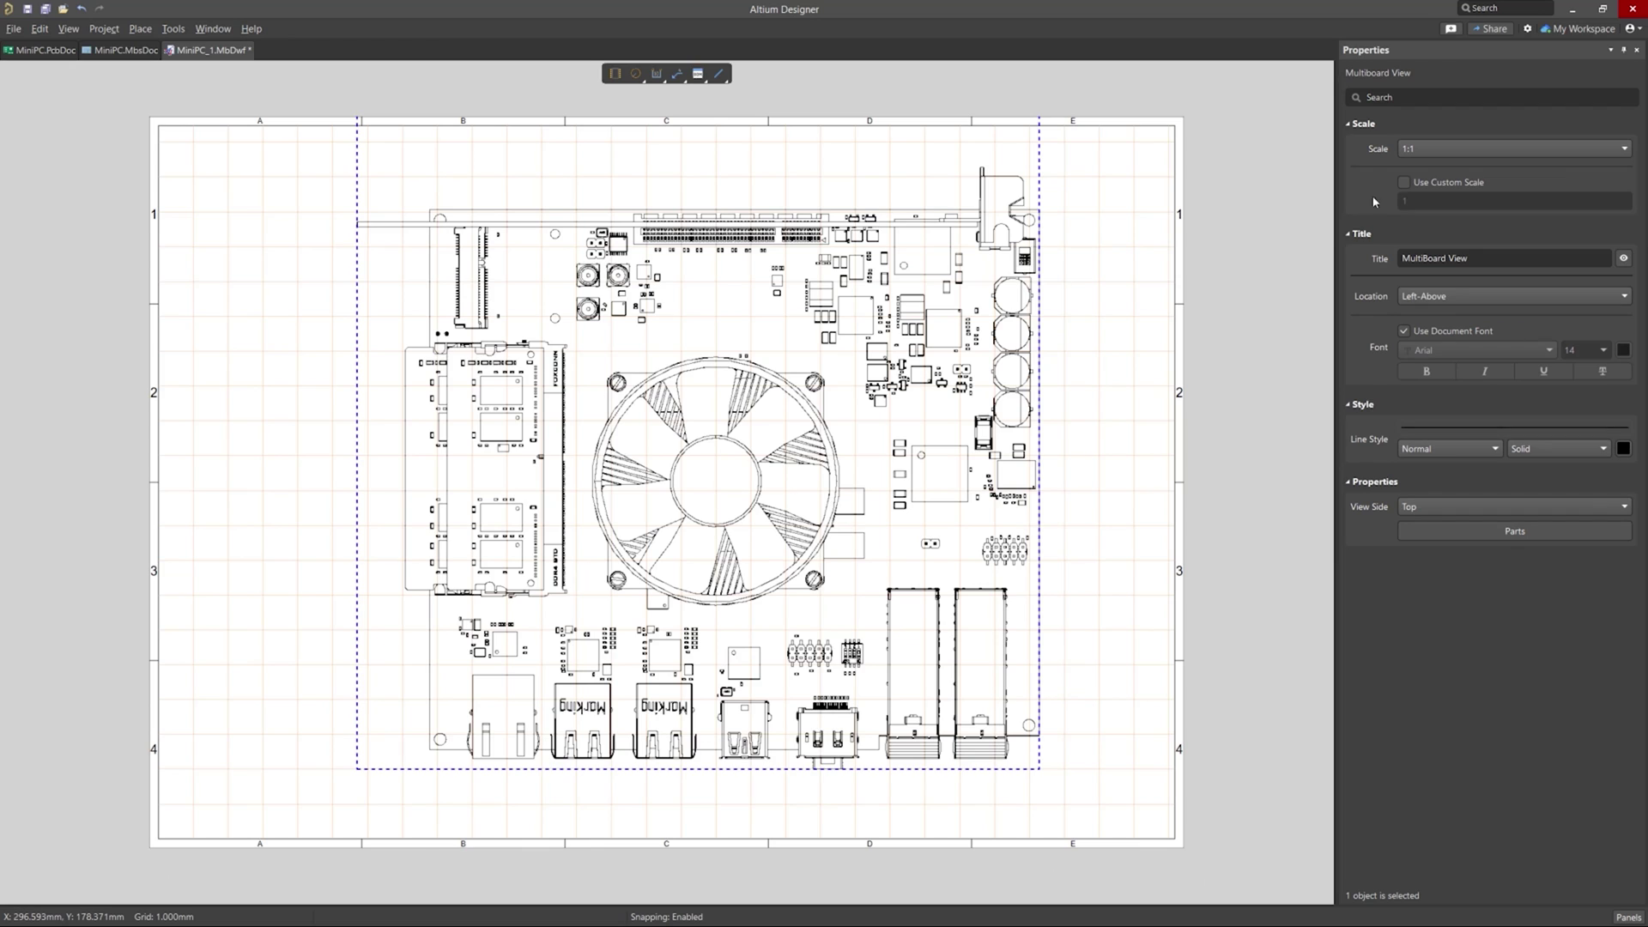
pyautogui.click(1430, 150)
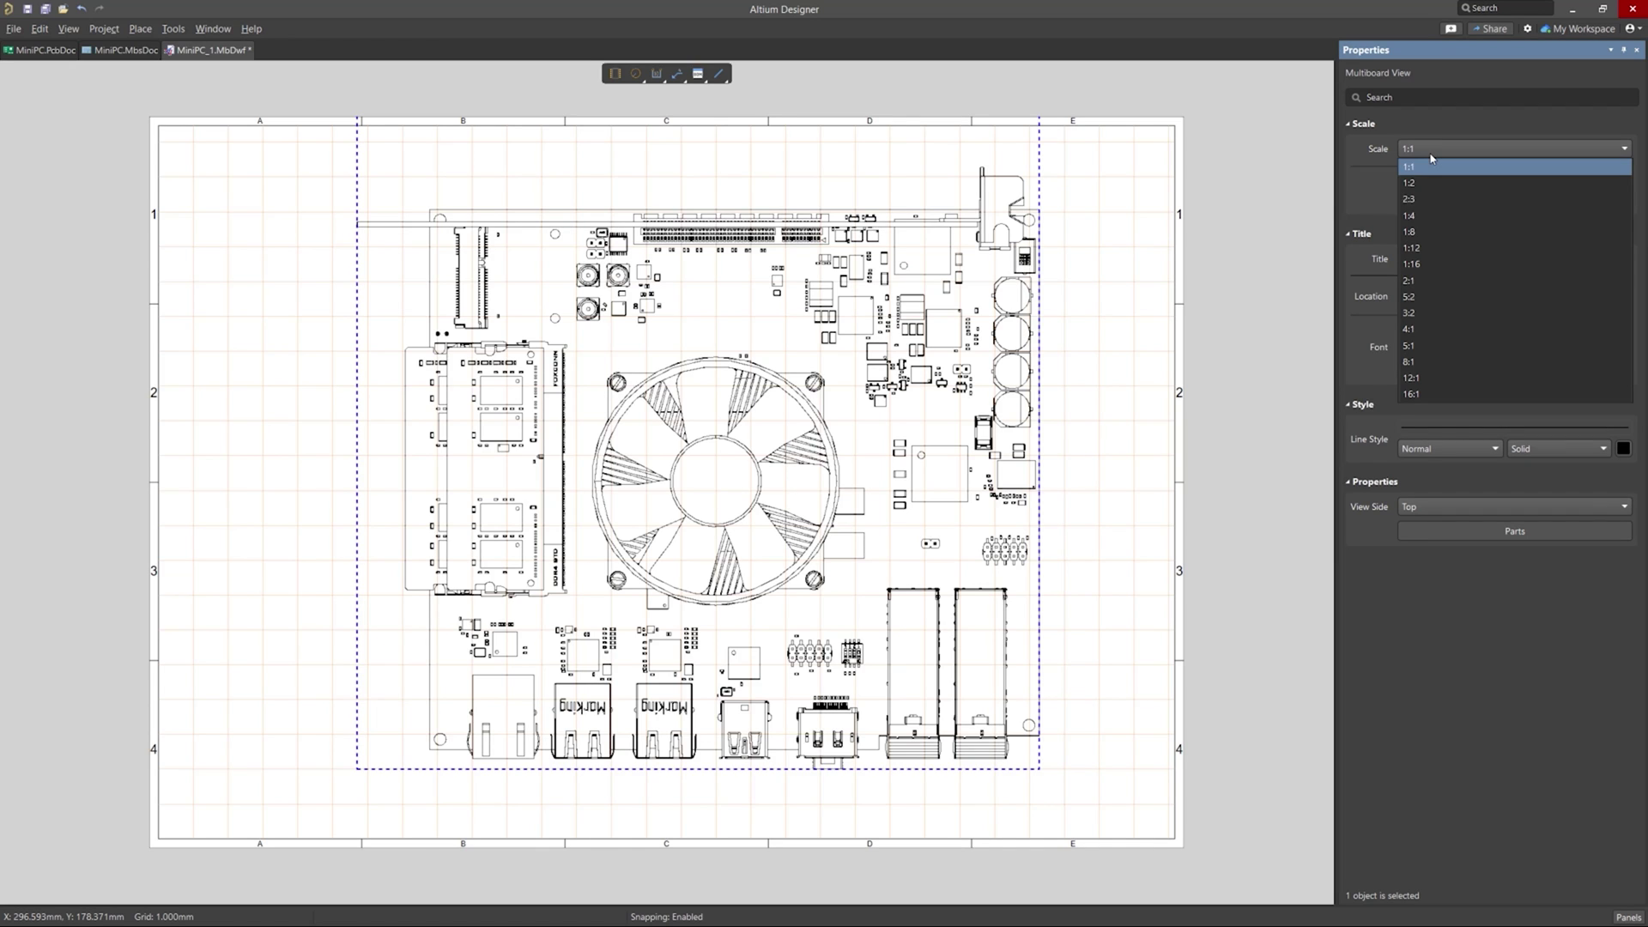
pyautogui.click(1423, 196)
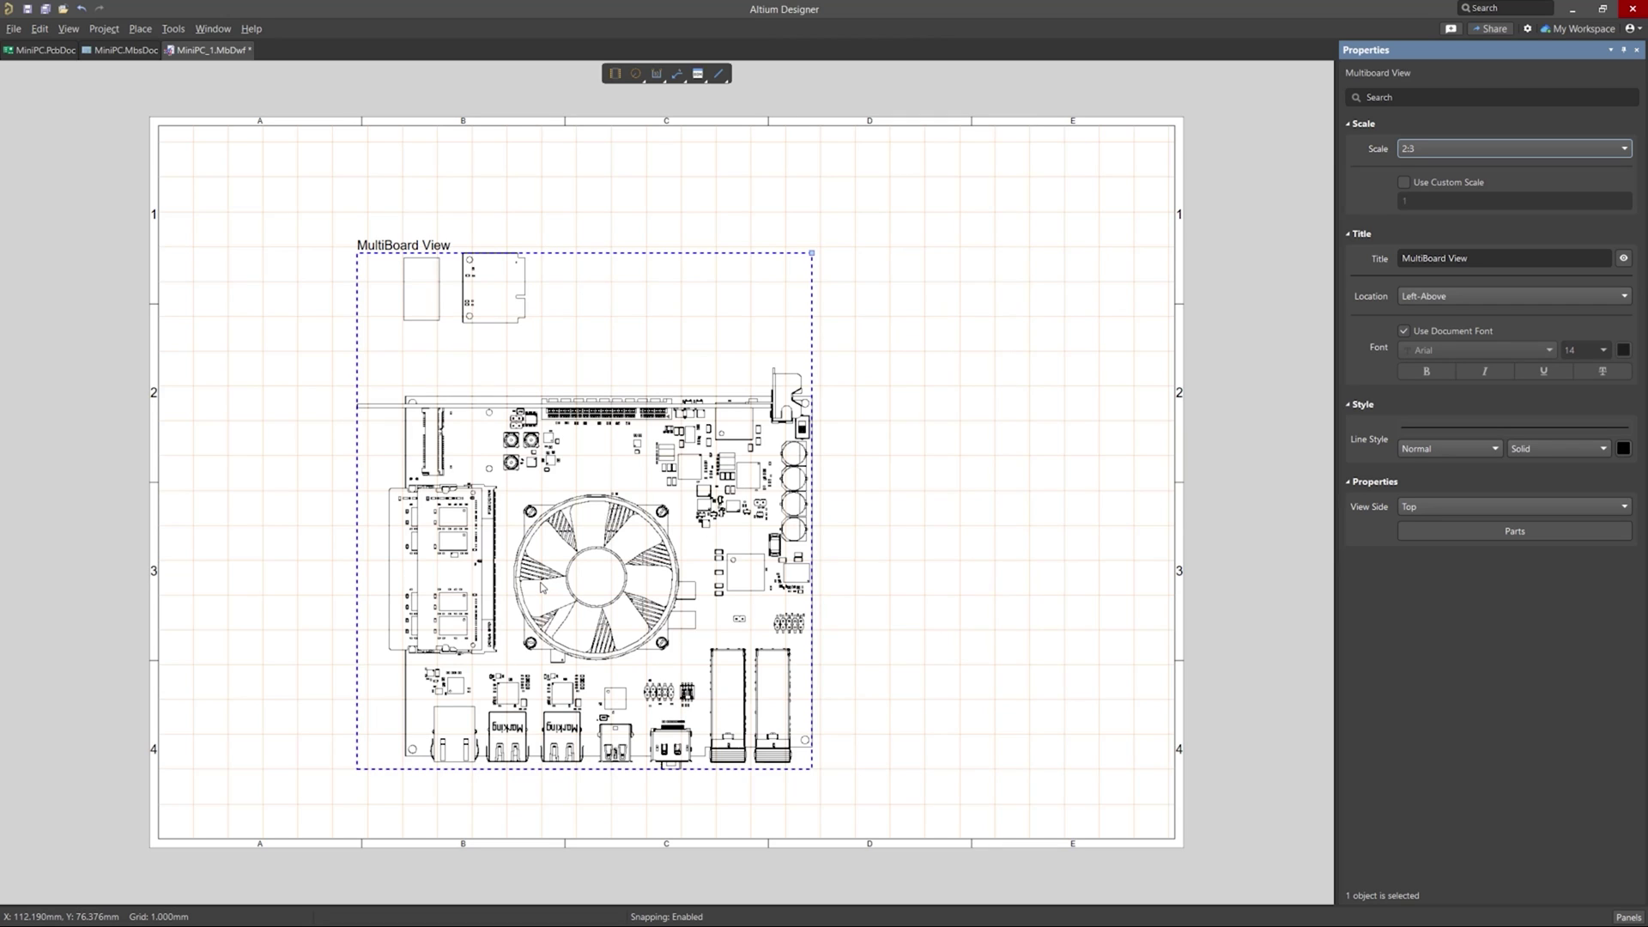
pyautogui.click(1435, 532)
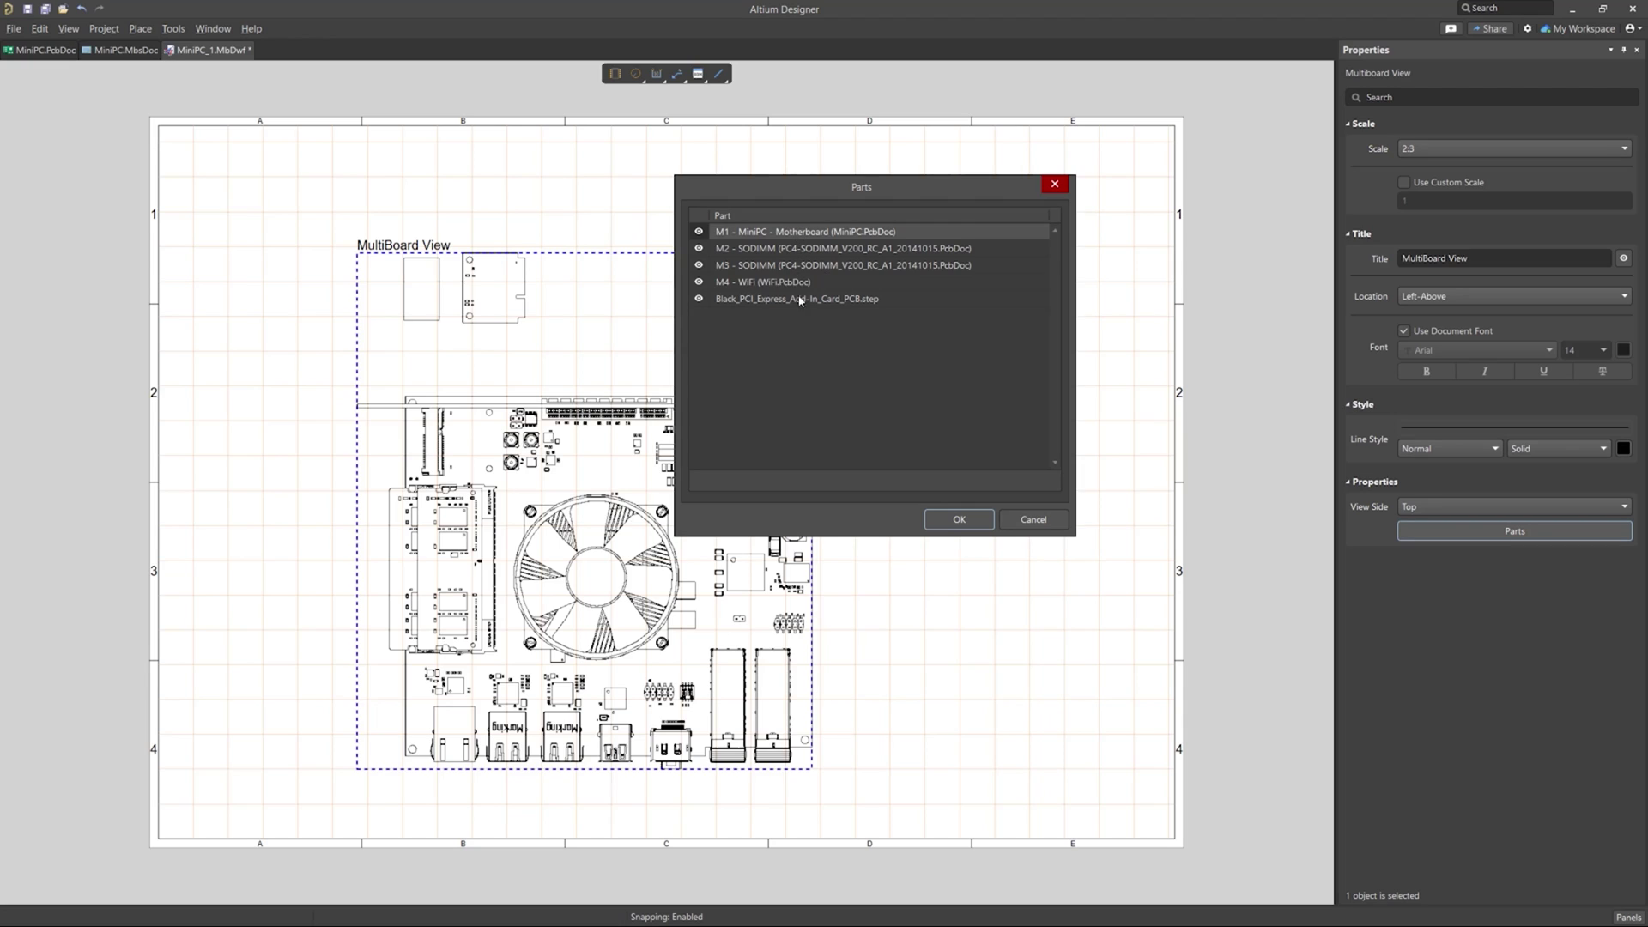
# - Hide M2, M3, M4 and the PCI card so only M1 shows, moved upper right
pyautogui.click(698, 248)
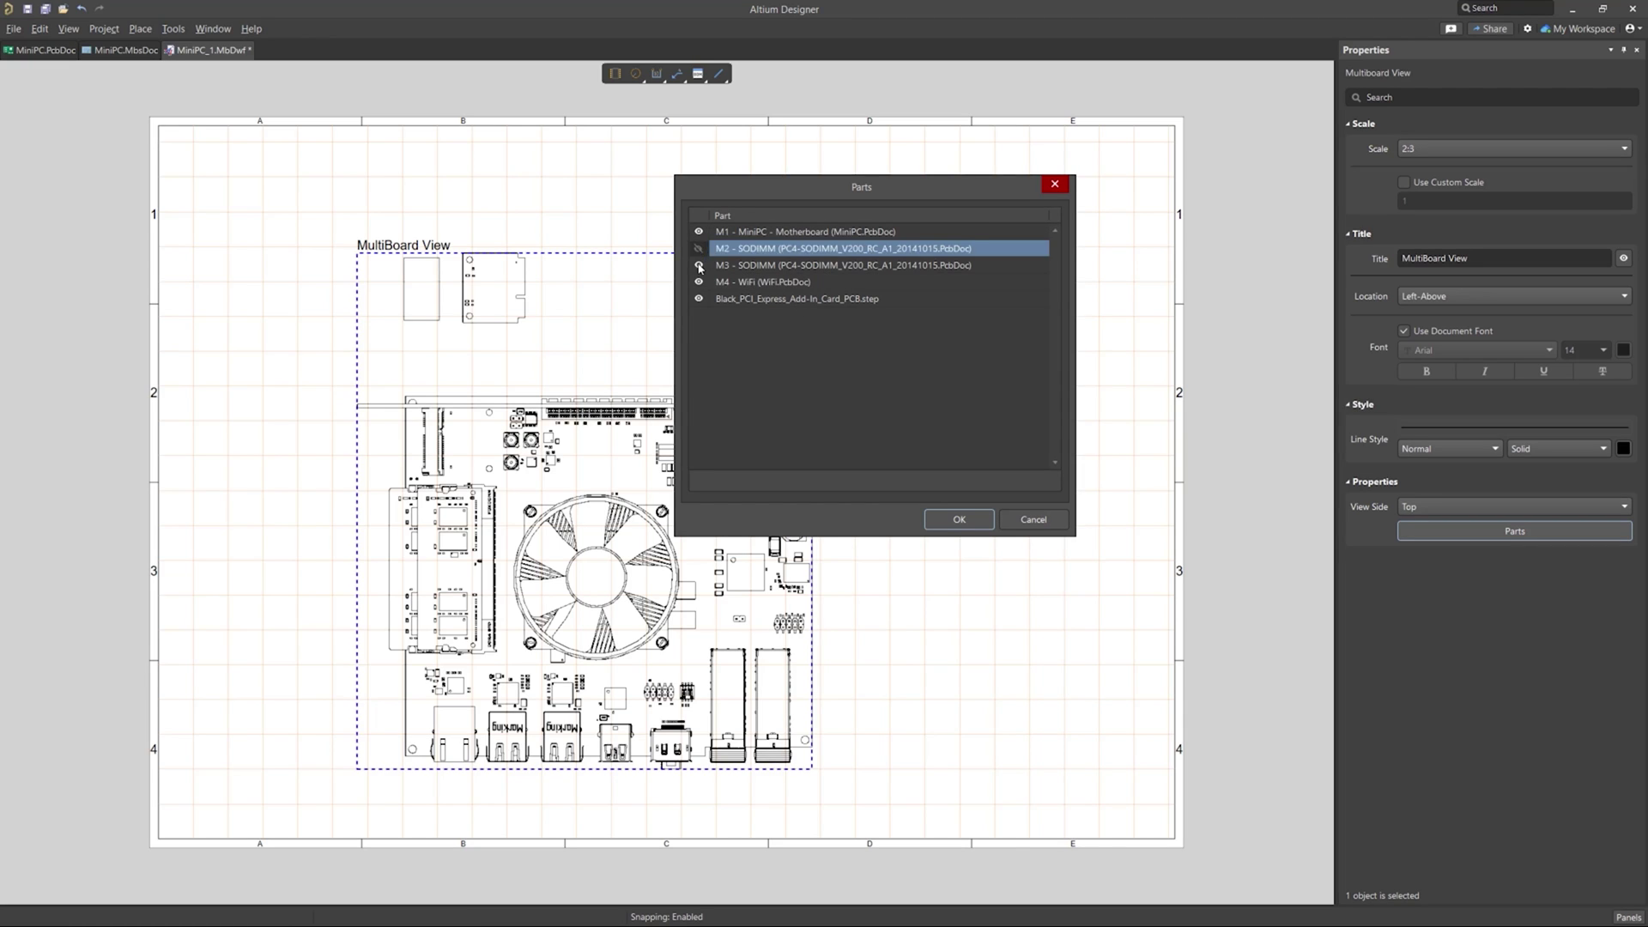
pyautogui.click(699, 264)
pyautogui.click(698, 281)
pyautogui.click(699, 298)
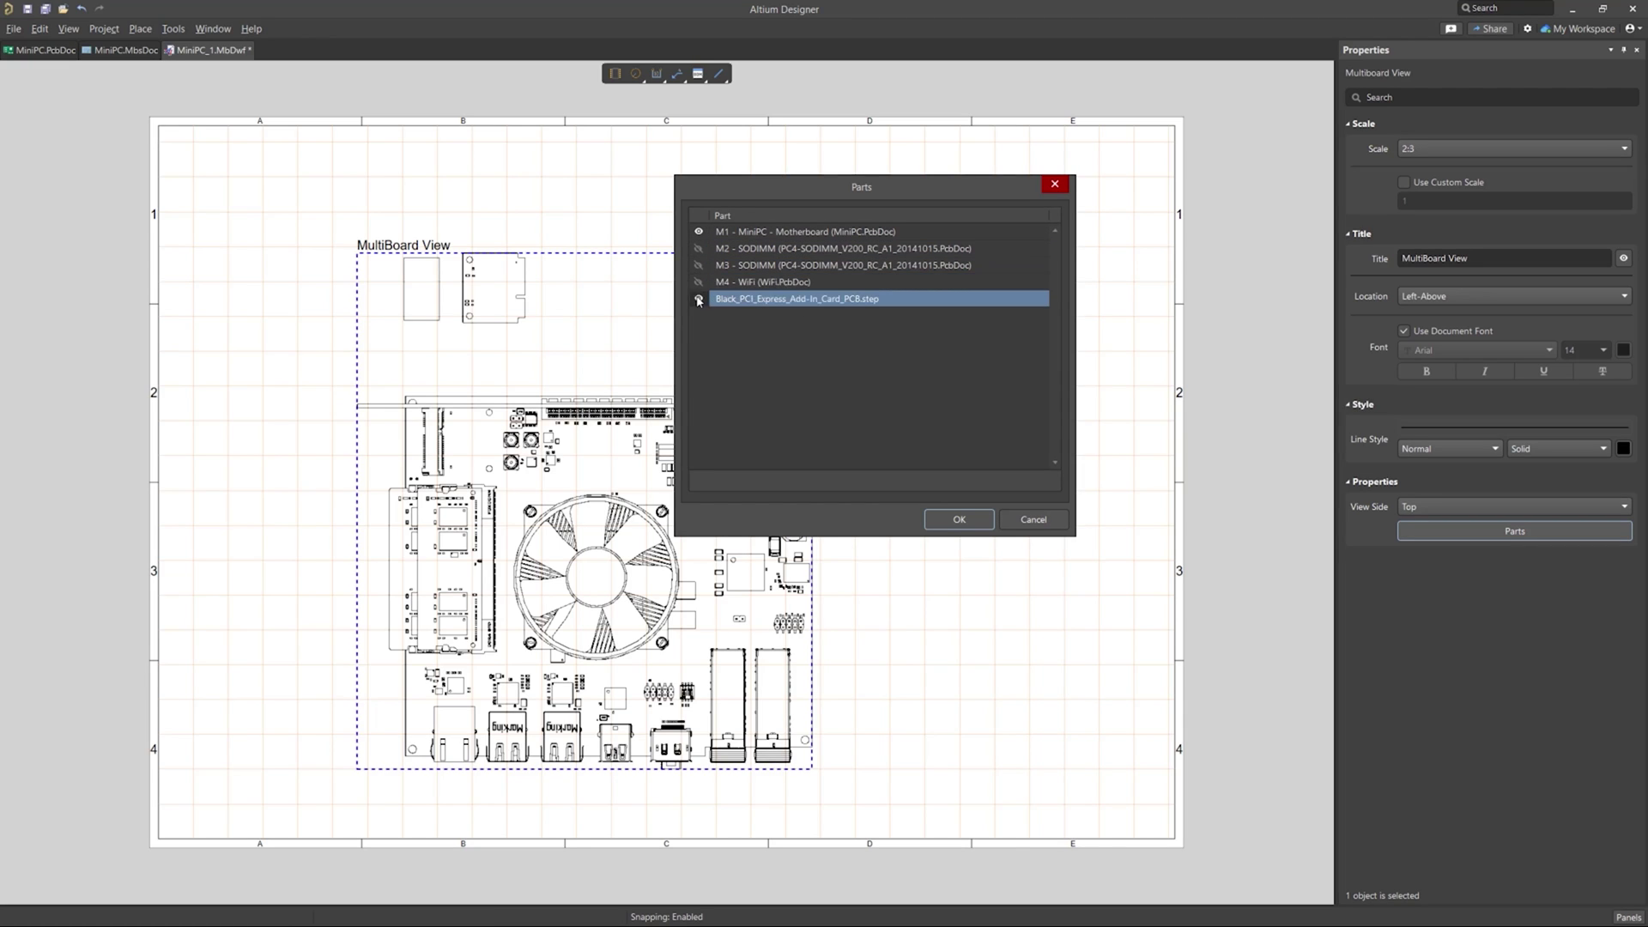
pyautogui.click(972, 520)
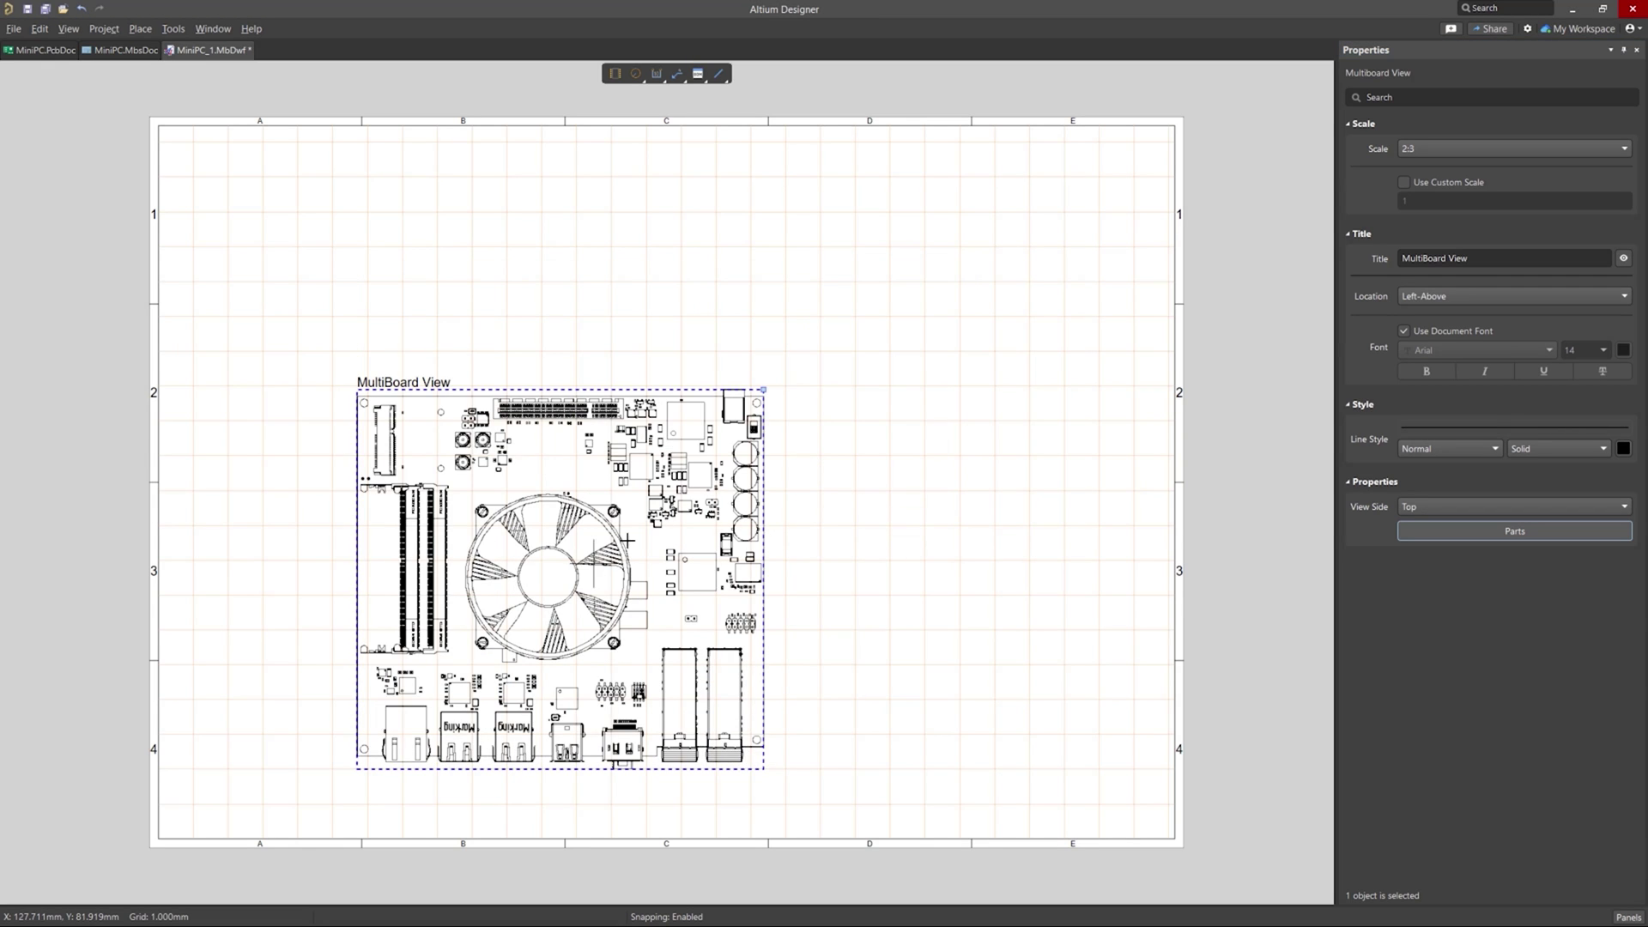
pyautogui.moveTo(601, 566); pyautogui.dragTo(902, 397)
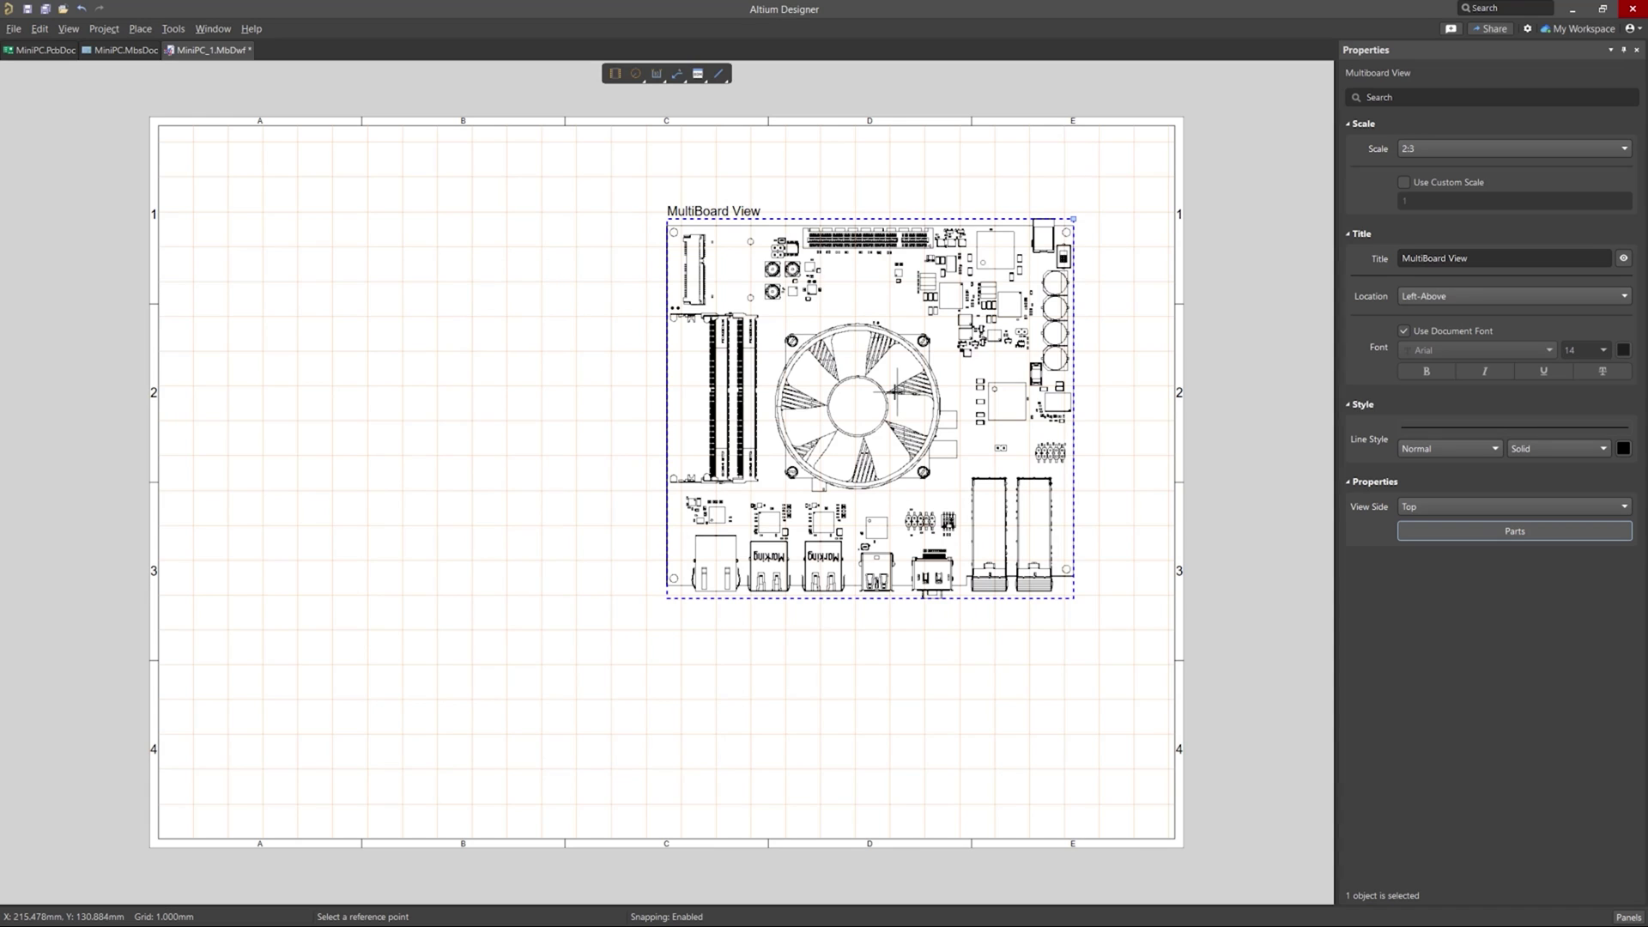
pyautogui.hotkey('ctrl', 'v')
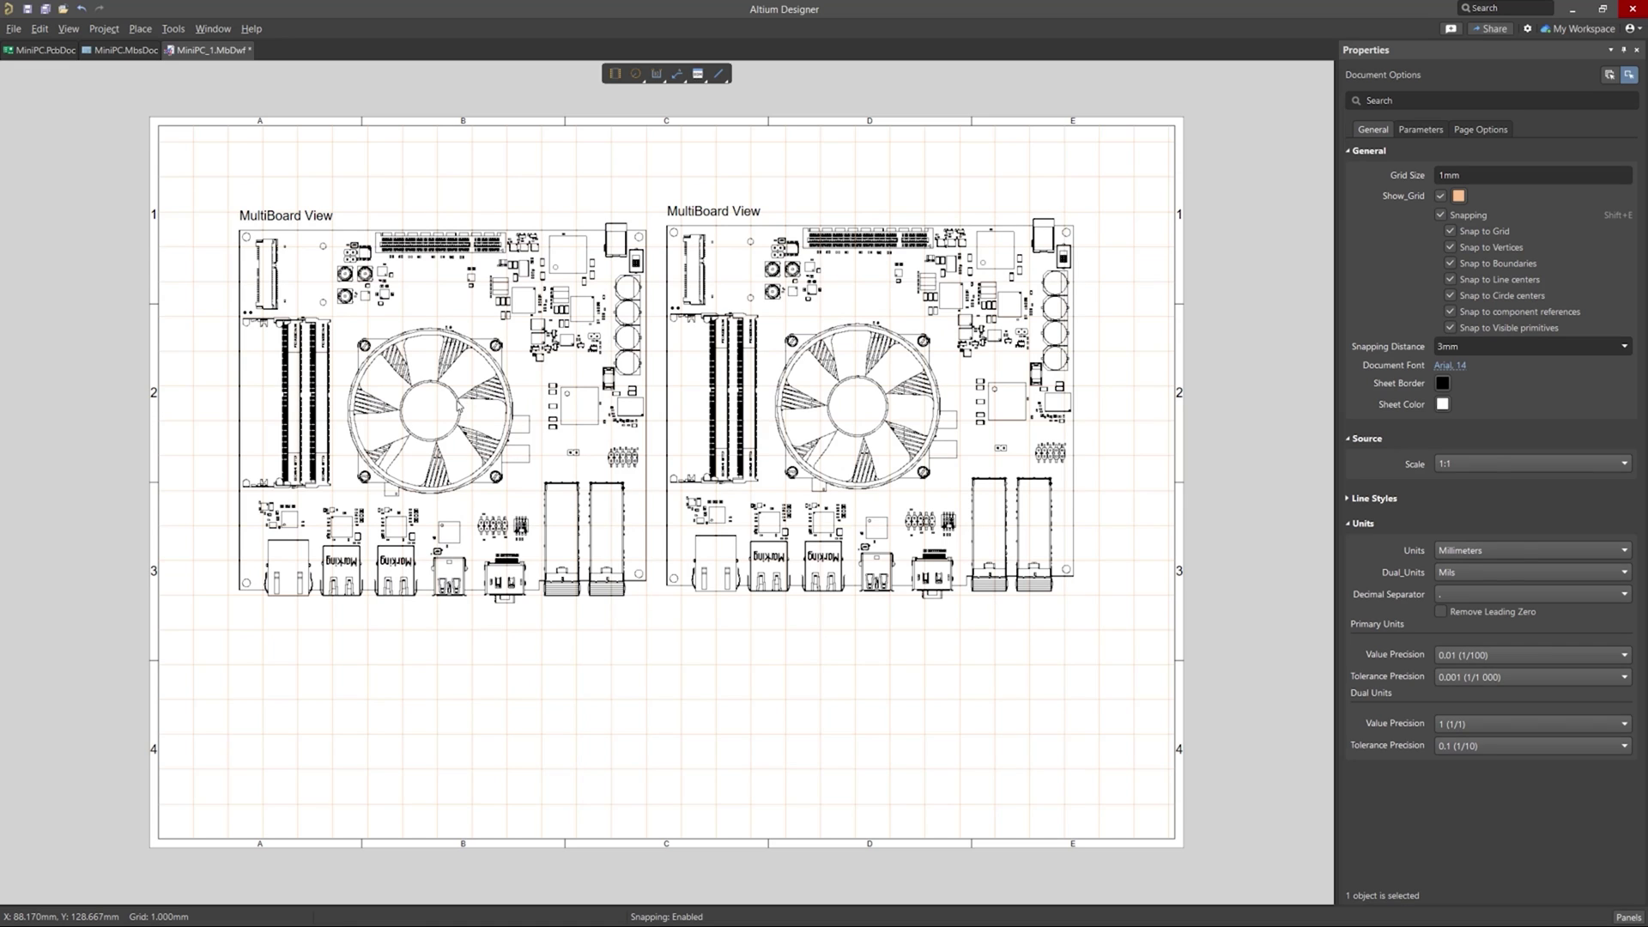
# - Make the pasted view copy show only the M2 SODIMM, placed left of the motherboard
pyautogui.click(459, 404)
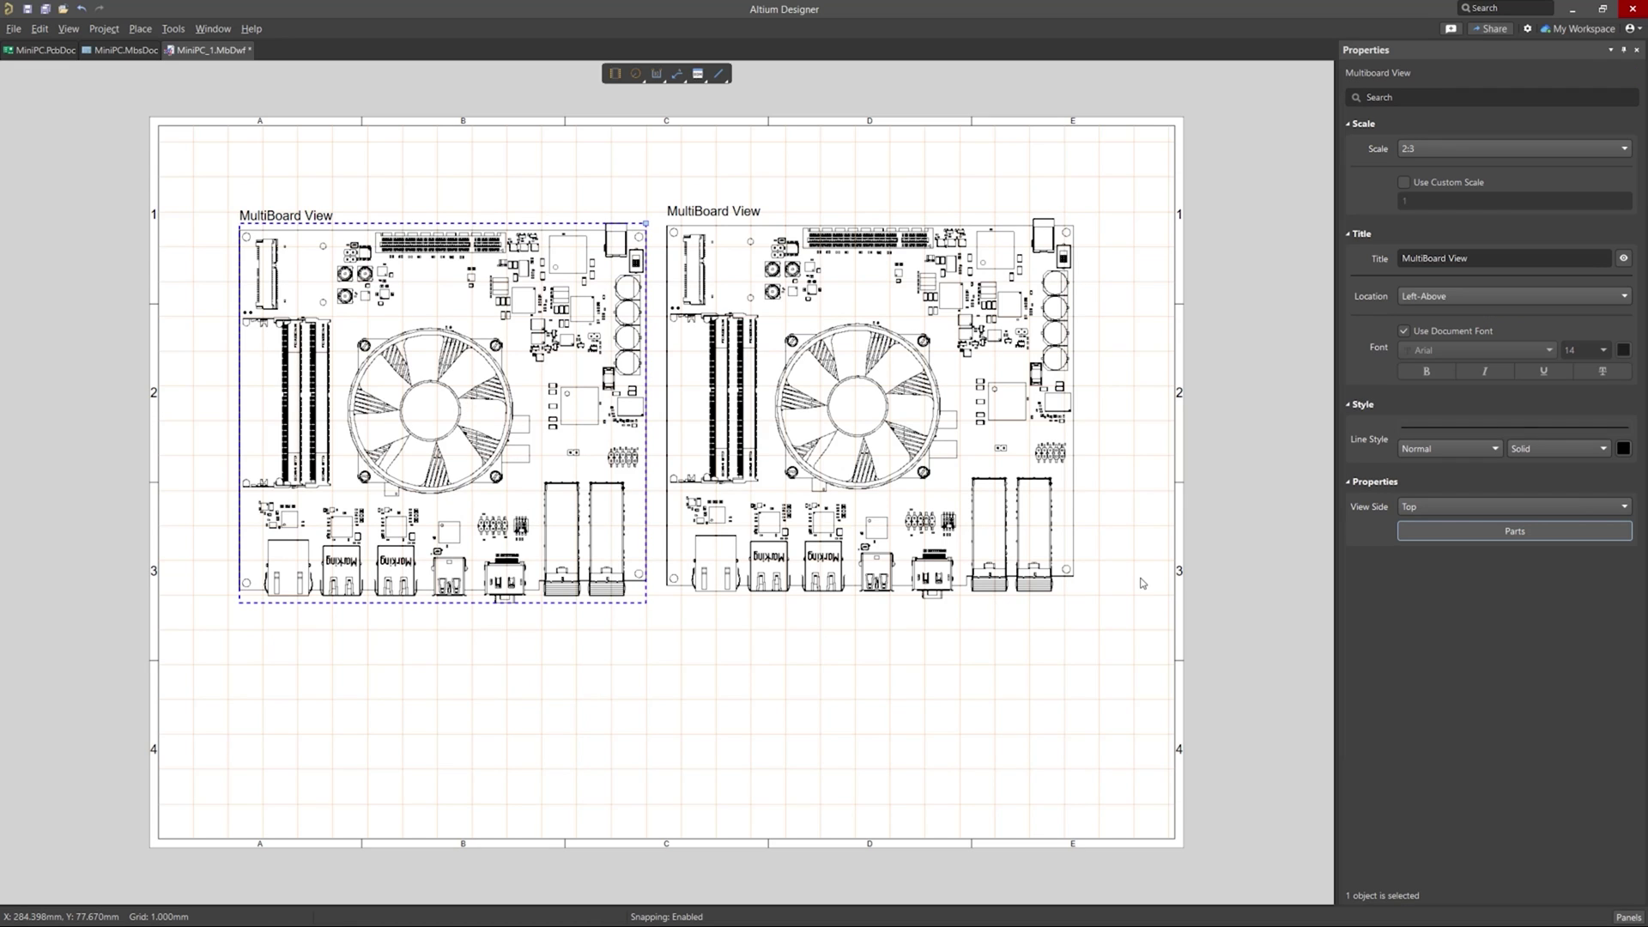
pyautogui.click(1462, 529)
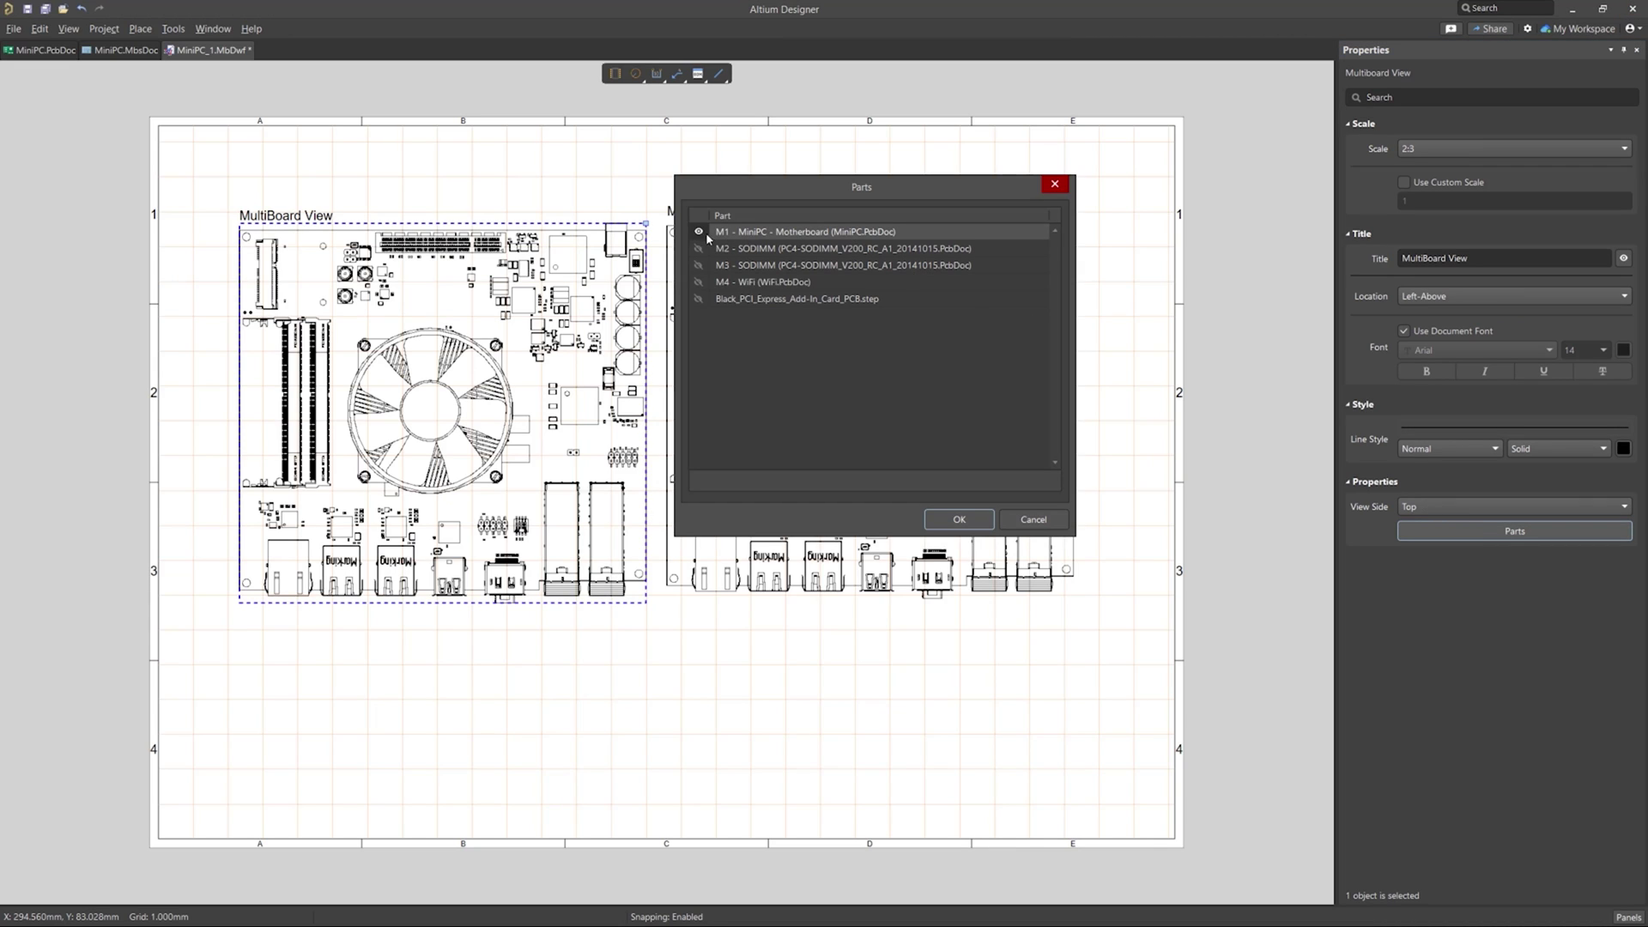
pyautogui.click(702, 249)
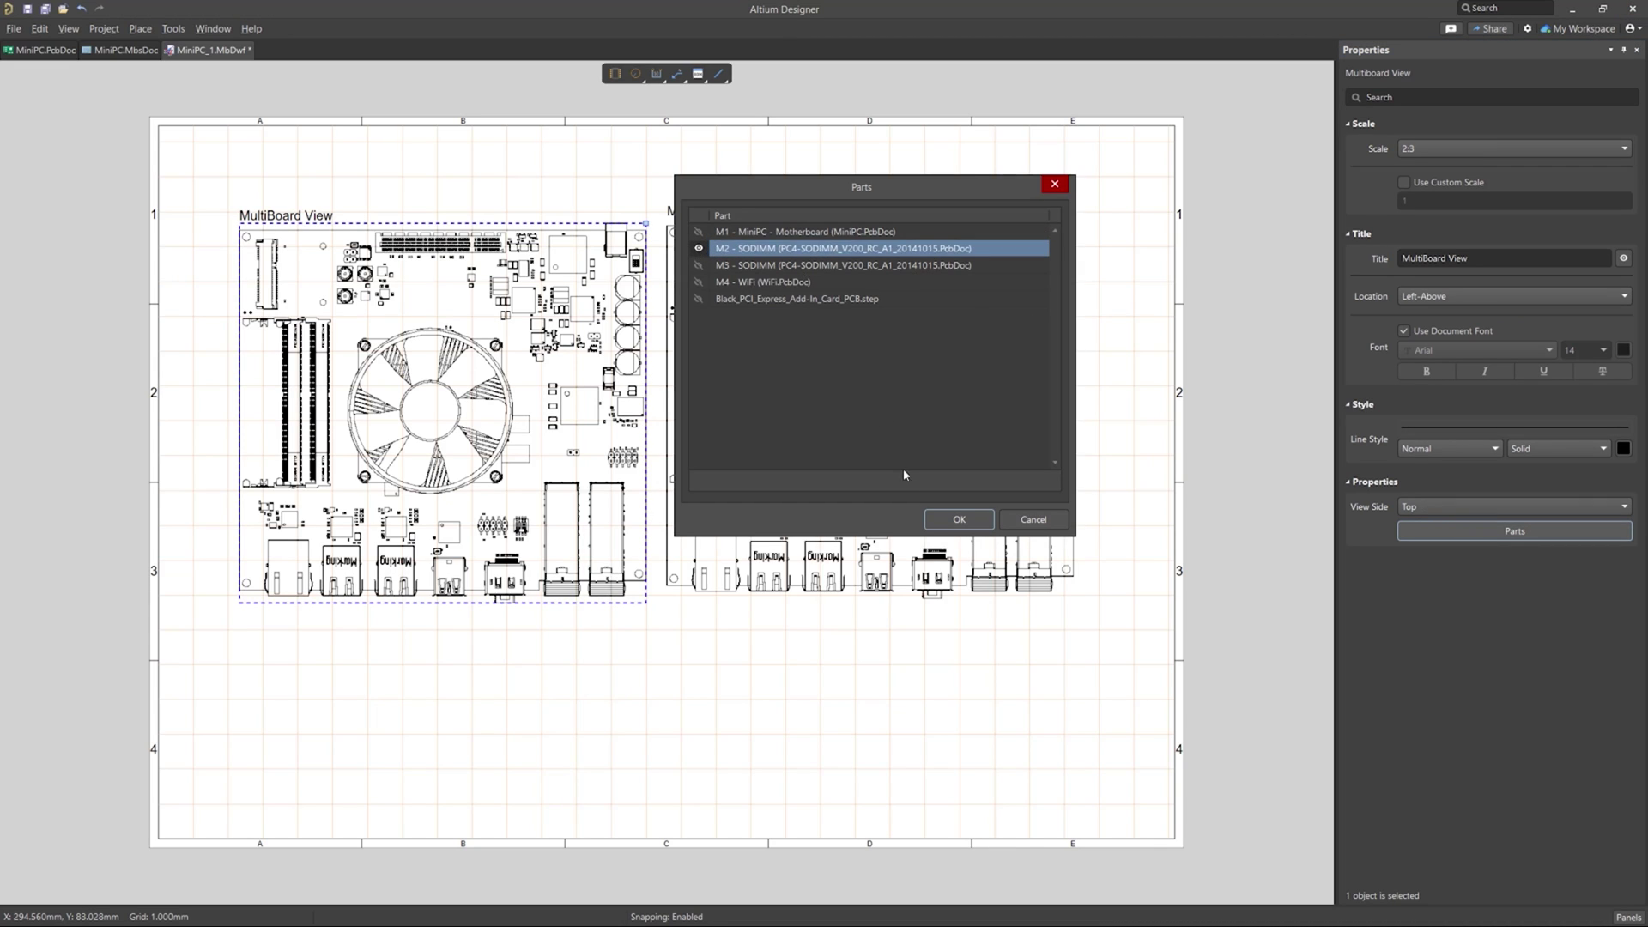
pyautogui.click(958, 519)
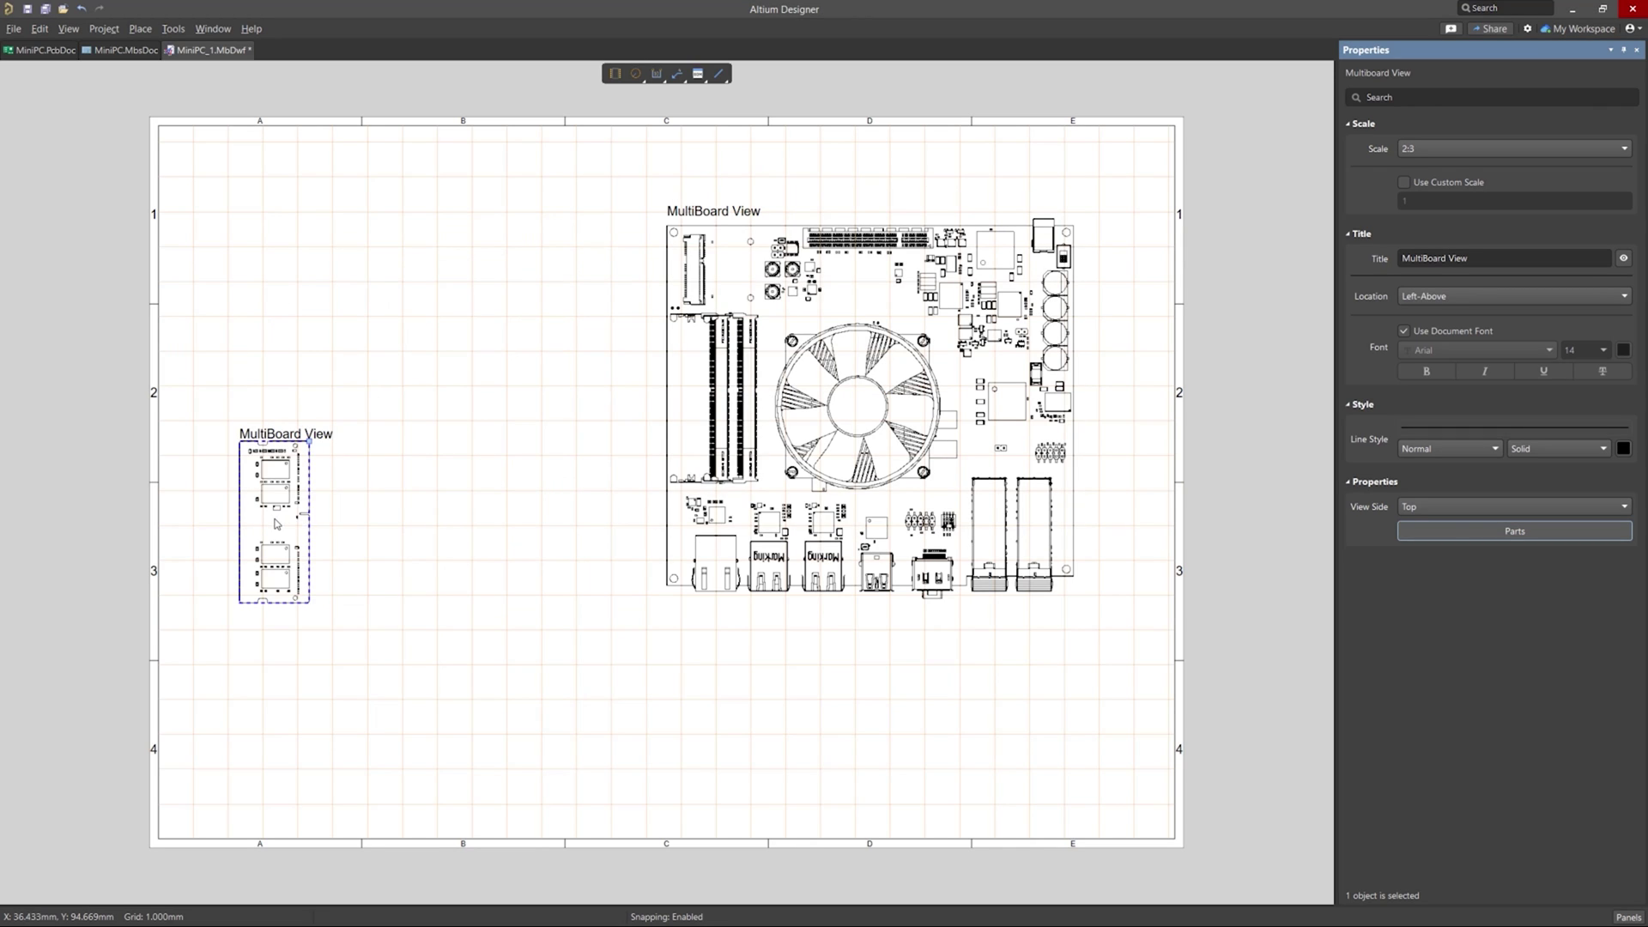
pyautogui.moveTo(278, 524); pyautogui.dragTo(484, 409)
pyautogui.press('Escape')
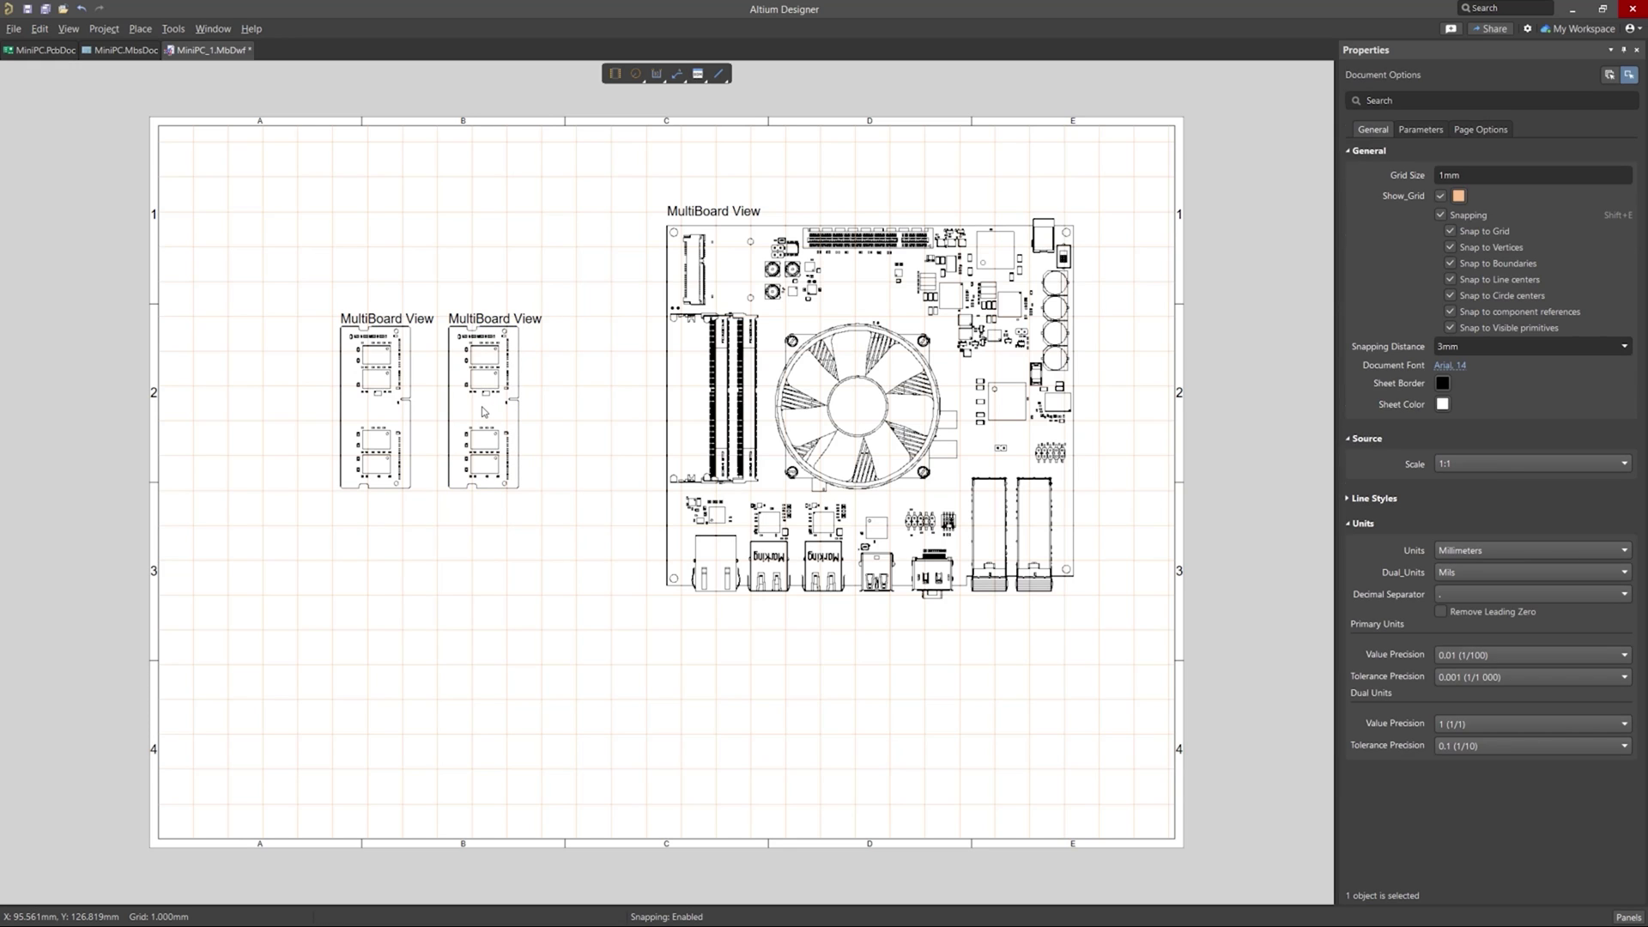
# - Set the second small view to show only the M3 SODIMM module
pyautogui.click(484, 411)
pyautogui.click(1442, 542)
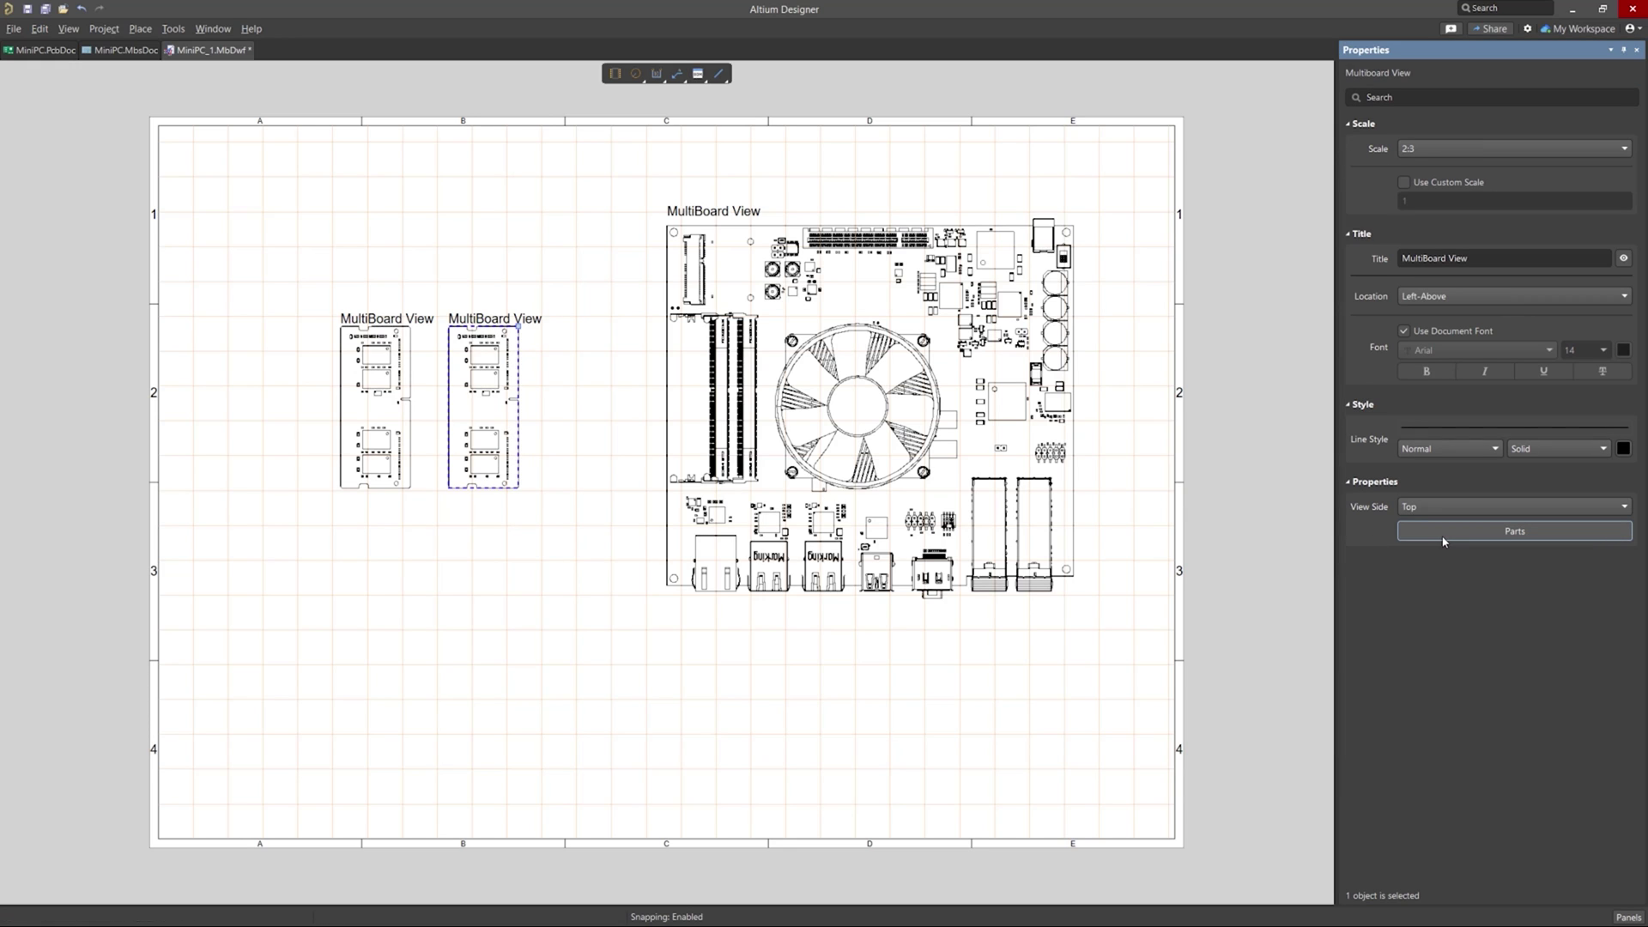
pyautogui.click(700, 249)
pyautogui.click(700, 267)
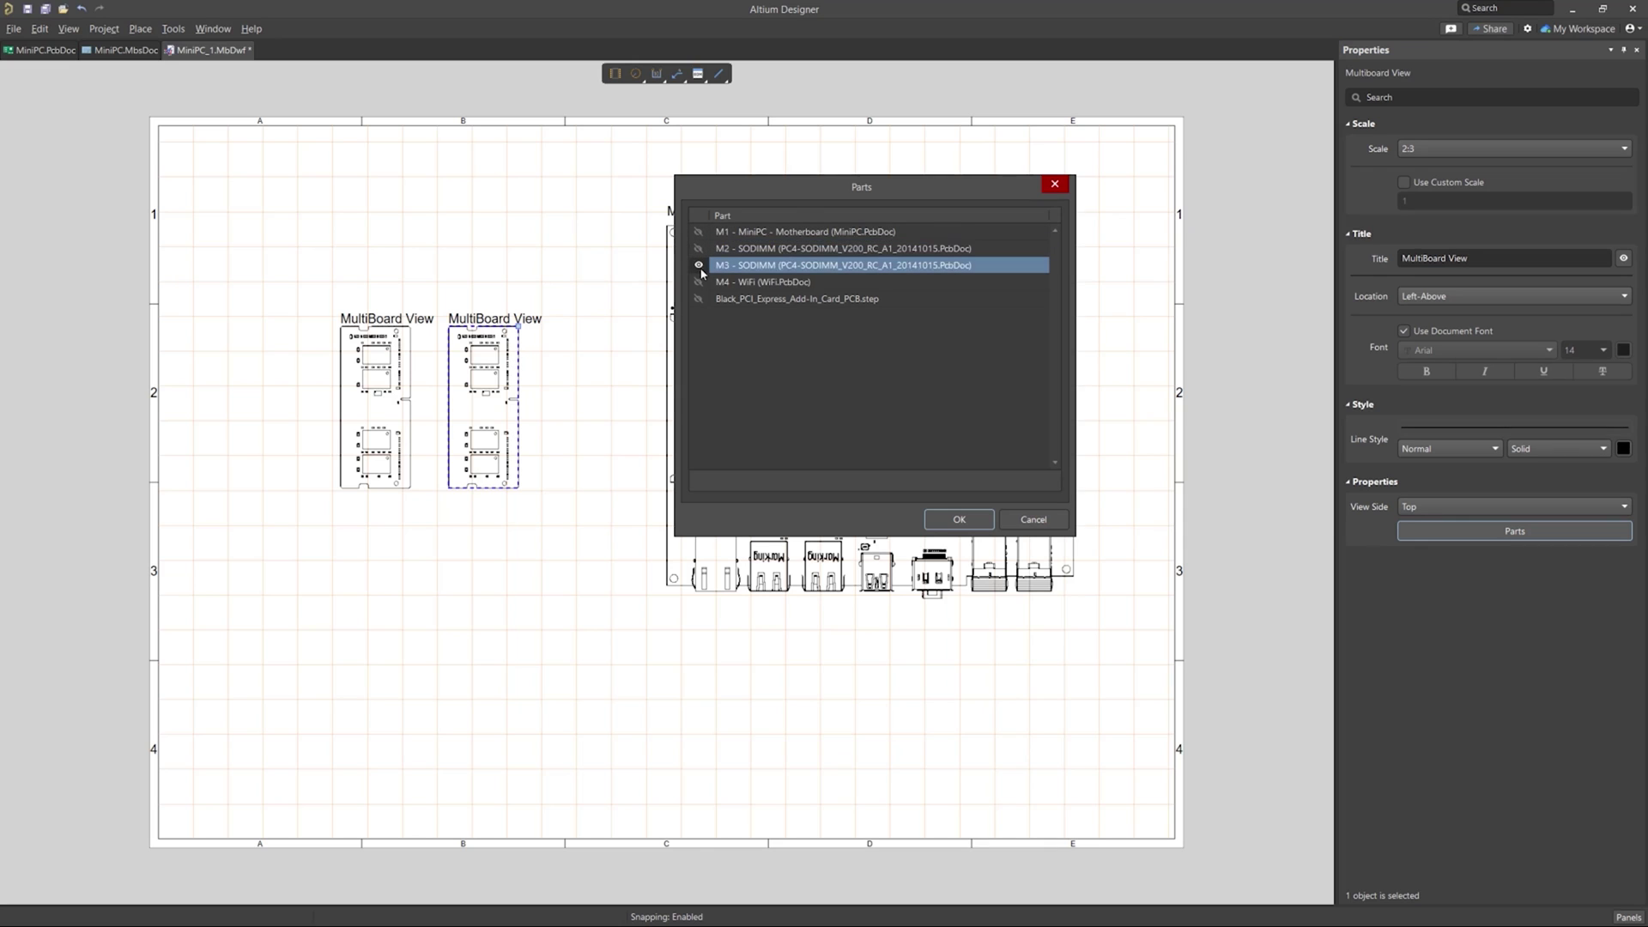
pyautogui.click(983, 521)
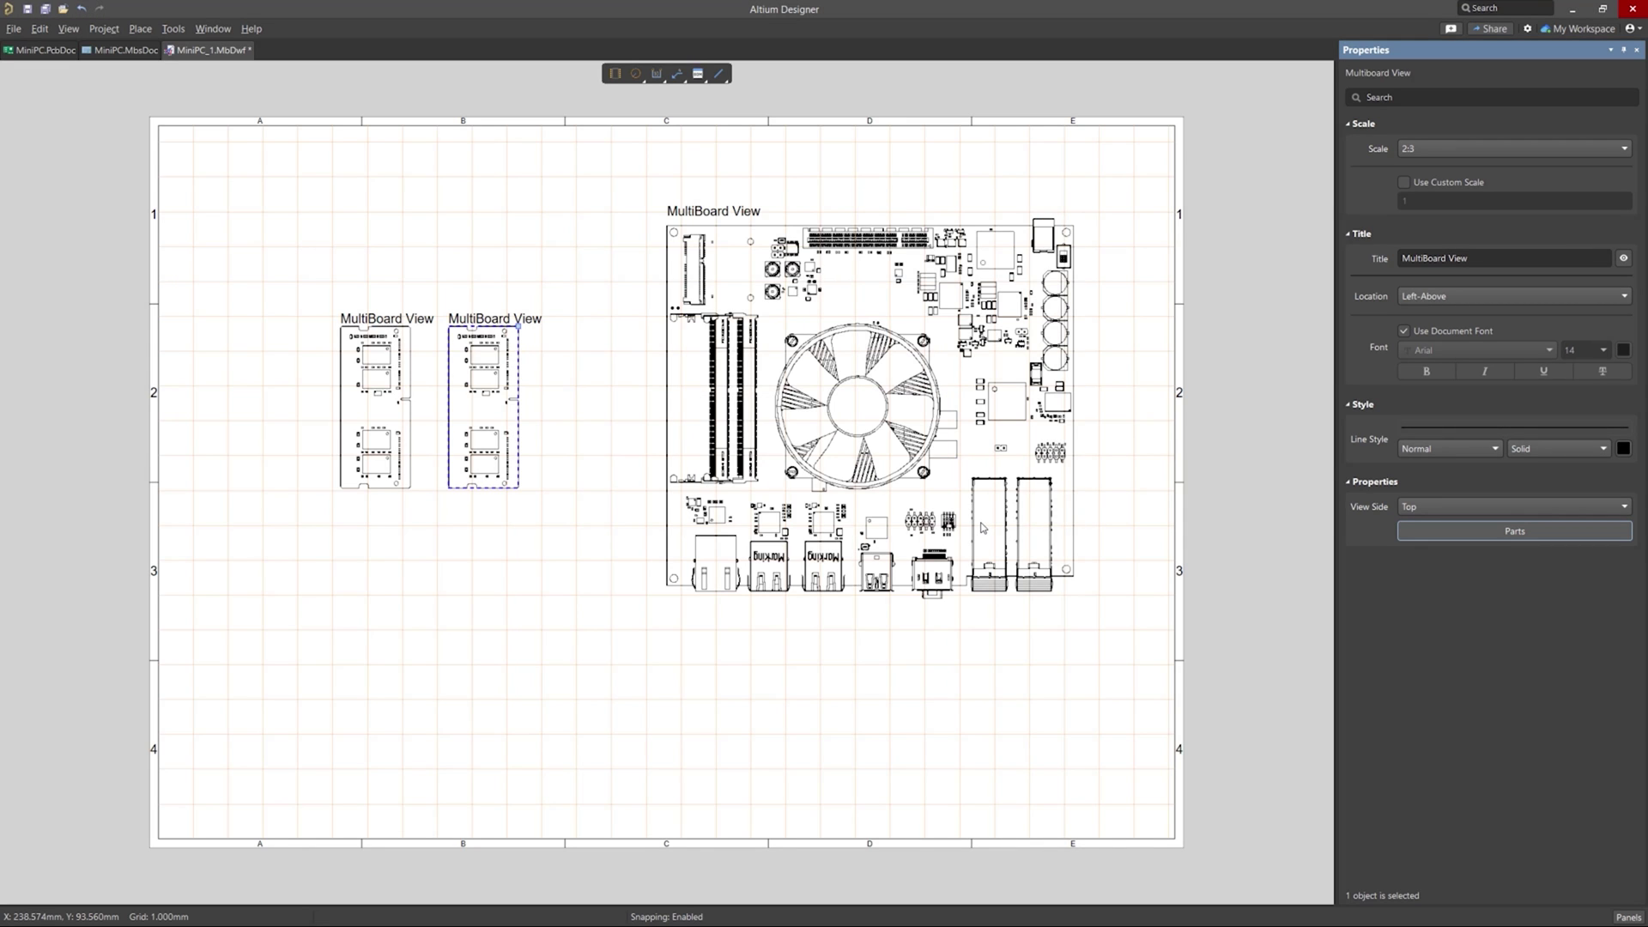
# - Paste another view copy and position it above the SODIMM views
pyautogui.hotkey('ctrl', 'v')
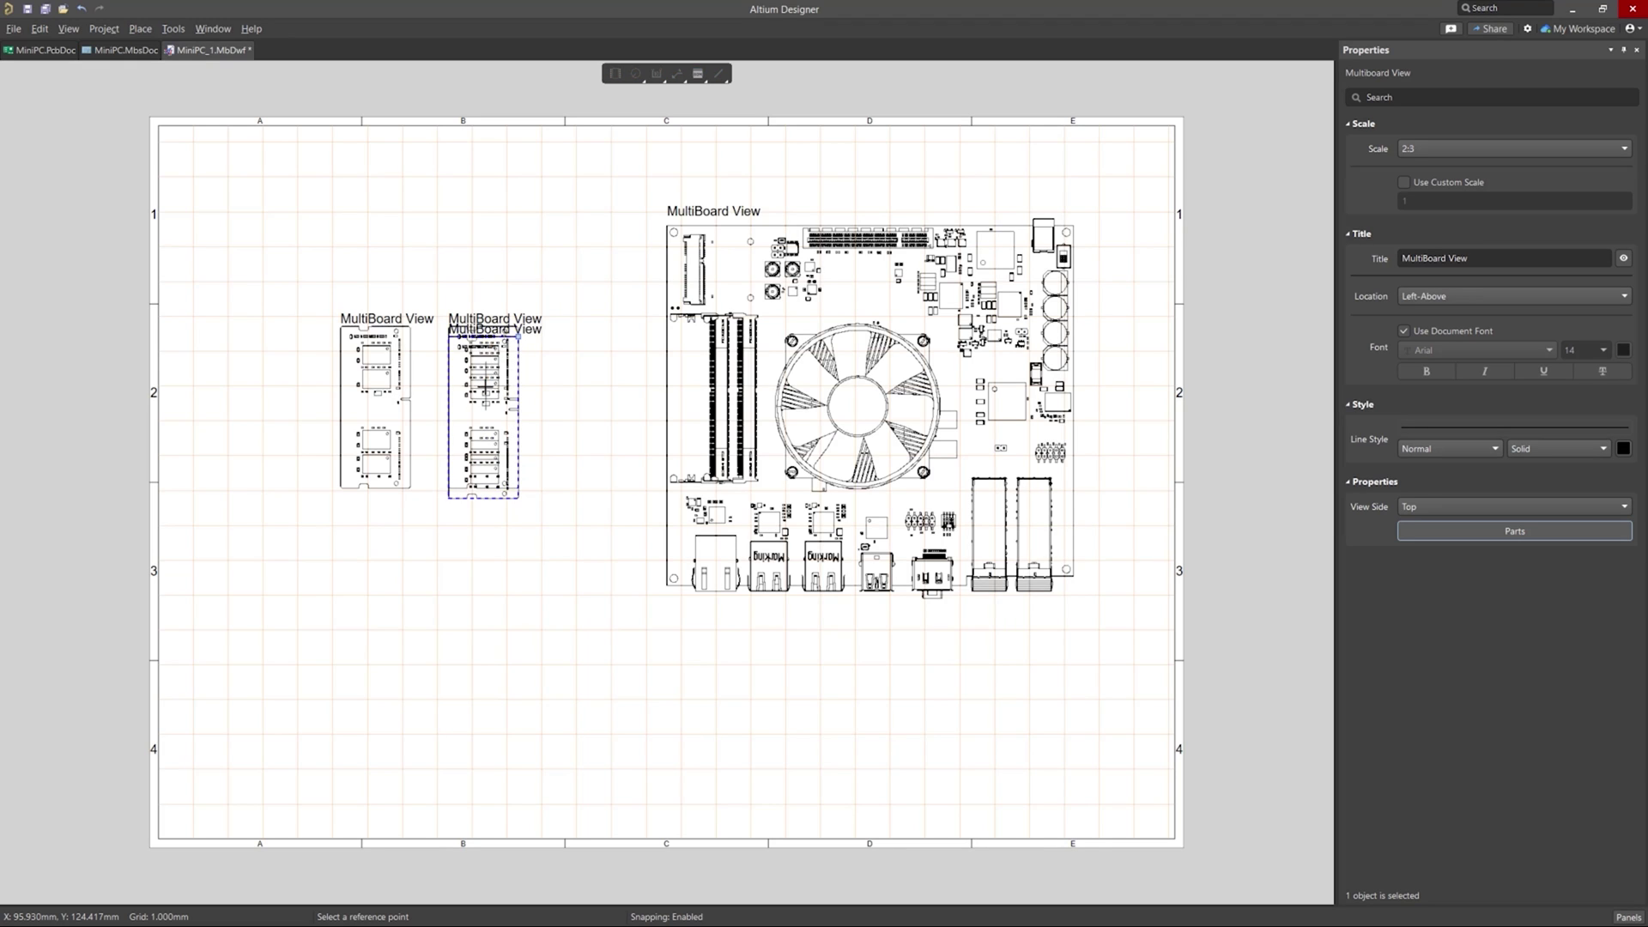
pyautogui.click(493, 301)
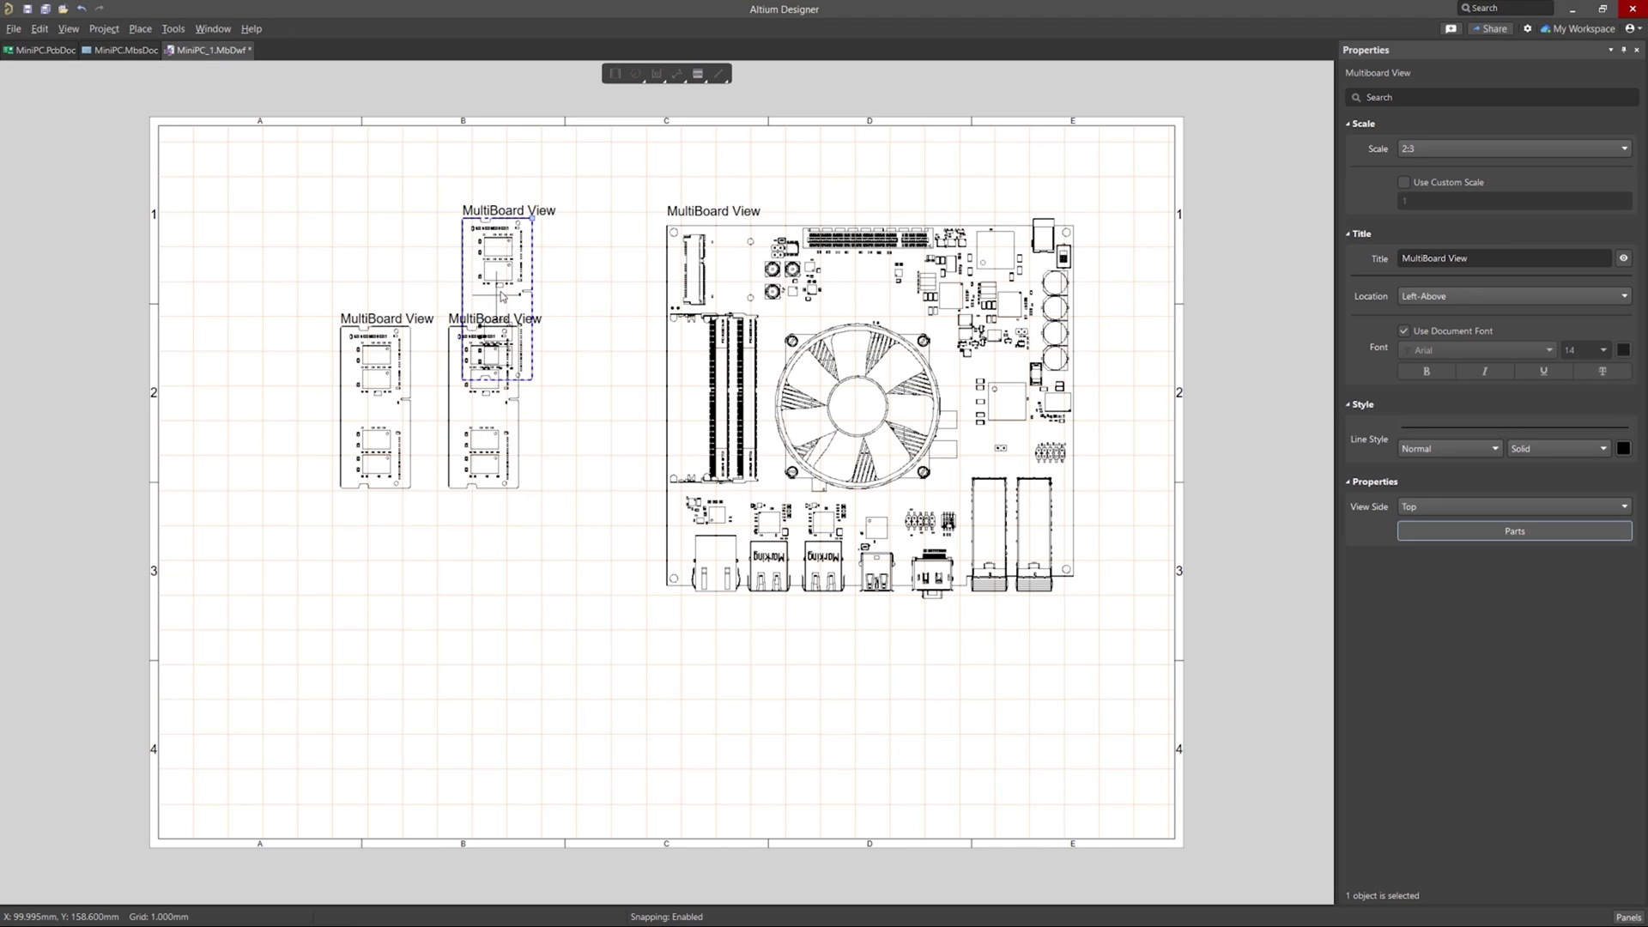
pyautogui.press('Escape')
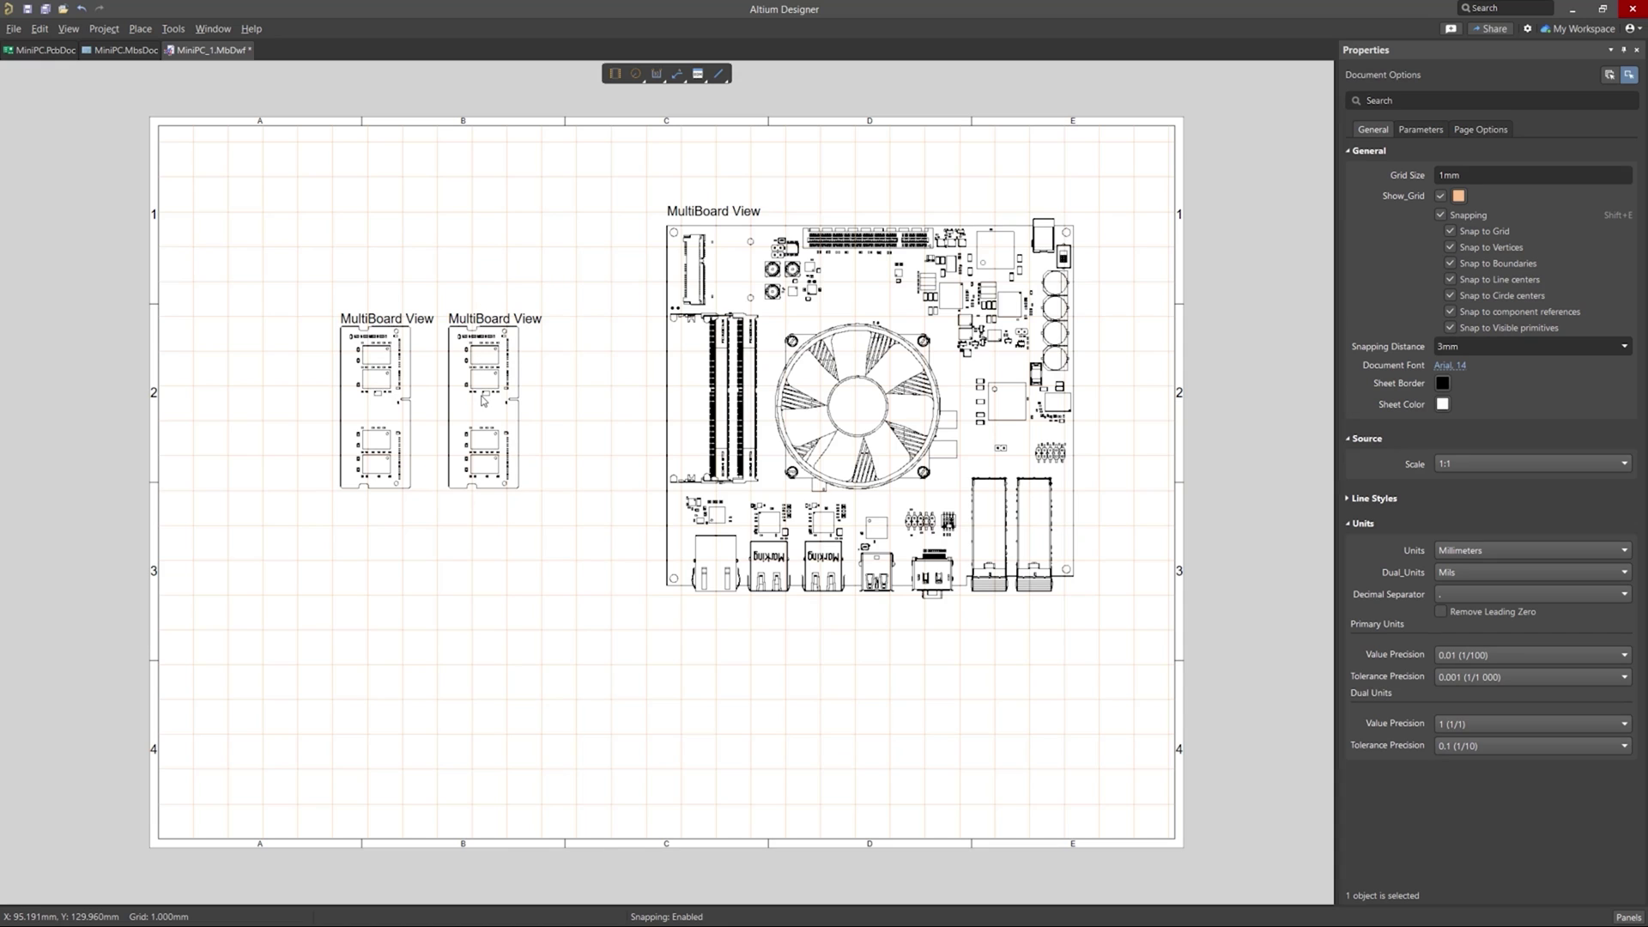
pyautogui.click(481, 403)
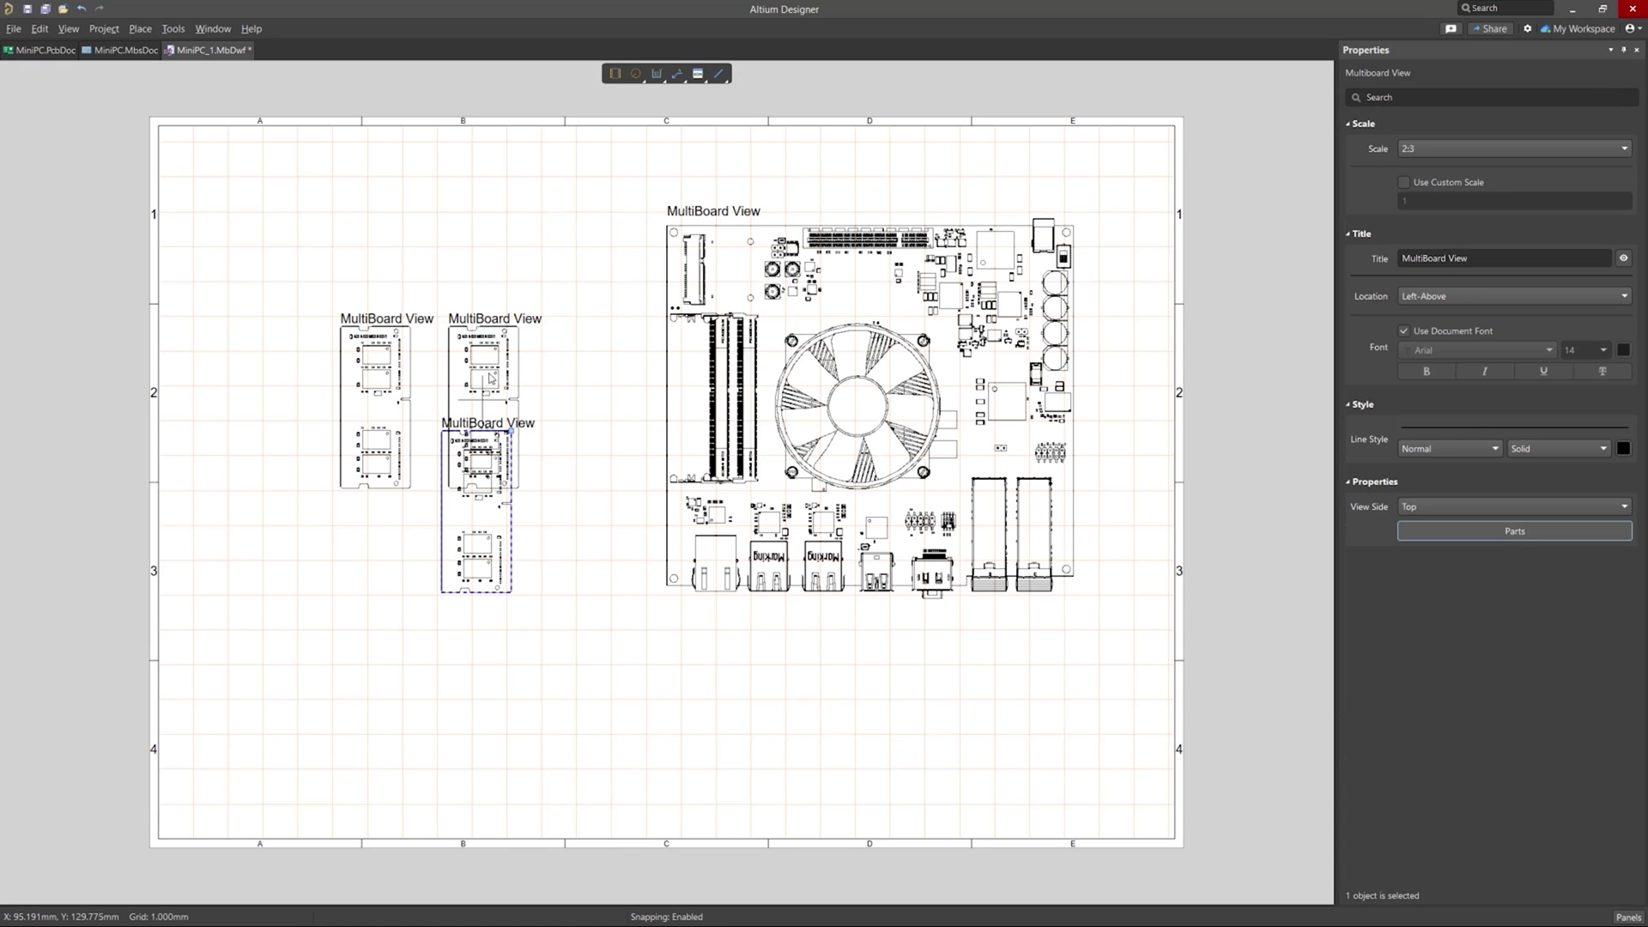
pyautogui.moveTo(469, 529); pyautogui.dragTo(472, 276)
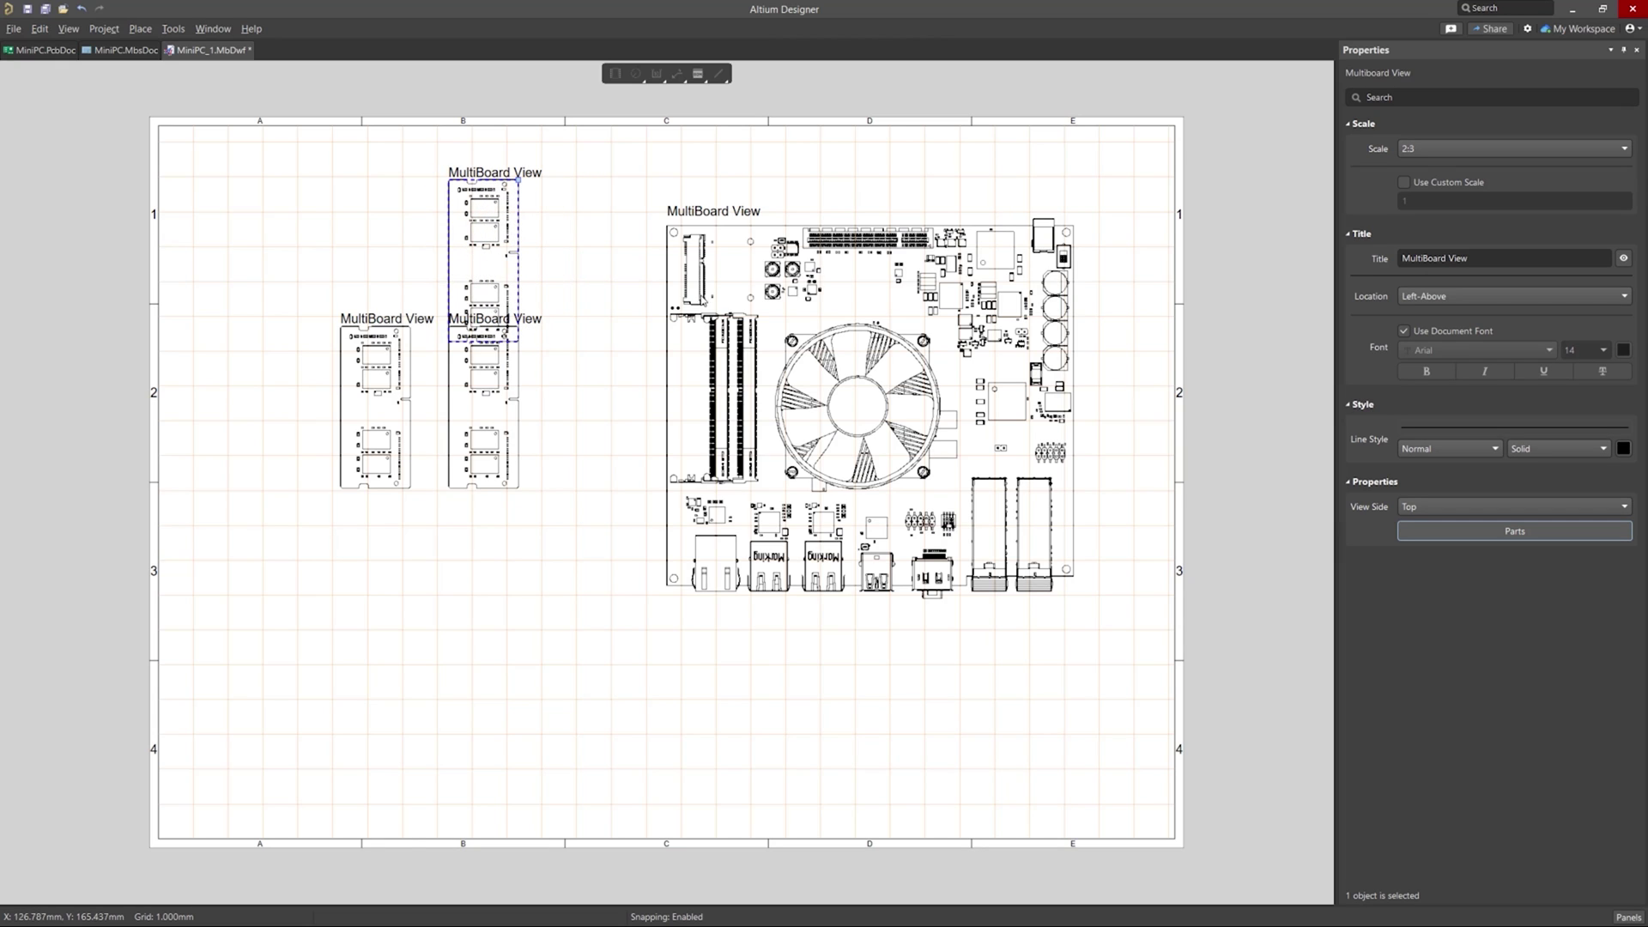
# - Make that view show only the M4 WiFi board and align it above the SODIMM views
pyautogui.click(1424, 531)
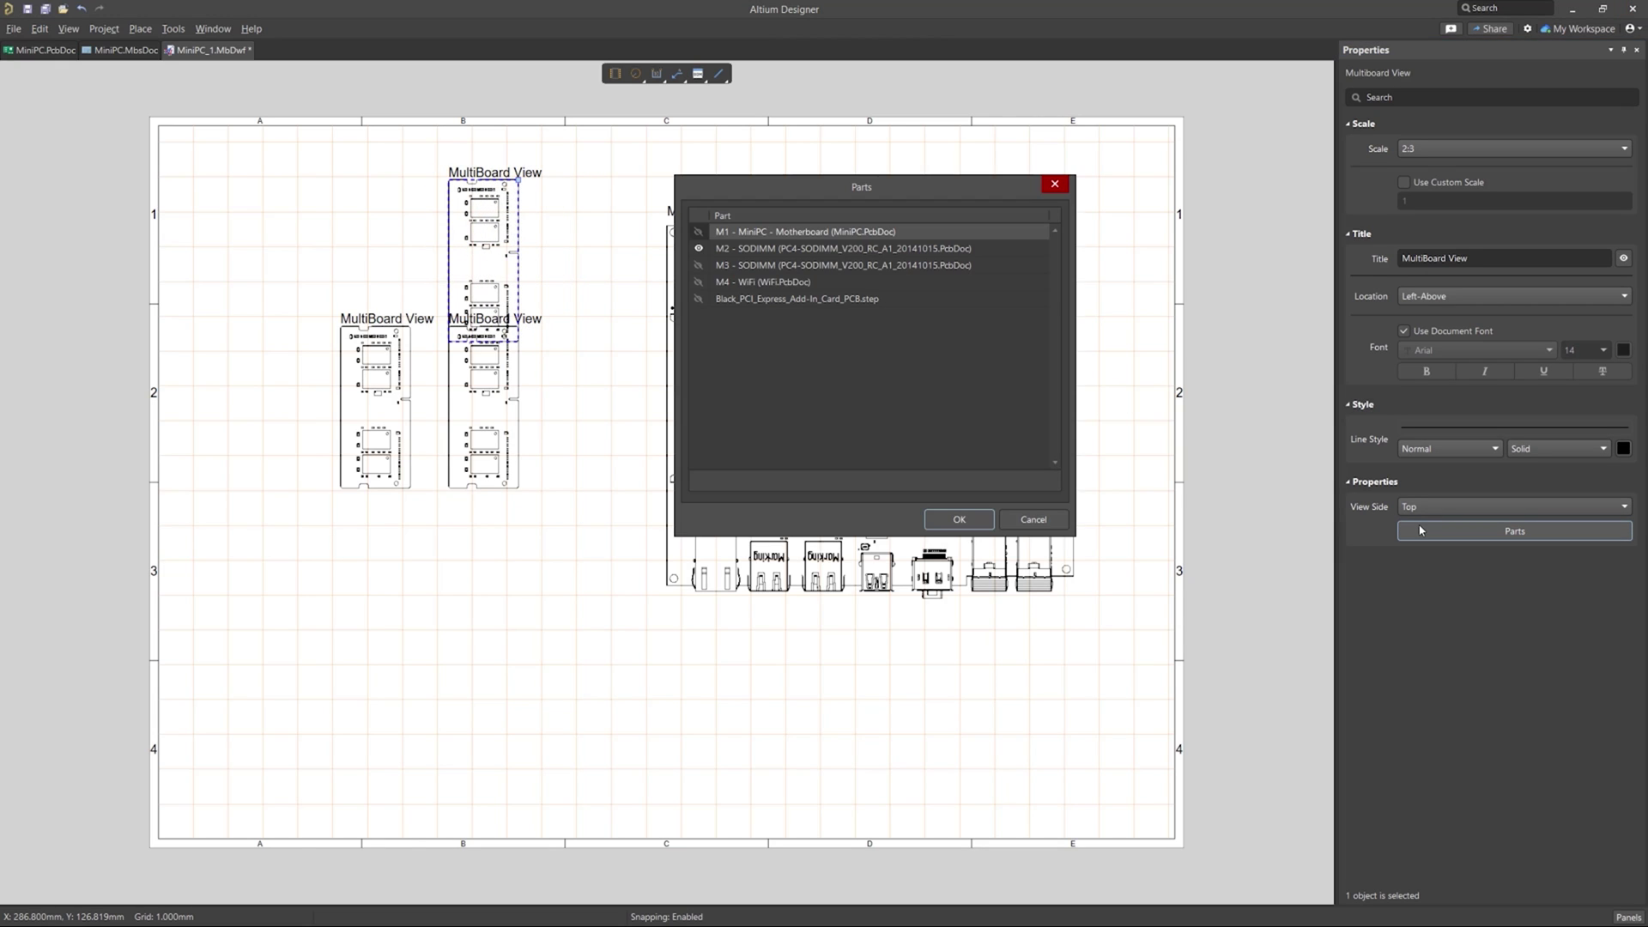
pyautogui.click(700, 250)
pyautogui.click(698, 265)
pyautogui.click(697, 283)
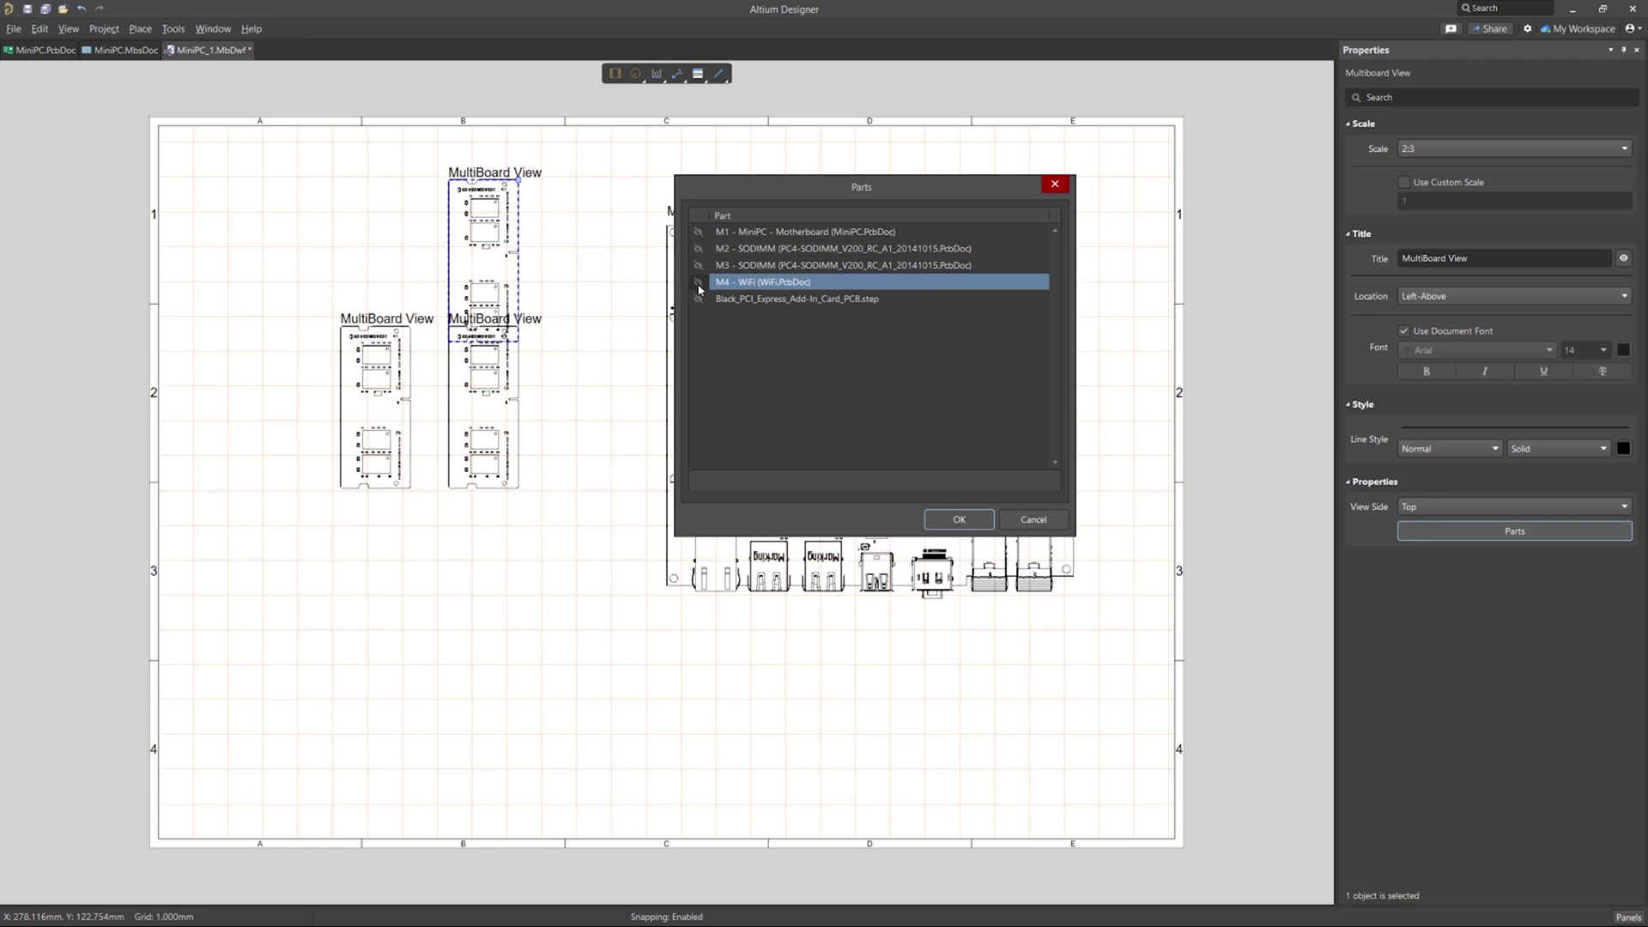
pyautogui.click(959, 520)
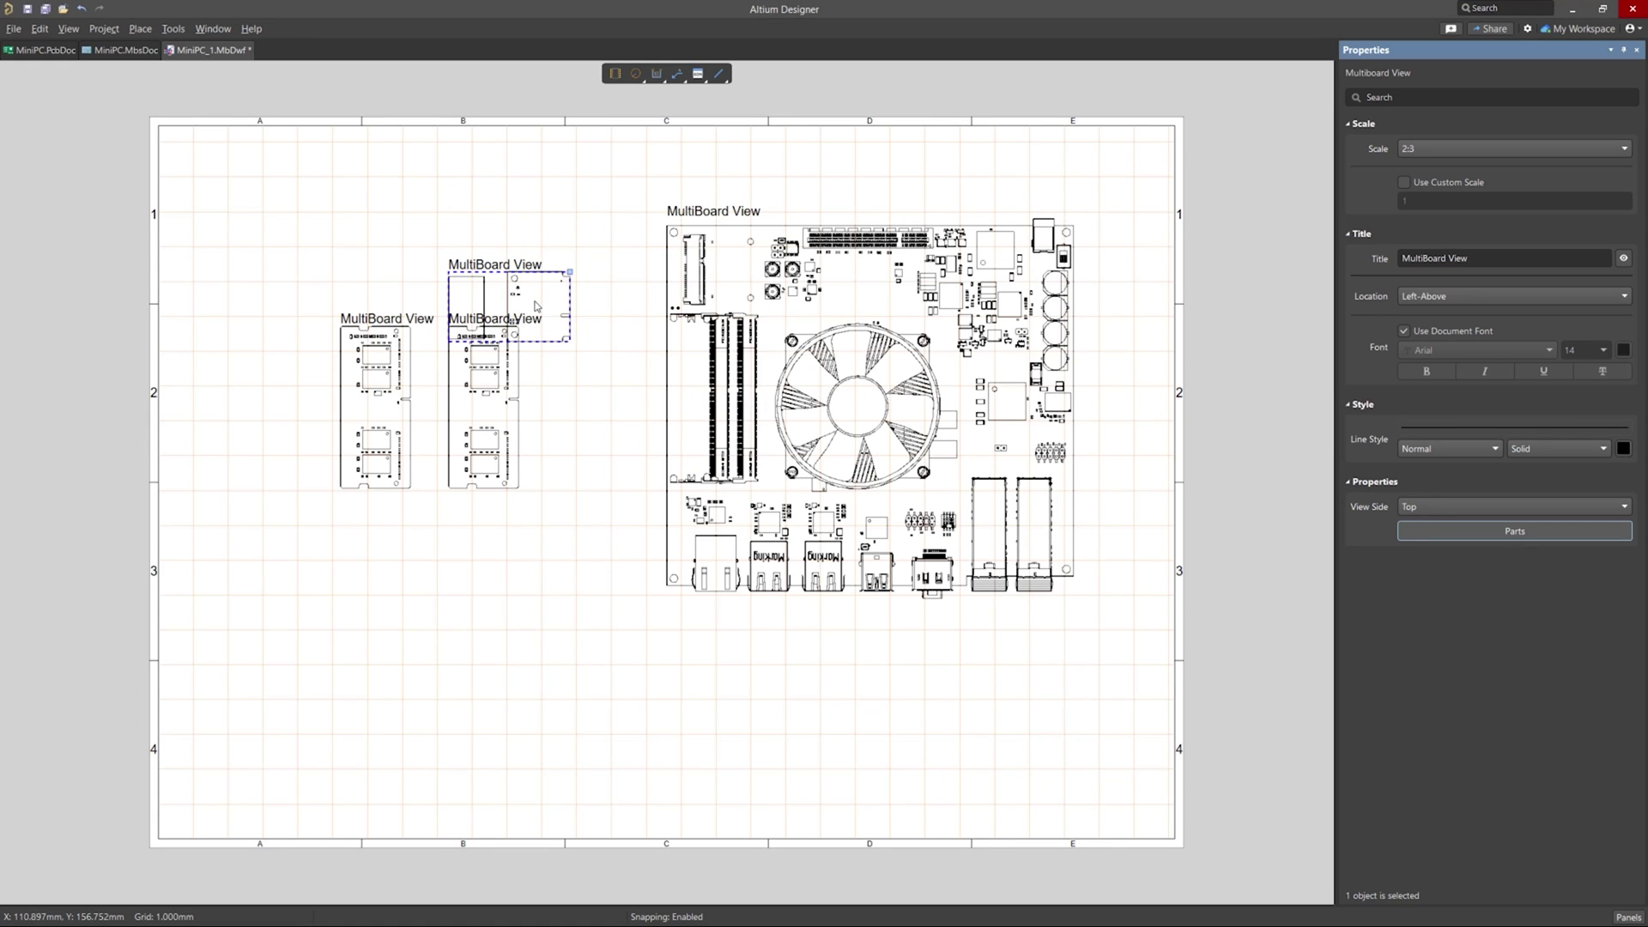
pyautogui.moveTo(519, 284); pyautogui.dragTo(512, 264)
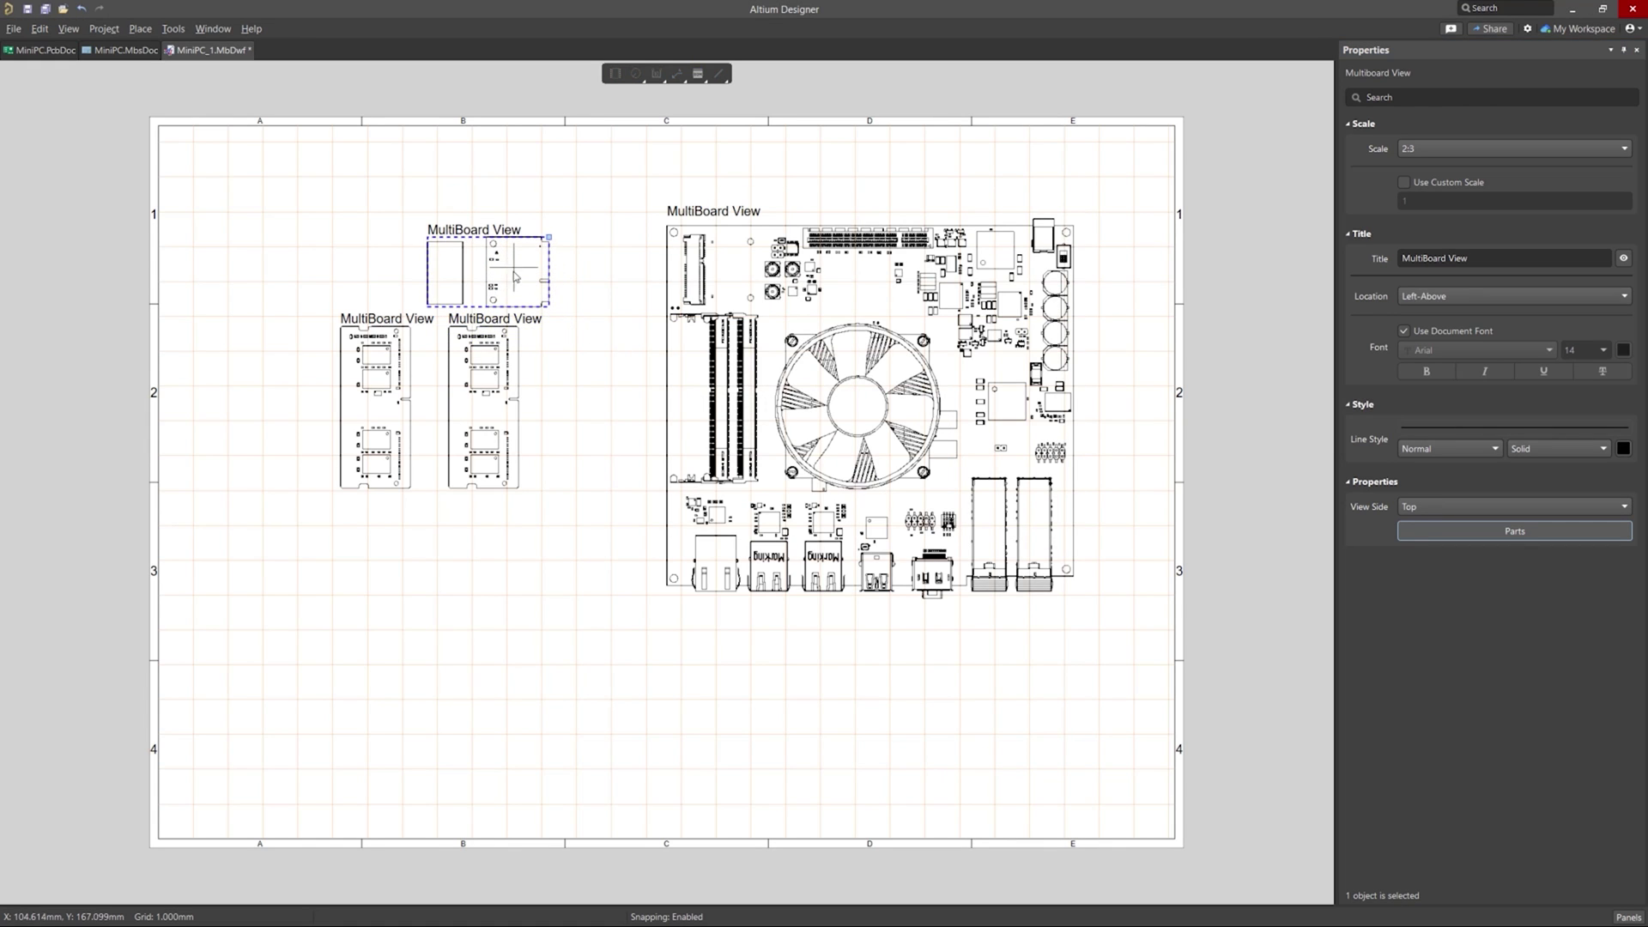
pyautogui.moveTo(497, 259); pyautogui.dragTo(457, 254)
pyautogui.click(871, 422)
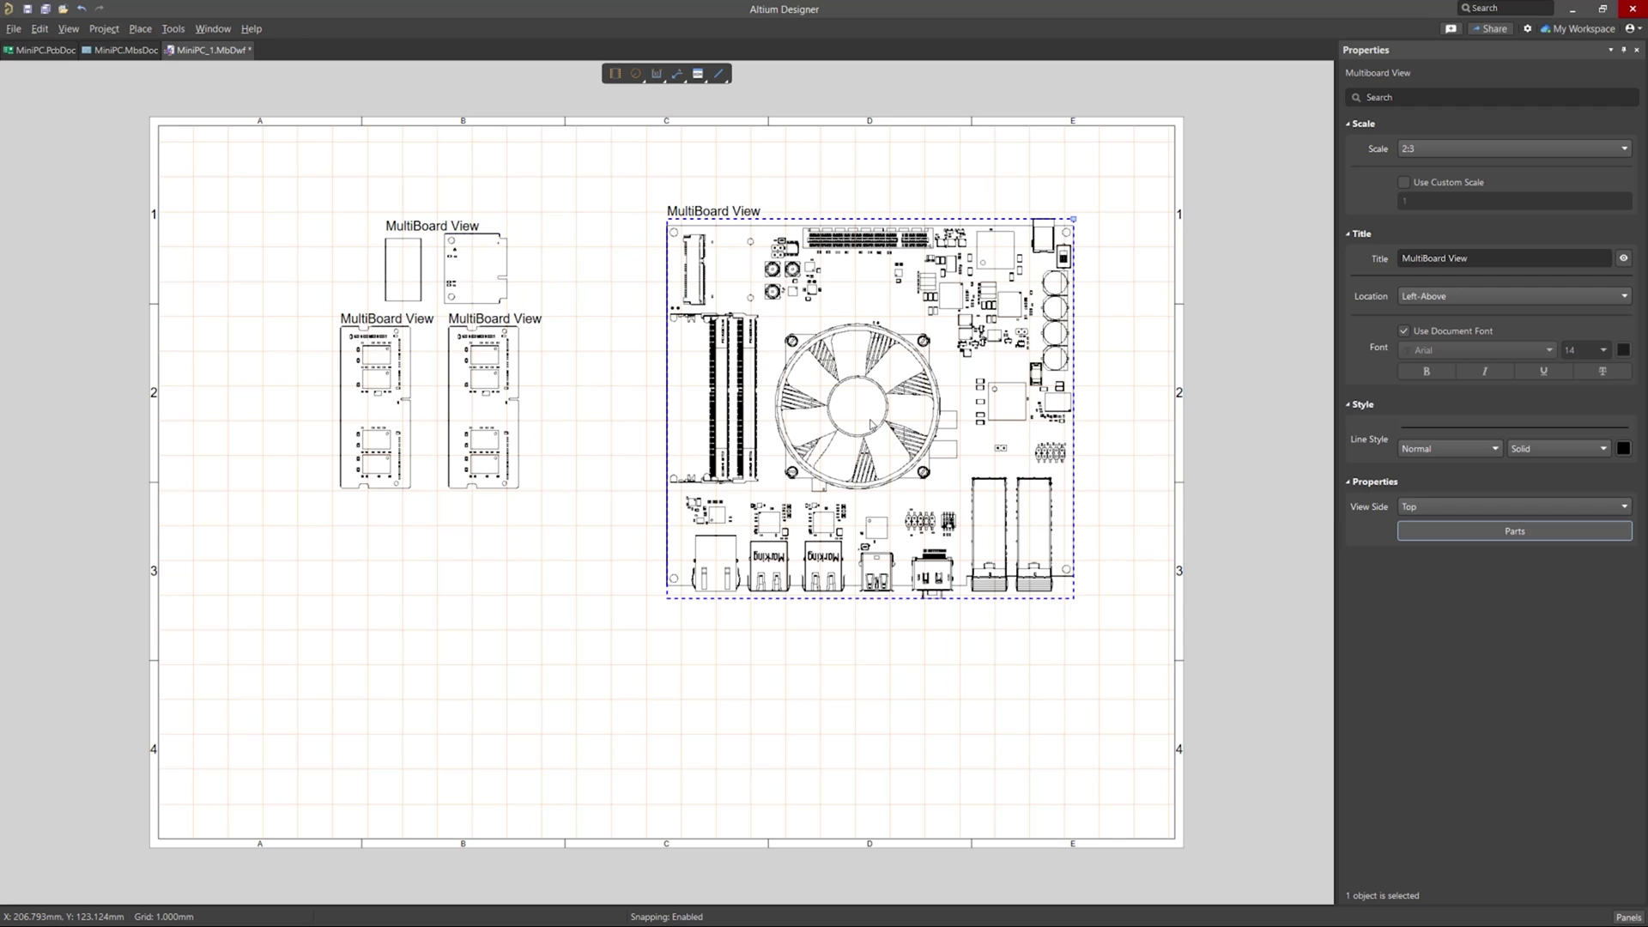
# - Paste a copy of the motherboard view and set its View Side to Left
pyautogui.hotkey('ctrl', 'v')
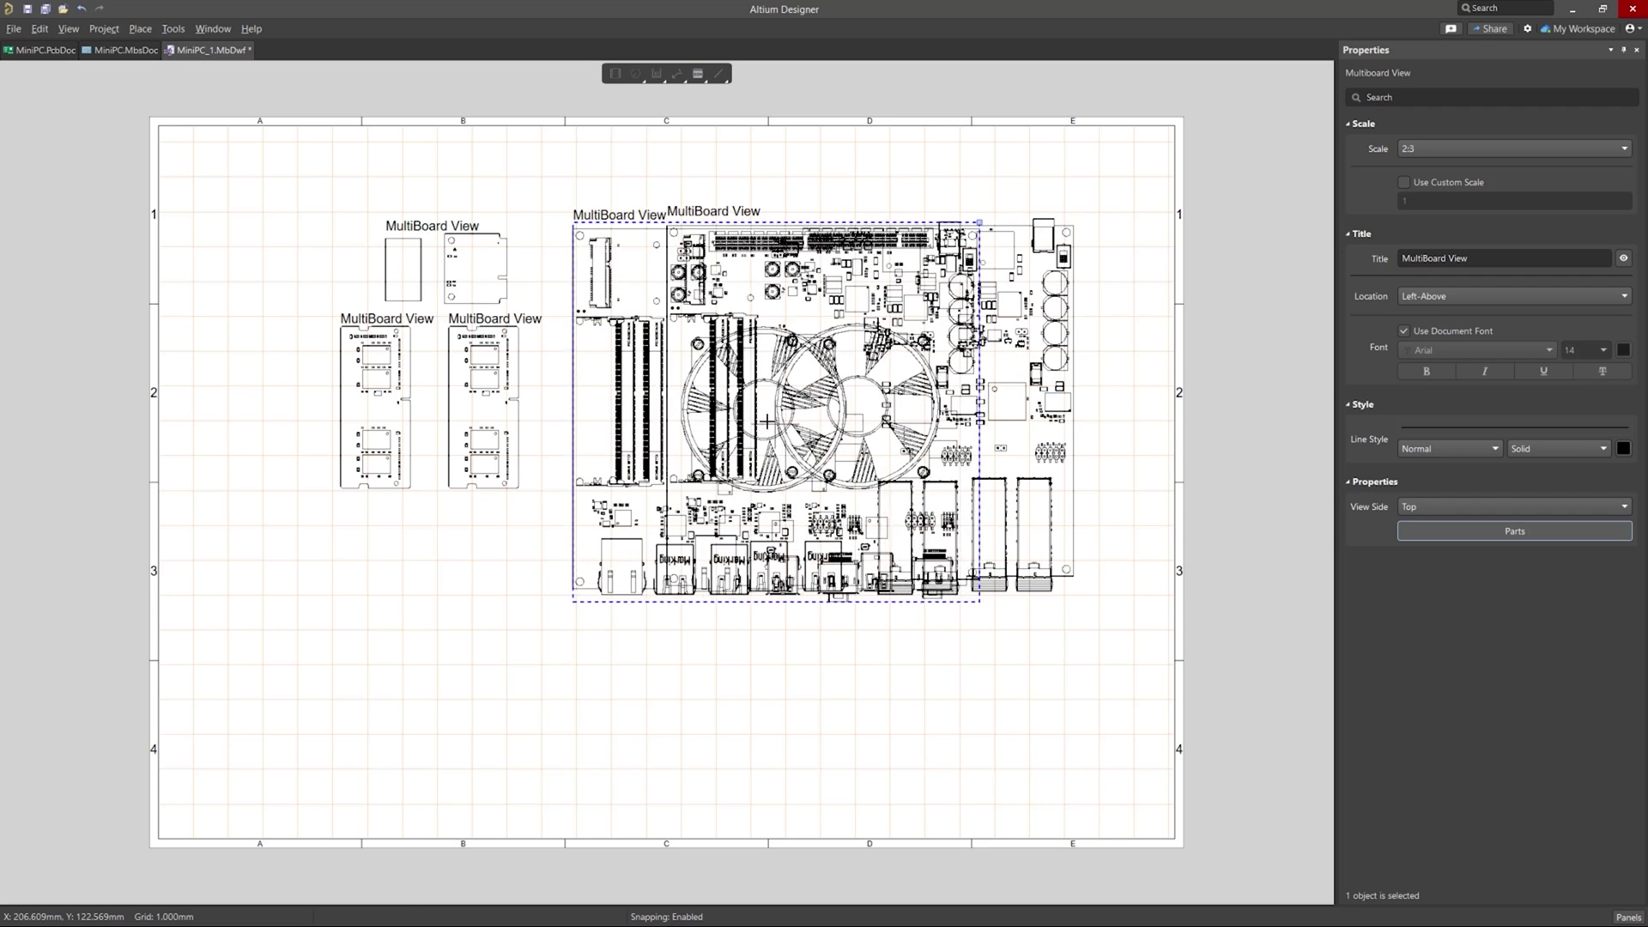
pyautogui.click(740, 420)
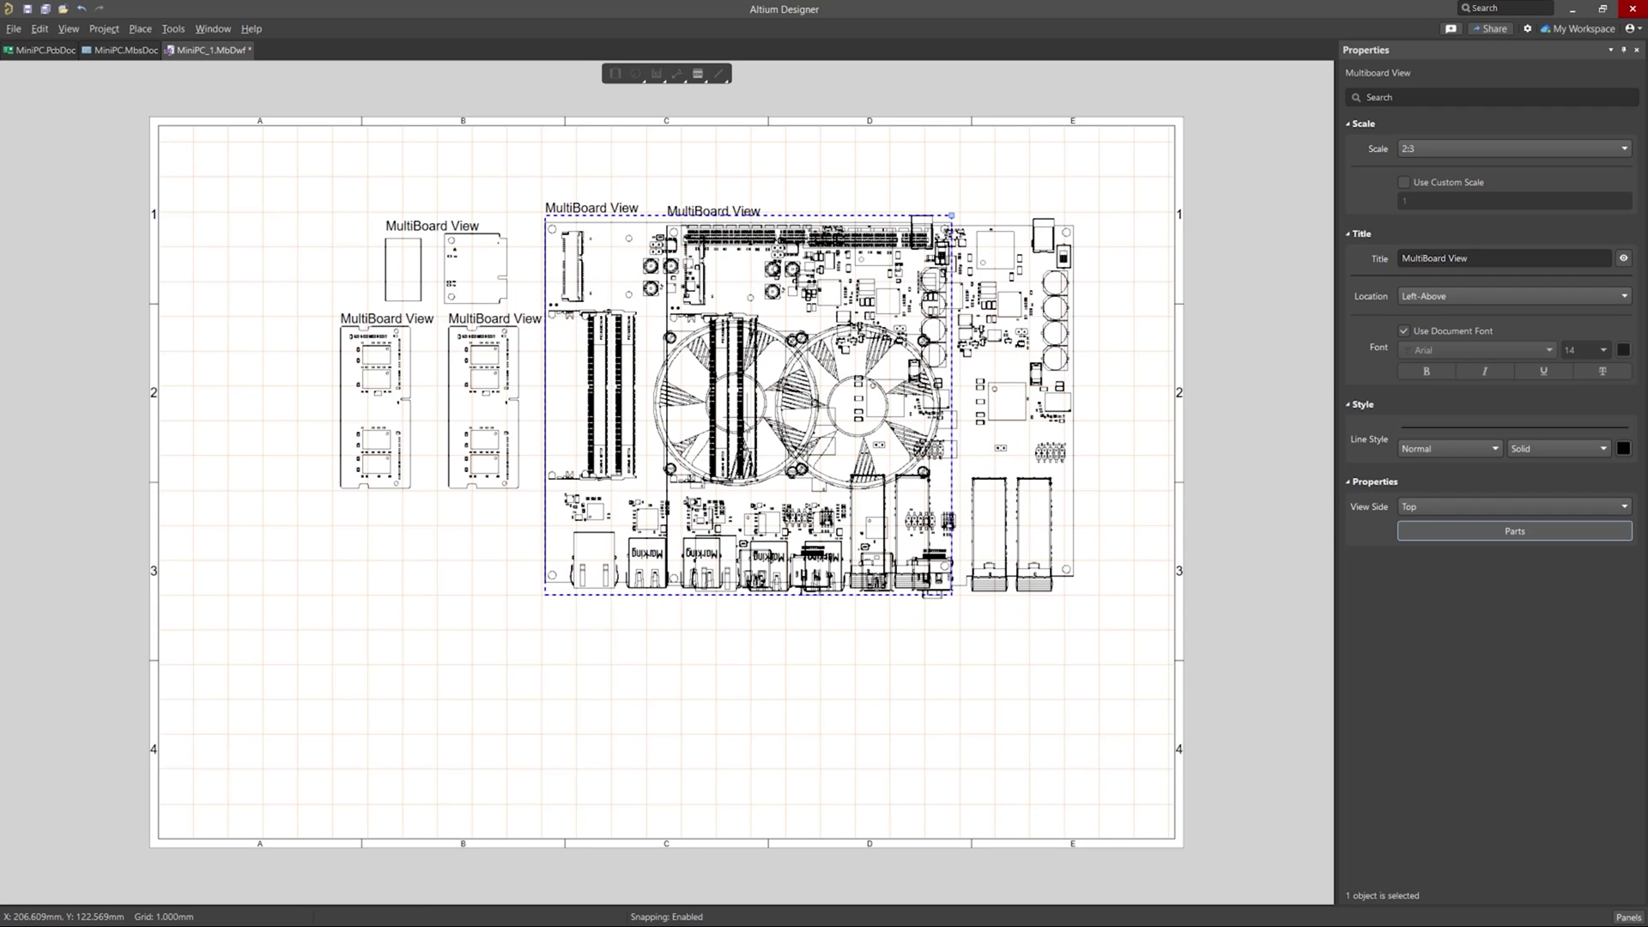
pyautogui.click(871, 448)
pyautogui.click(1437, 507)
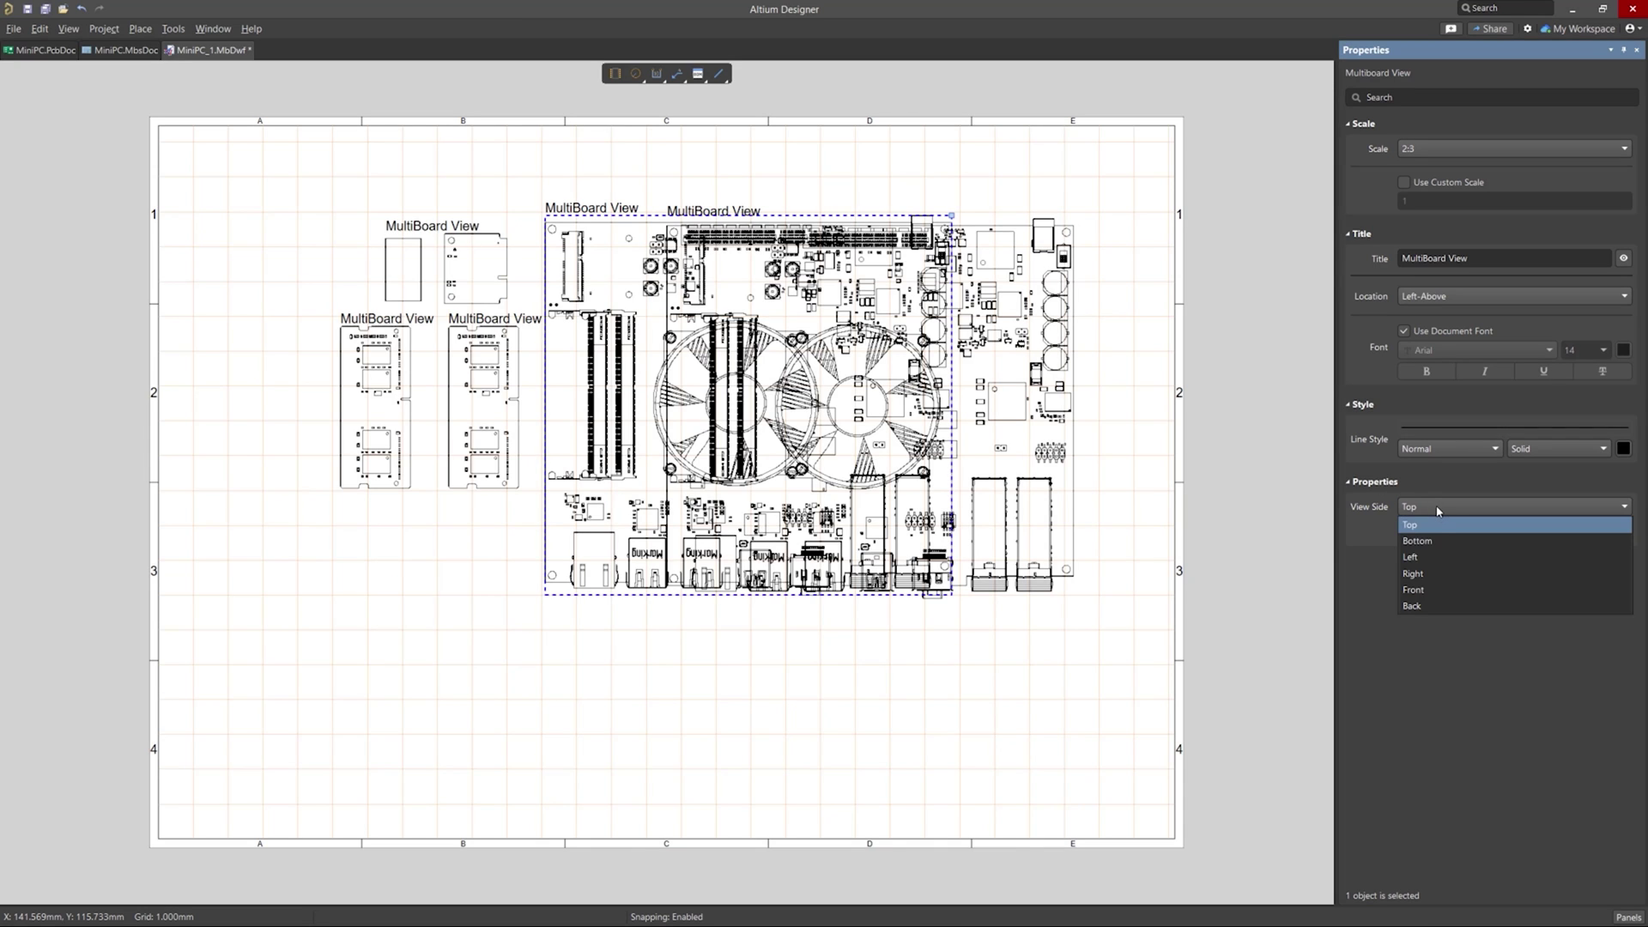
pyautogui.click(1410, 556)
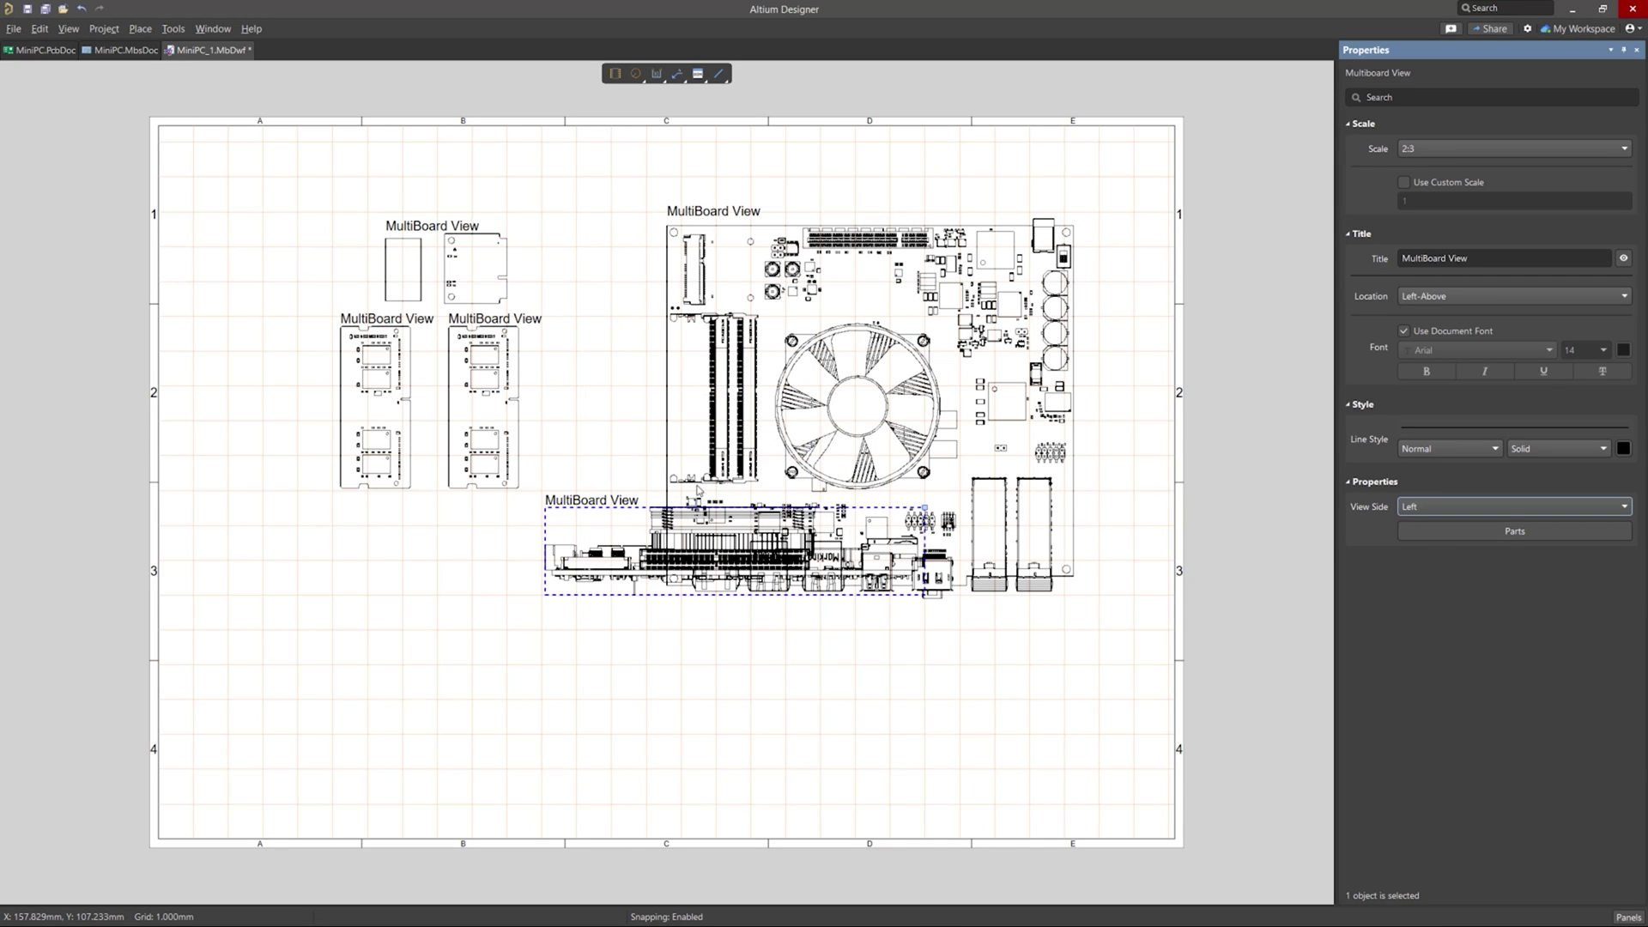
# - Stand the side view upright beside the main view and shift the three module views left
pyautogui.moveTo(687, 537); pyautogui.dragTo(513, 590)
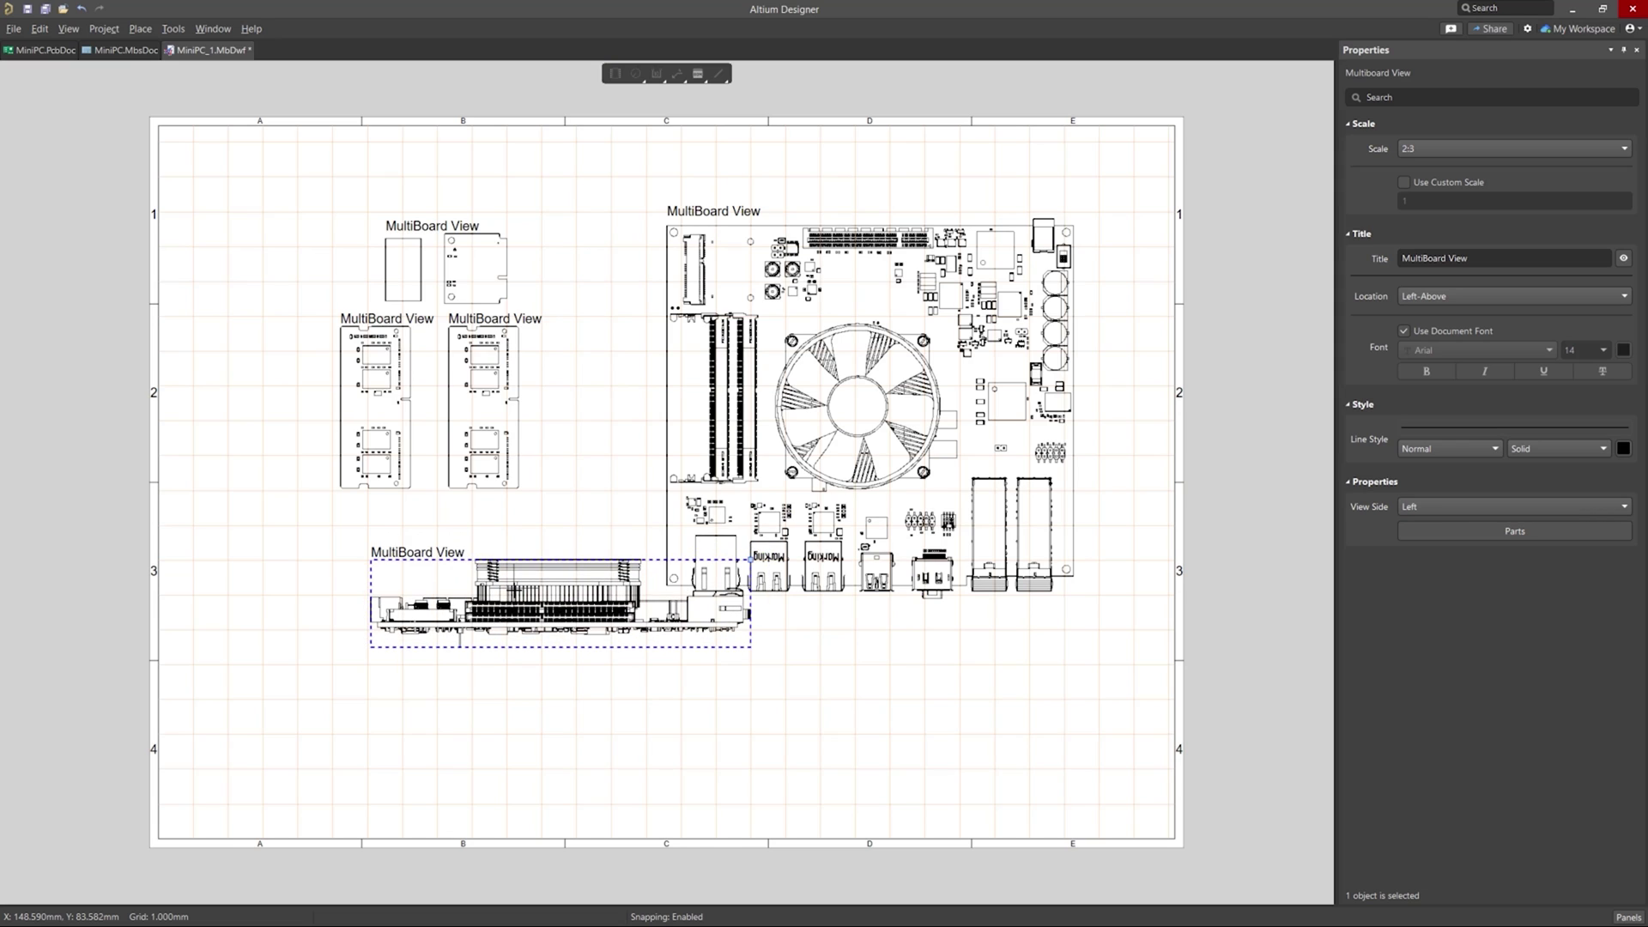
pyautogui.press('space')
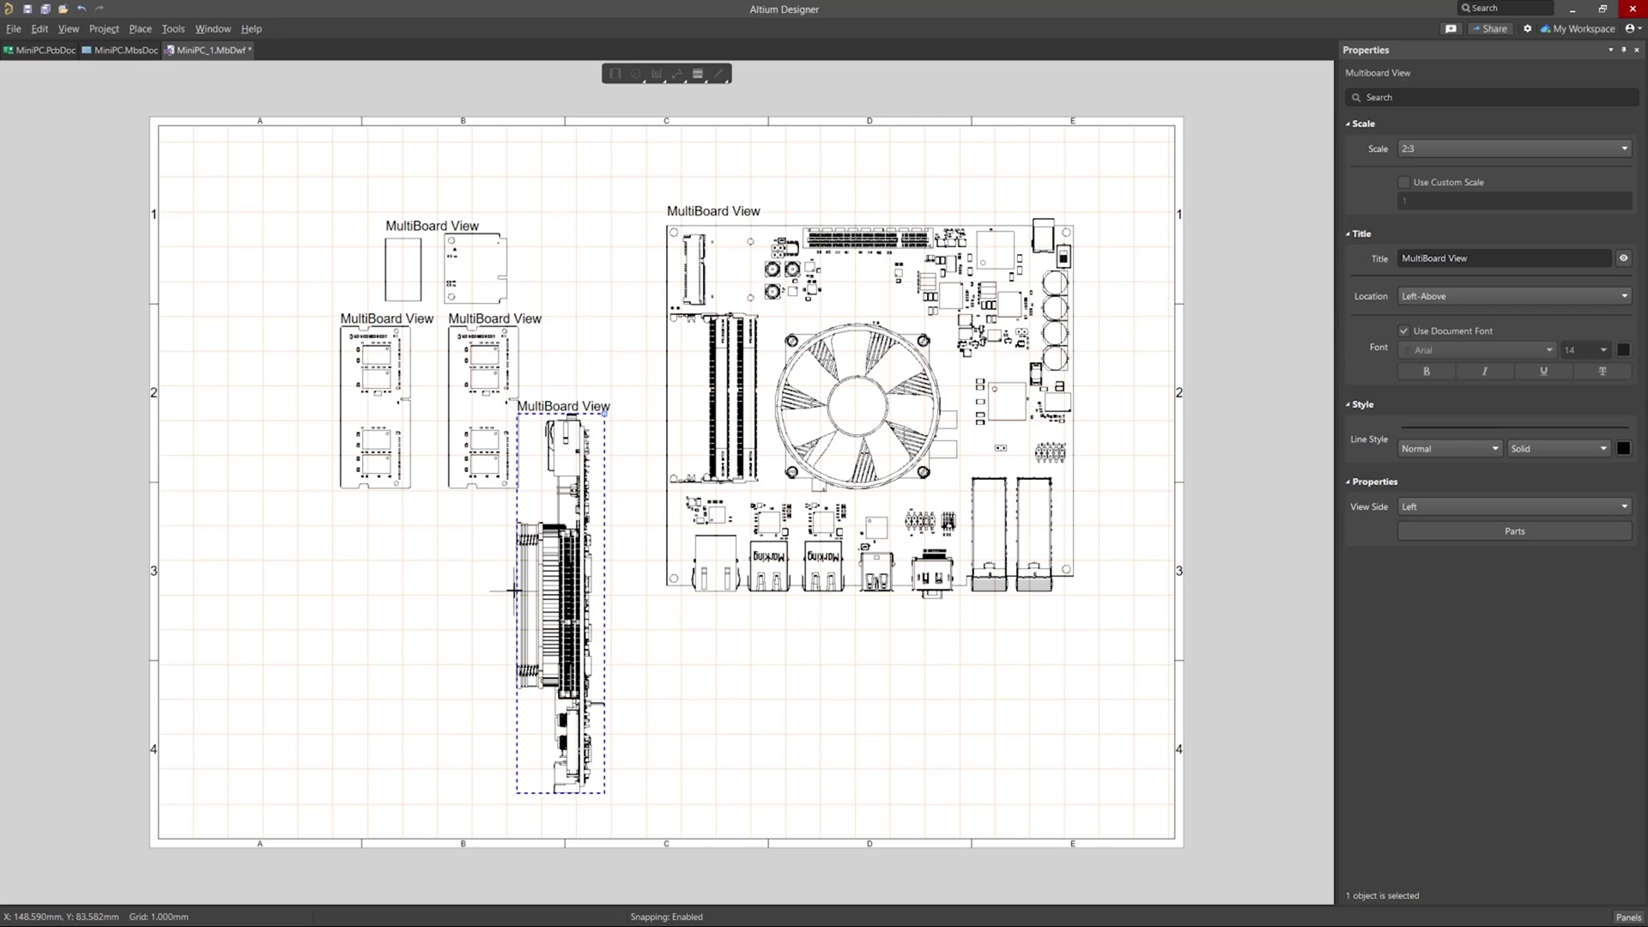
pyautogui.press('space')
pyautogui.press('space')
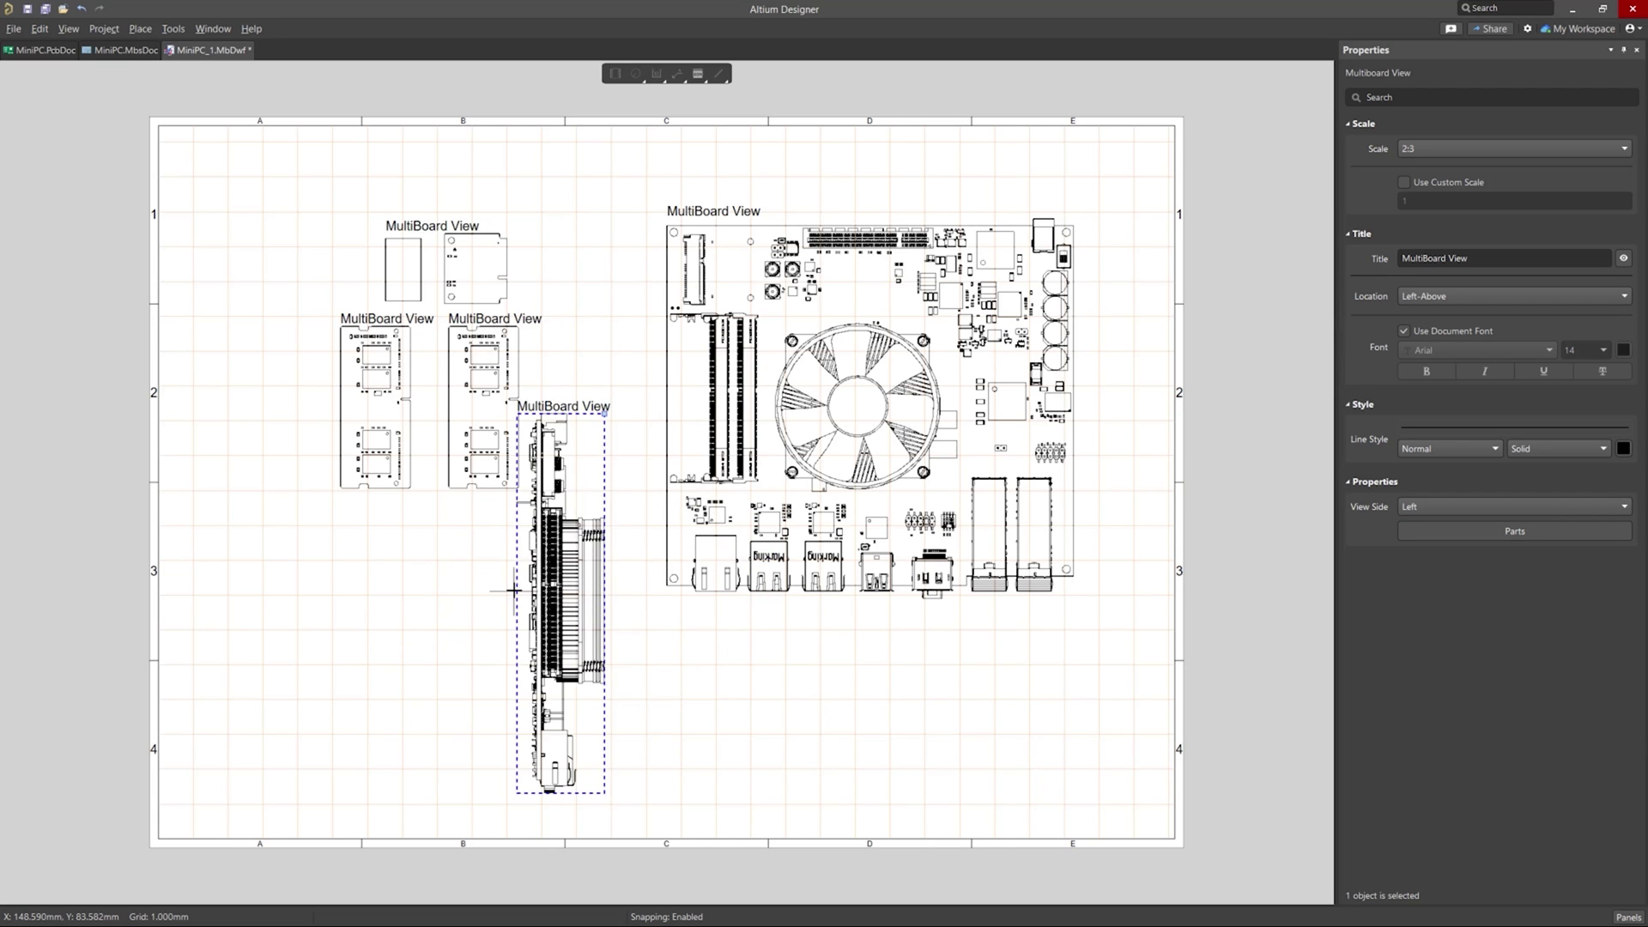
pyautogui.moveTo(513, 591); pyautogui.dragTo(542, 394)
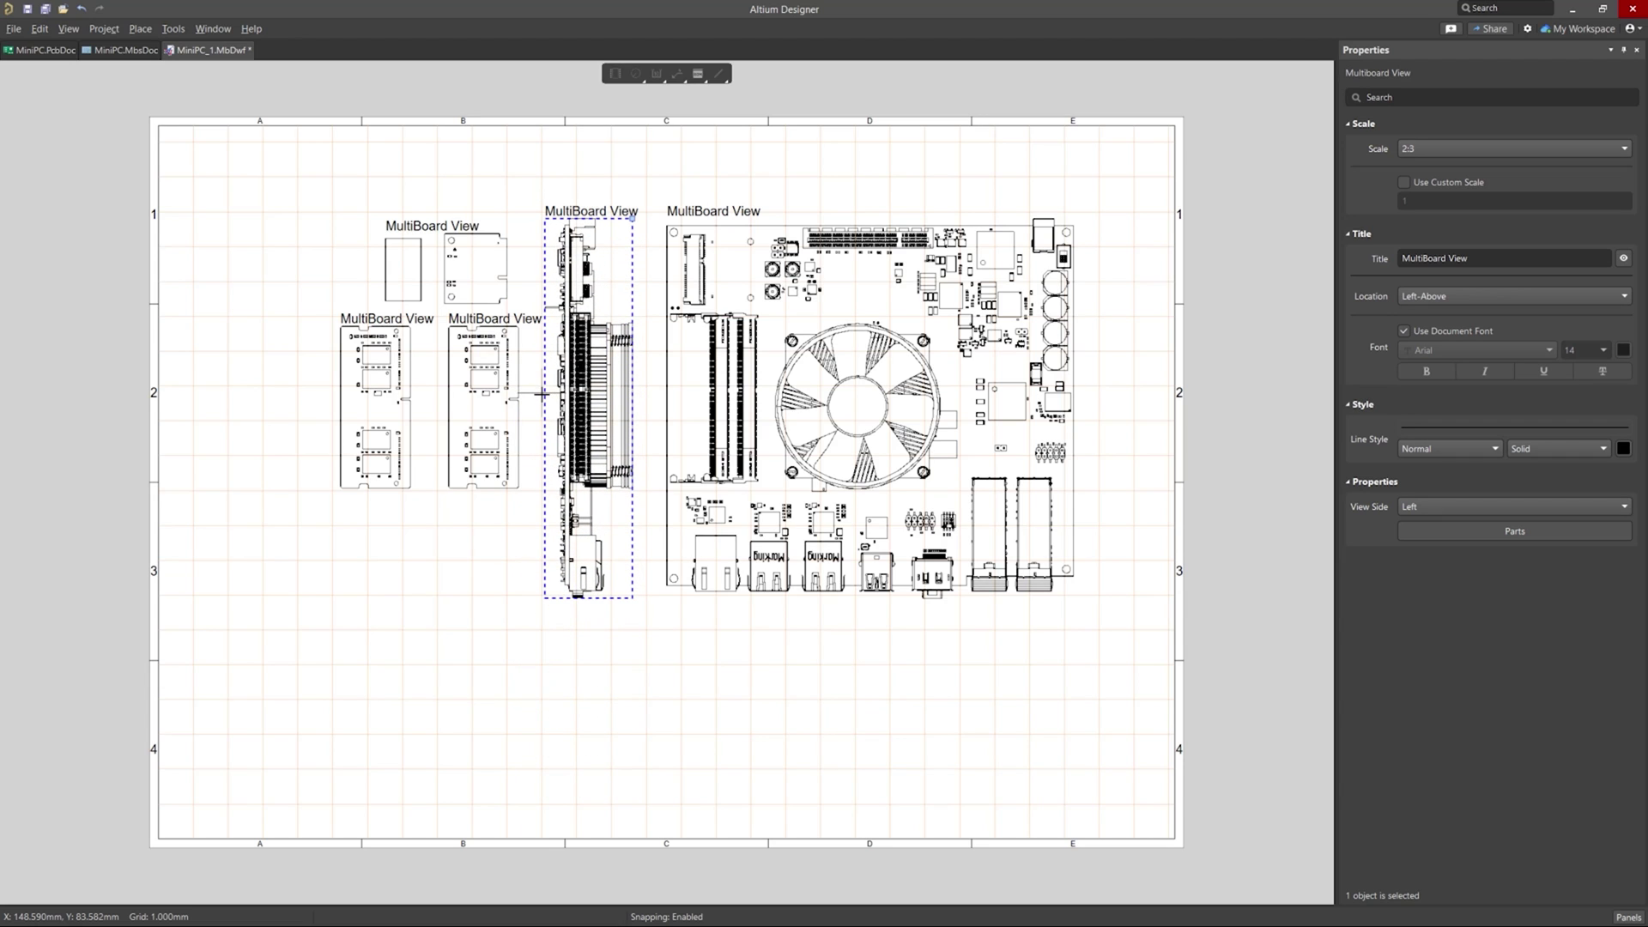
pyautogui.moveTo(290, 200); pyautogui.dragTo(539, 527)
pyautogui.moveTo(484, 396); pyautogui.dragTo(408, 396)
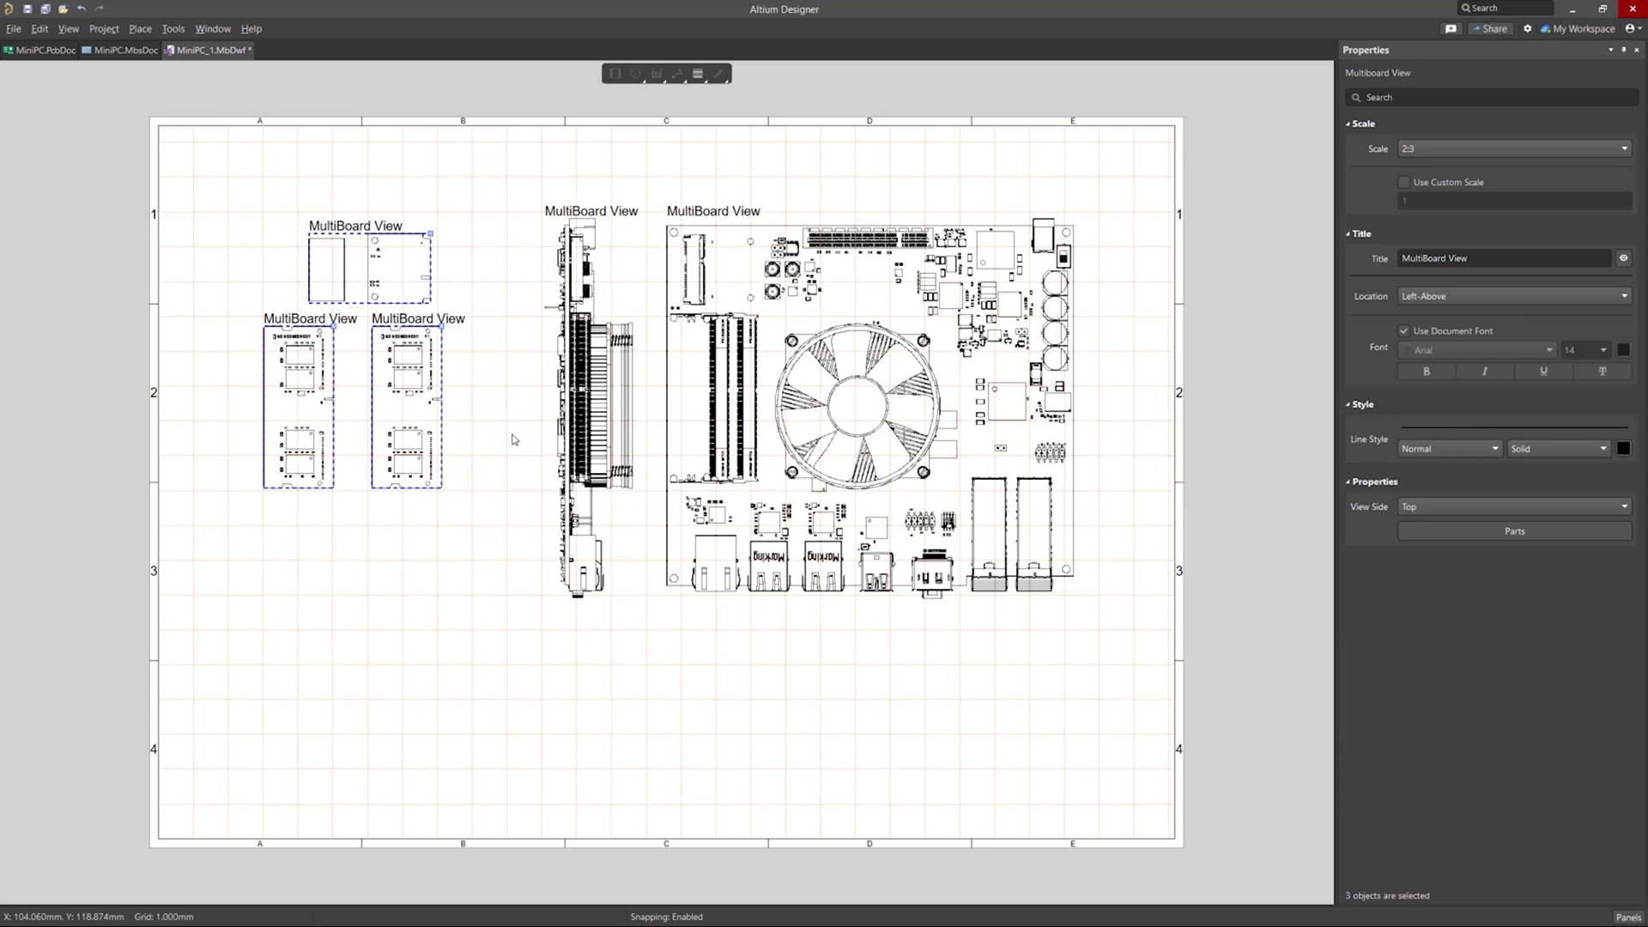
# - Copy the vertical side view and paste a duplicate toward the lower right
pyautogui.click(567, 422)
pyautogui.click(549, 417)
pyautogui.moveTo(549, 417); pyautogui.dragTo(500, 417)
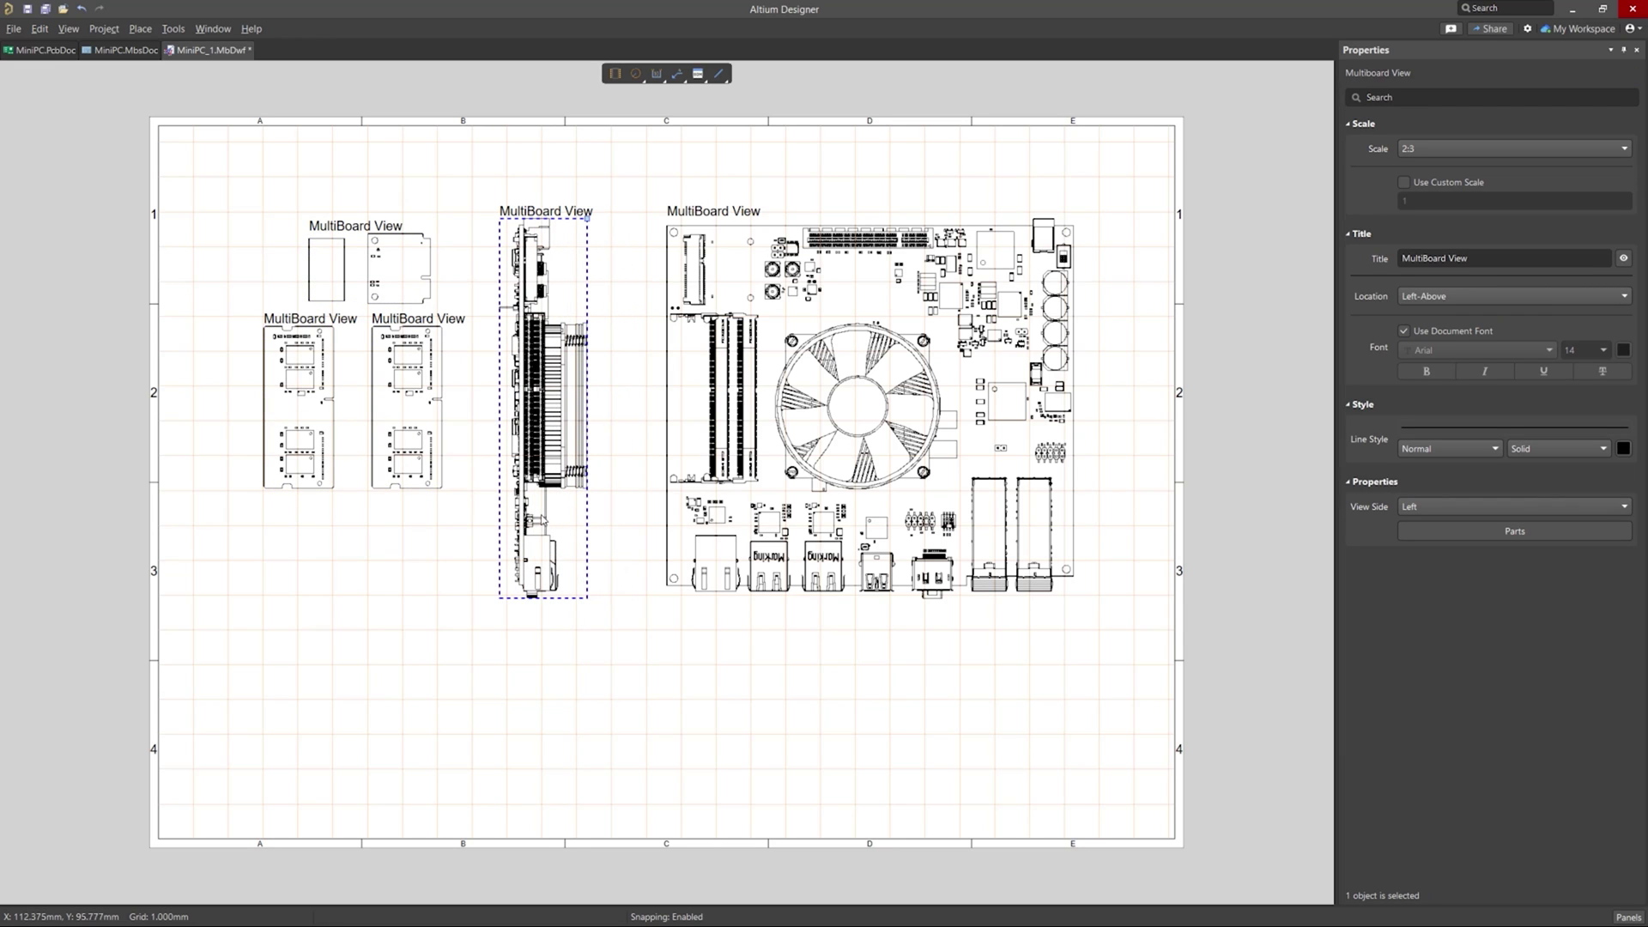
pyautogui.hotkey('ctrl', 'c')
pyautogui.click(538, 493)
pyautogui.hotkey('ctrl', 'v')
pyautogui.click(618, 654)
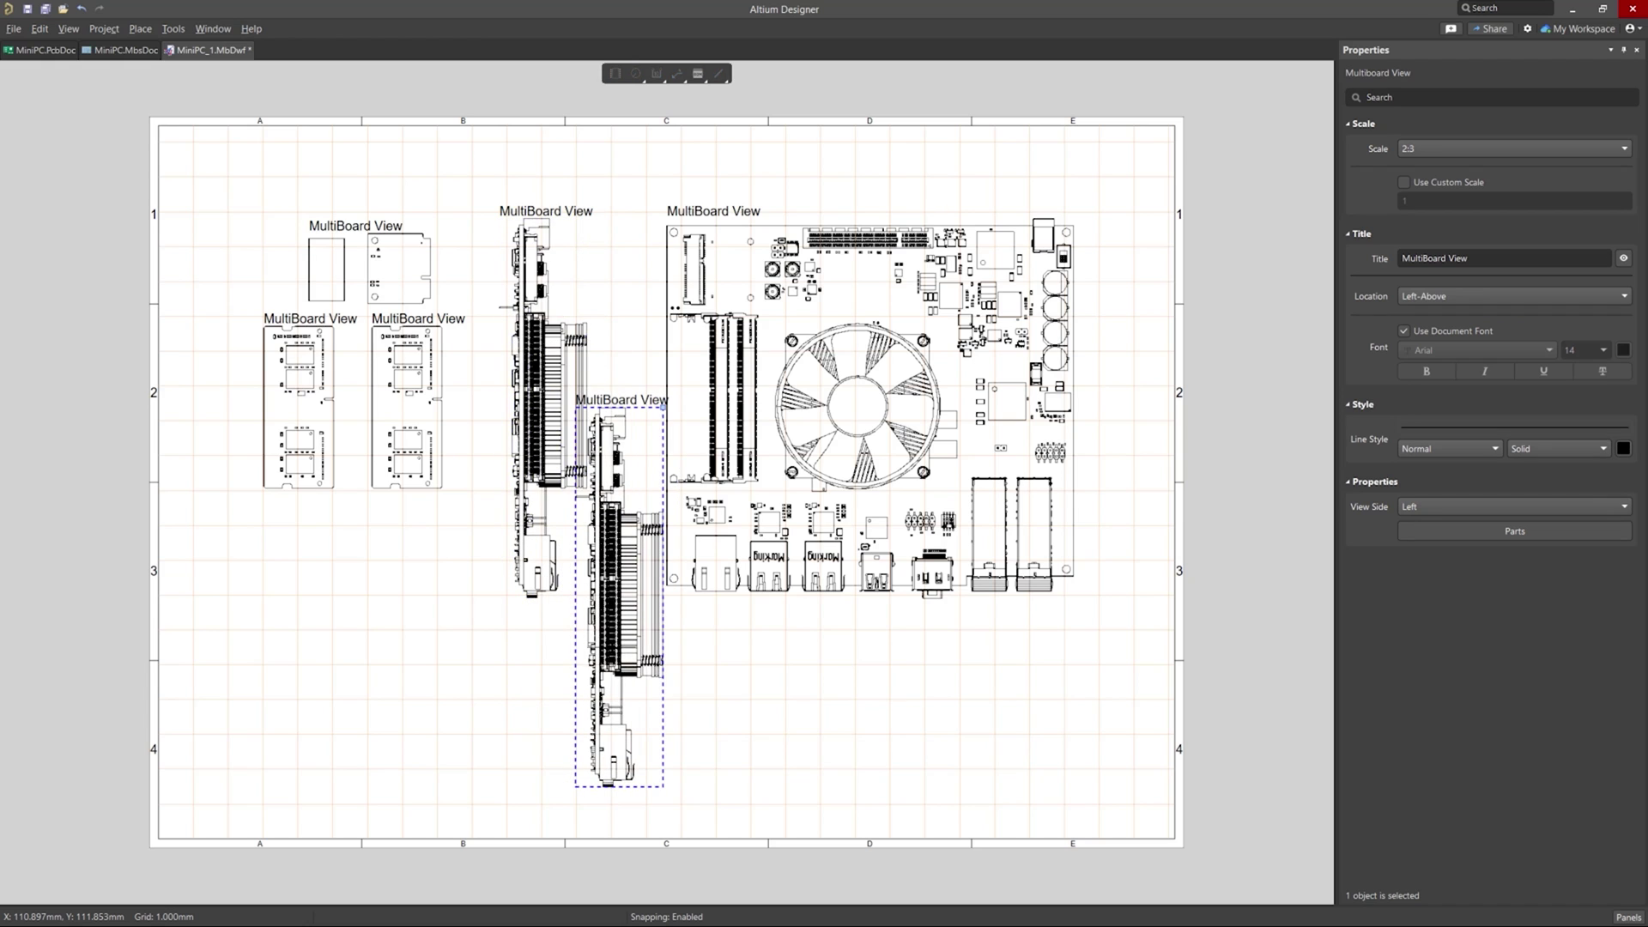
# - Lay the copy horizontally below the main view and set its View Side to Front
pyautogui.click(620, 613)
pyautogui.moveTo(617, 601); pyautogui.dragTo(853, 684)
pyautogui.press('space')
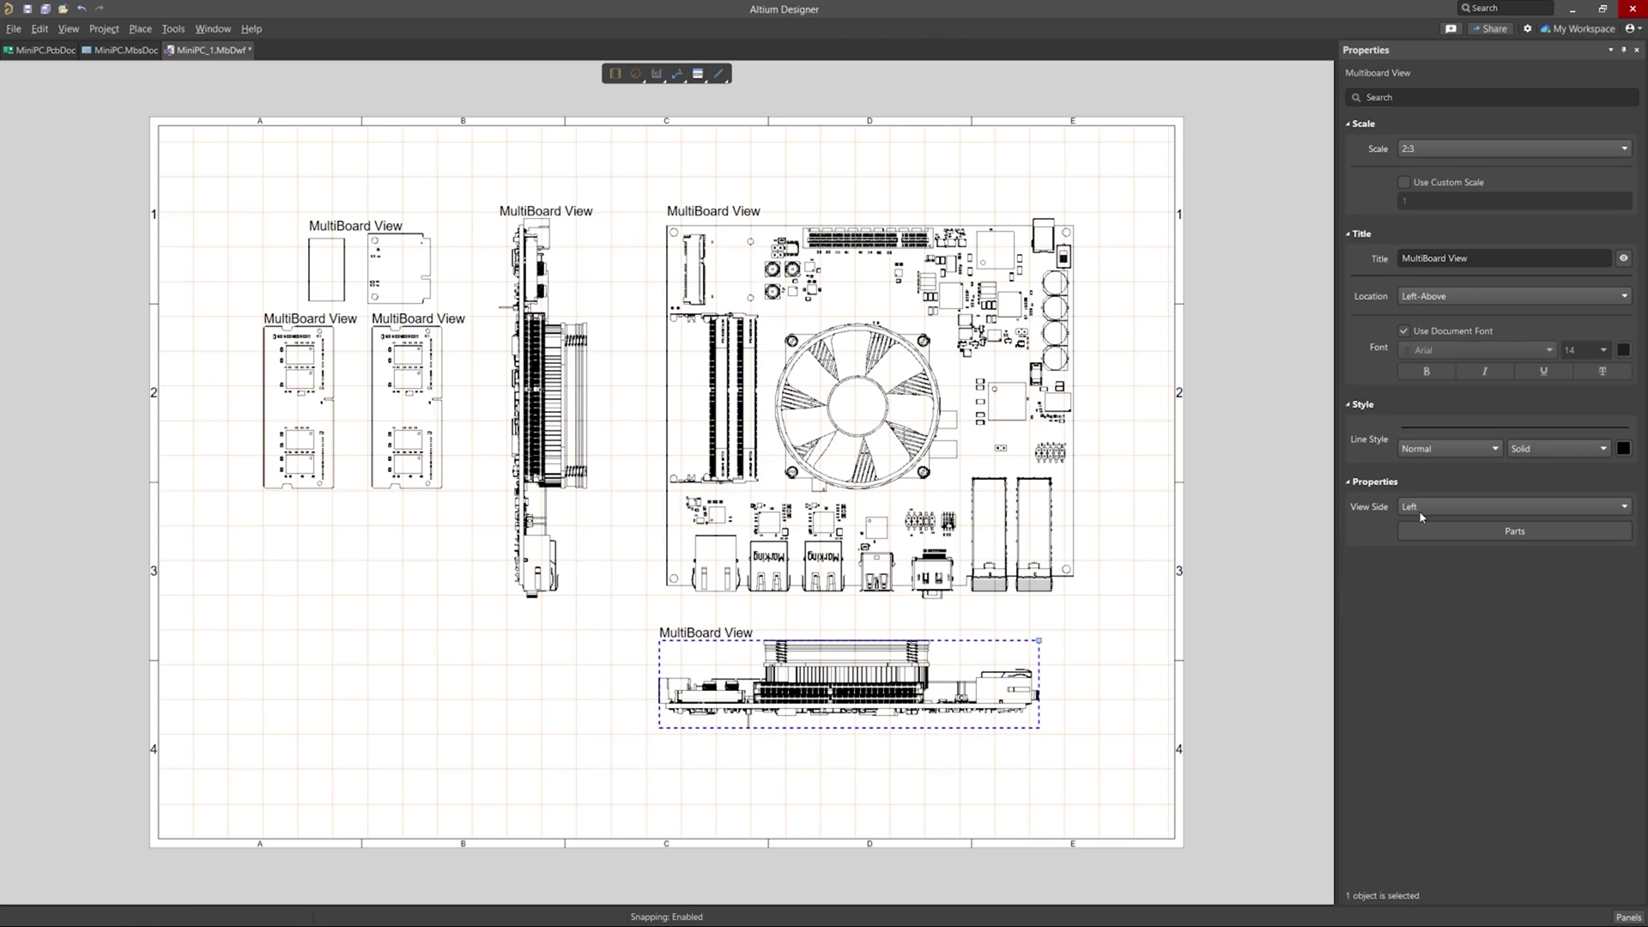
pyautogui.click(1421, 508)
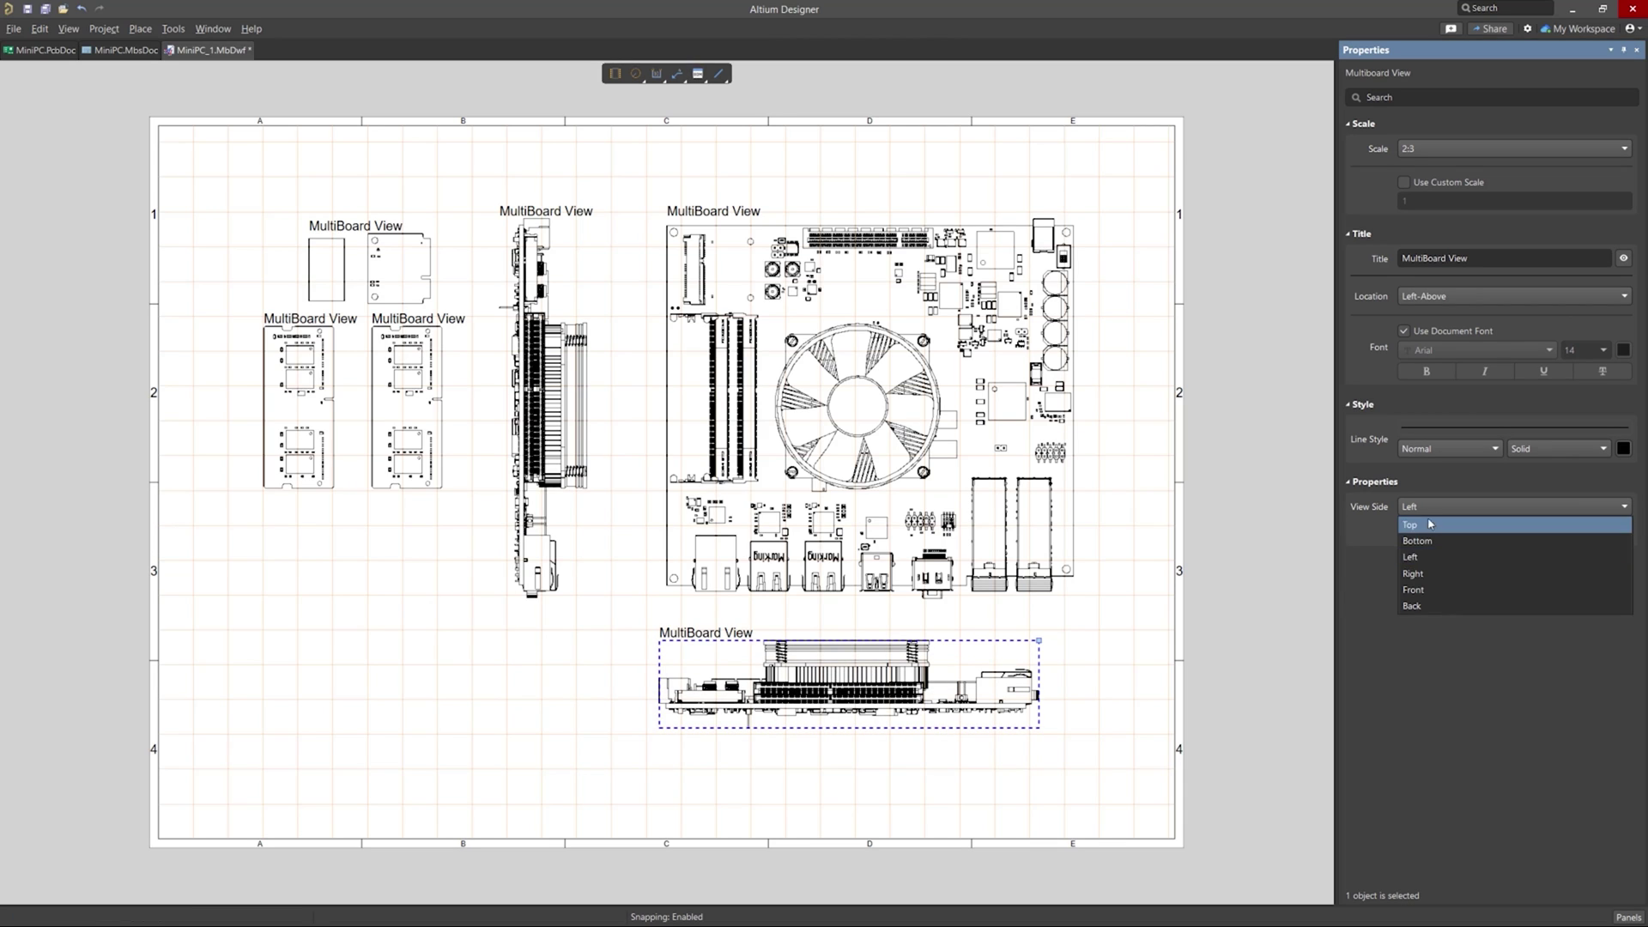
pyautogui.click(1435, 589)
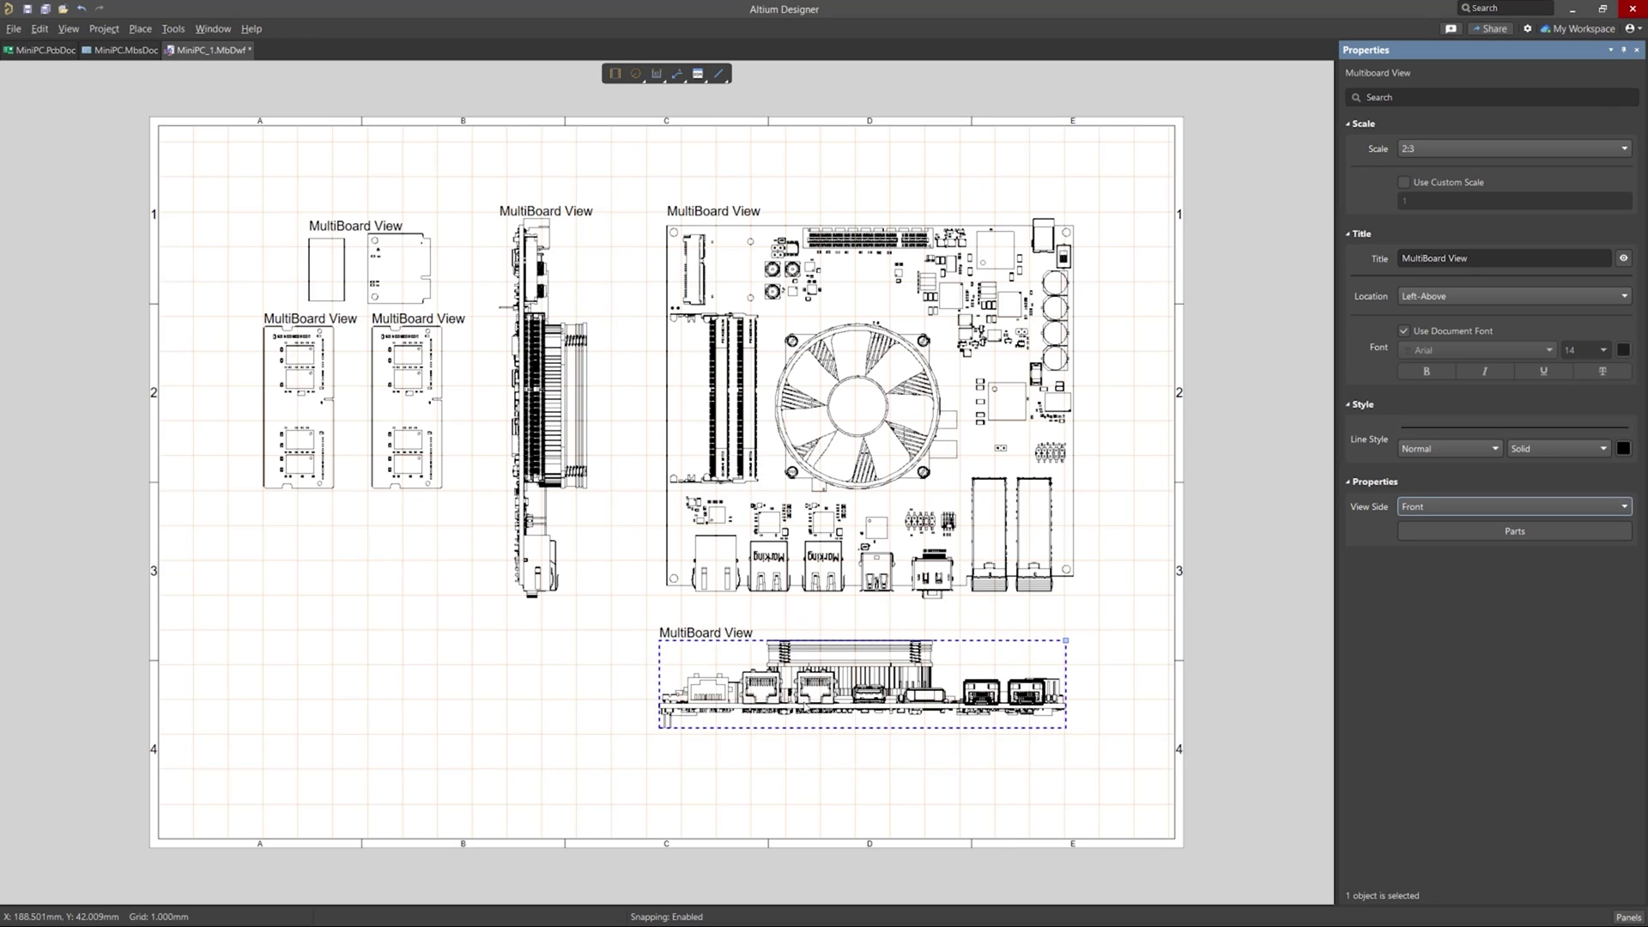
pyautogui.moveTo(819, 691); pyautogui.dragTo(820, 713)
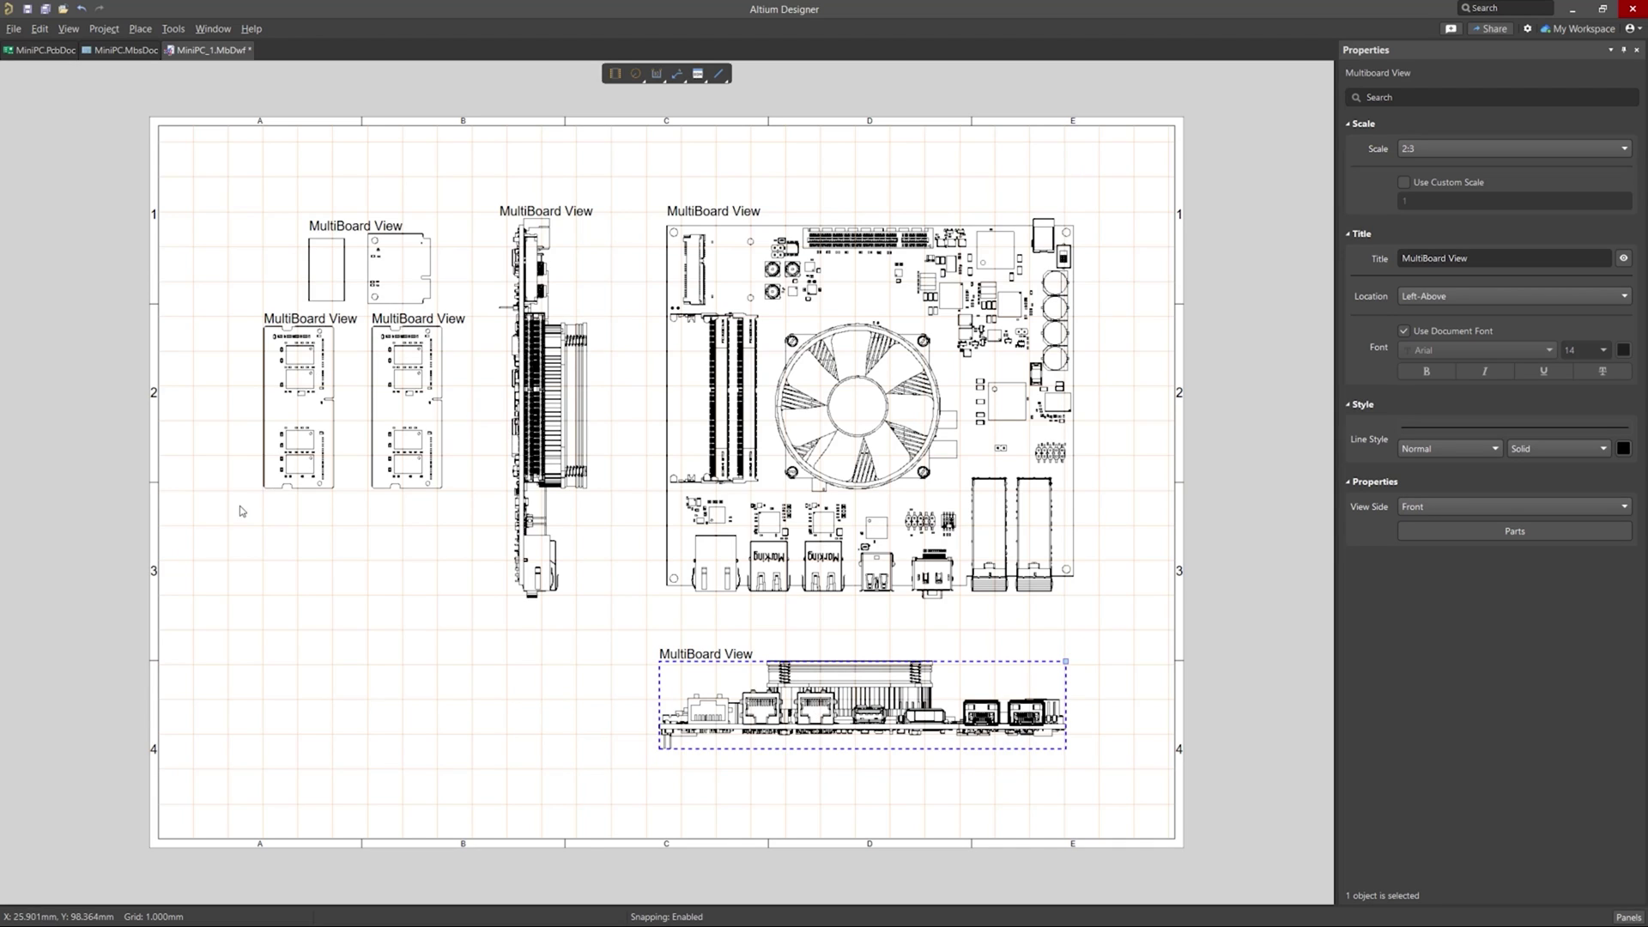
# - Move both SODIMM views down and nudge the small WiFi top view slightly left
pyautogui.moveTo(240, 521); pyautogui.dragTo(487, 313)
pyautogui.moveTo(401, 384); pyautogui.dragTo(400, 418)
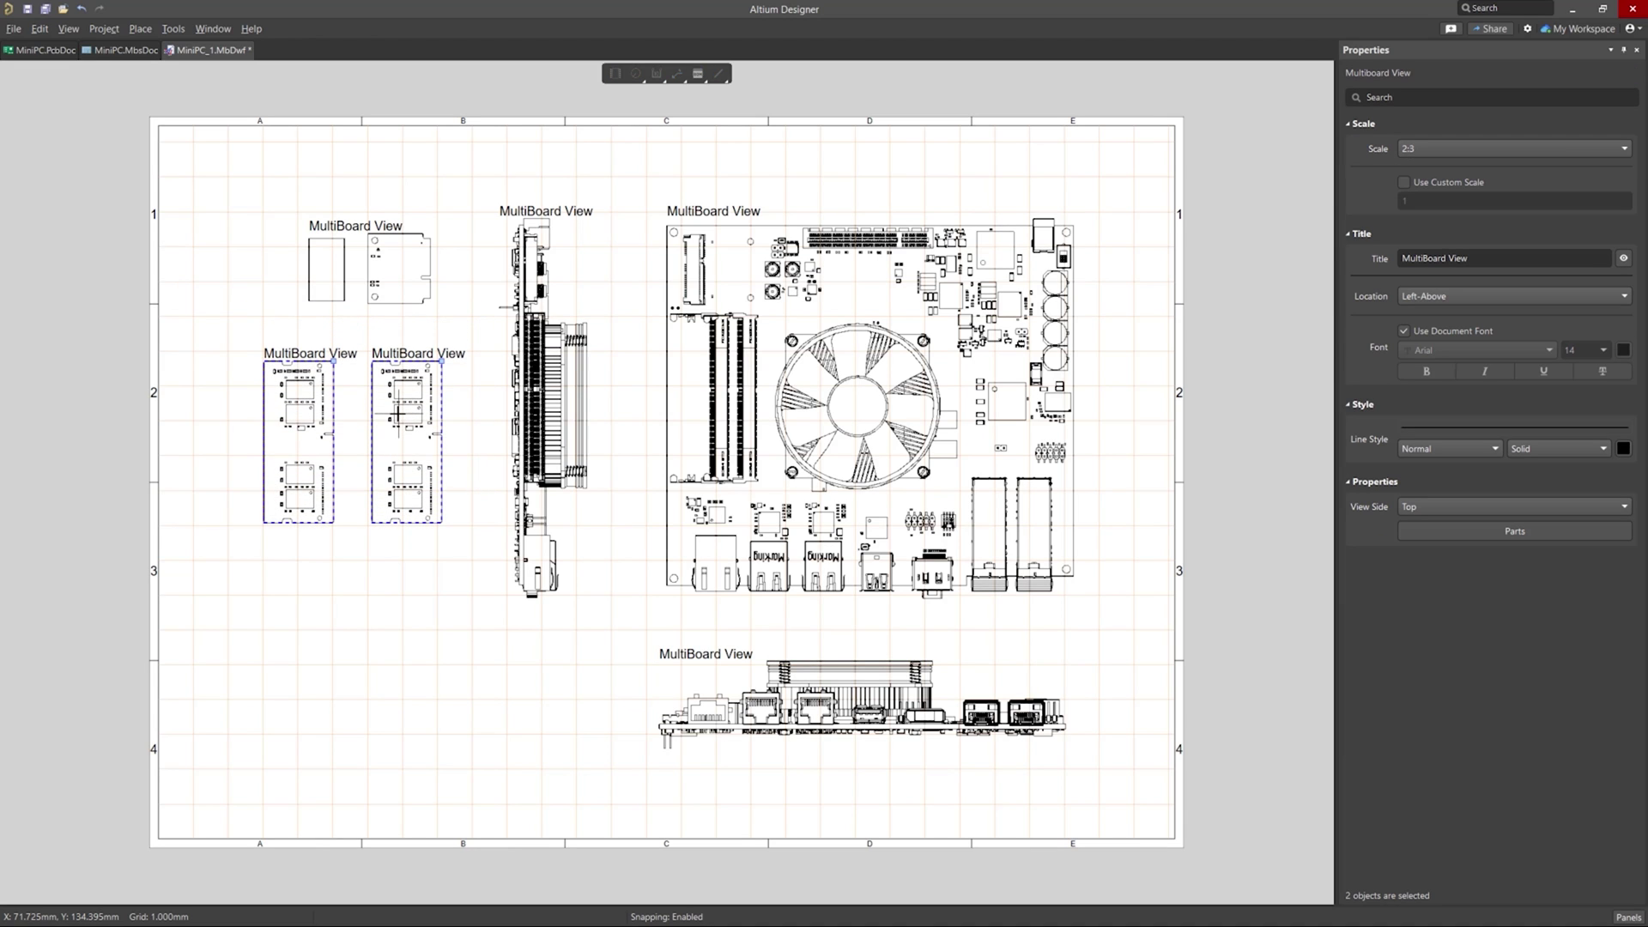
pyautogui.click(419, 605)
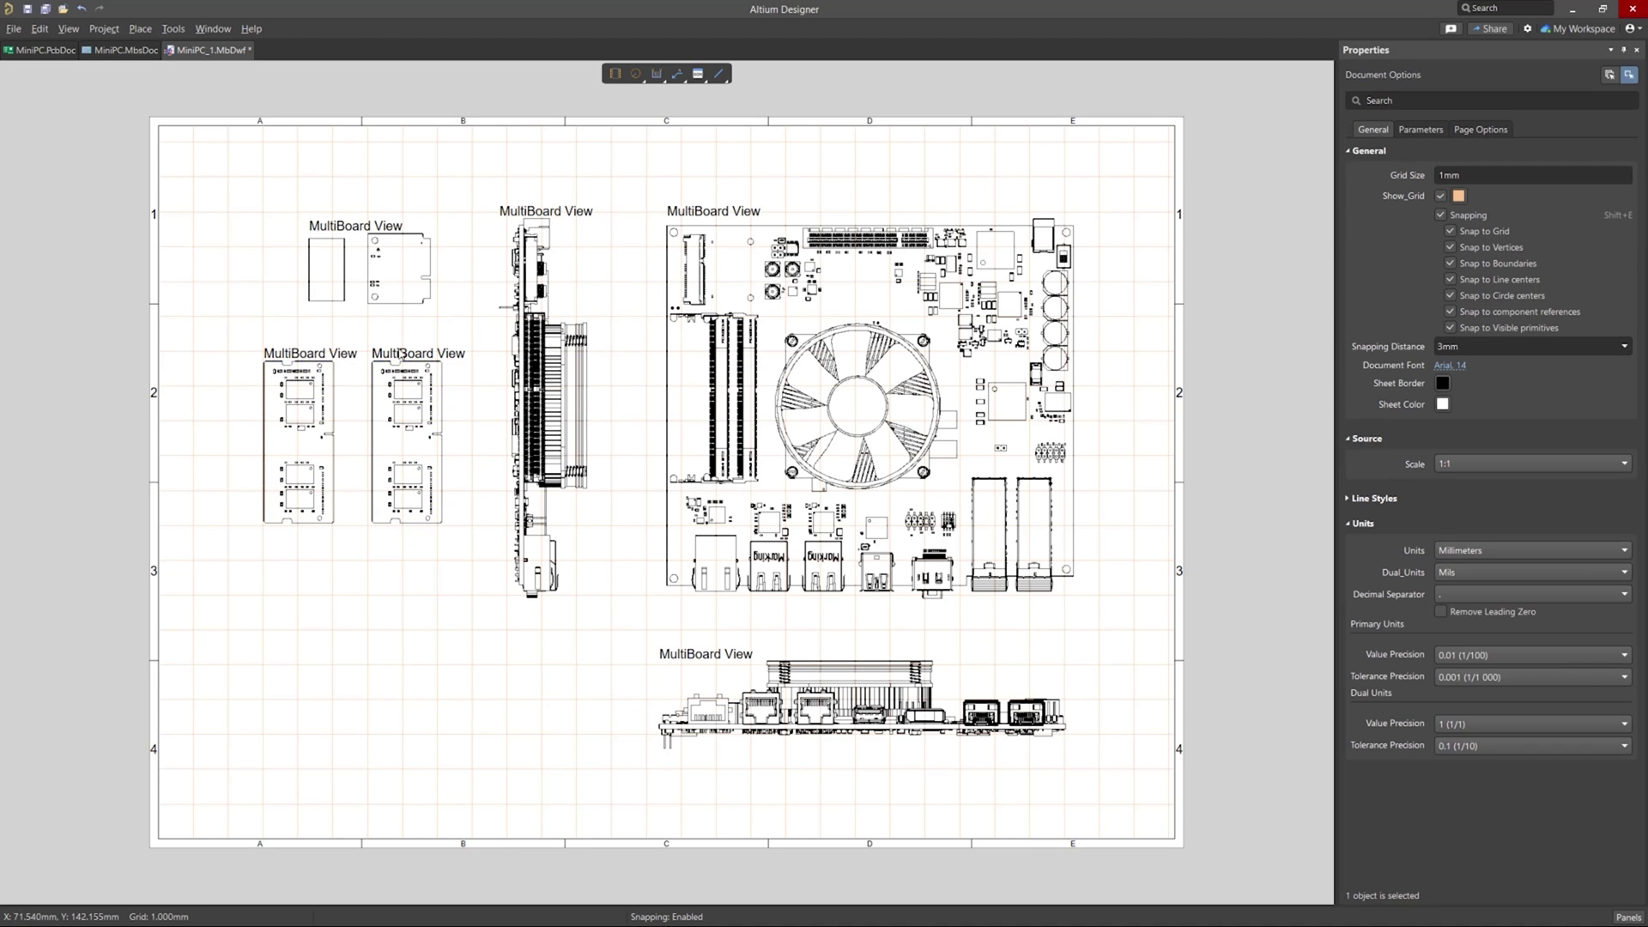
pyautogui.click(374, 273)
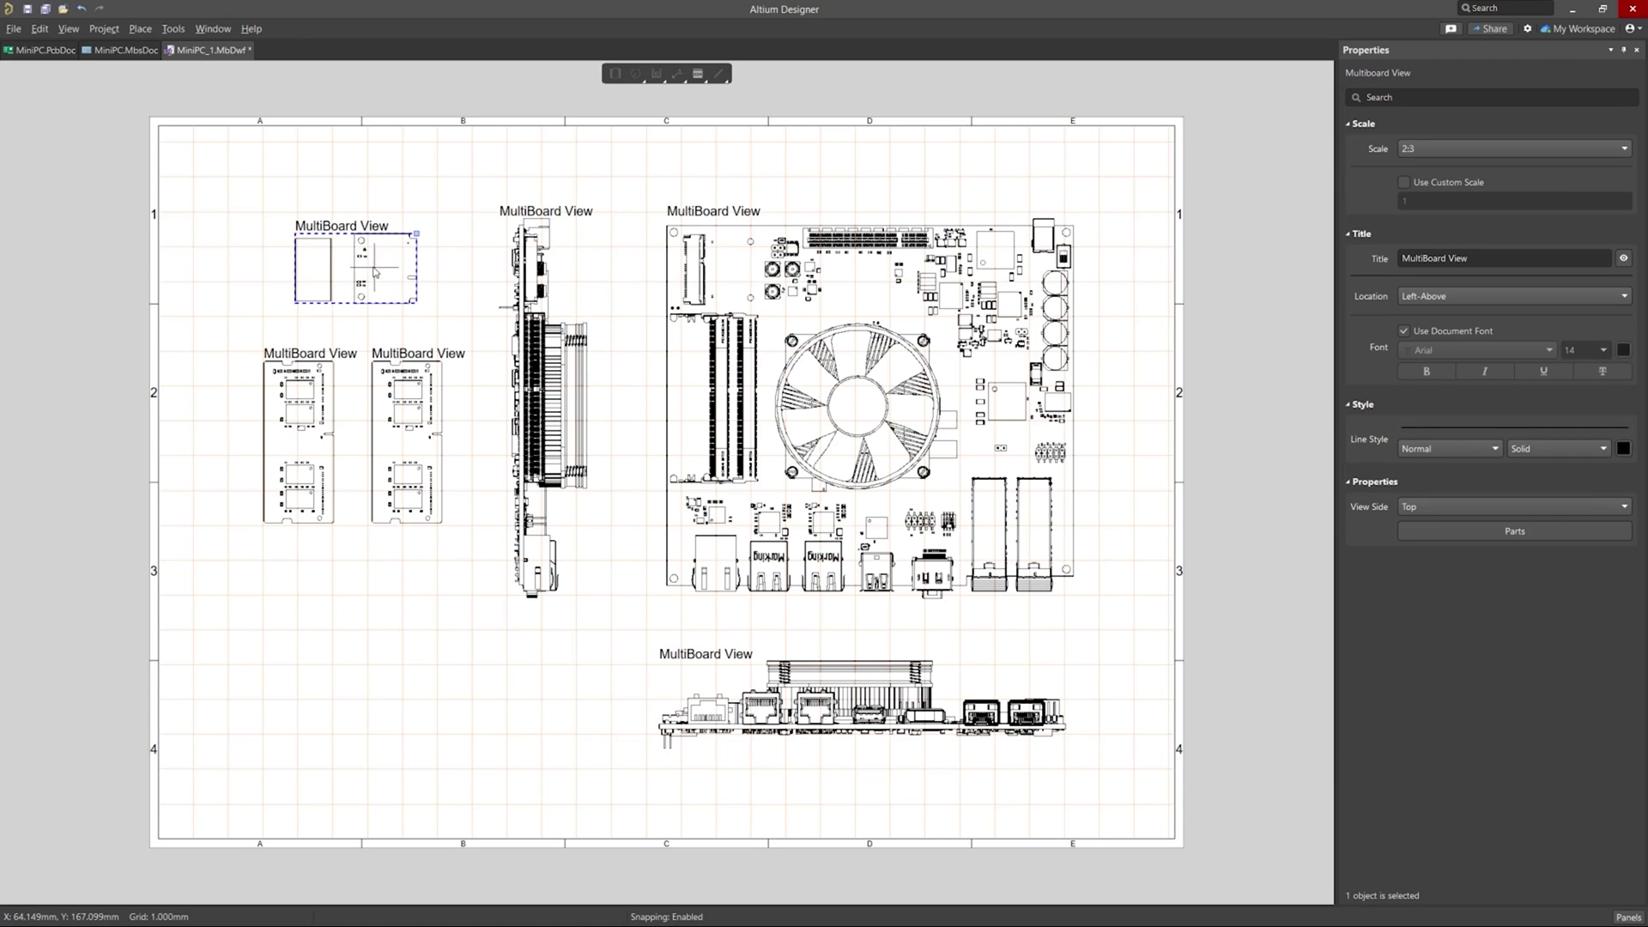
pyautogui.click(445, 603)
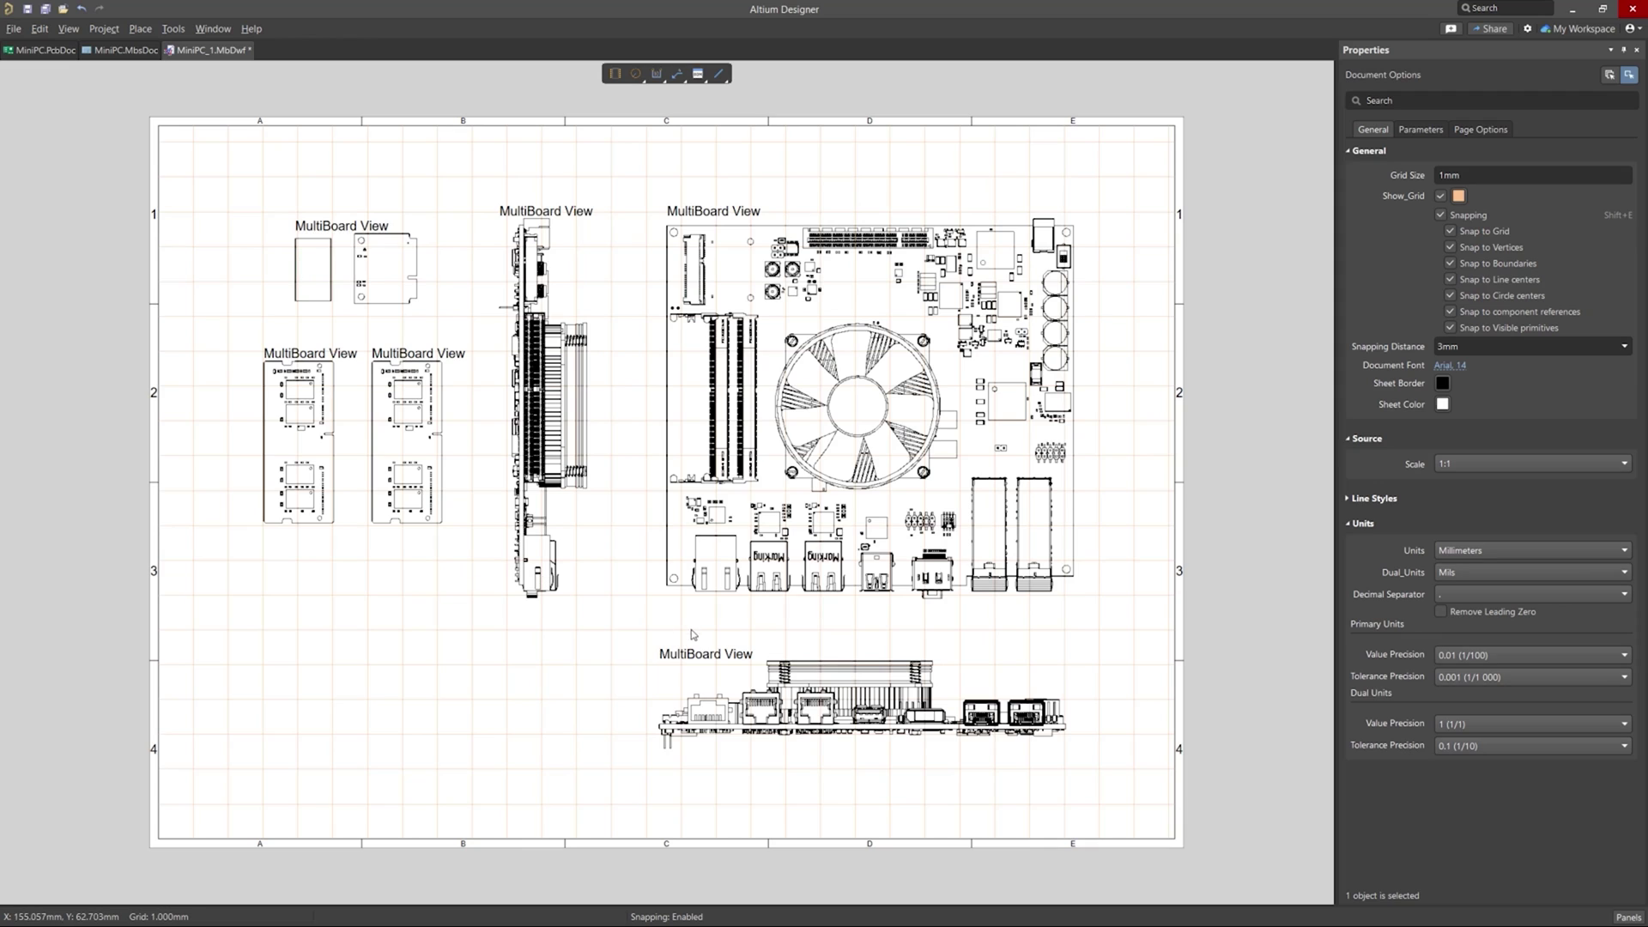
# - Add linear dimensions: 163.41mm along the side view's height and 175.00mm across the front view
pyautogui.rightClick(616, 485)
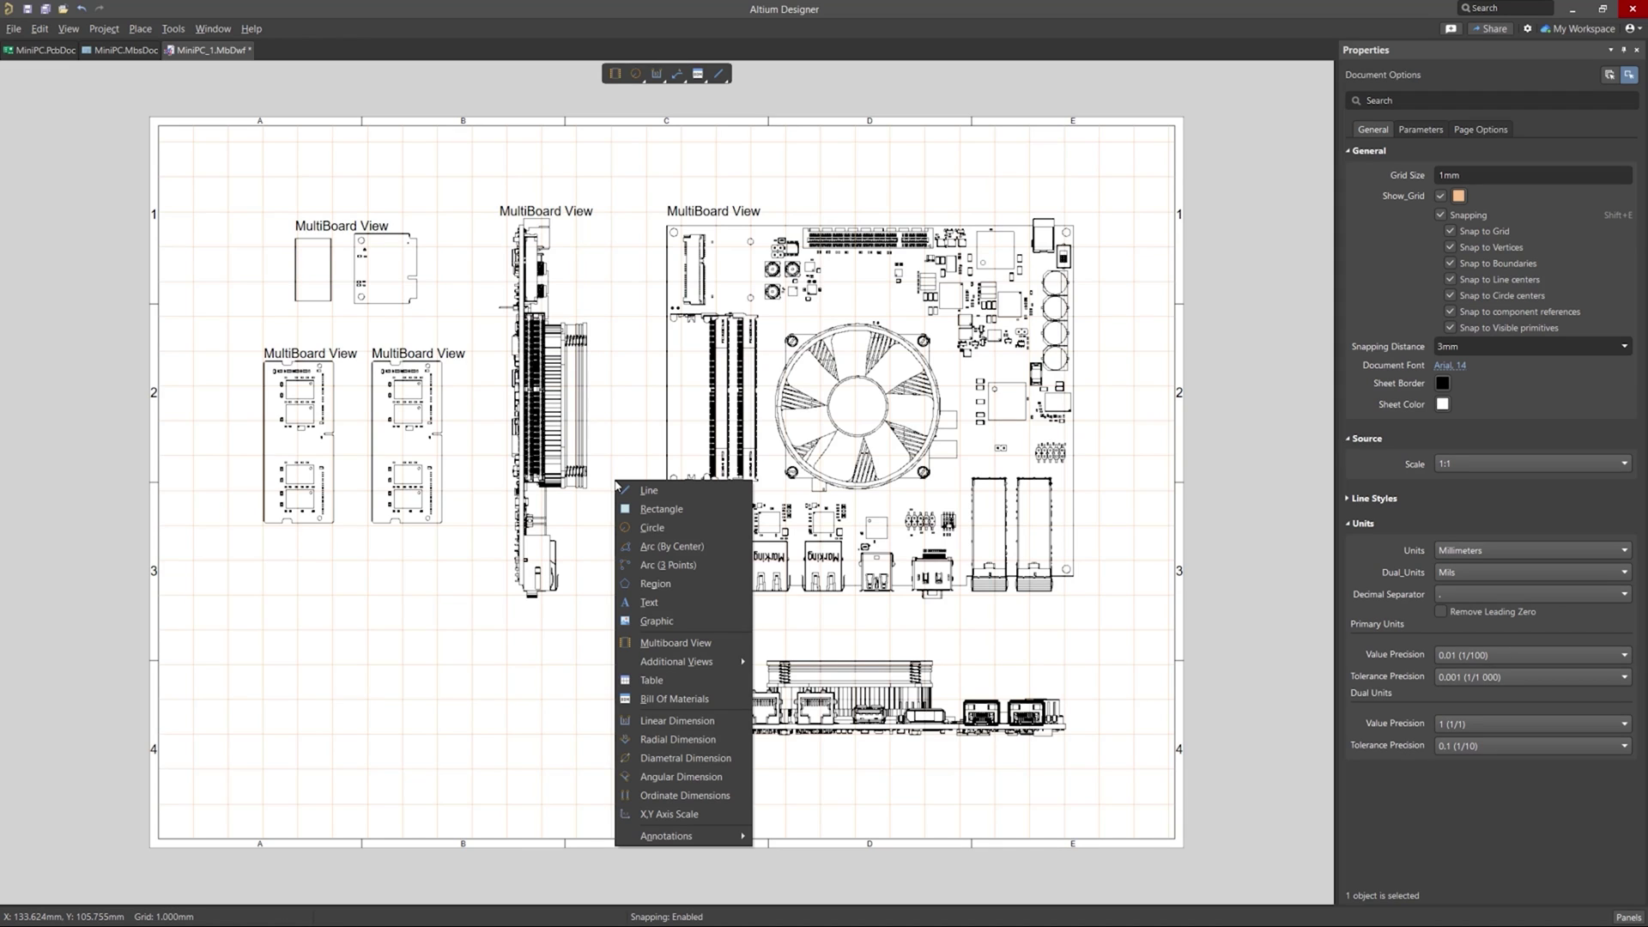
pyautogui.click(686, 720)
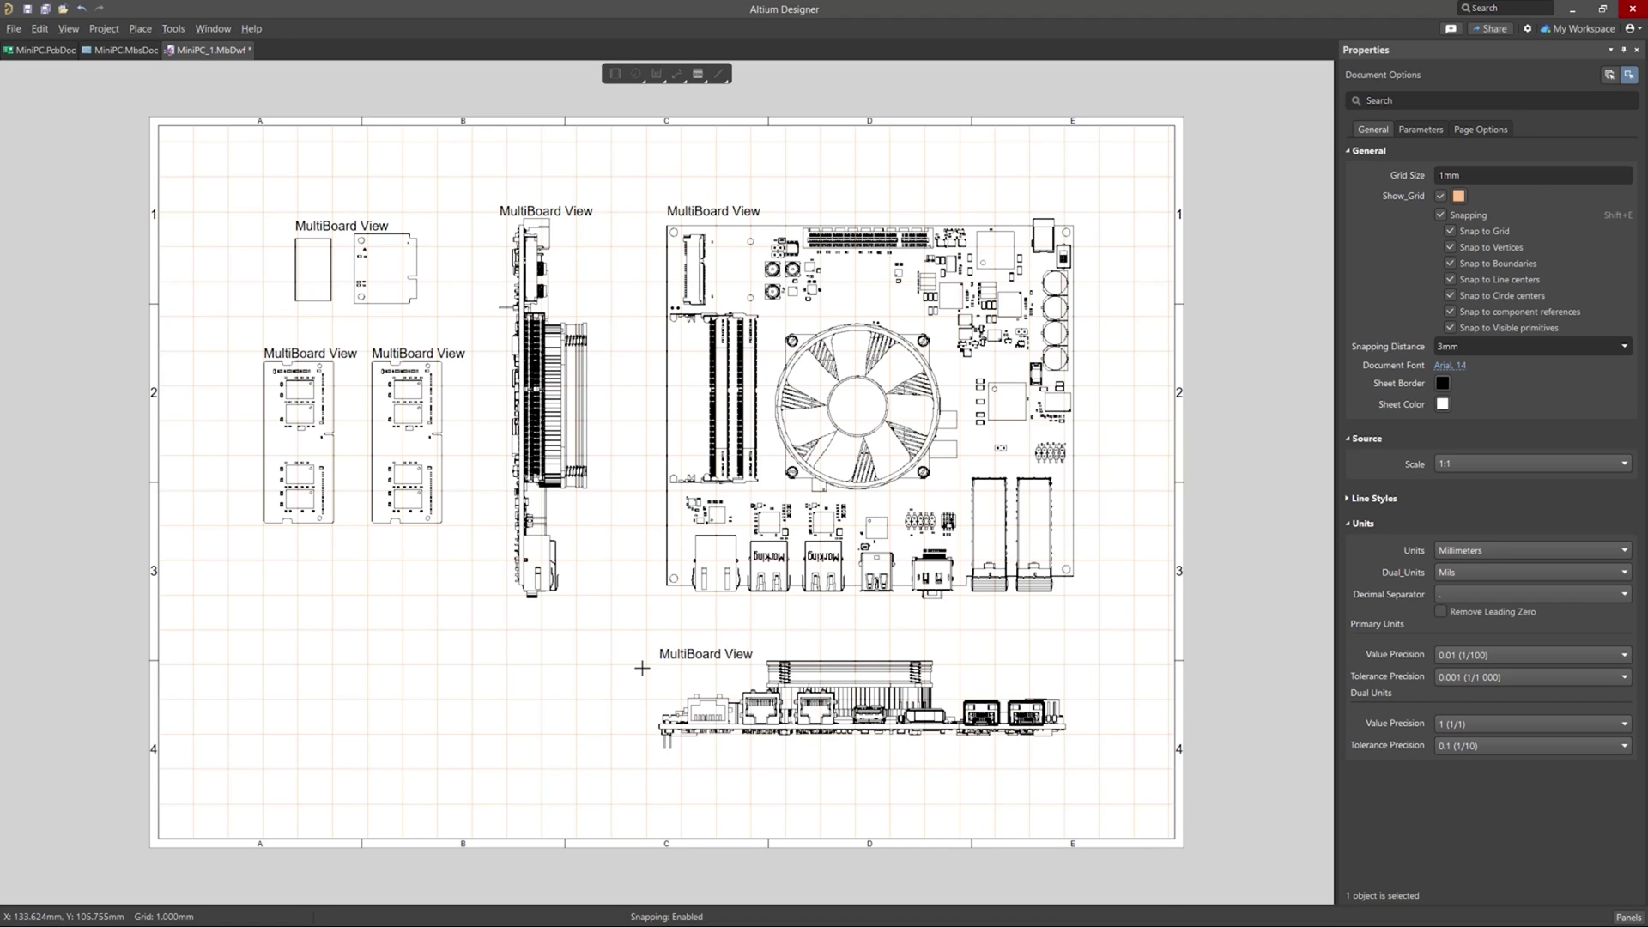
pyautogui.click(538, 597)
pyautogui.click(550, 219)
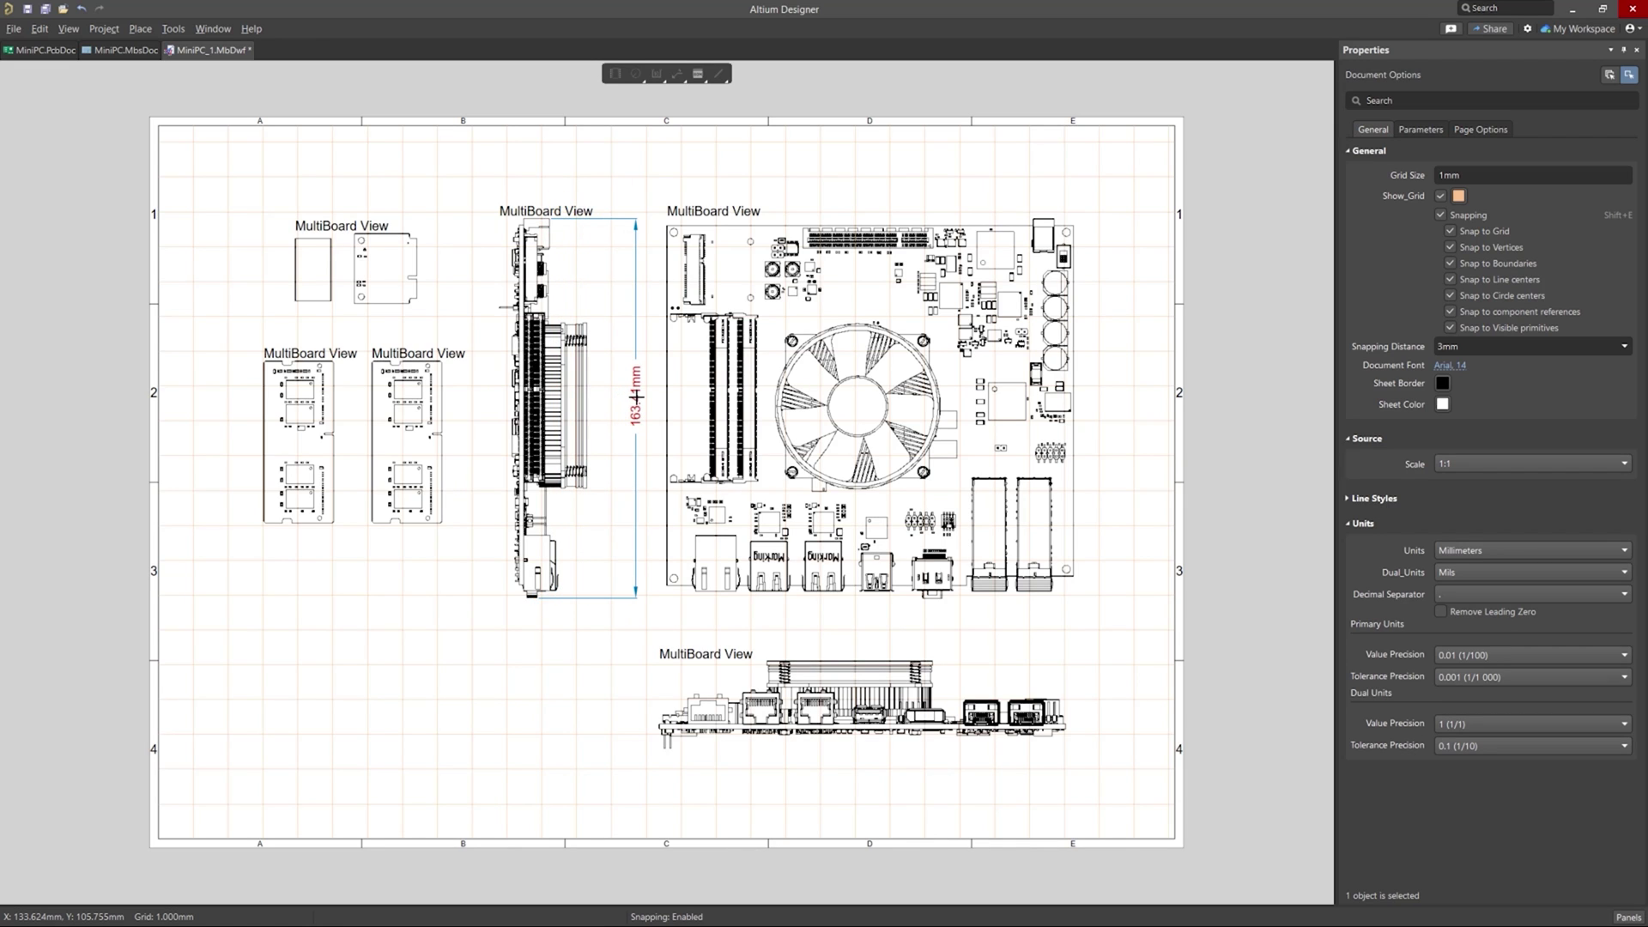
pyautogui.click(635, 397)
pyautogui.click(1065, 726)
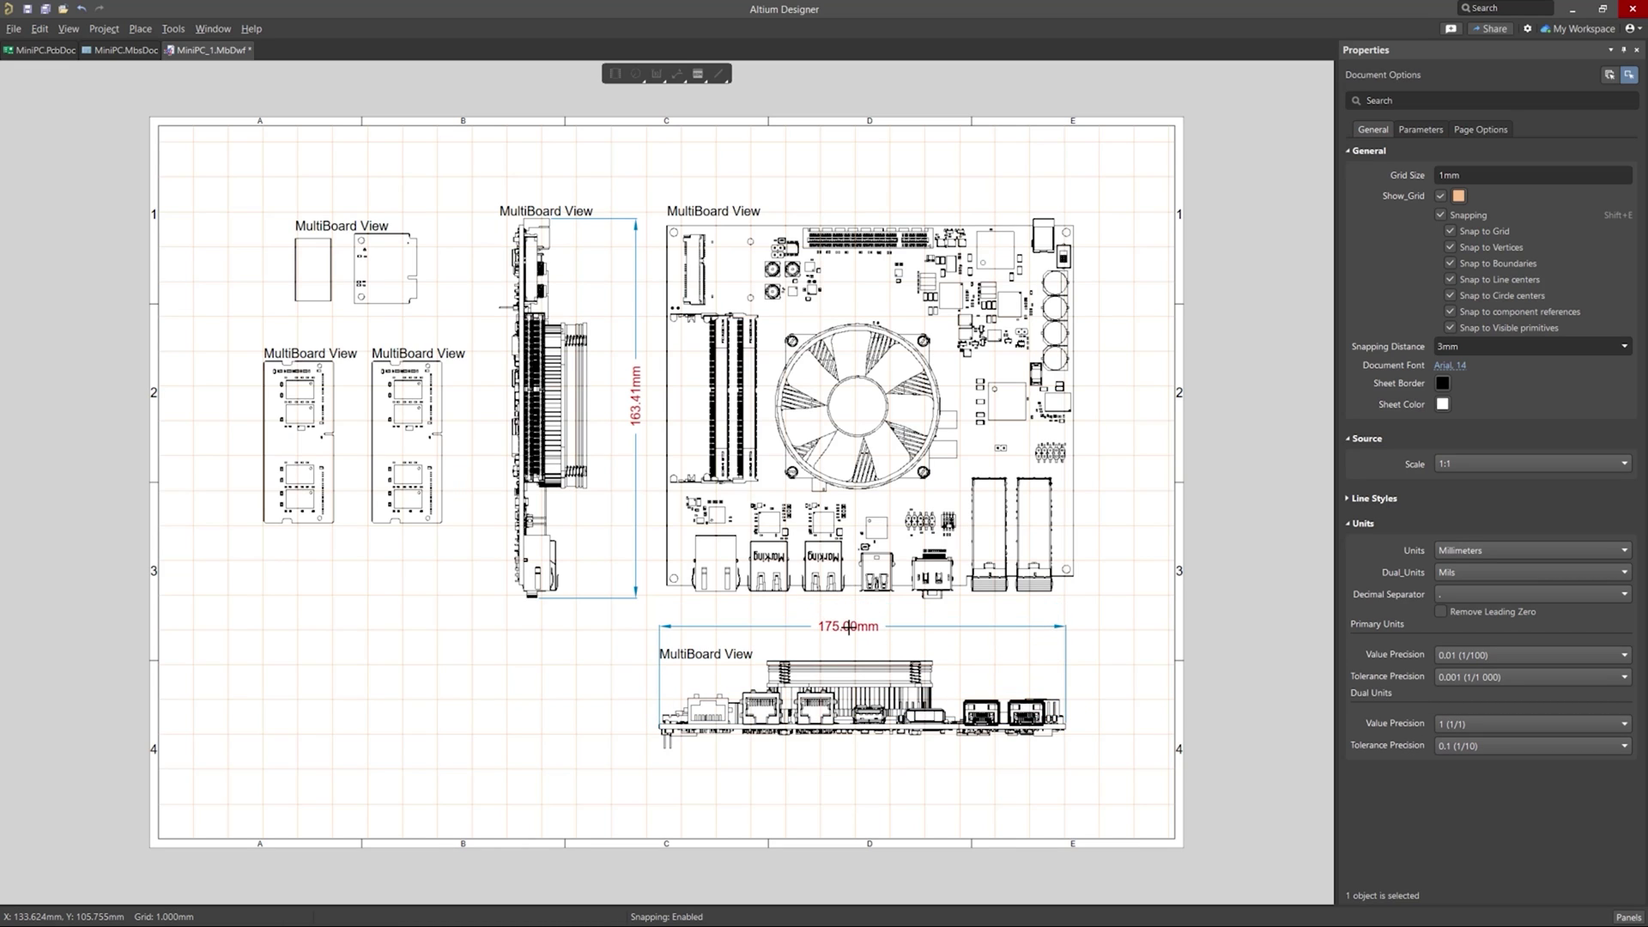
pyautogui.click(848, 627)
# - Place a Notes block with three sample items at the sheet's lower left
pyautogui.click(678, 77)
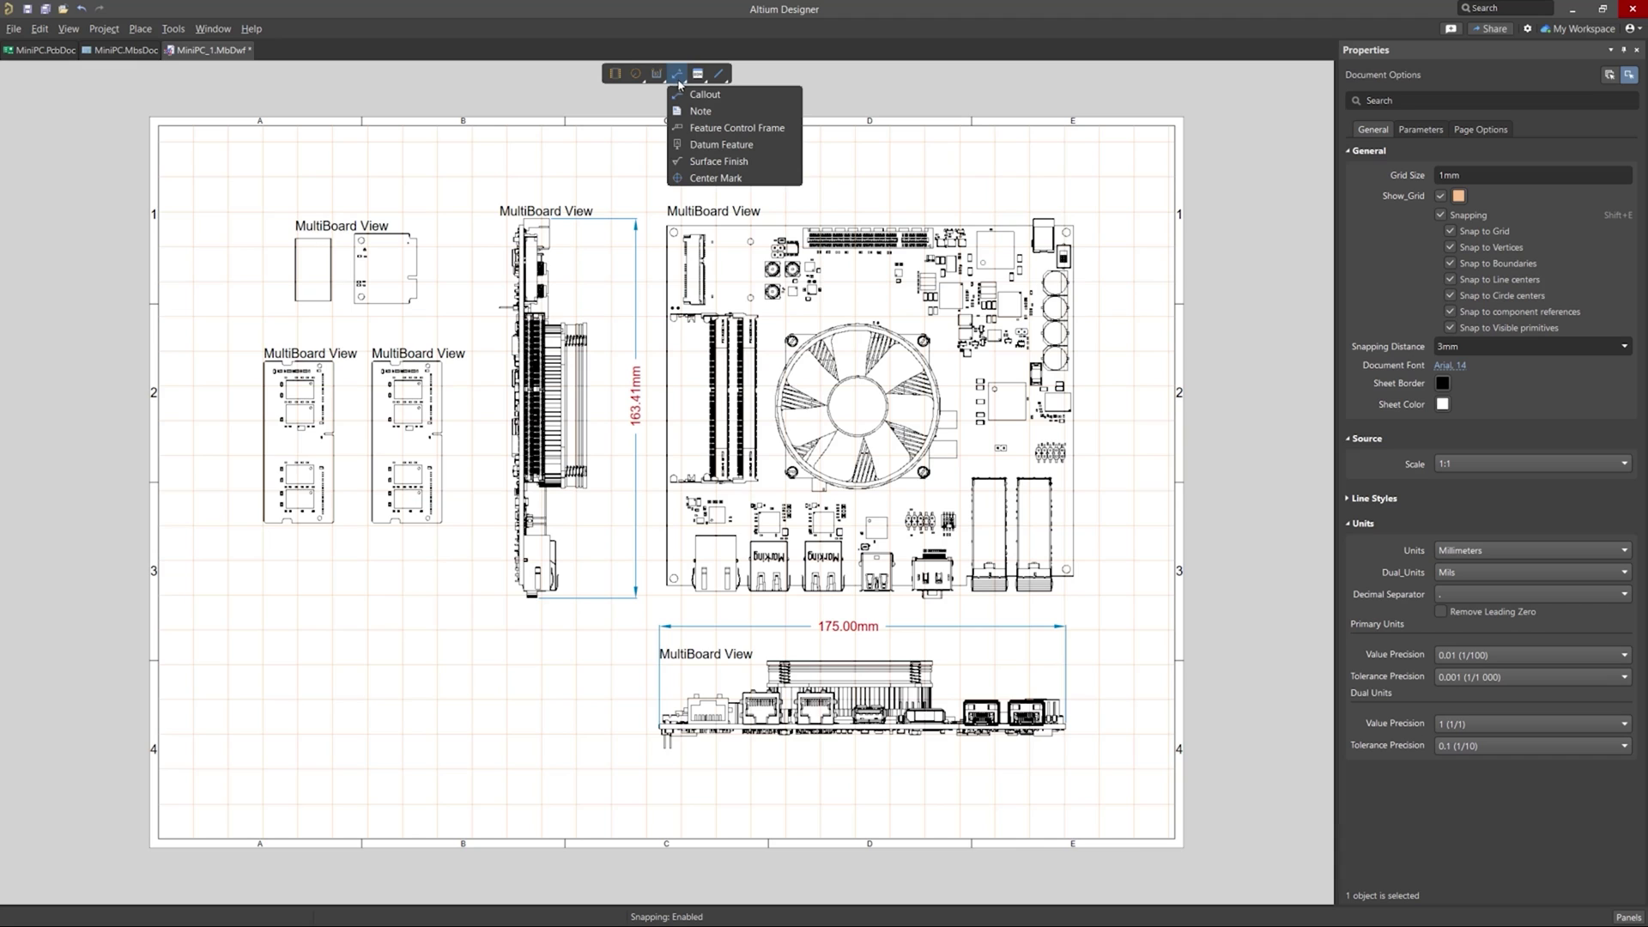
pyautogui.click(719, 112)
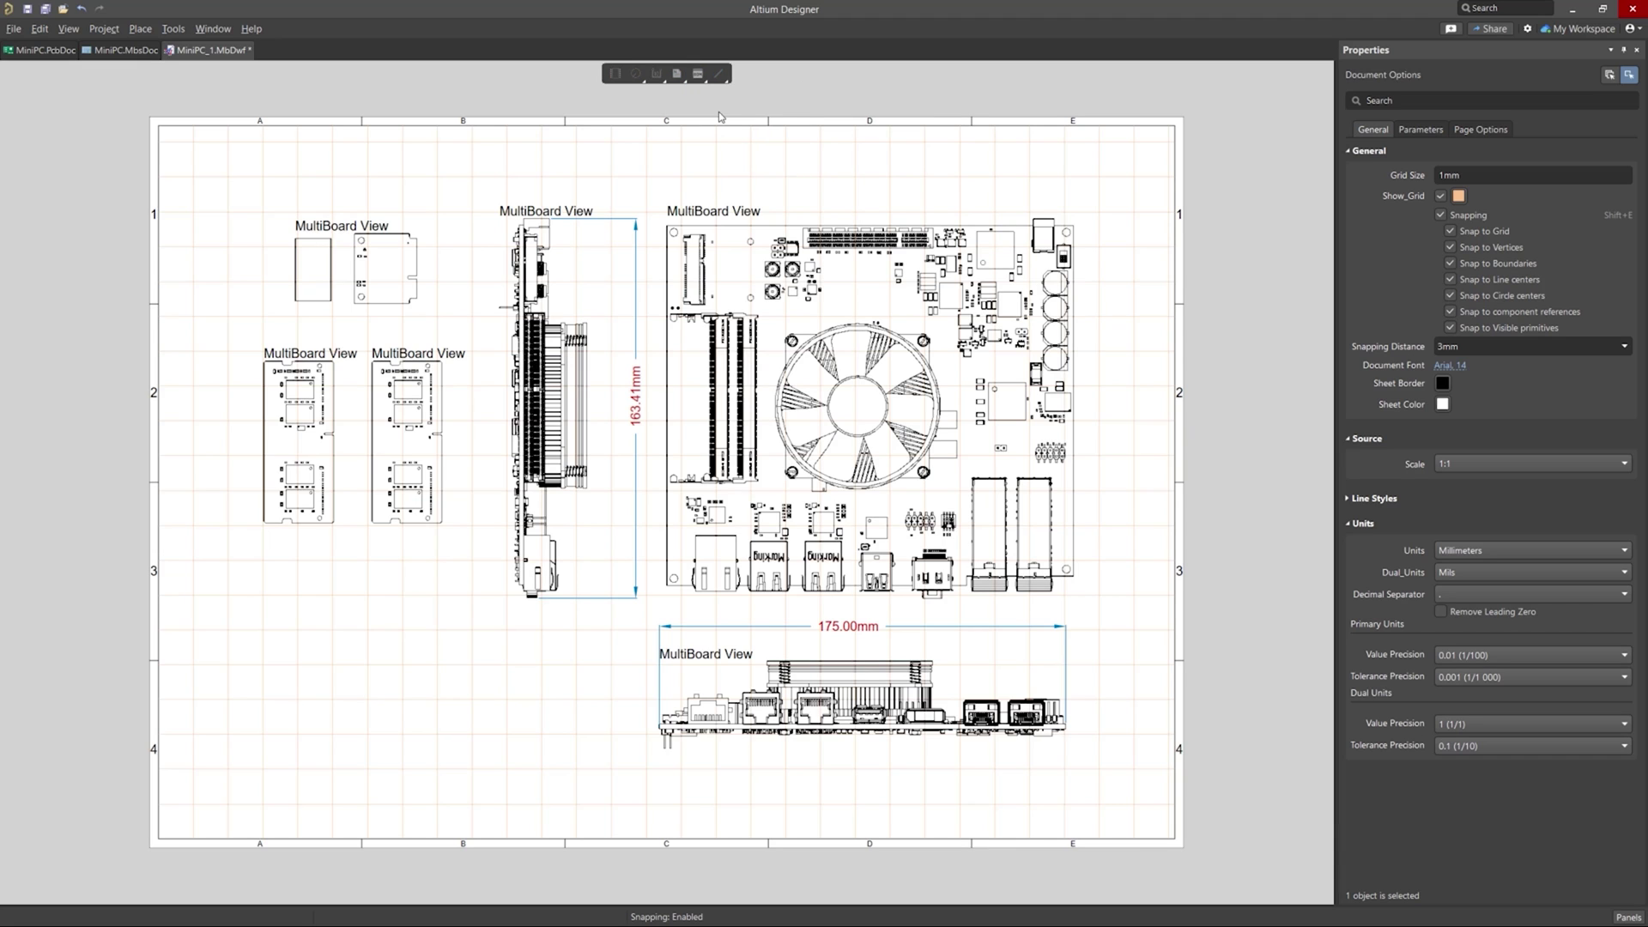
pyautogui.click(283, 658)
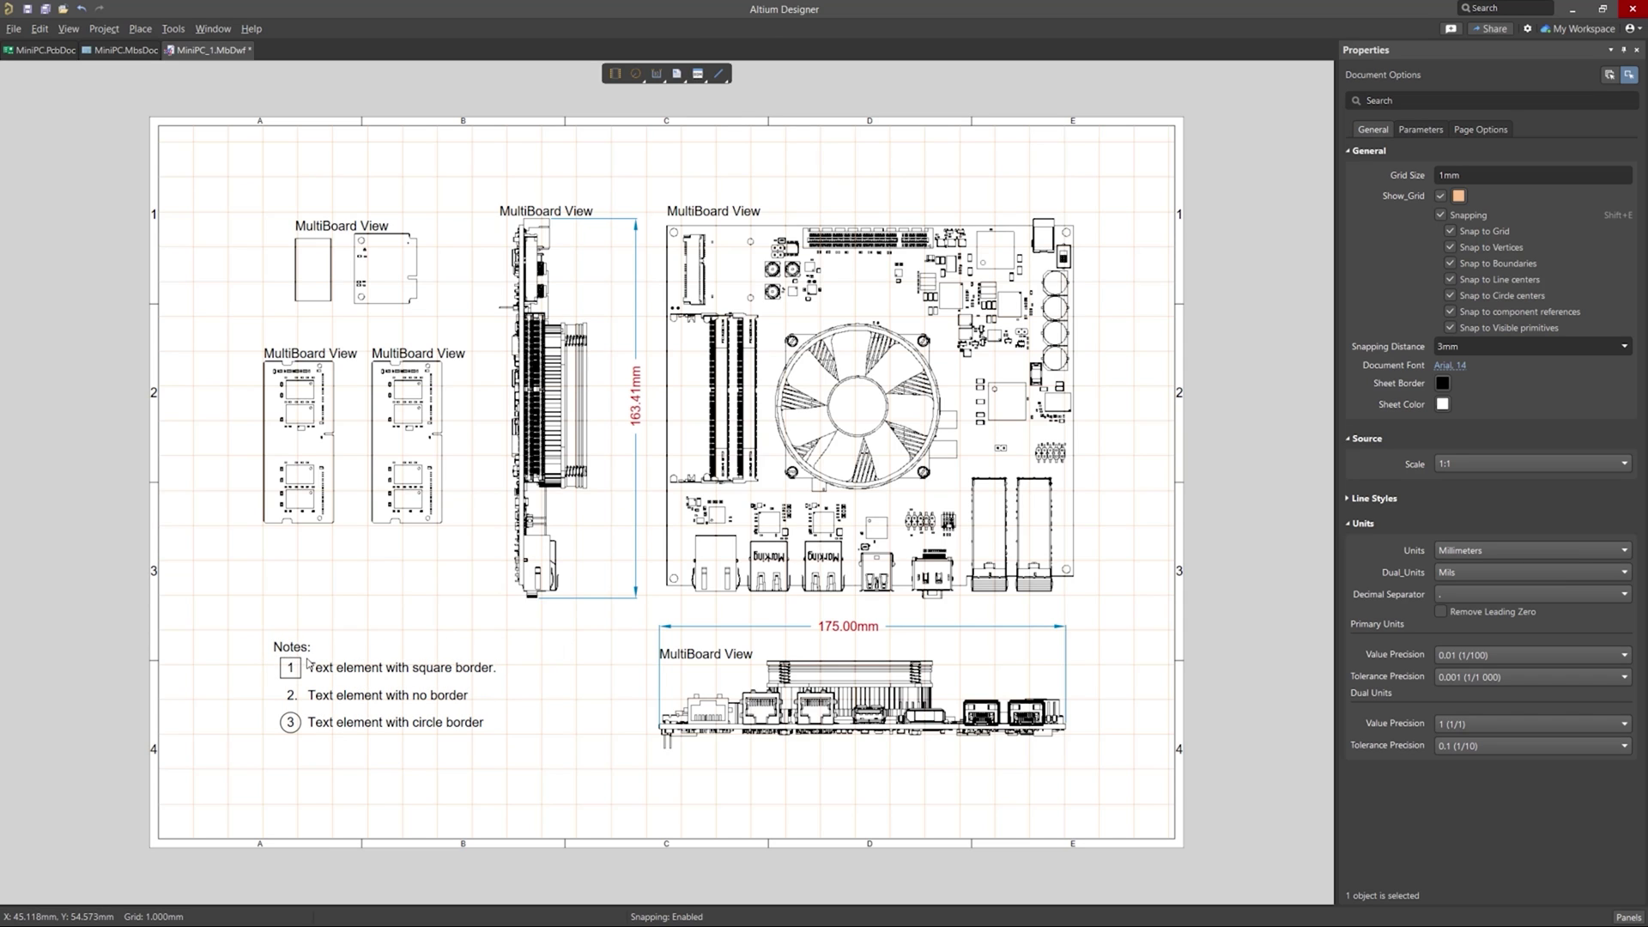
pyautogui.click(310, 666)
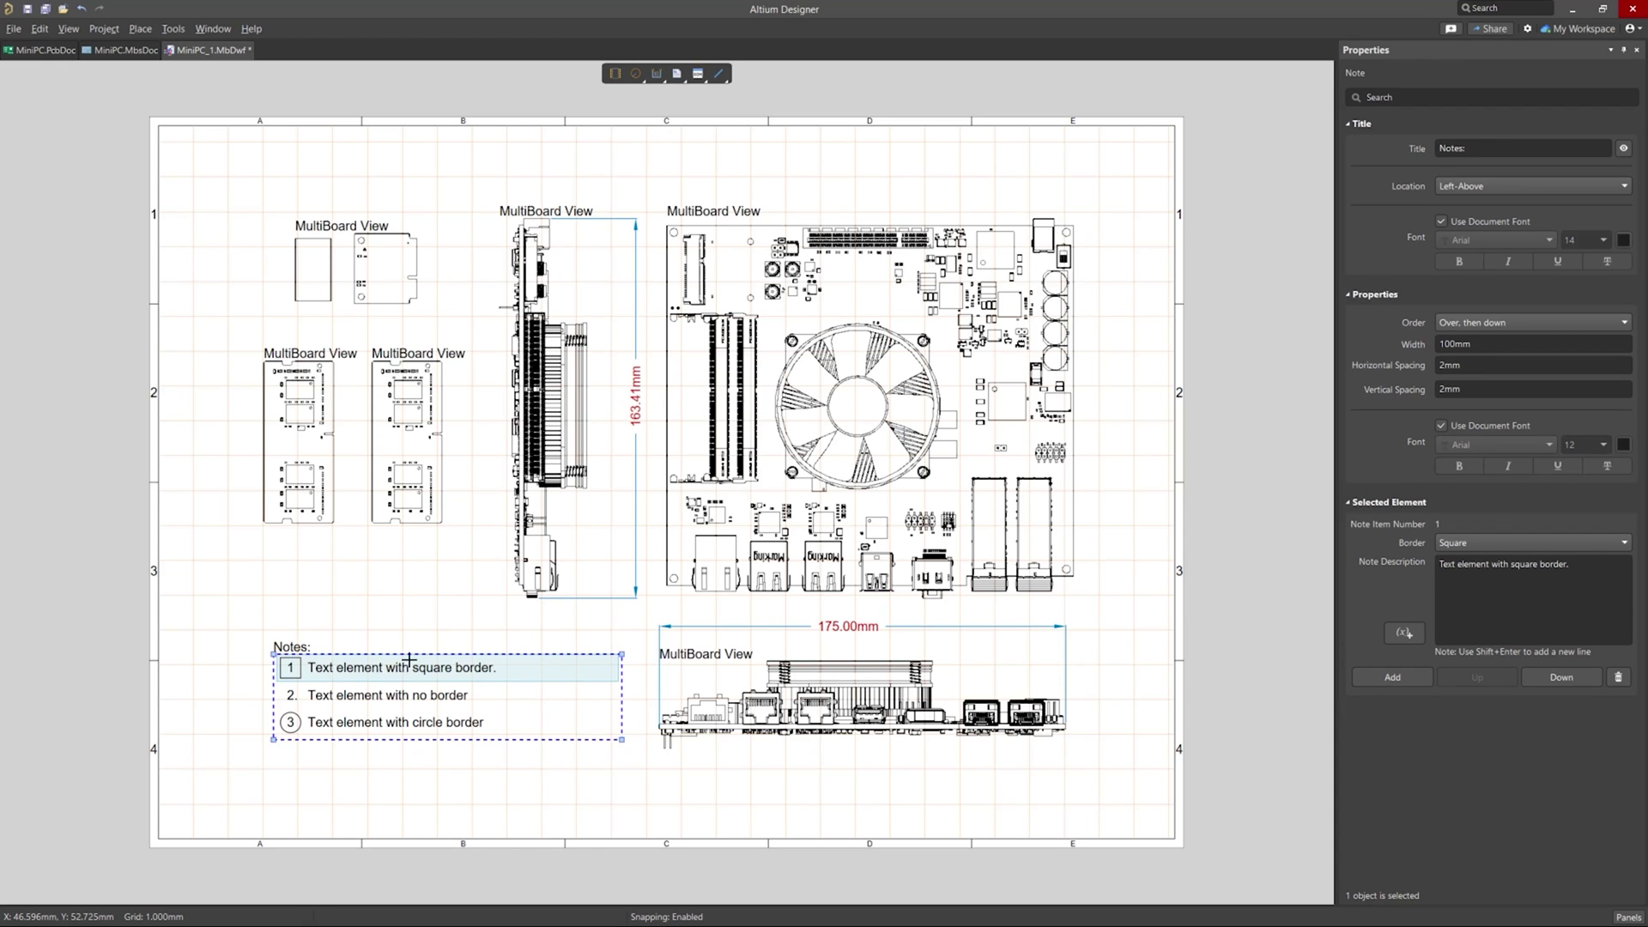
# - Copy the PC4-SODIMM part name from the right memory-module view's parts list
pyautogui.click(388, 602)
pyautogui.click(415, 473)
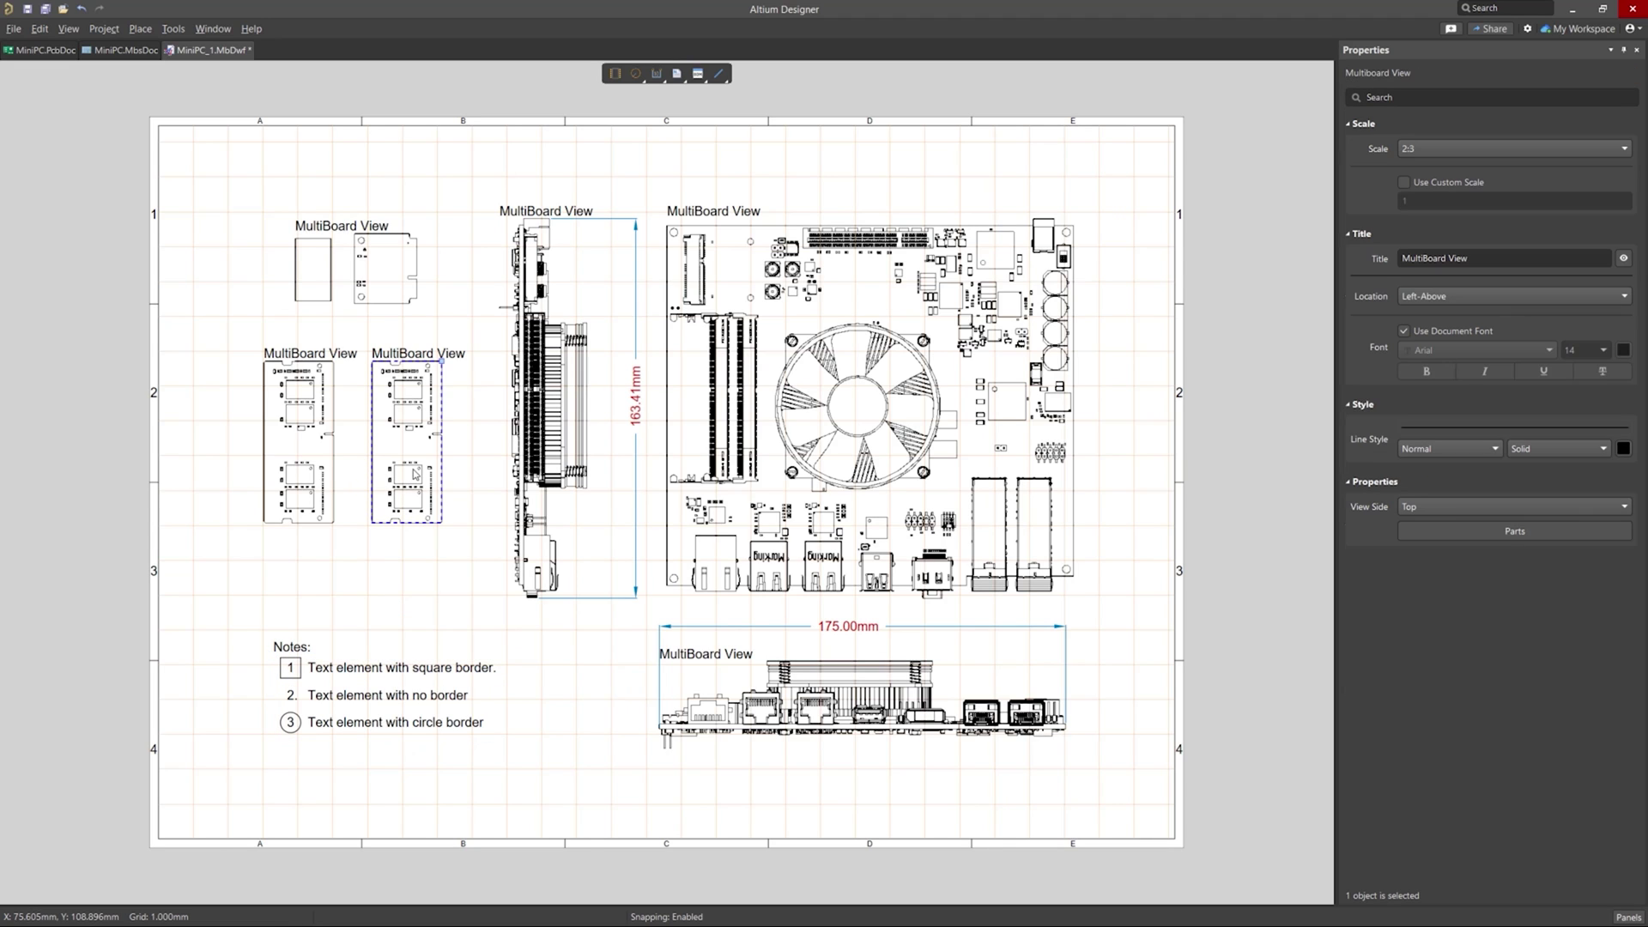
pyautogui.click(1432, 530)
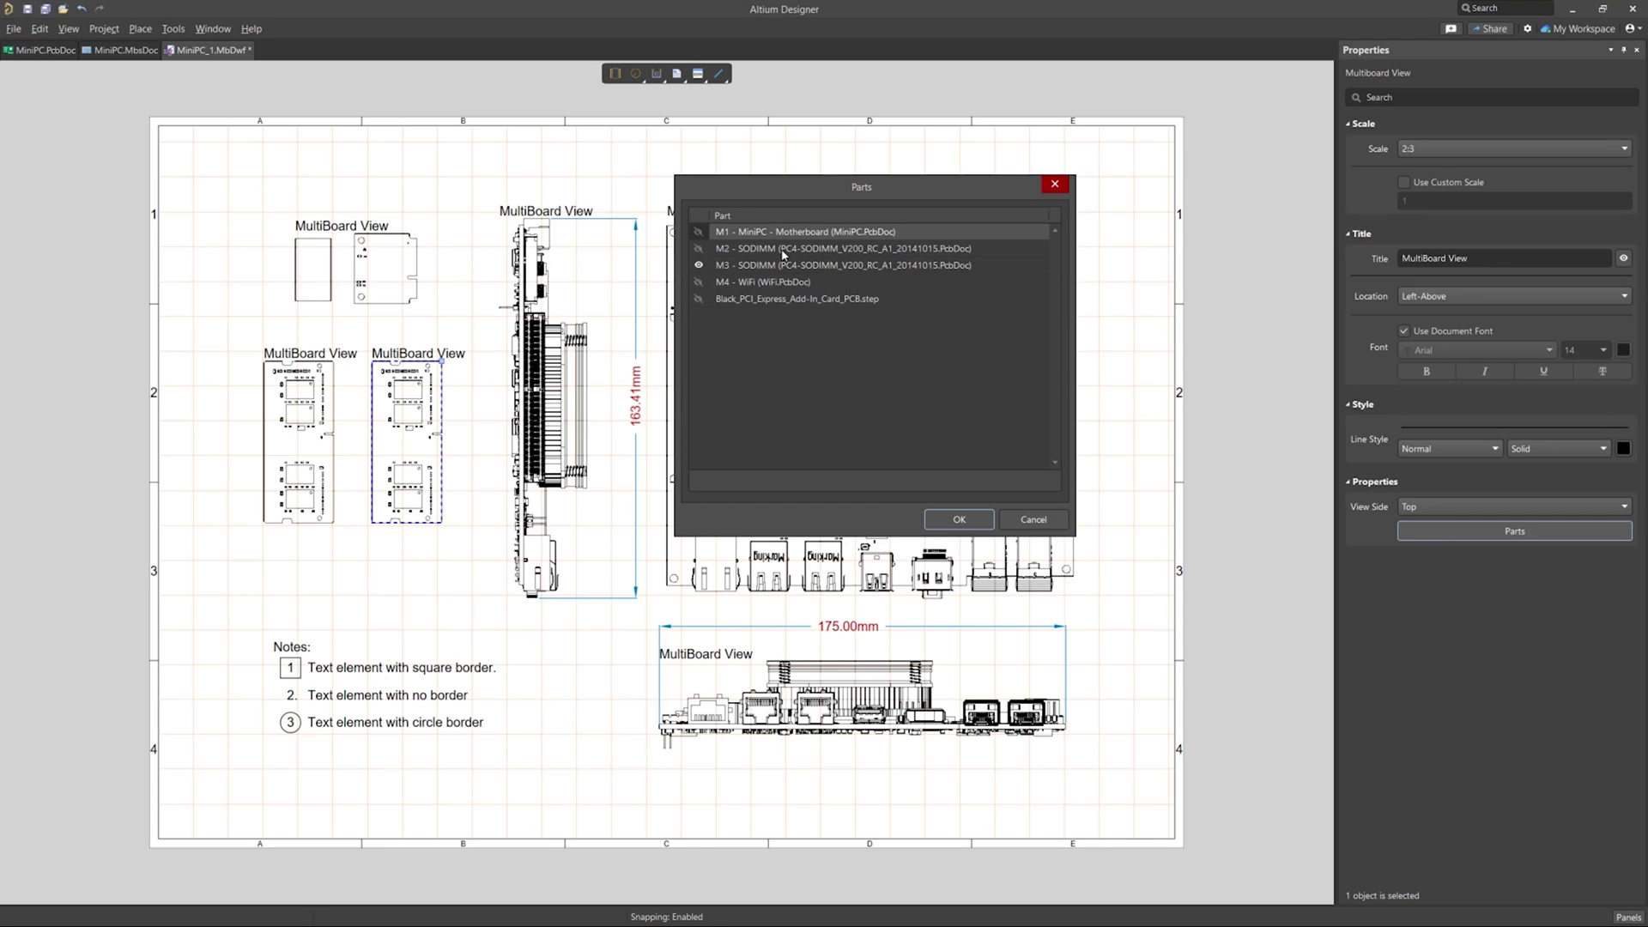
pyautogui.moveTo(782, 254); pyautogui.dragTo(883, 253)
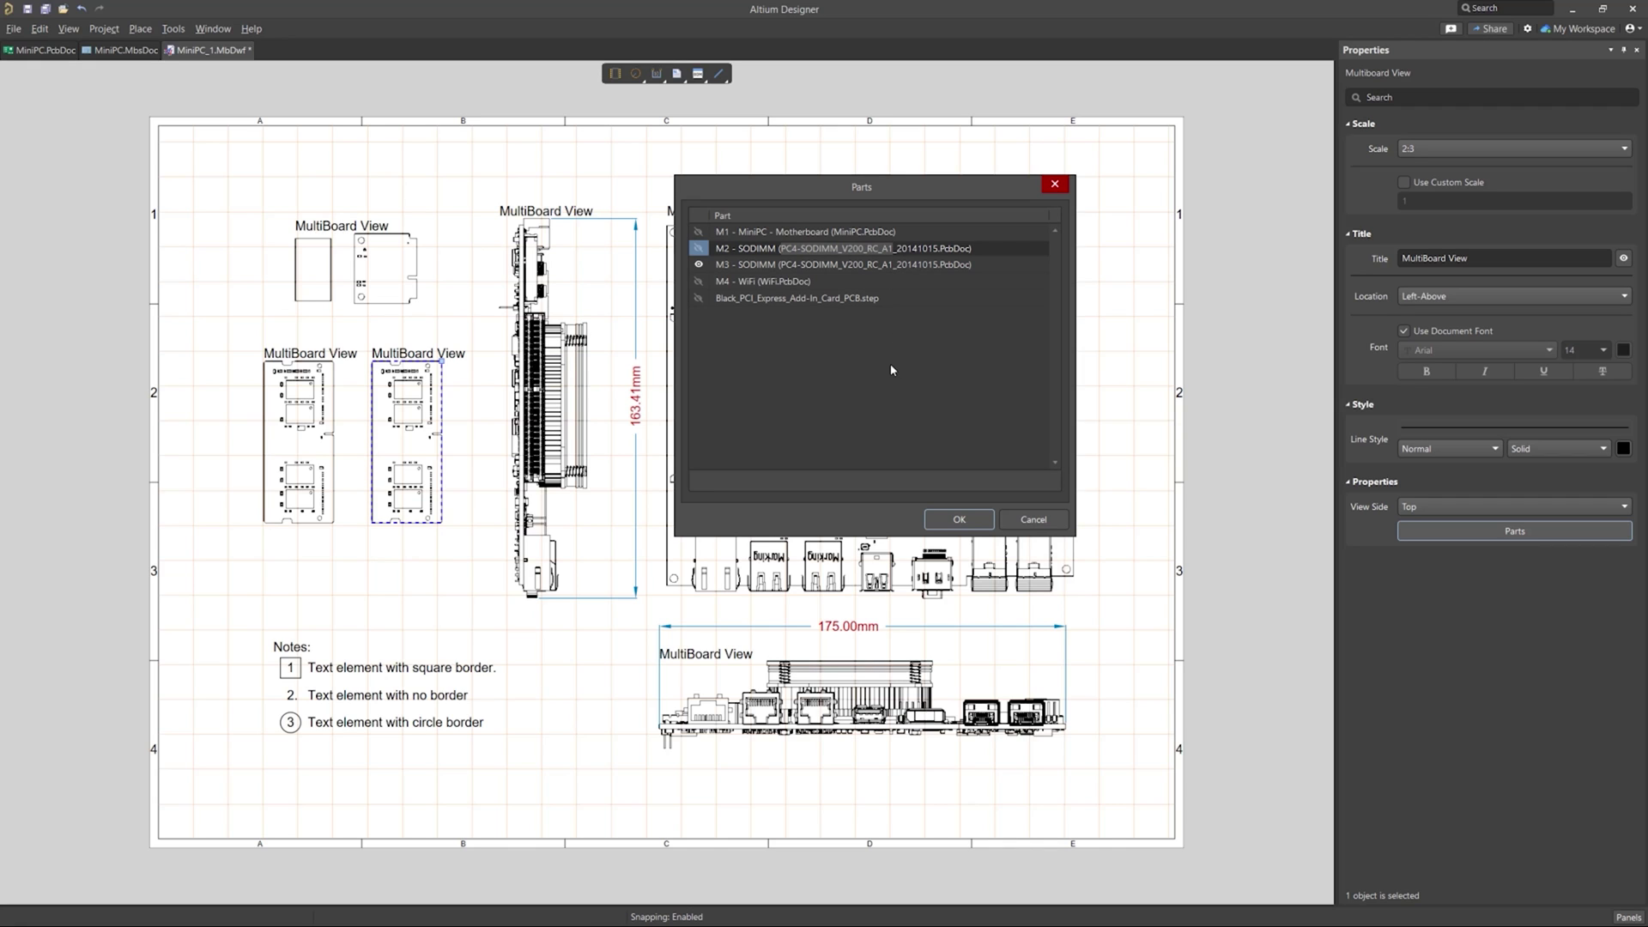
pyautogui.click(959, 520)
# - Replace note 1's description with the pasted name PC4-SODIMM_V200_RC_A1
pyautogui.click(385, 668)
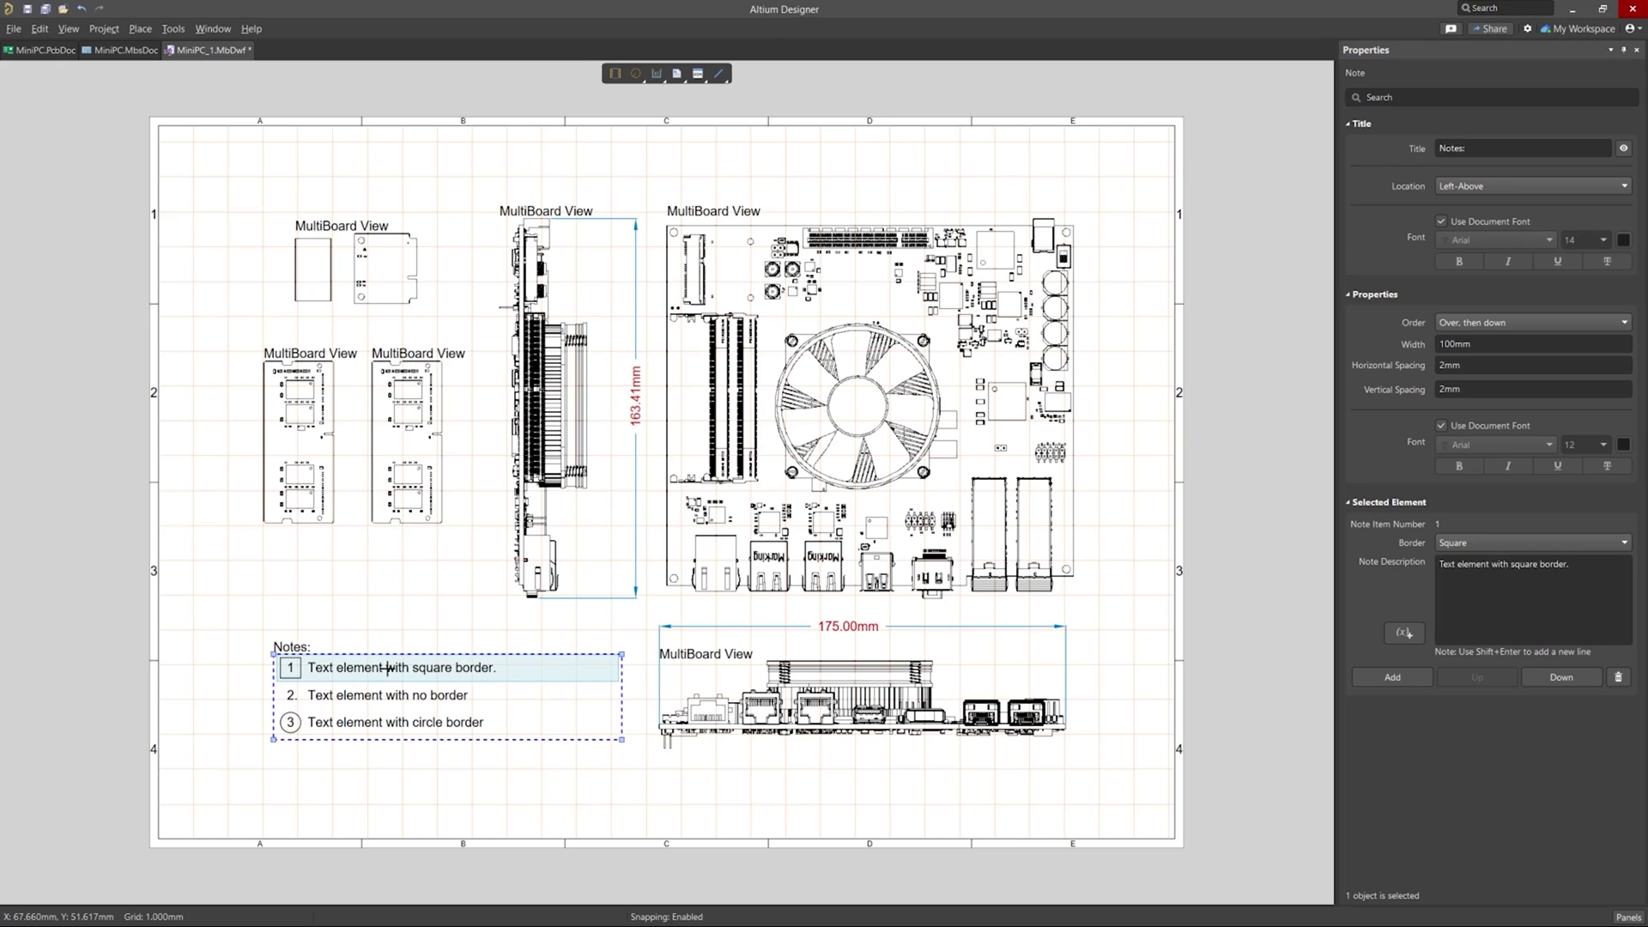
pyautogui.click(1573, 568)
pyautogui.hotkey('ctrl', 'a')
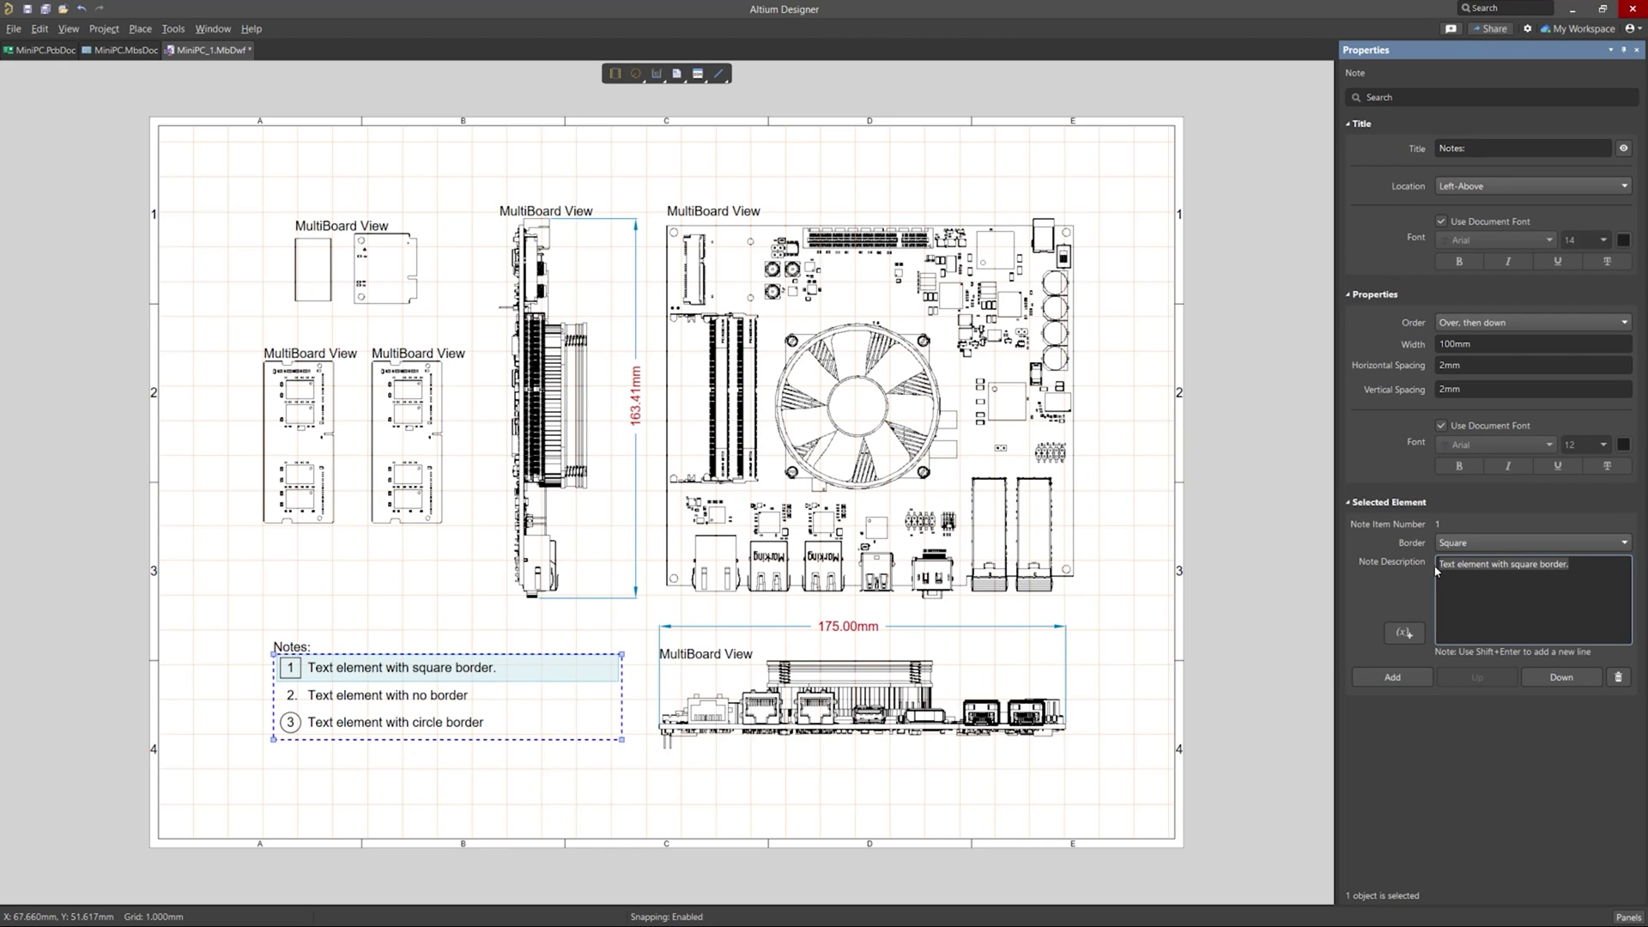
pyautogui.hotkey('ctrl', 'v')
# - Trim the Notes block to two items by deleting items 4 and 3
pyautogui.click(1394, 678)
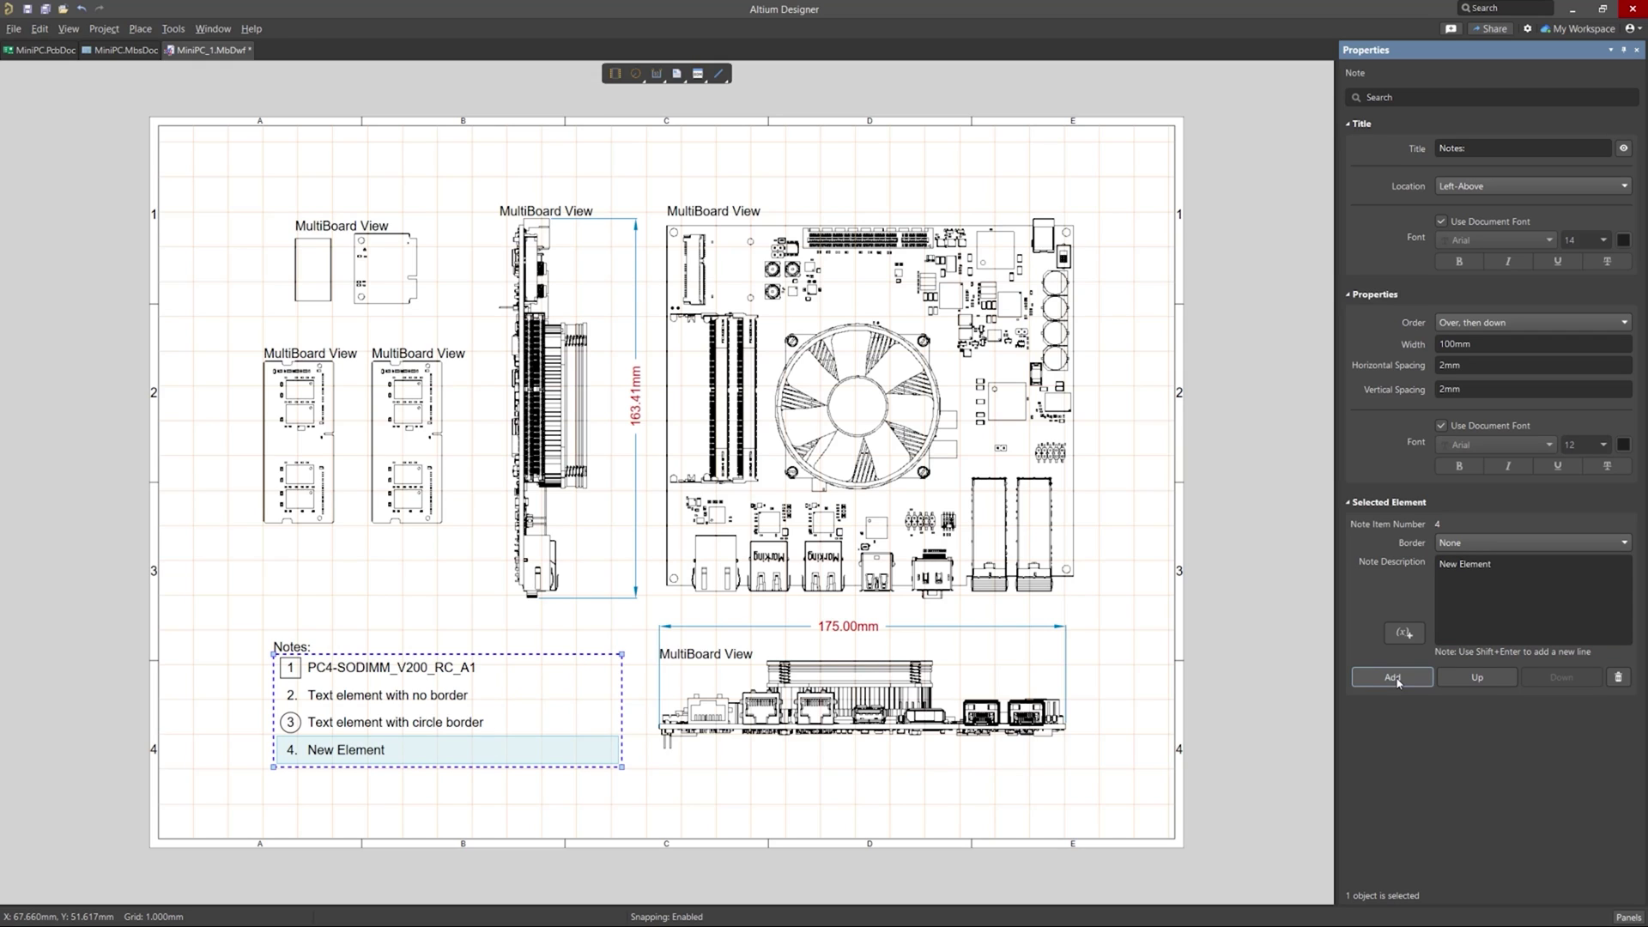
pyautogui.click(1615, 678)
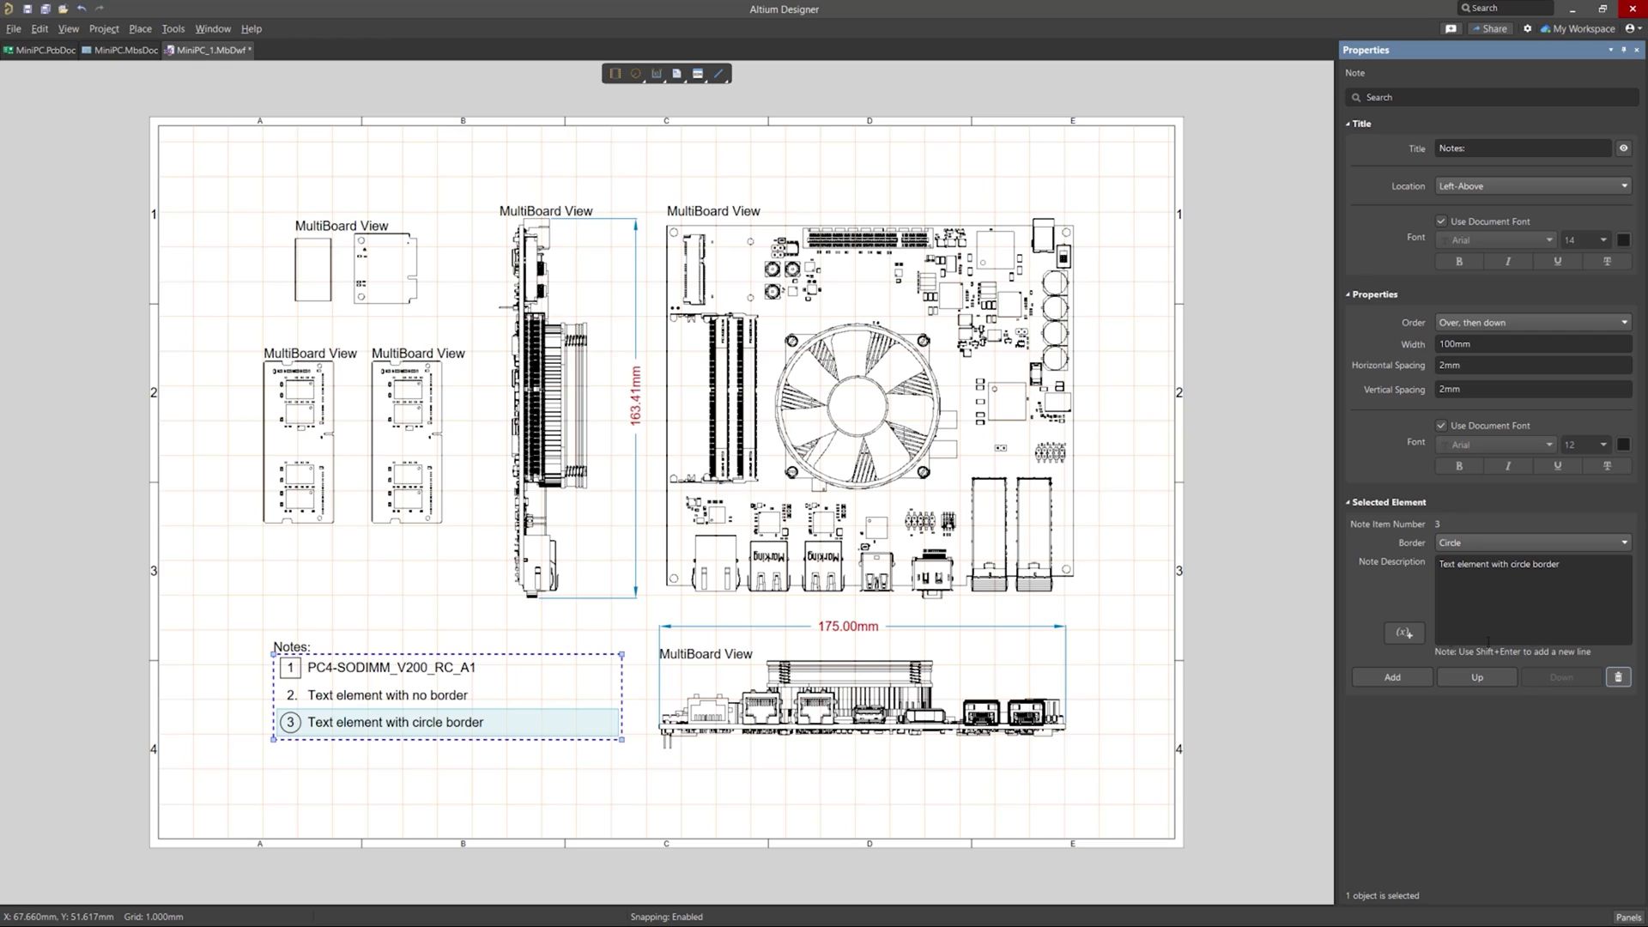
pyautogui.click(1619, 678)
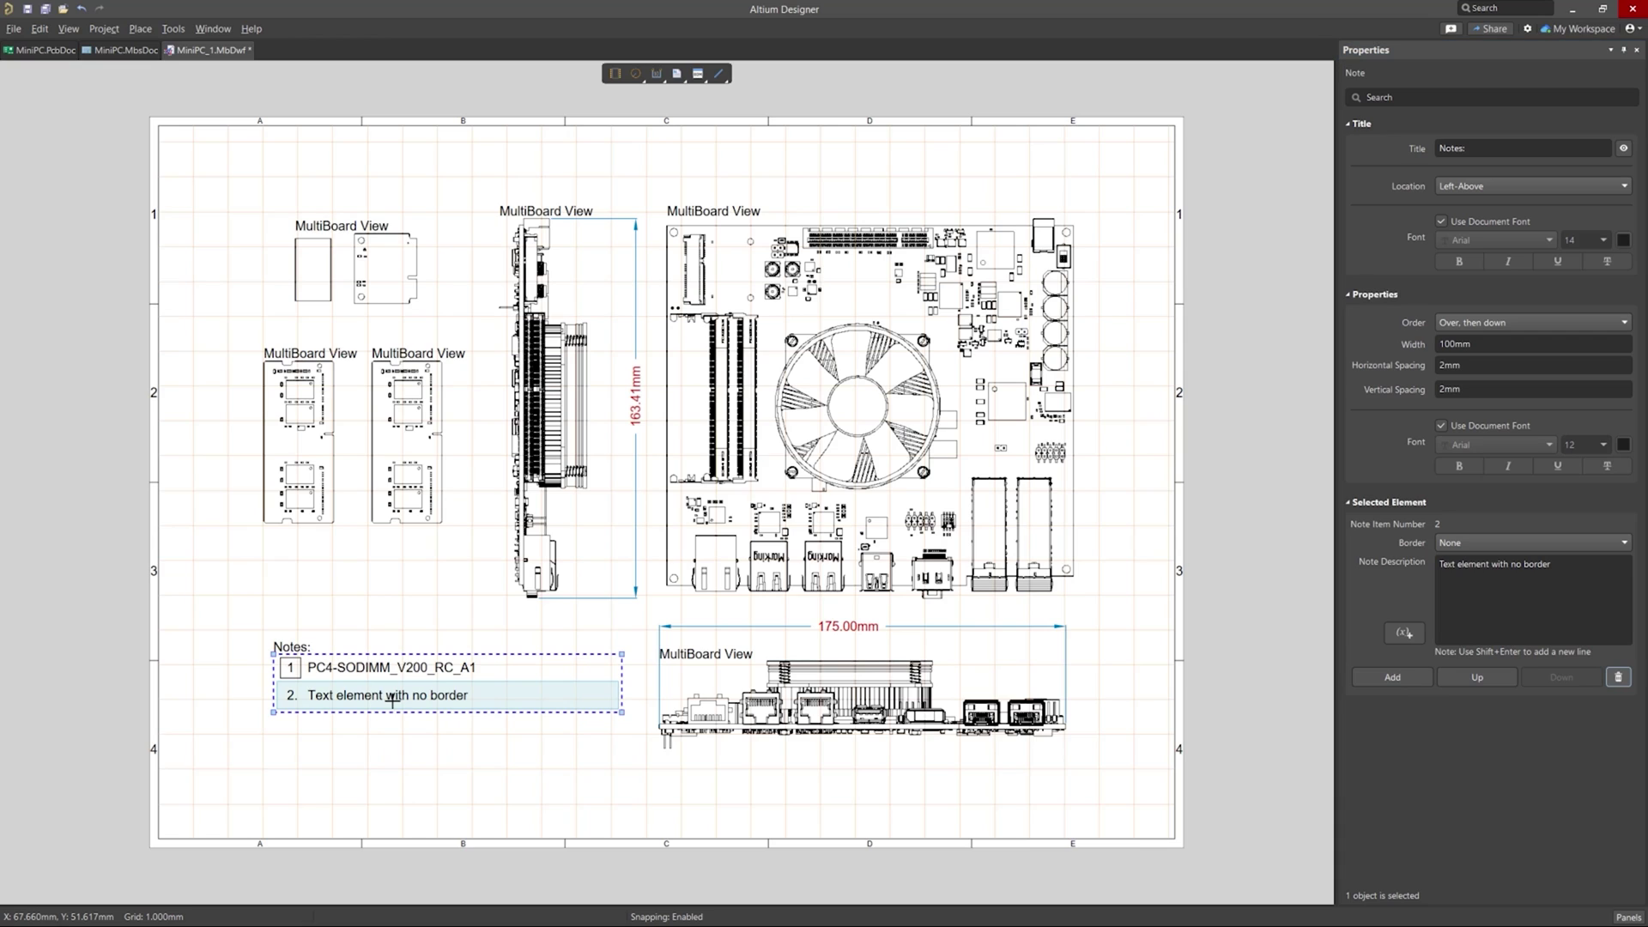
# - Change note 2's text to WiFi and give it a circle border
pyautogui.moveTo(1583, 576); pyautogui.dragTo(1422, 564)
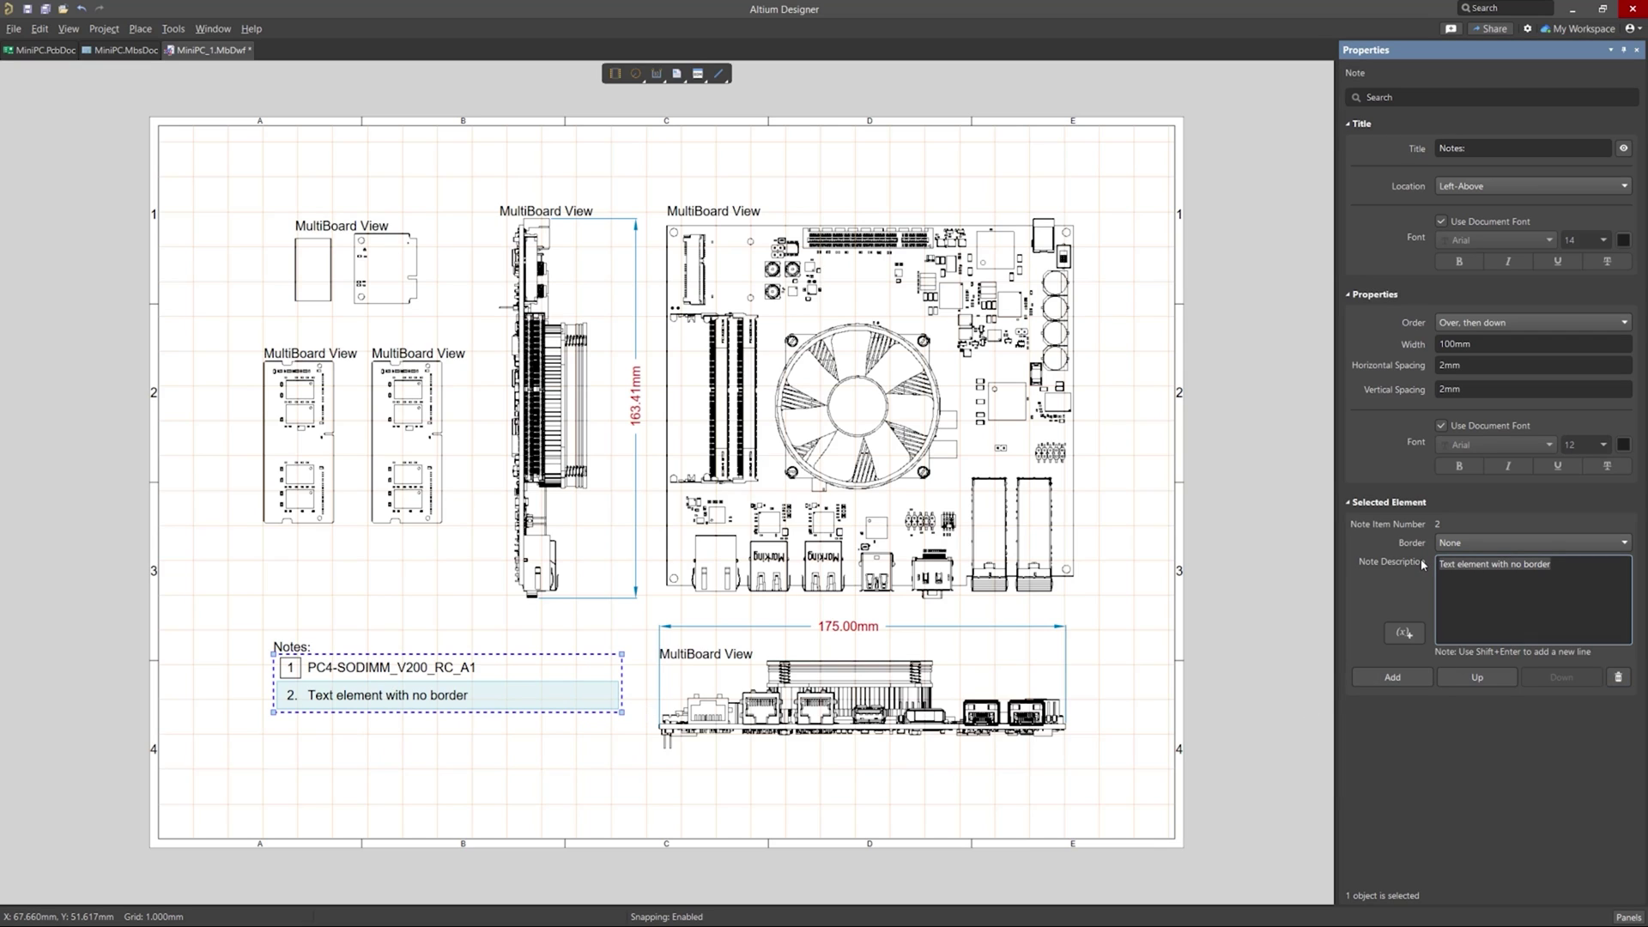
pyautogui.write('WiFi')
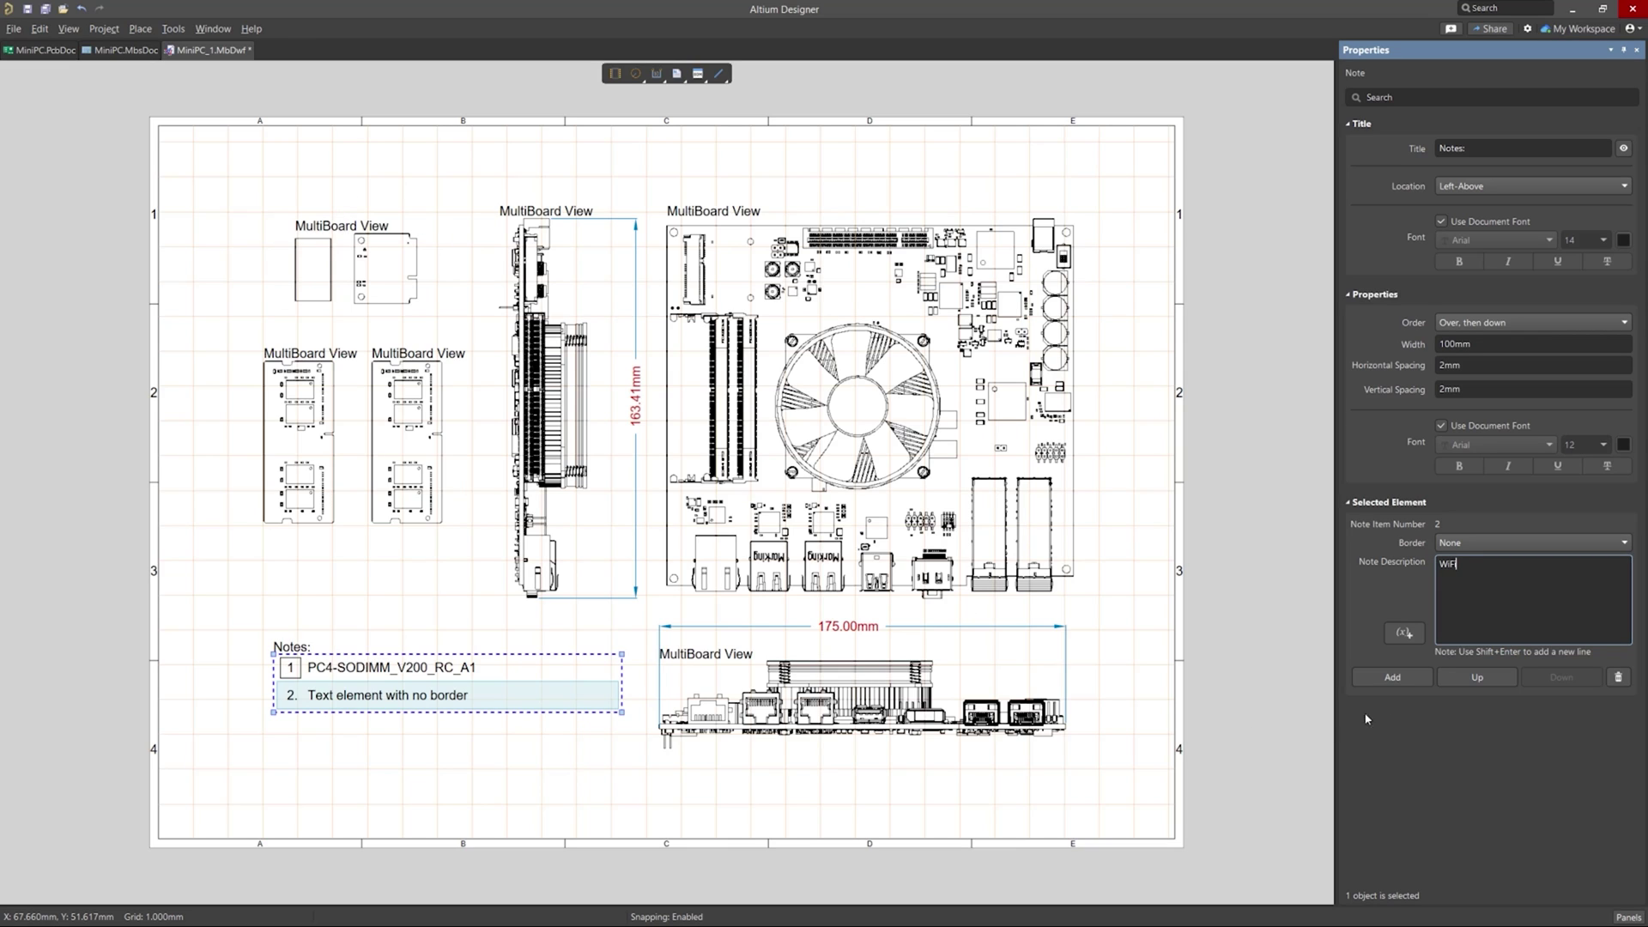
pyautogui.press('Return')
pyautogui.click(1488, 546)
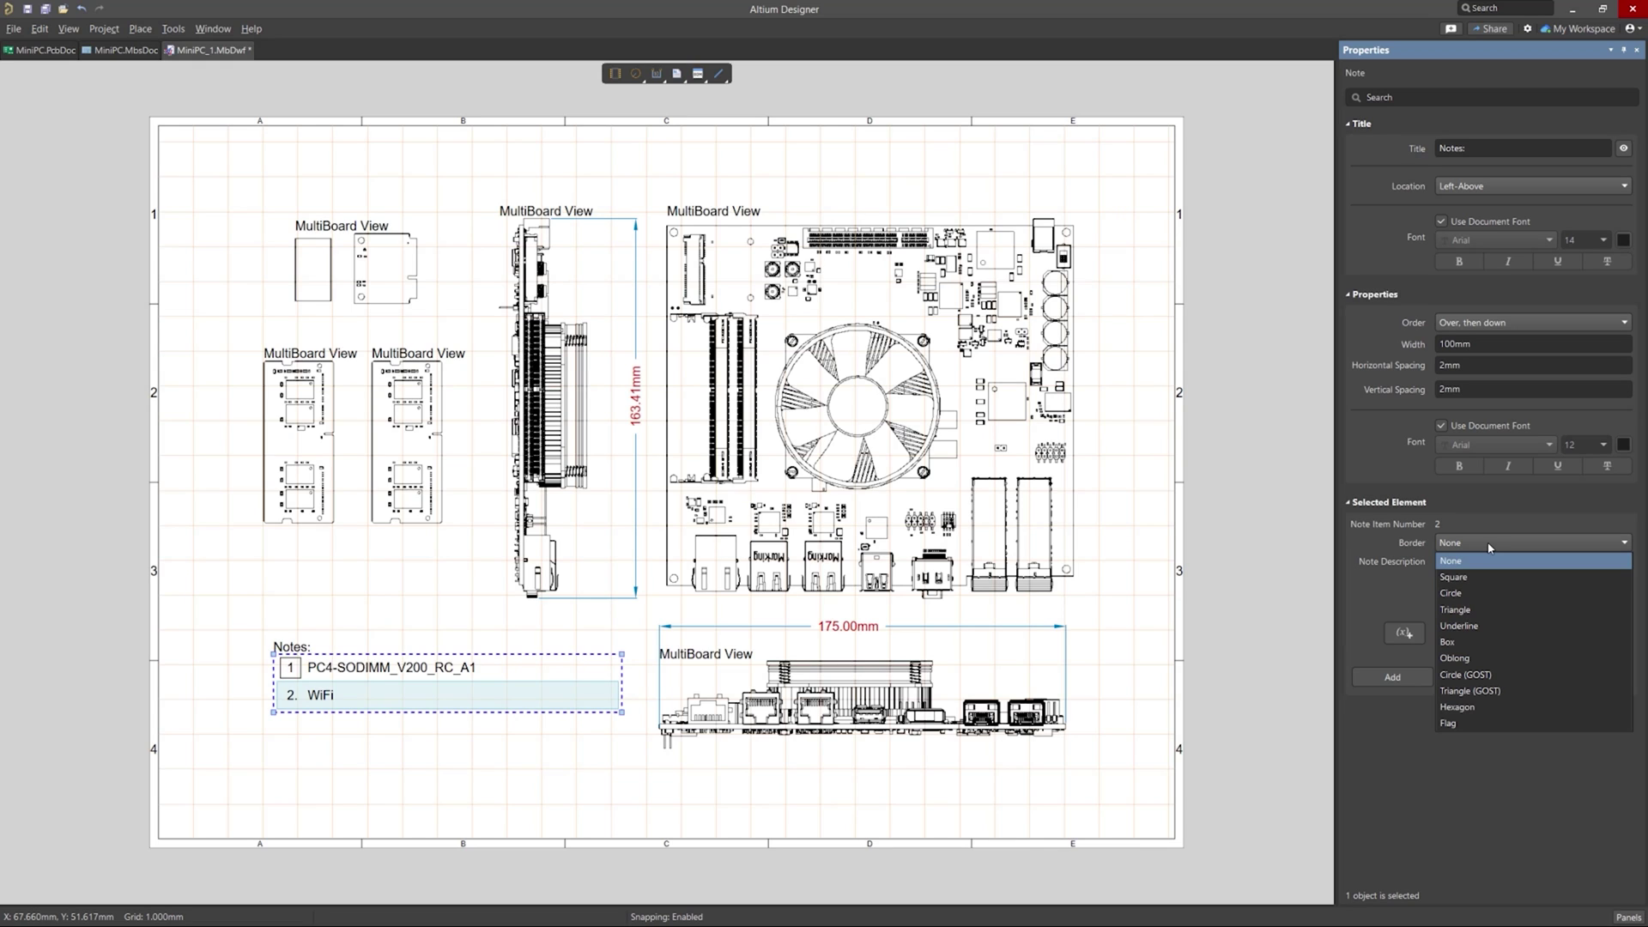
pyautogui.click(1487, 593)
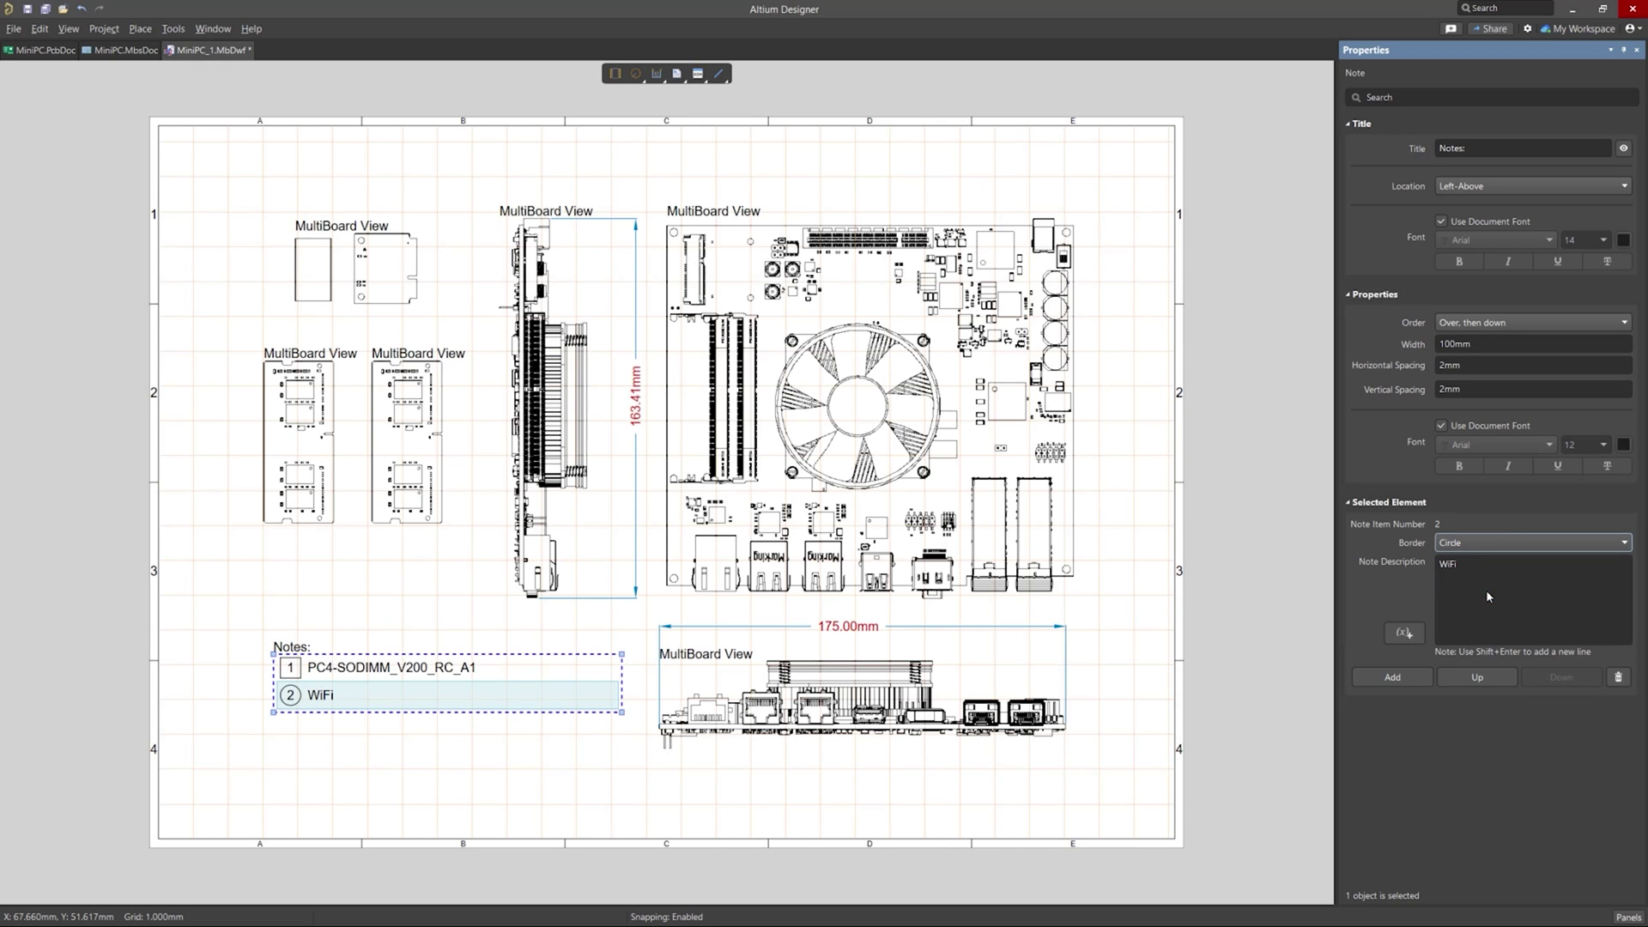
pyautogui.click(404, 766)
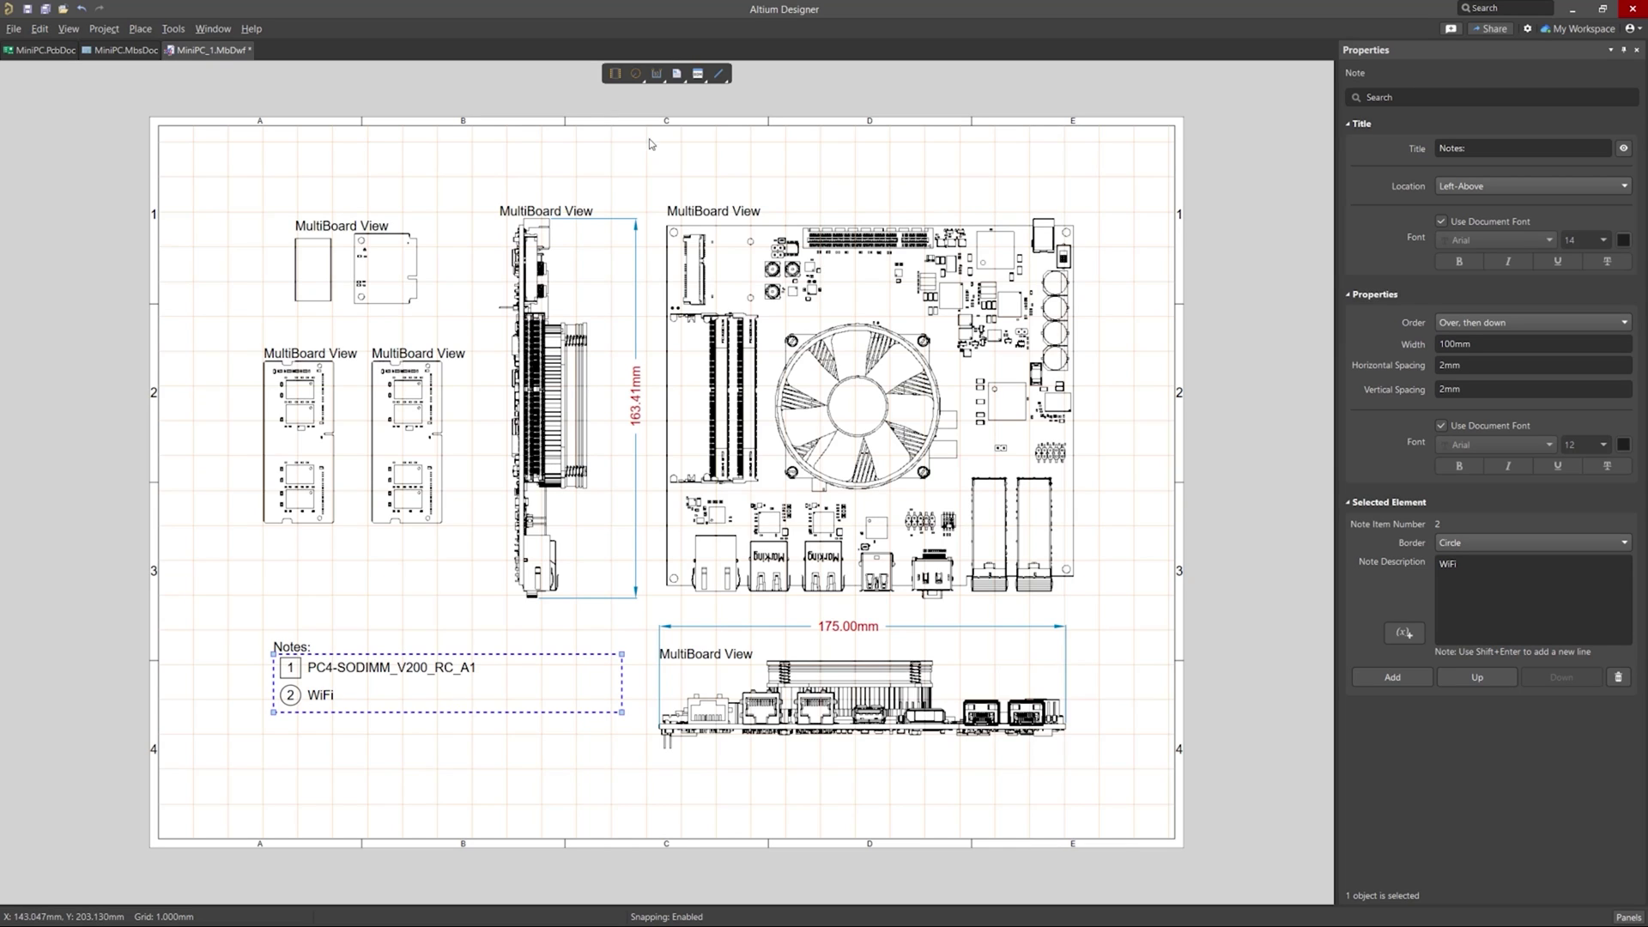
# - Place a callout with its tag below the SODIMM views and leaders to both
pyautogui.click(679, 76)
pyautogui.click(687, 94)
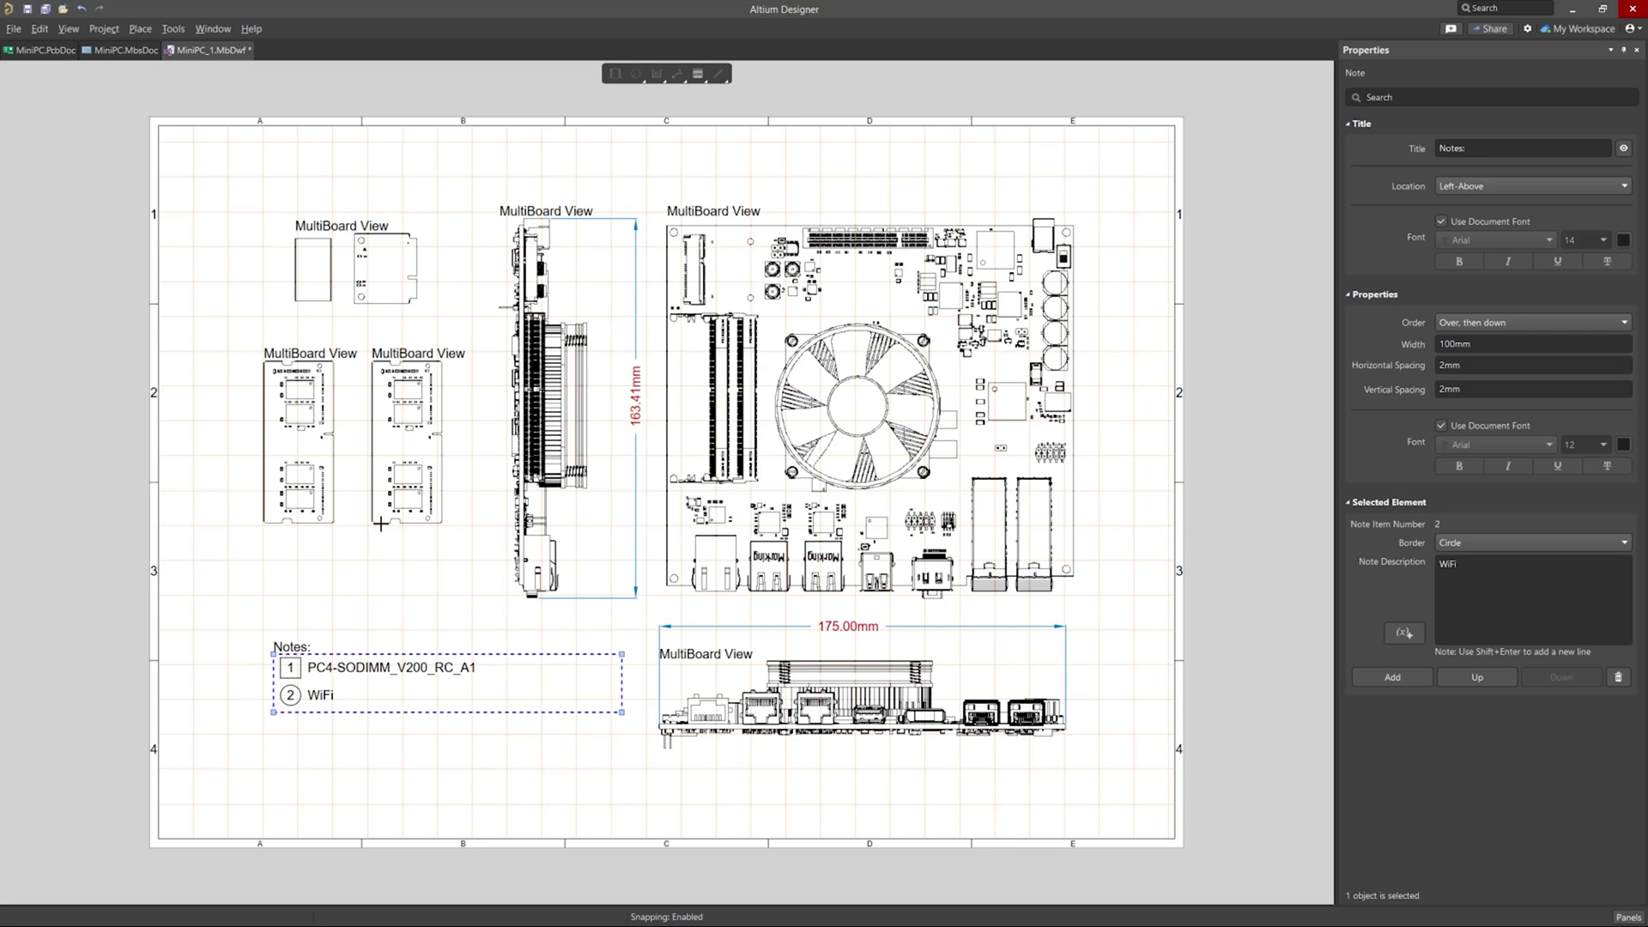
pyautogui.keyDown('ctrl'); pyautogui.scroll(2, 381, 526); pyautogui.keyUp('ctrl')
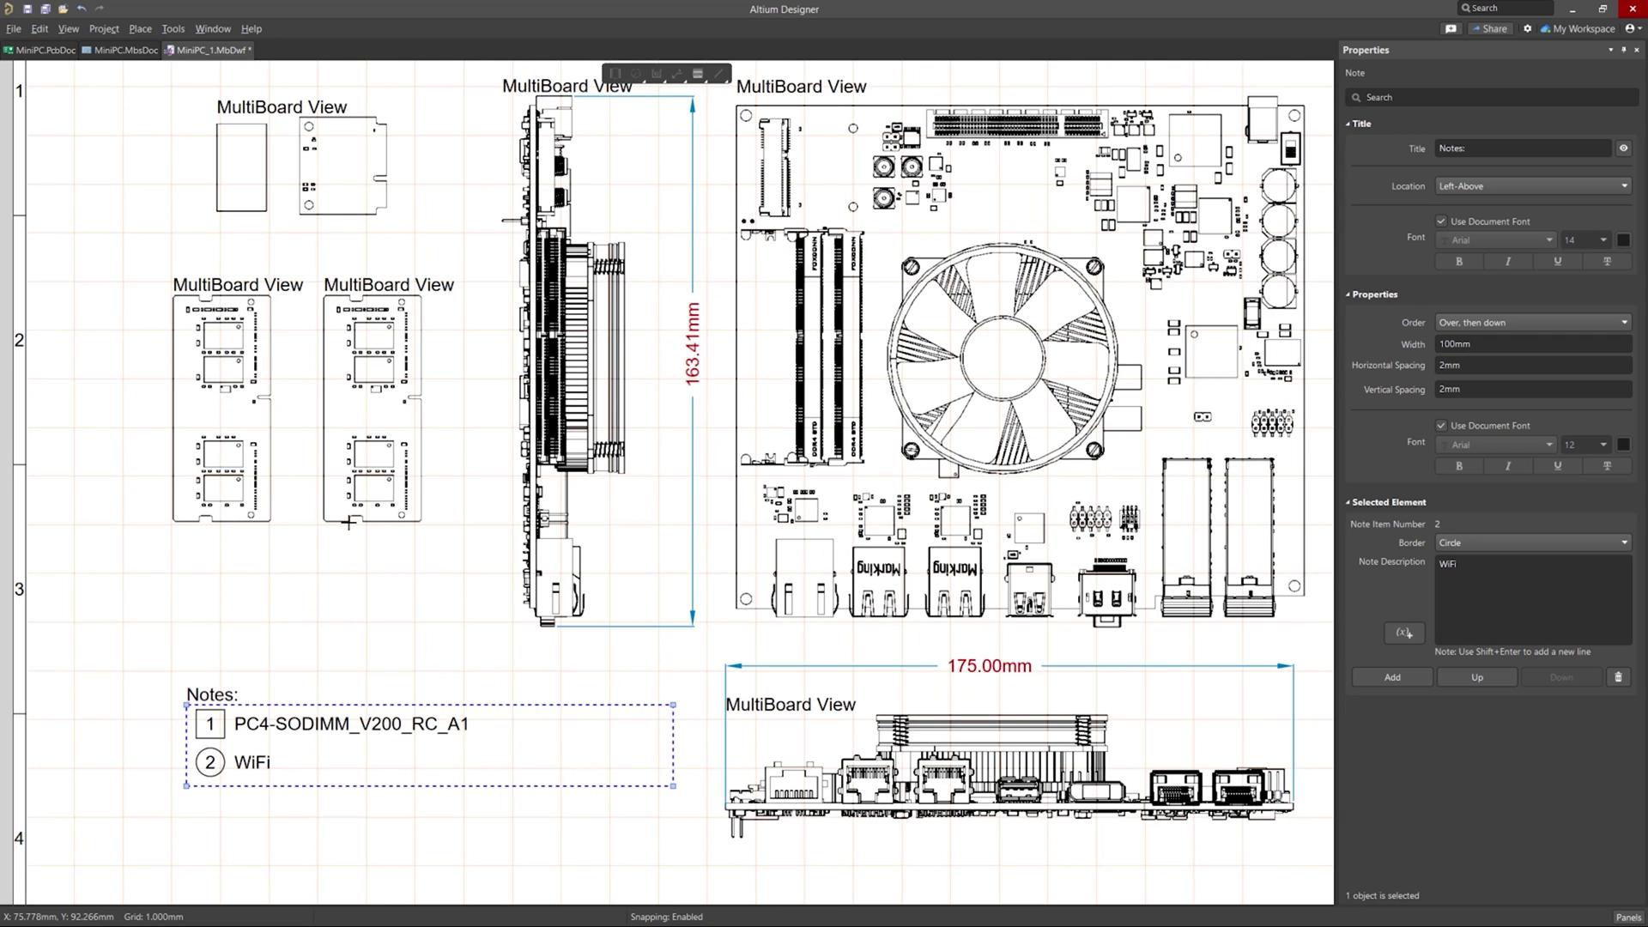
pyautogui.click(337, 520)
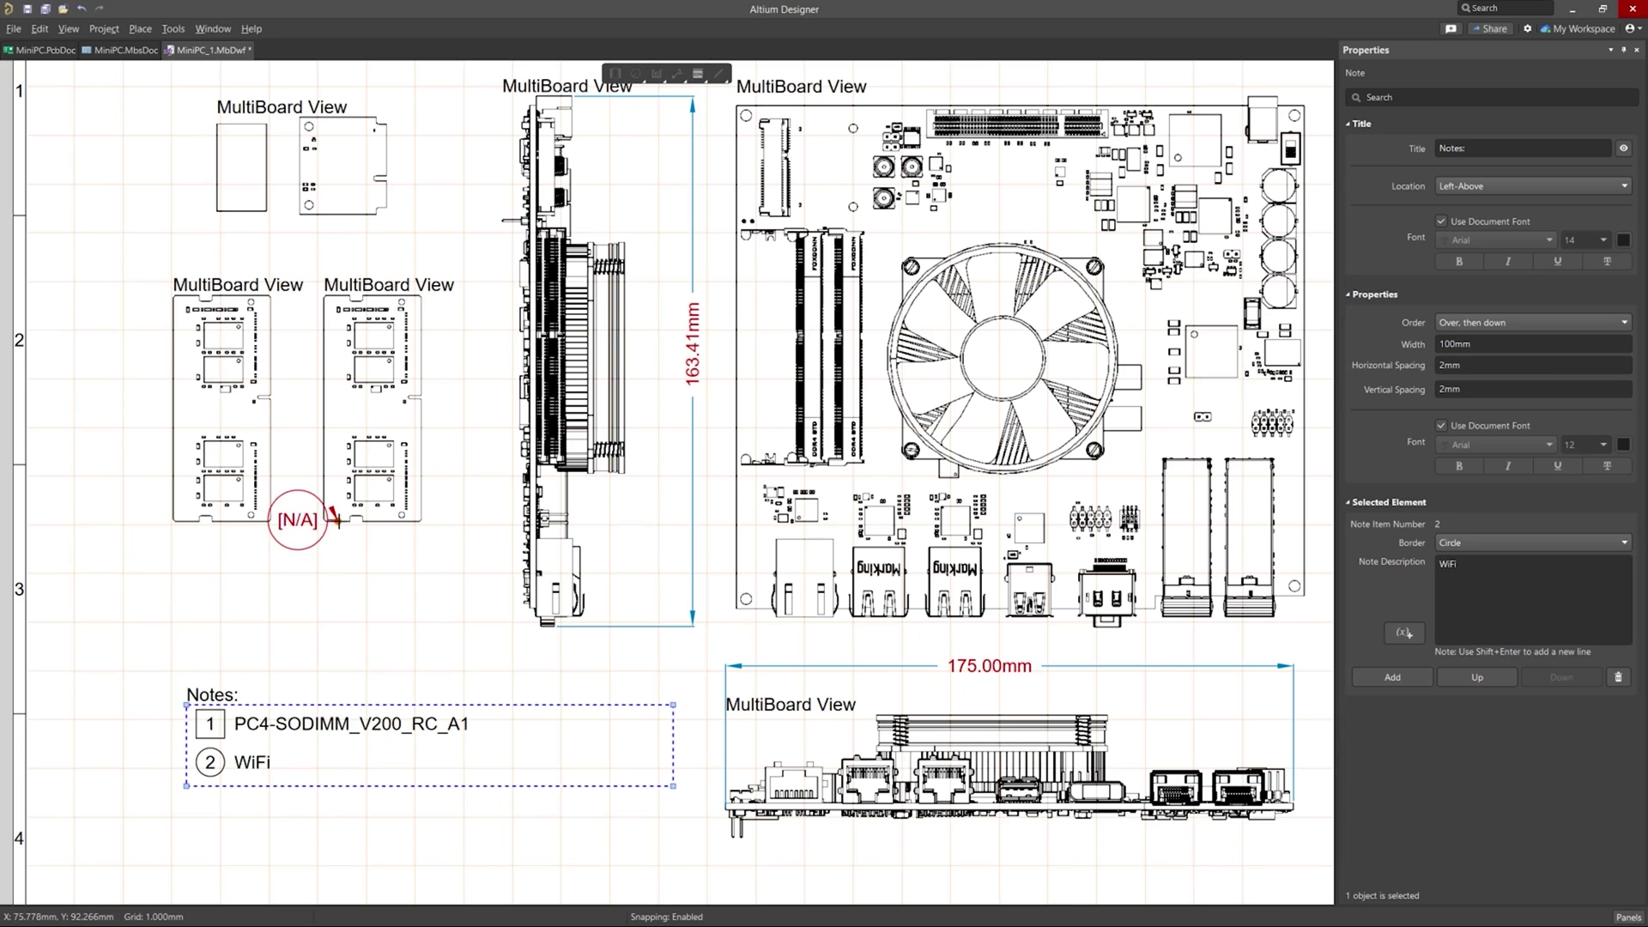
pyautogui.click(331, 608)
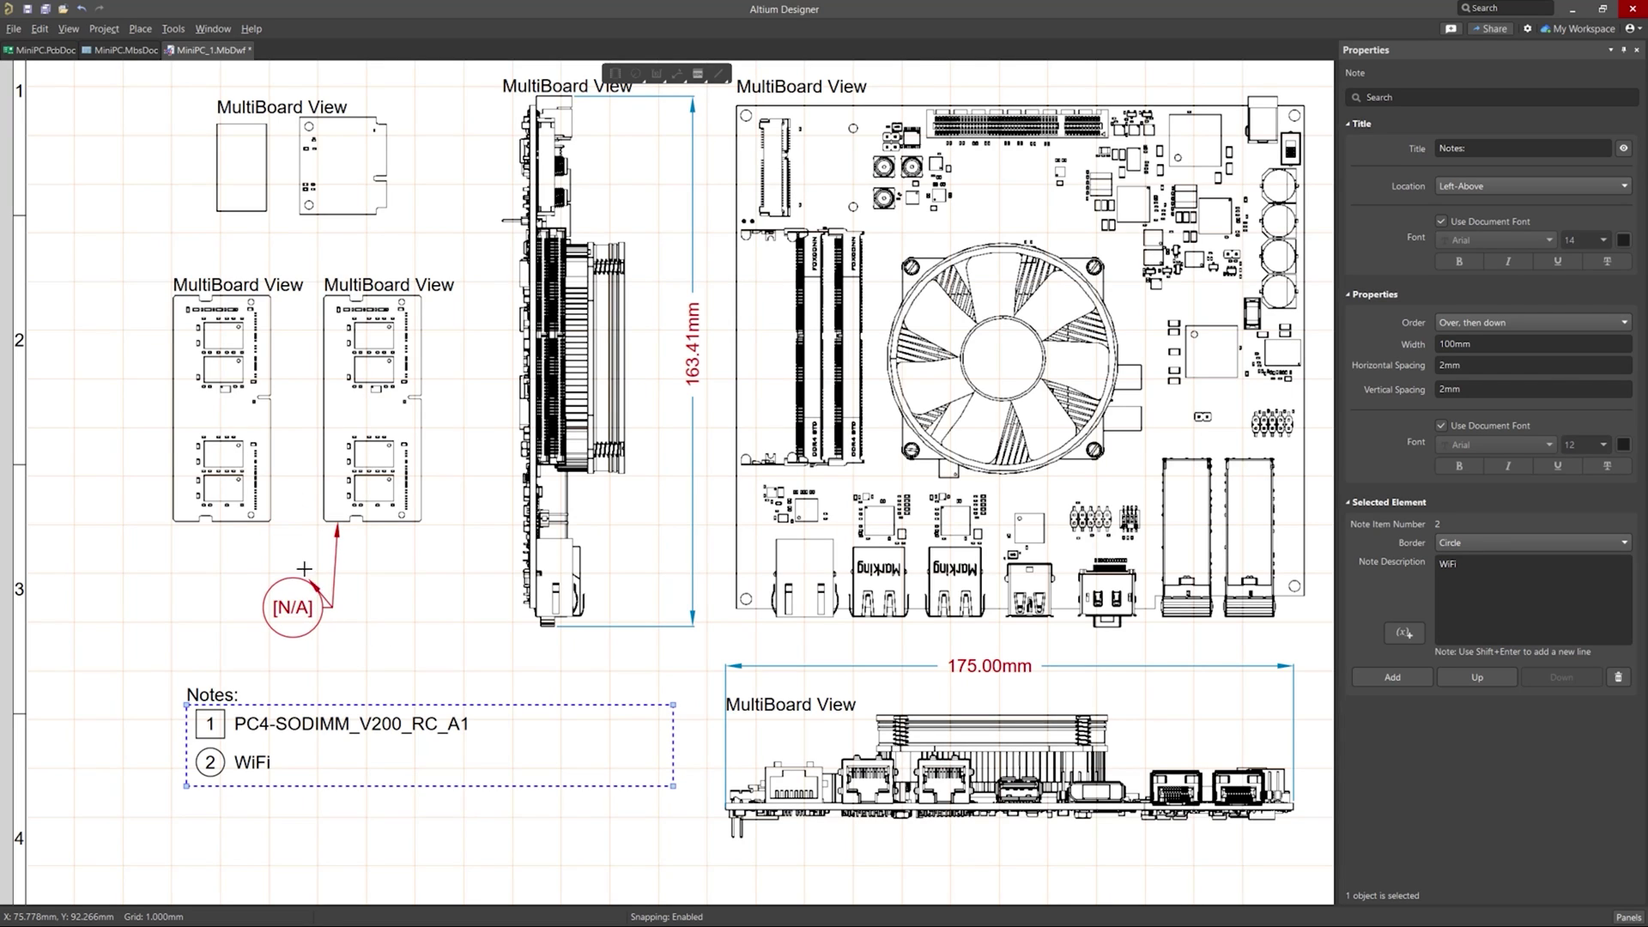
pyautogui.click(270, 522)
pyautogui.rightClick(296, 606)
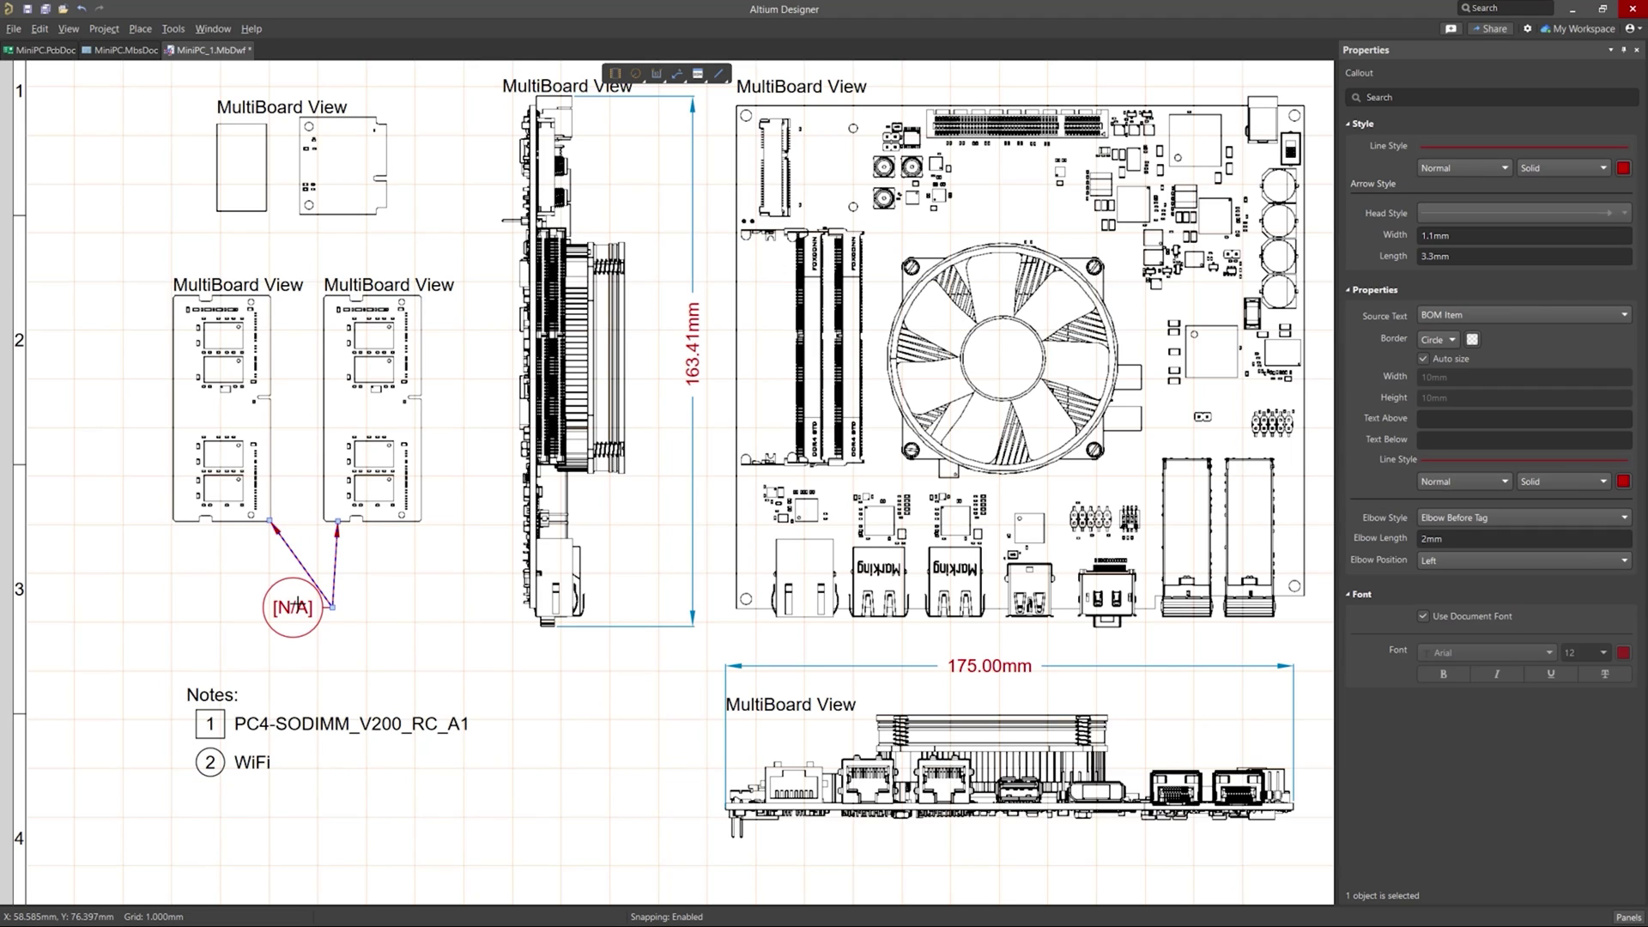
# - Set the callout's Source Text to Note Item, linked to note item 1
pyautogui.click(1476, 316)
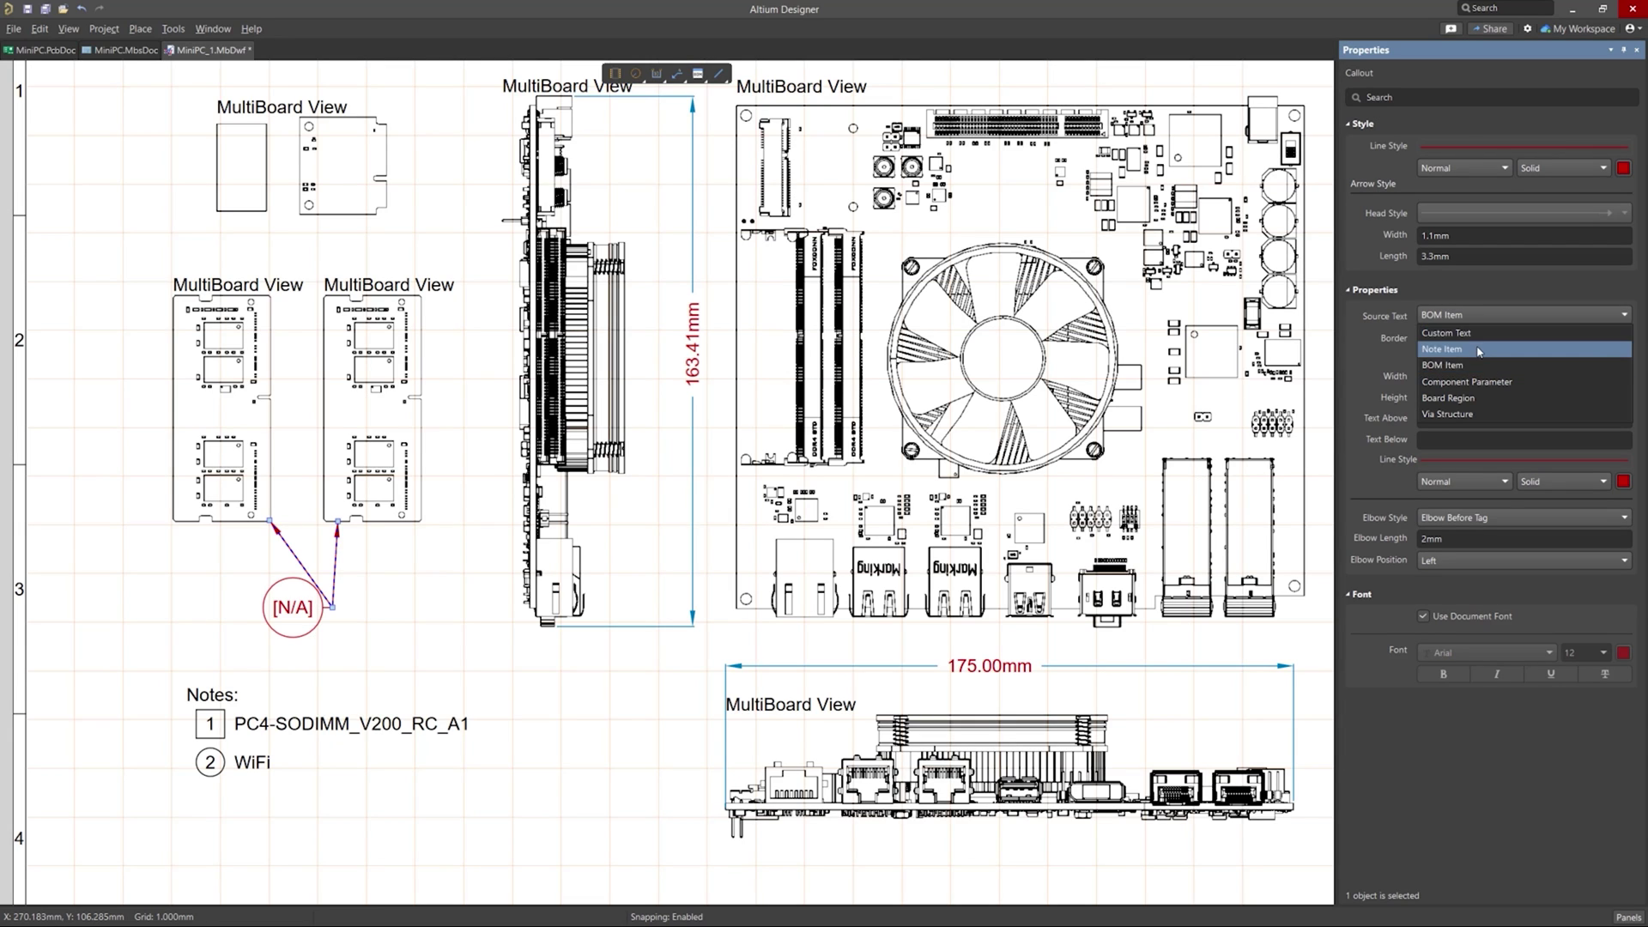
pyautogui.click(1476, 349)
pyautogui.click(1483, 339)
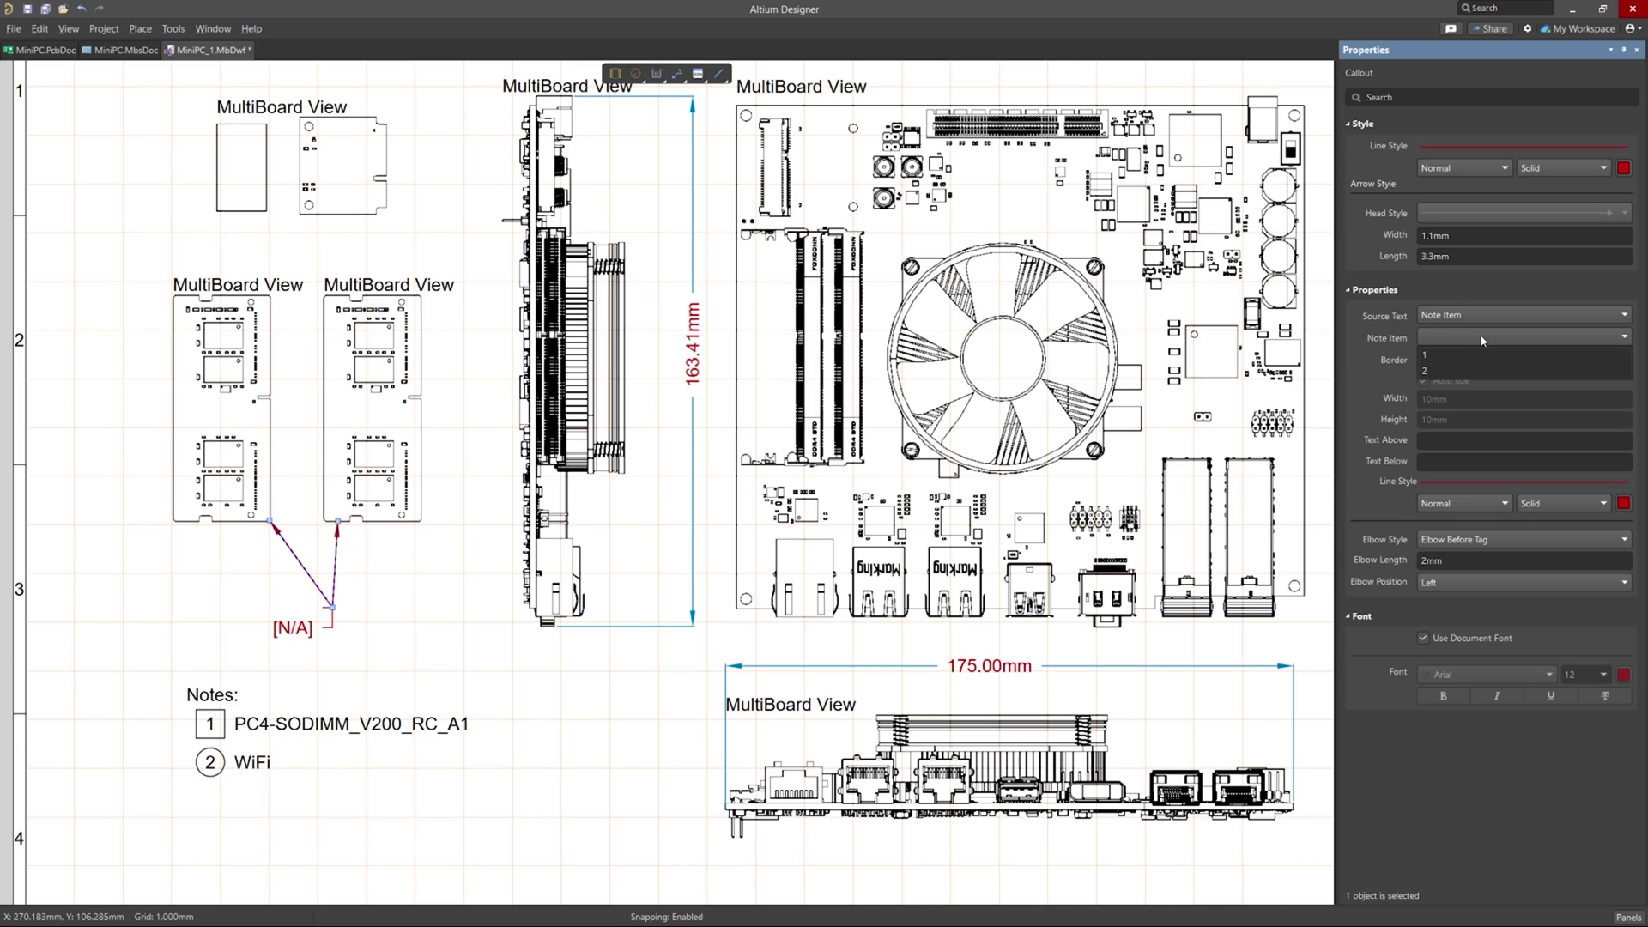
pyautogui.click(1477, 355)
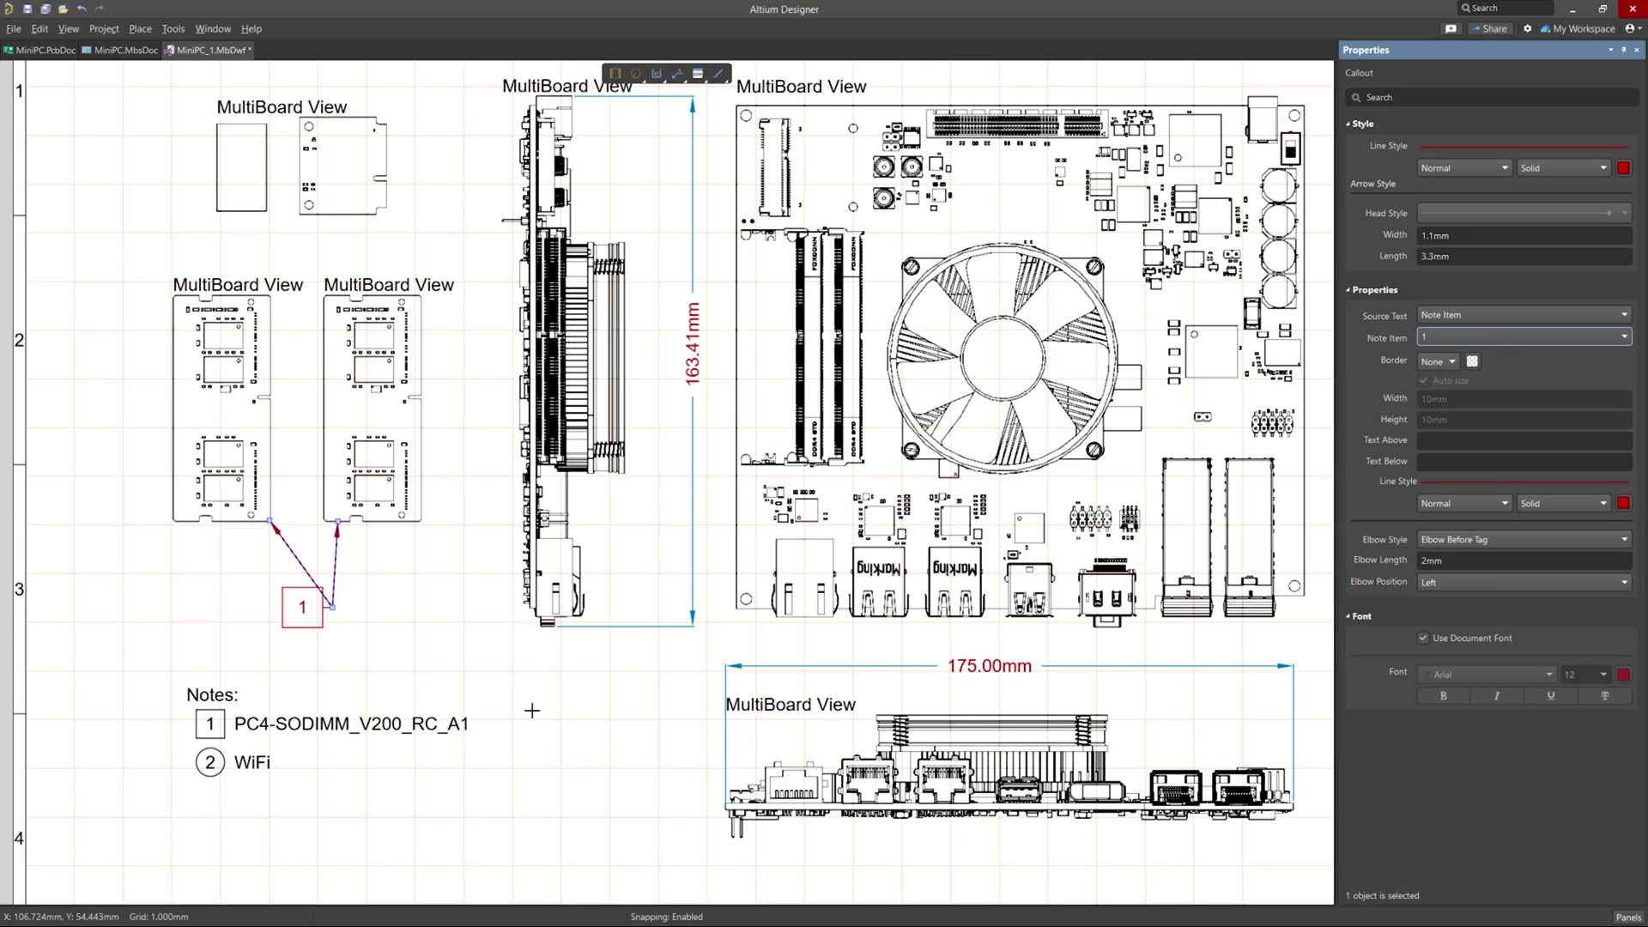
pyautogui.click(479, 708)
pyautogui.scroll(3, 468, 636)
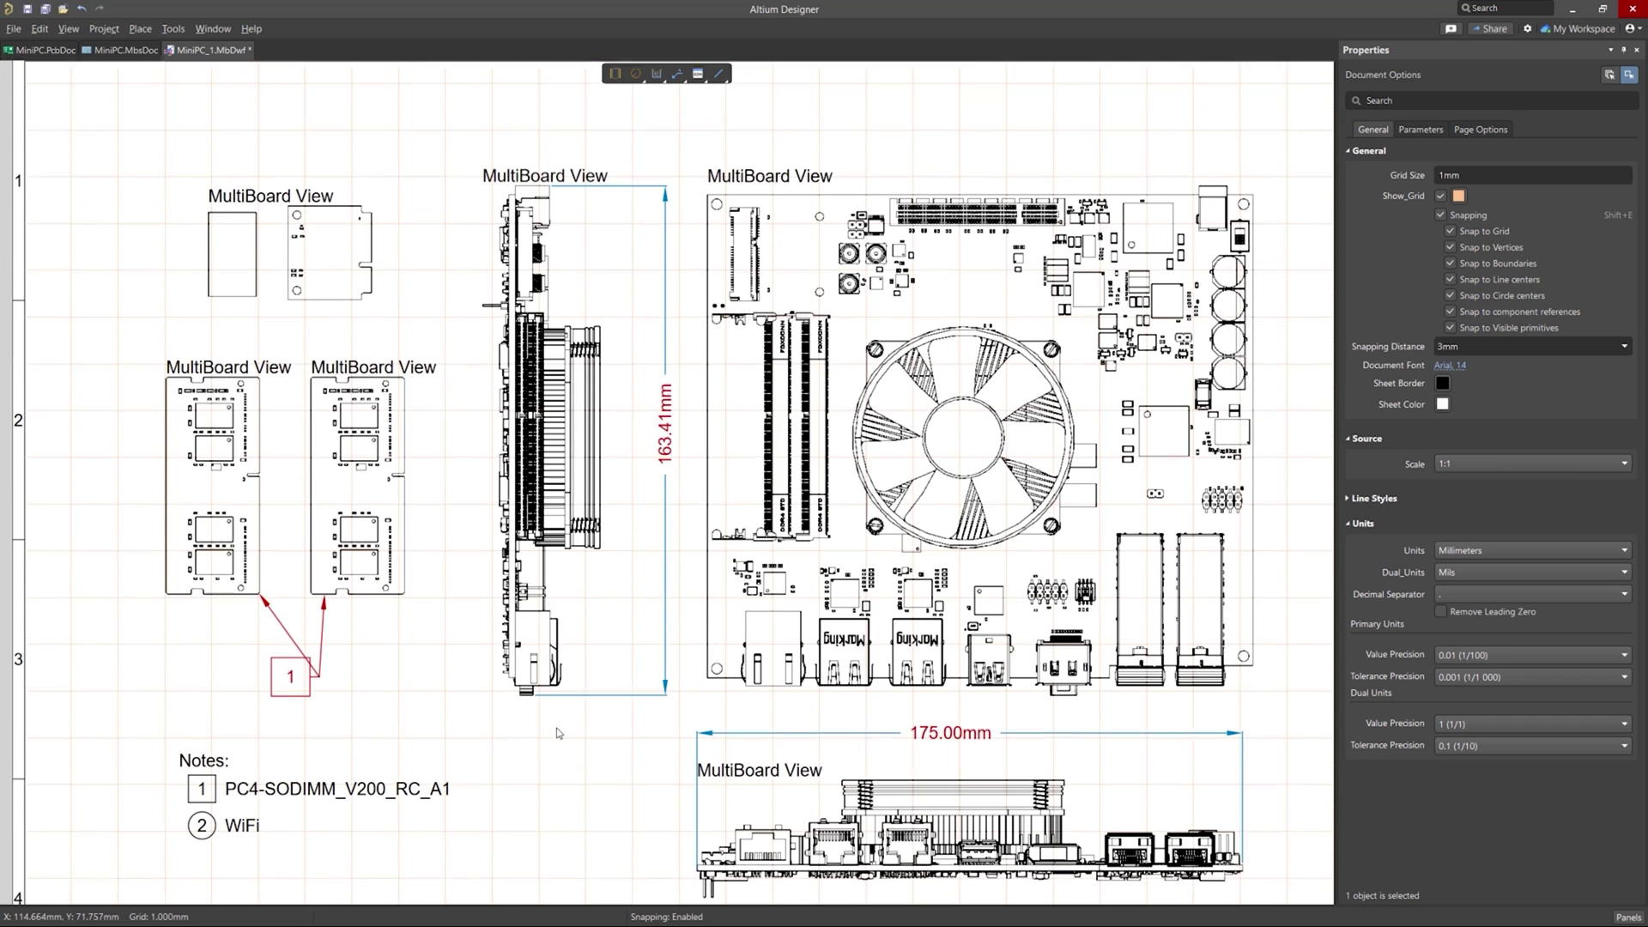
# - Place a second callout pointing at the WiFi board view's top edge
pyautogui.click(704, 77)
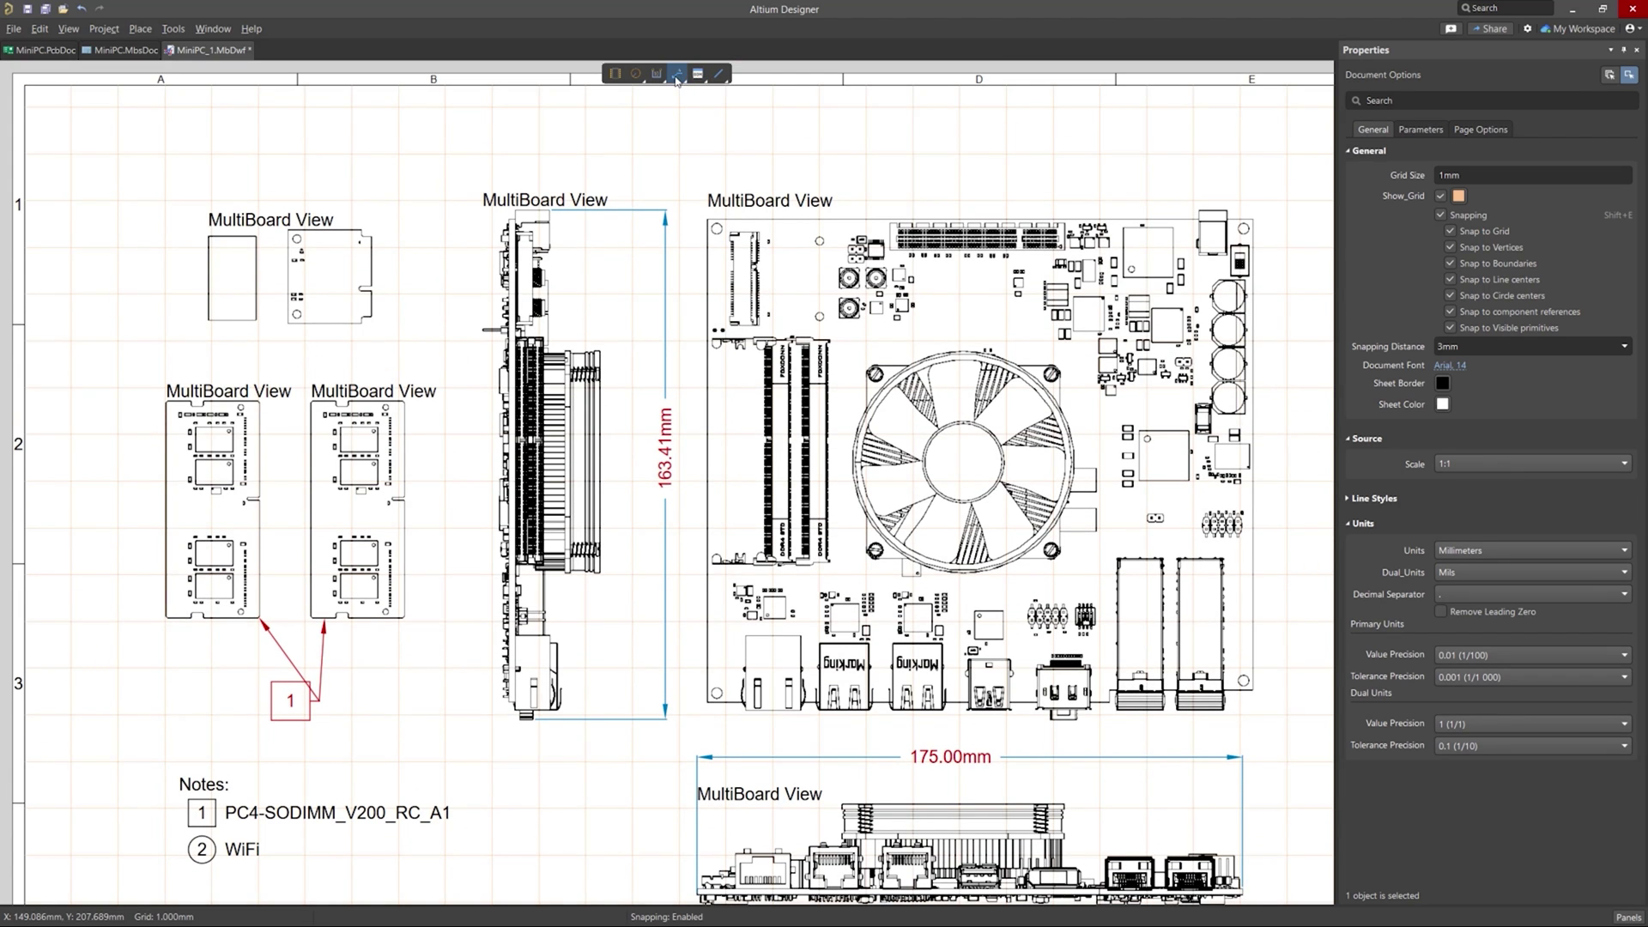
pyautogui.click(677, 77)
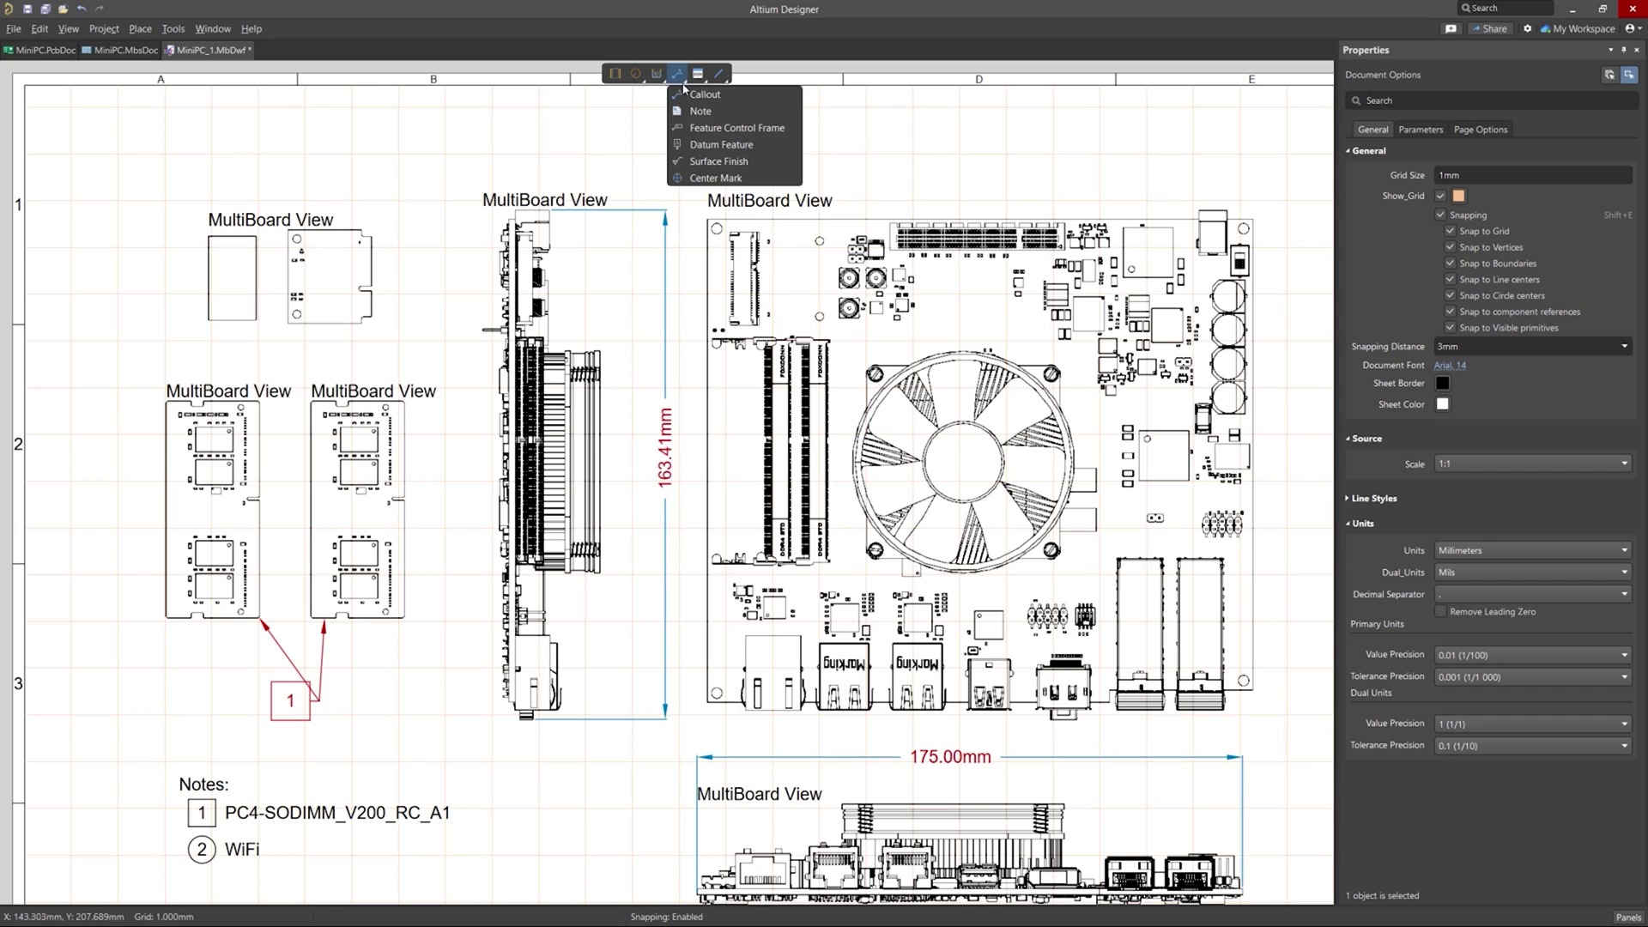
pyautogui.click(731, 95)
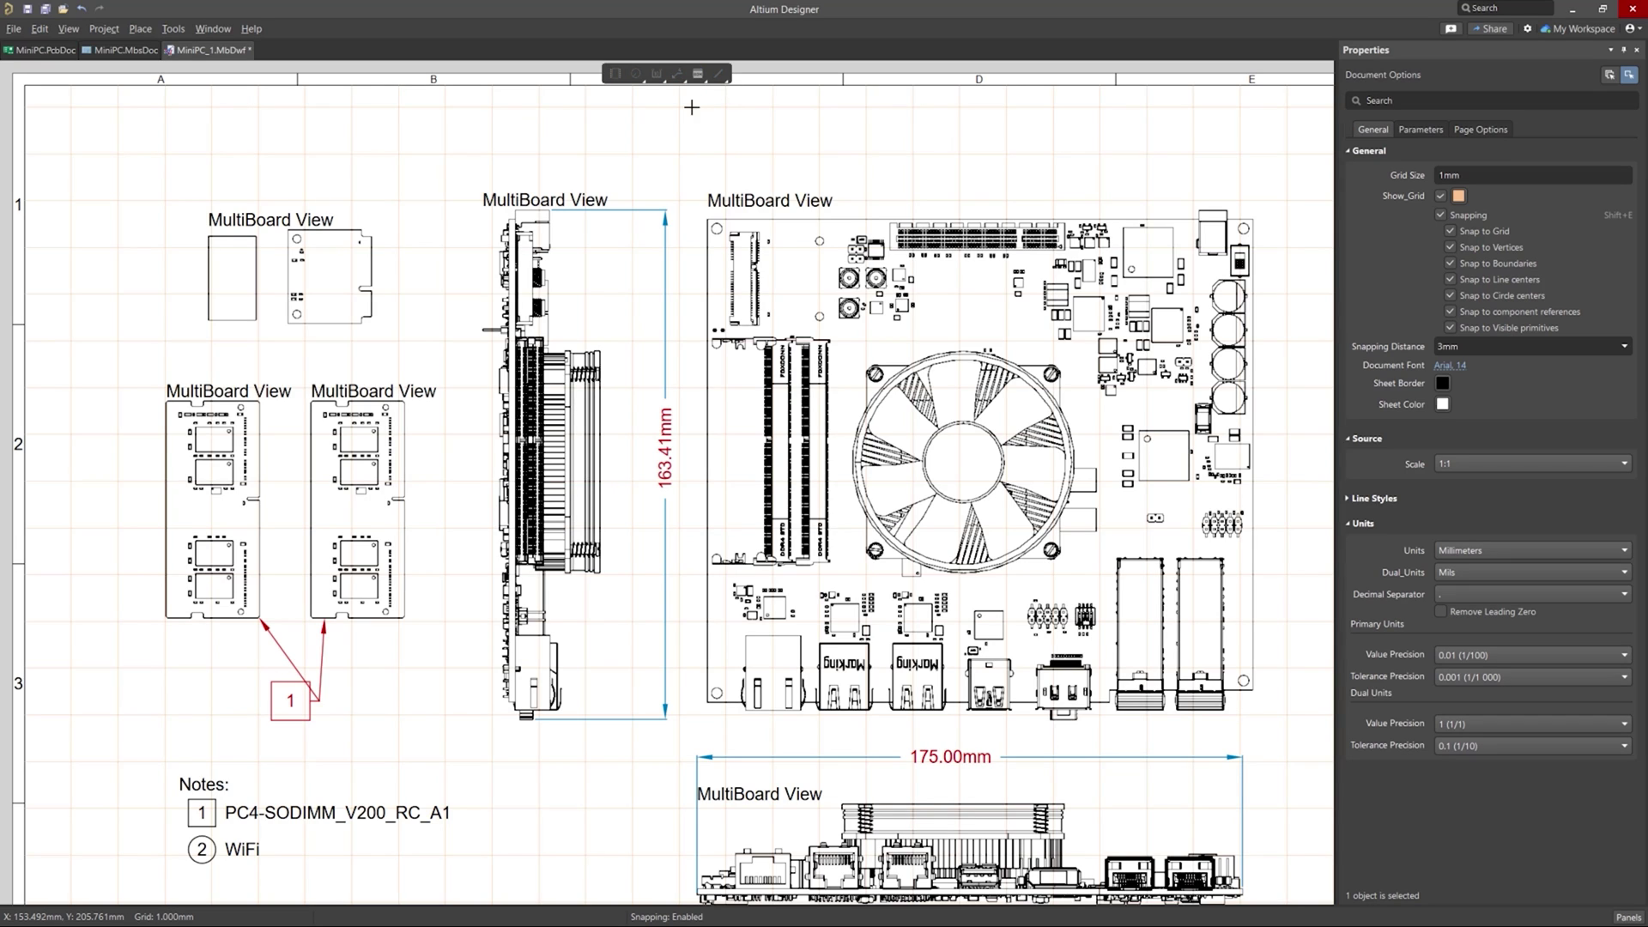
pyautogui.click(332, 228)
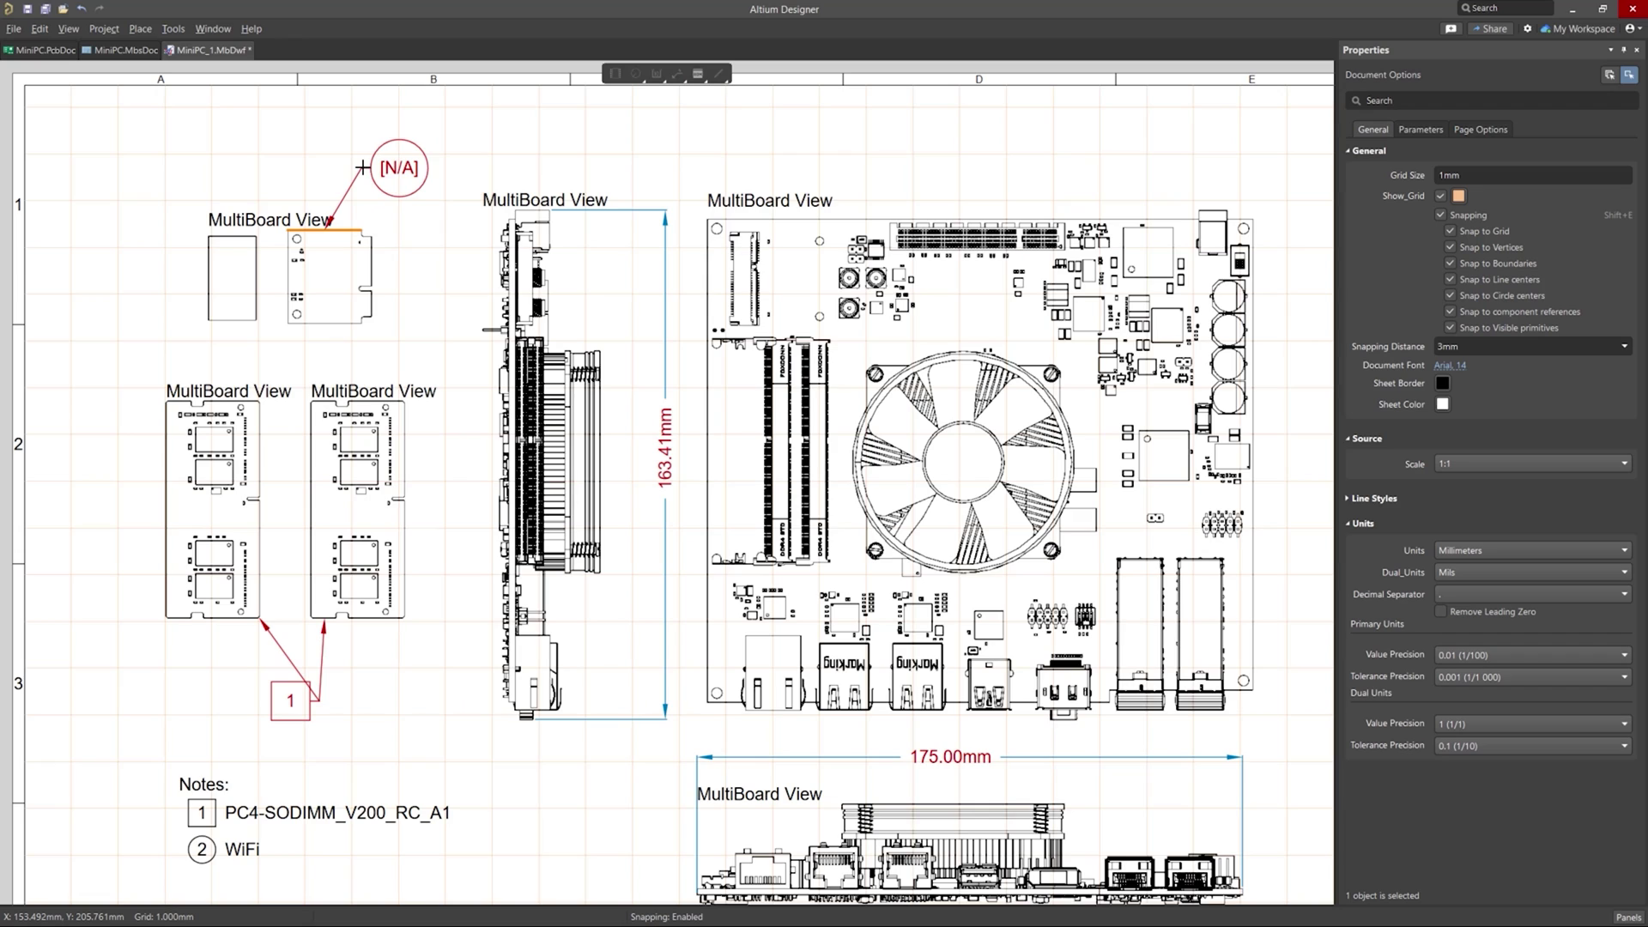
pyautogui.click(367, 161)
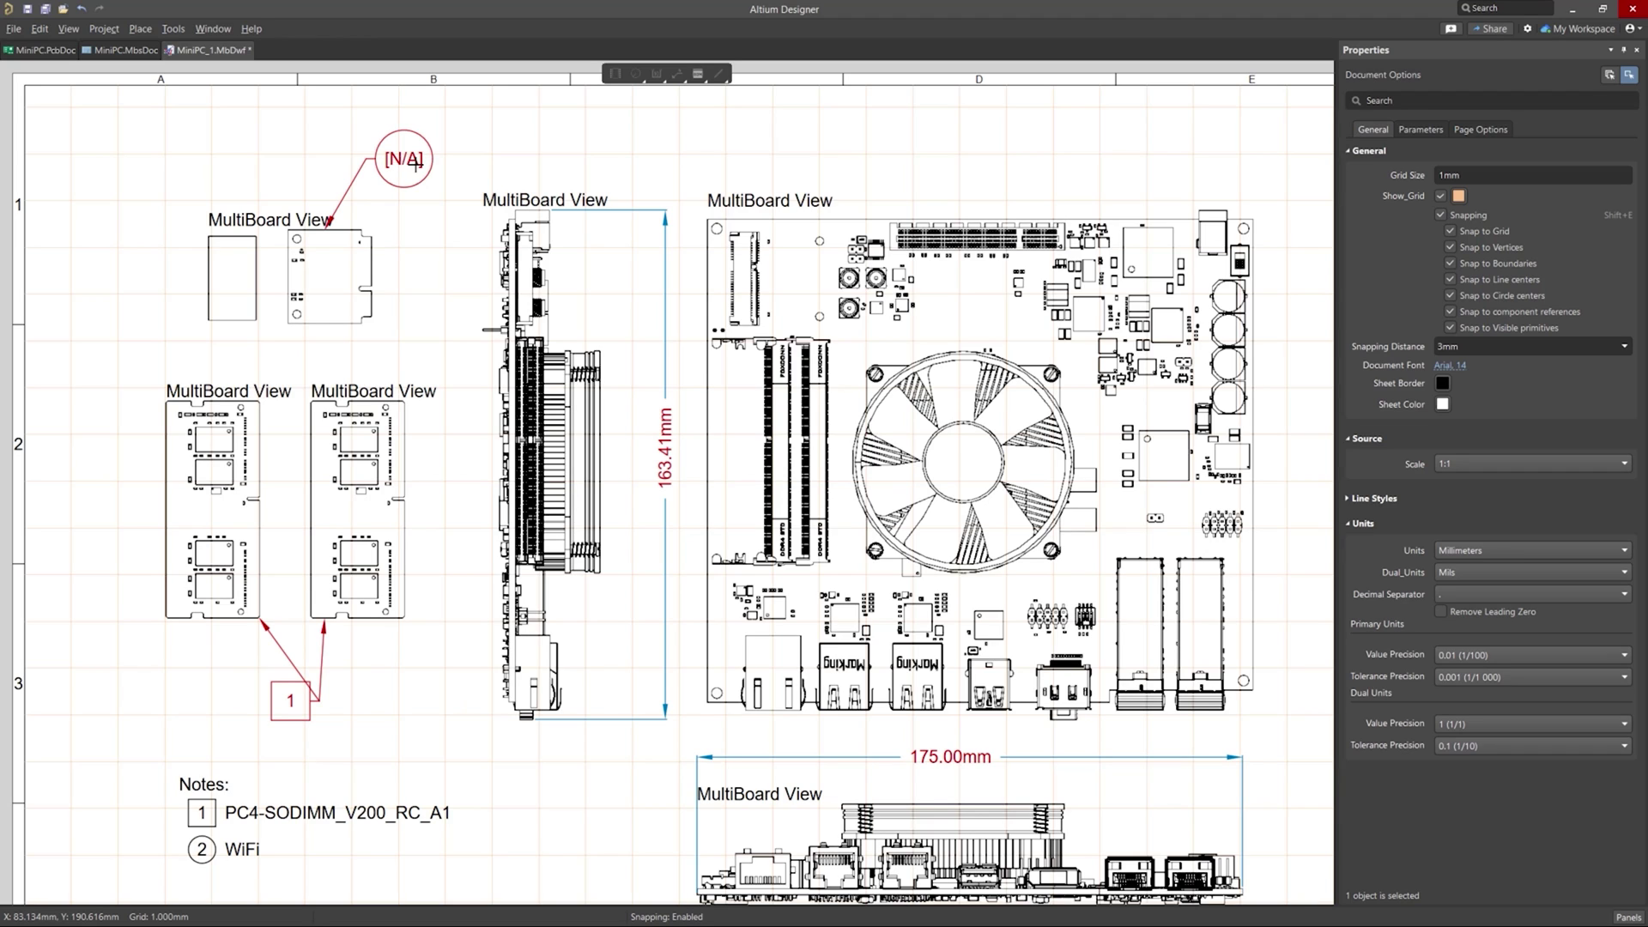
pyautogui.rightClick(404, 162)
pyautogui.click(406, 162)
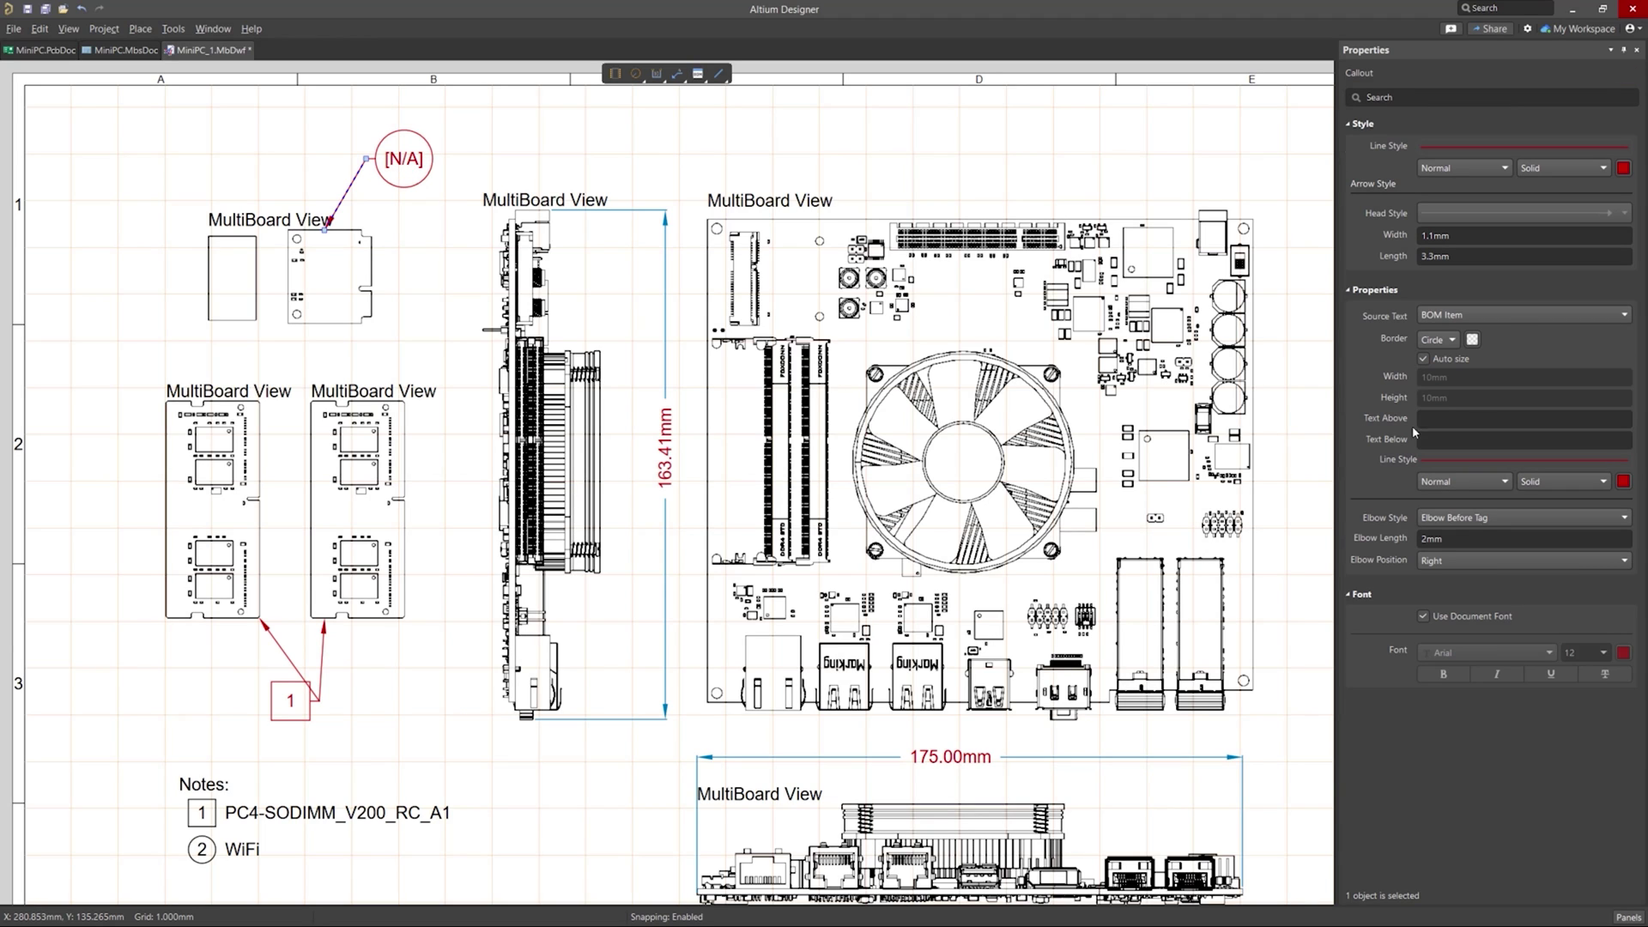
# - Link the new callout to note item 2 and fit the whole sheet in view
pyautogui.click(1507, 316)
pyautogui.click(1476, 343)
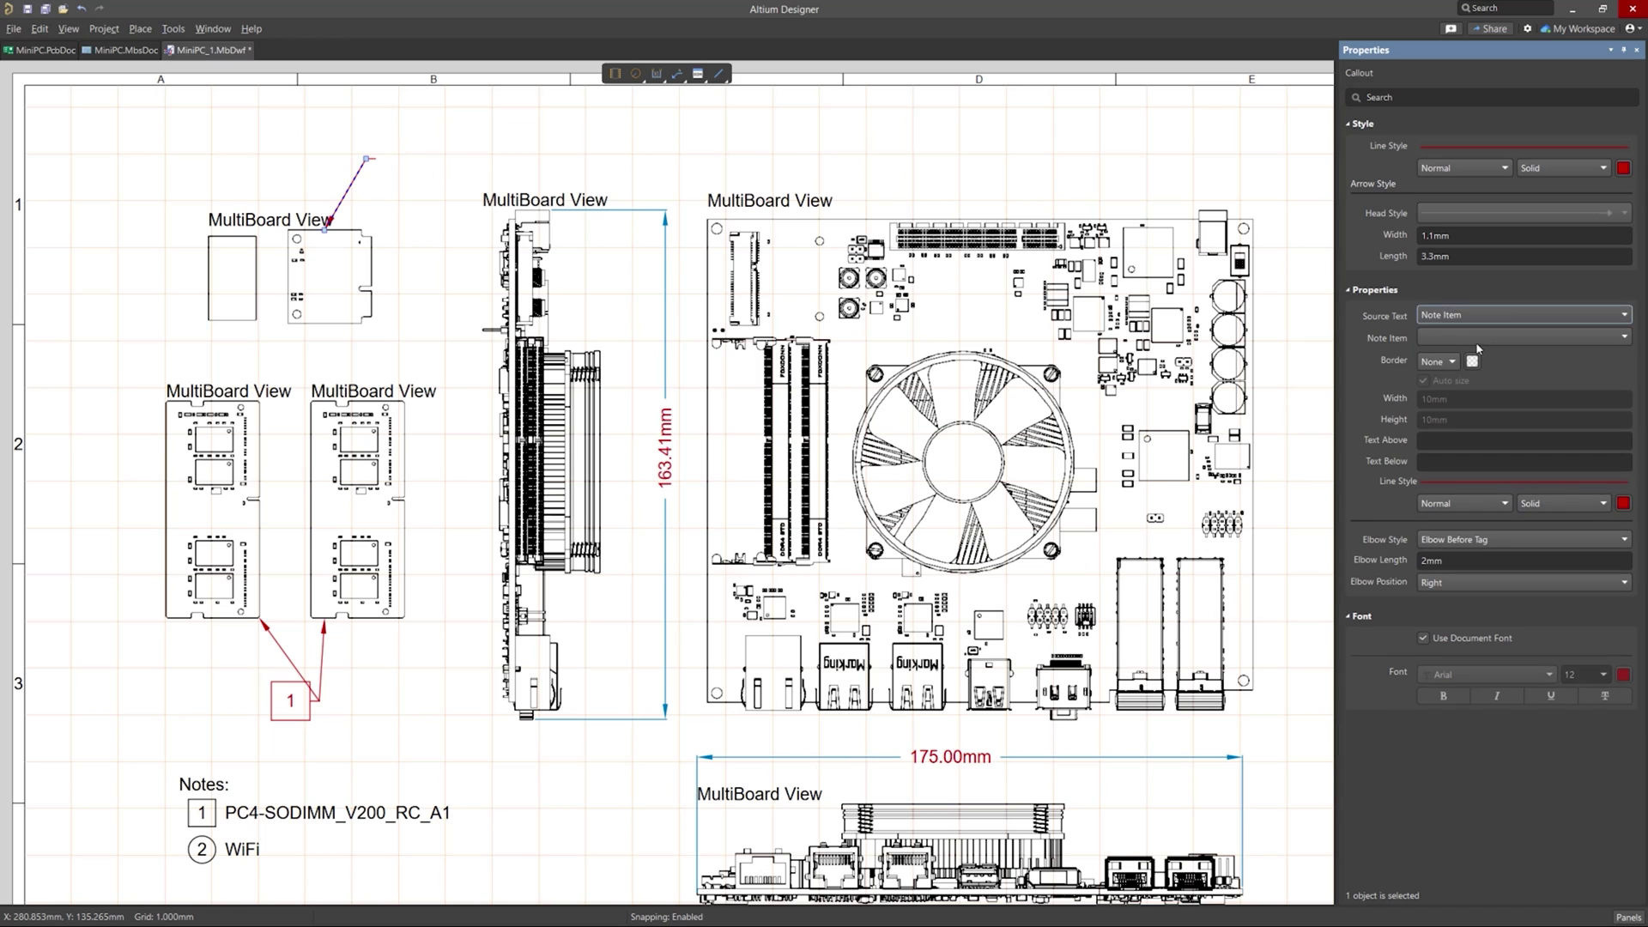
pyautogui.click(1476, 337)
pyautogui.click(1472, 370)
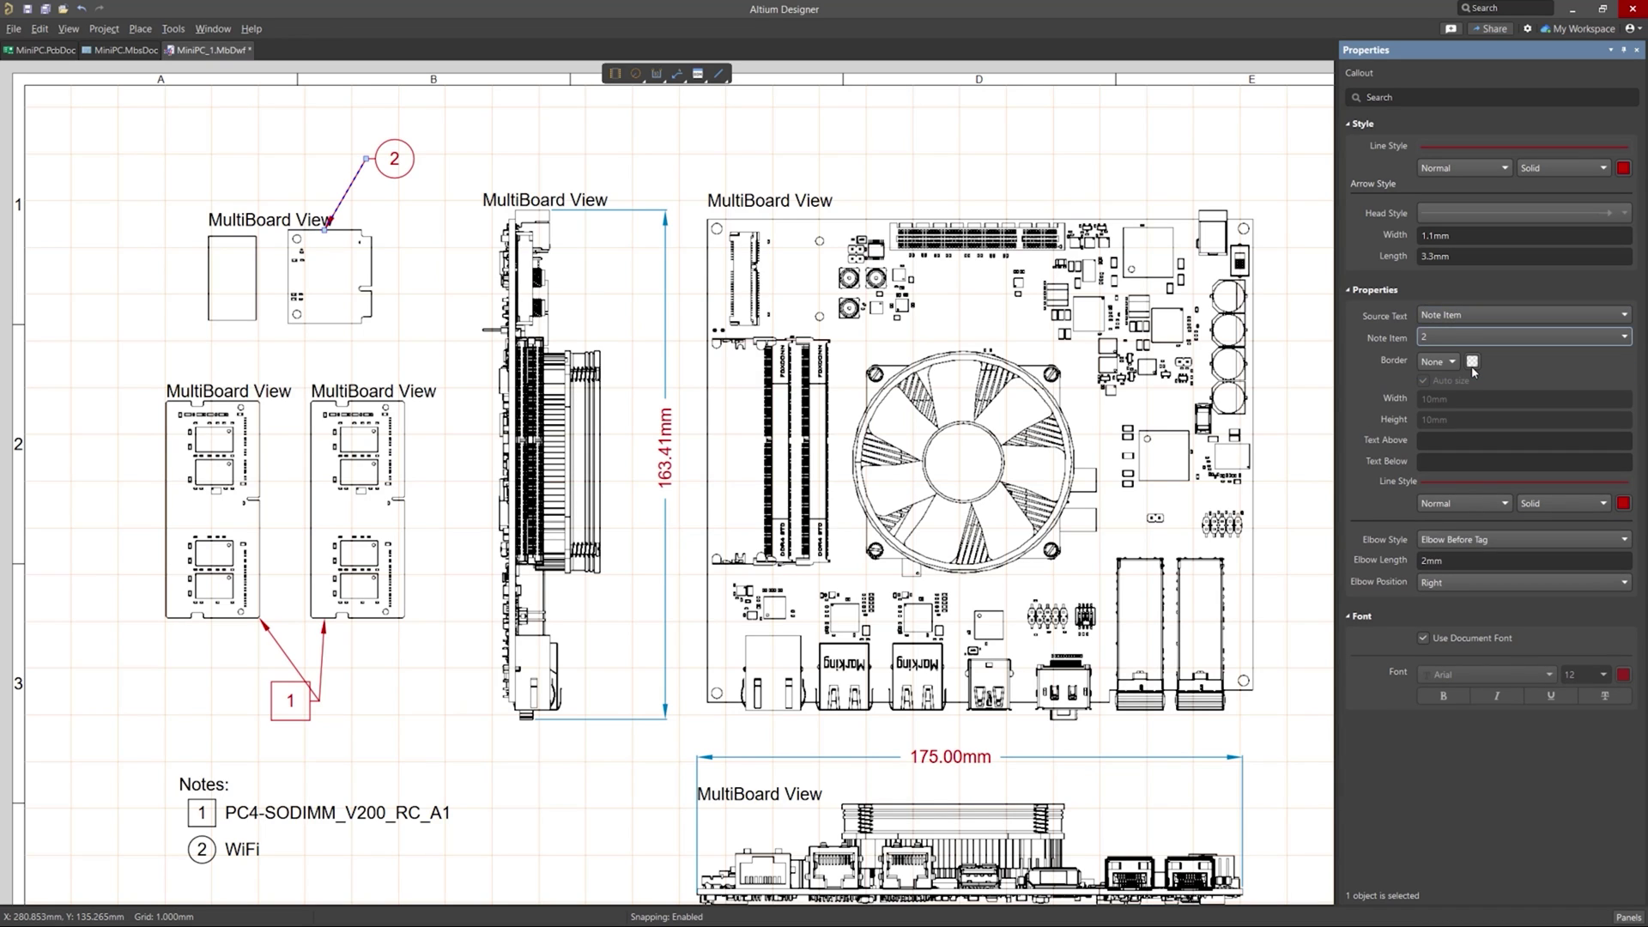
pyautogui.click(434, 712)
pyautogui.hotkey('ctrl', 'pagedown')
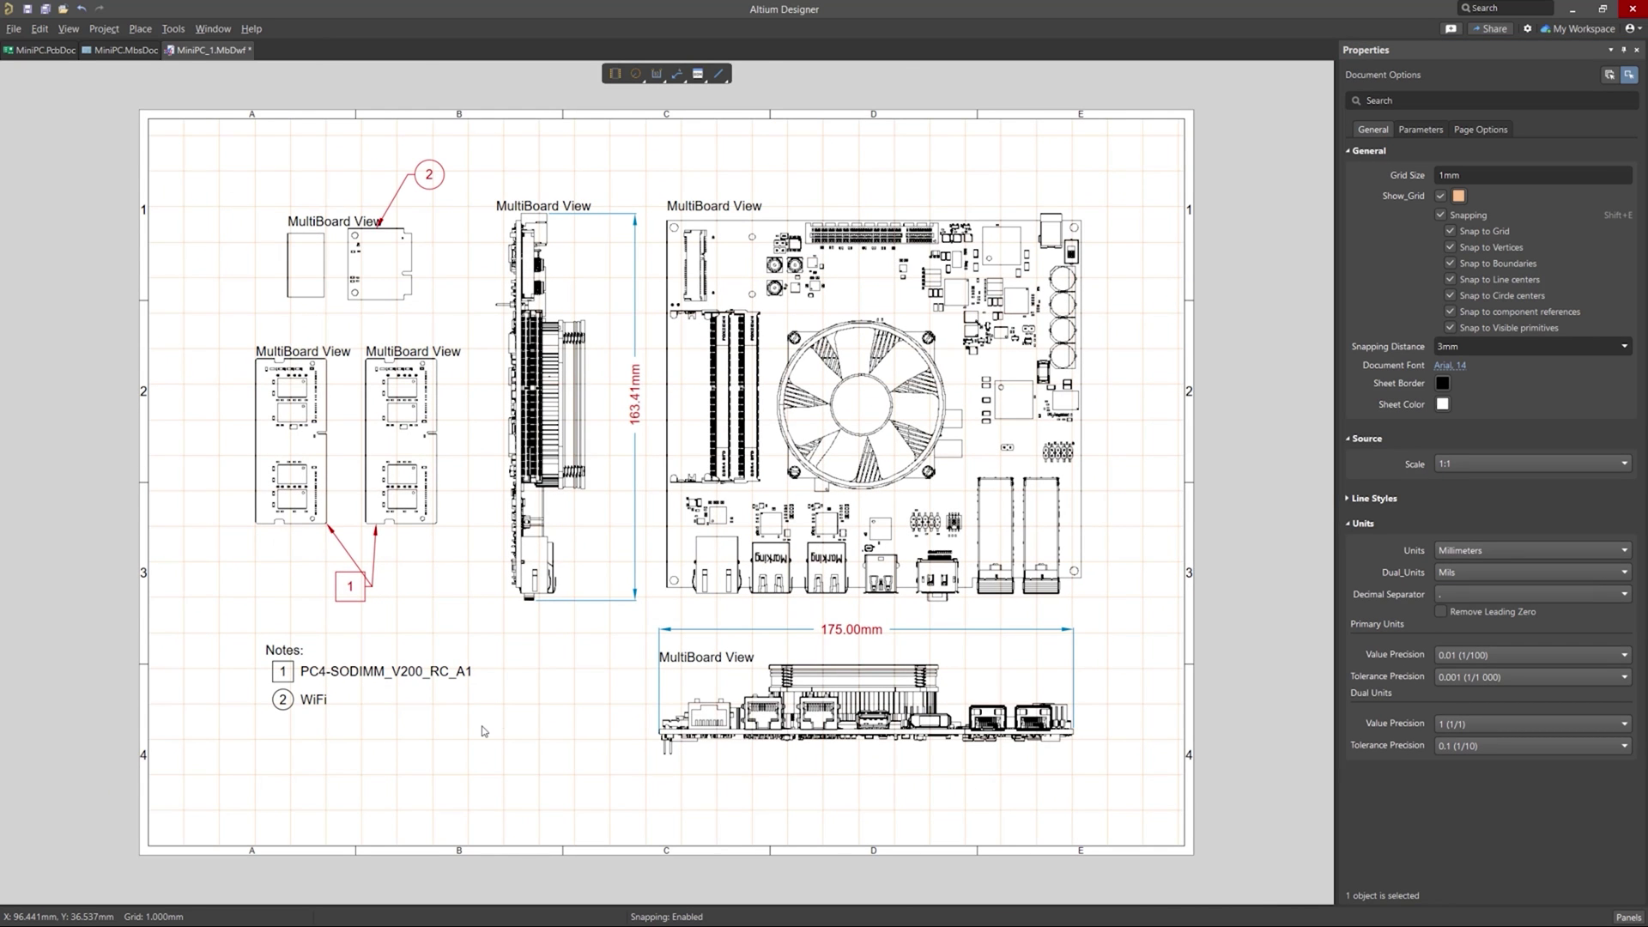
# - Add a blank second sheet to the MiniPC_1 drawing and scroll down to page 2
pyautogui.click(630, 401)
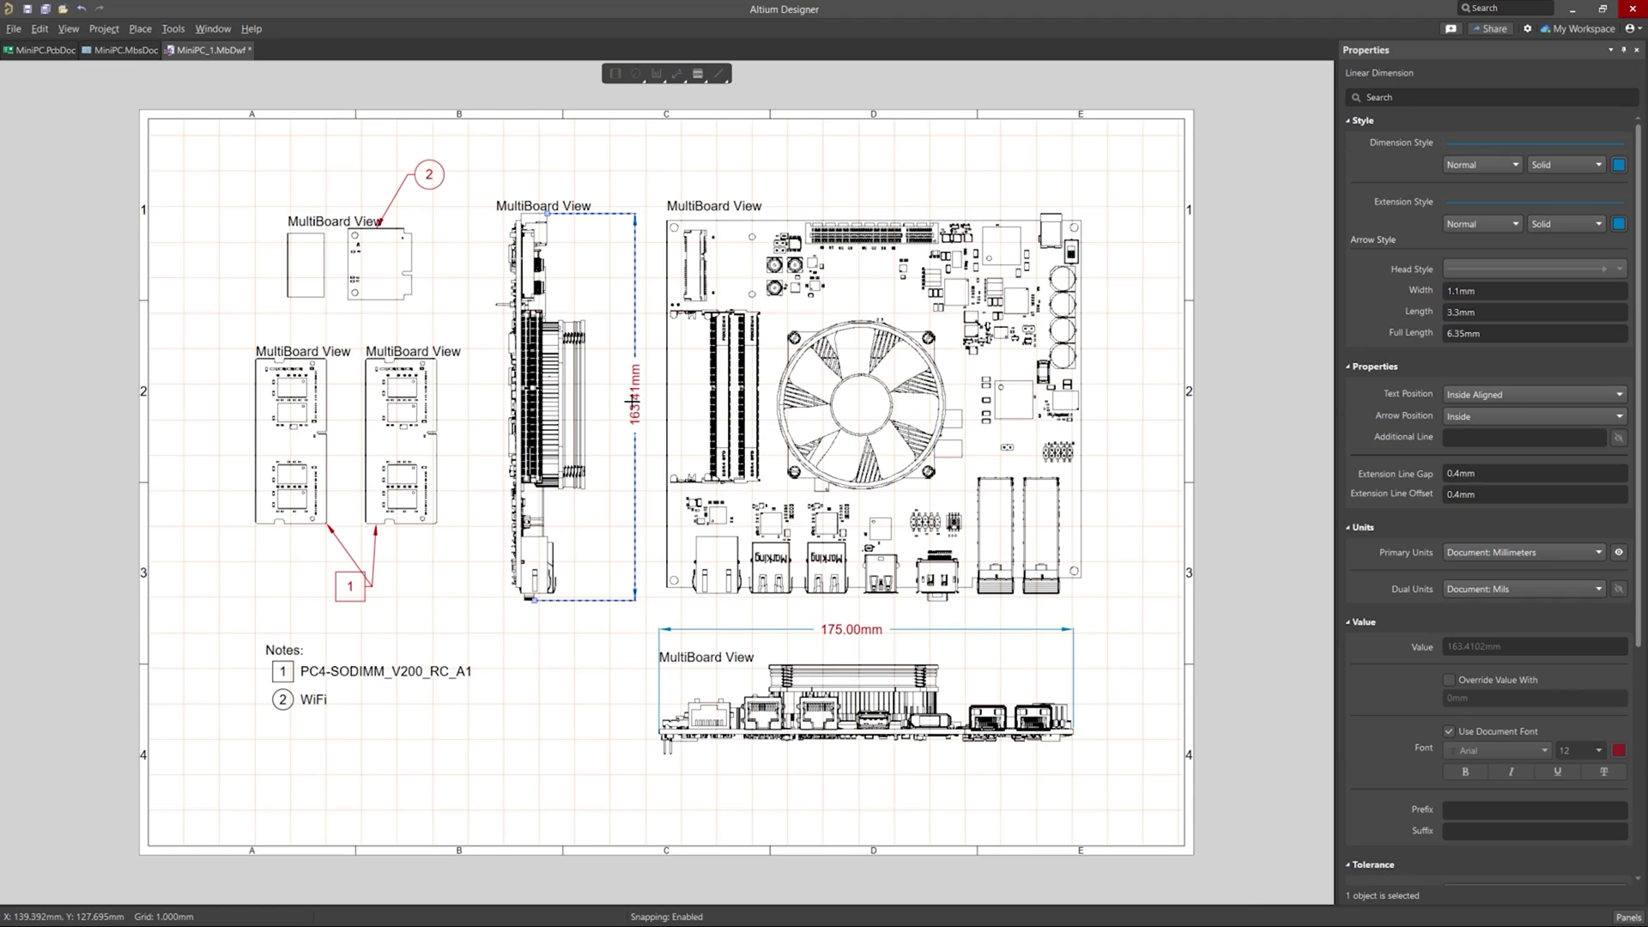
pyautogui.click(541, 663)
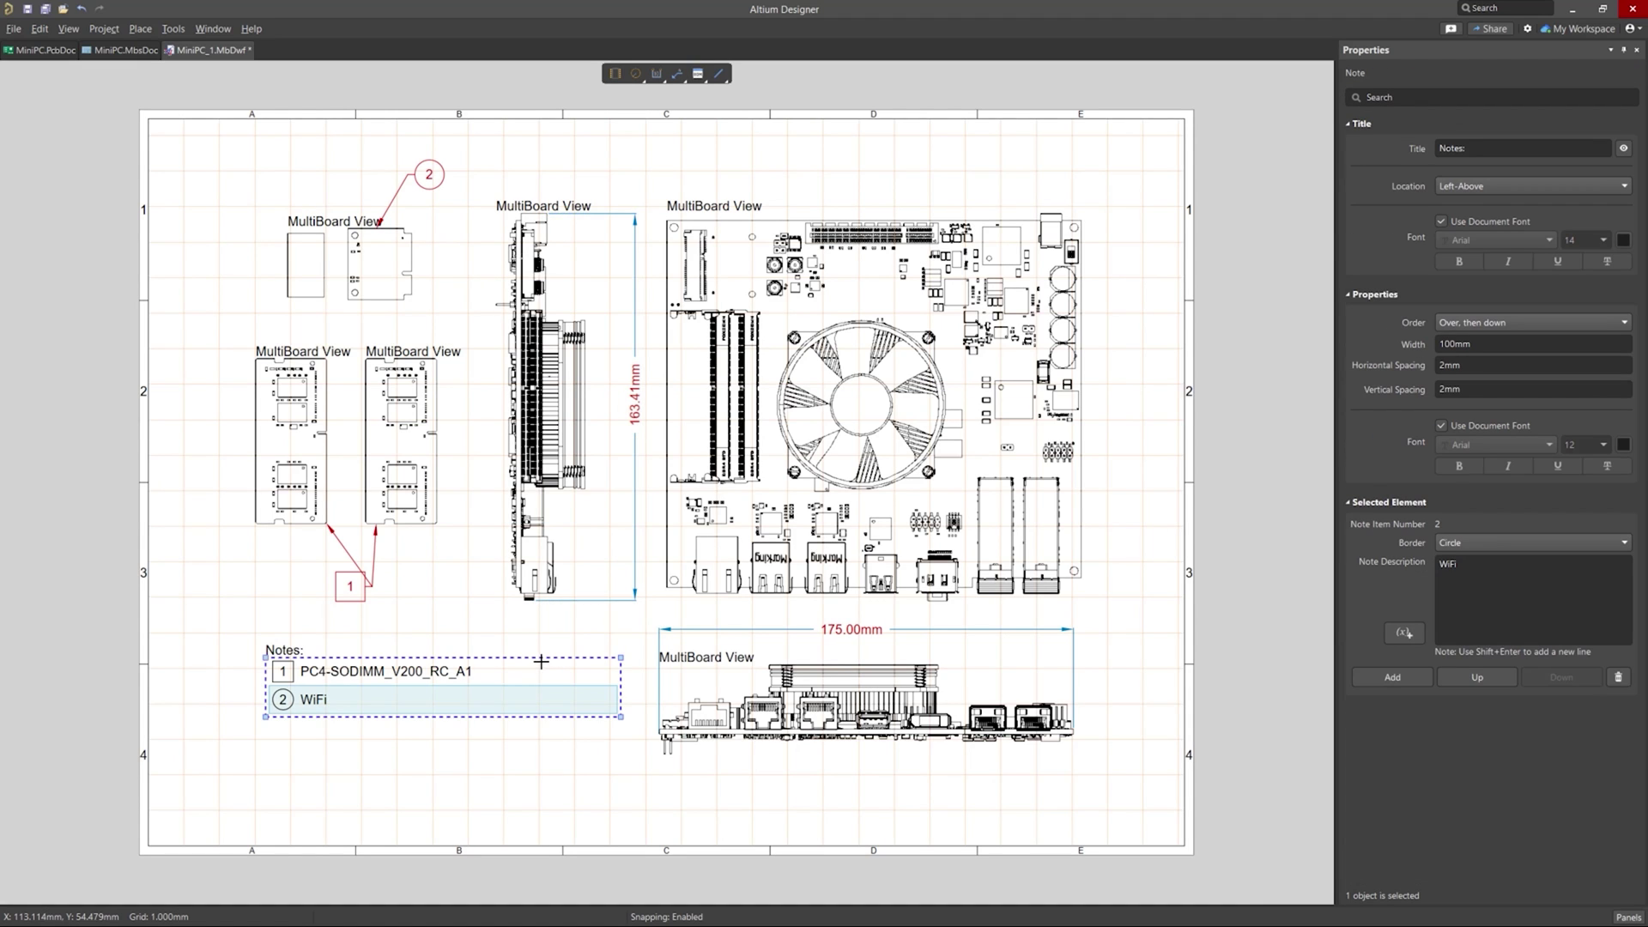
pyautogui.rightClick(510, 759)
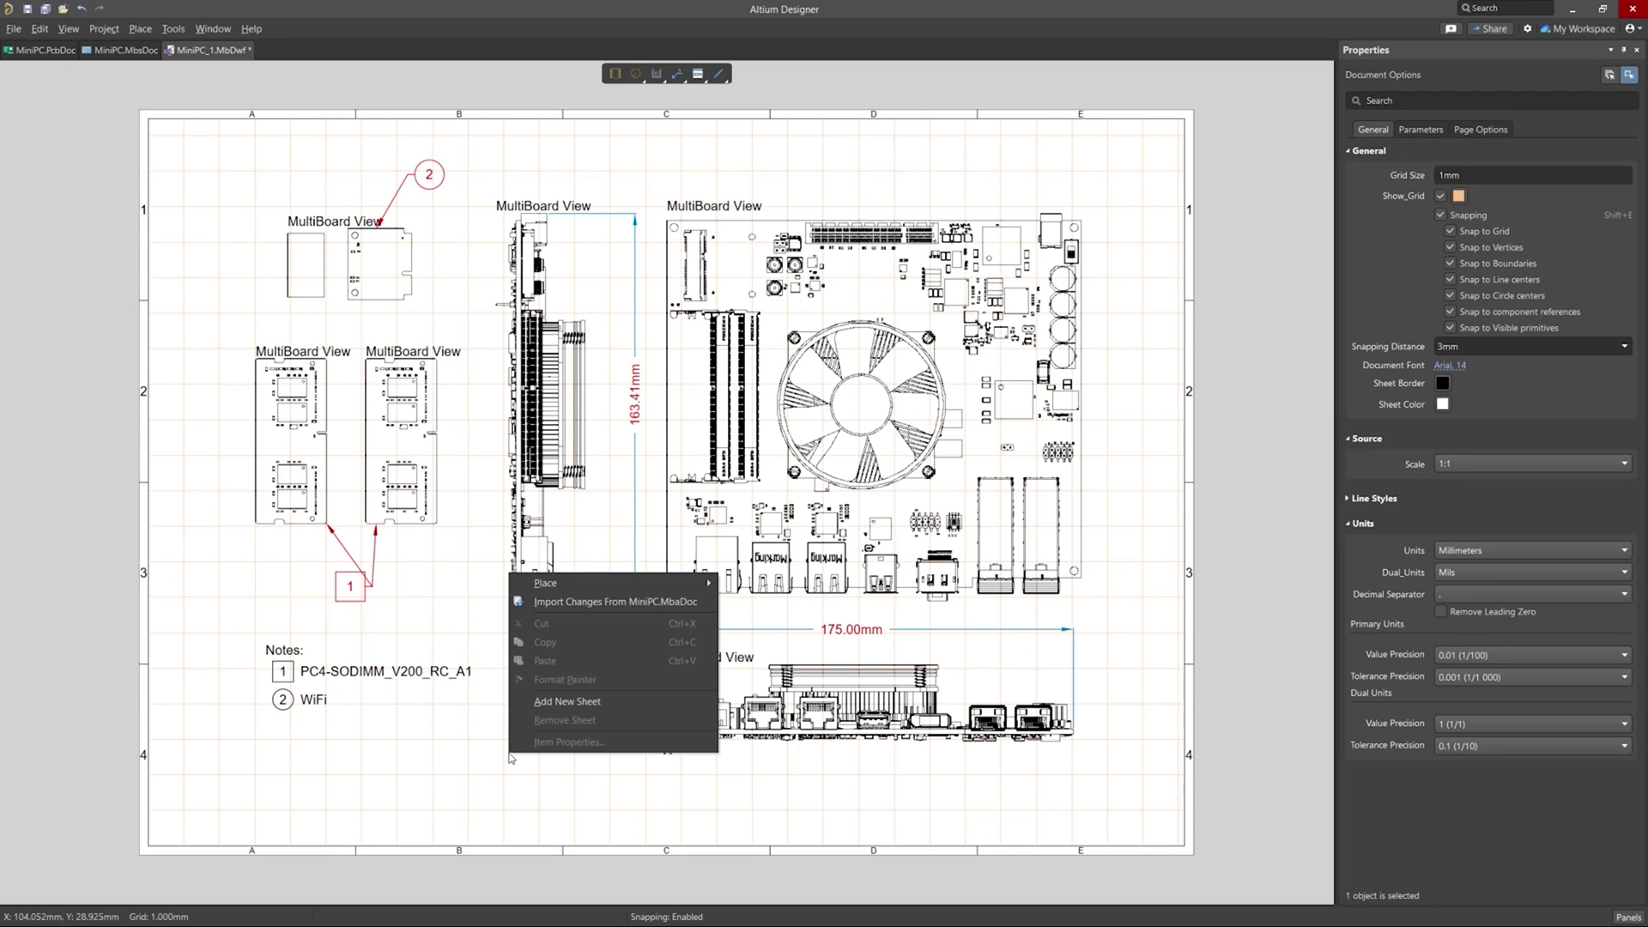
pyautogui.click(610, 702)
pyautogui.scroll(-4, 540, 826)
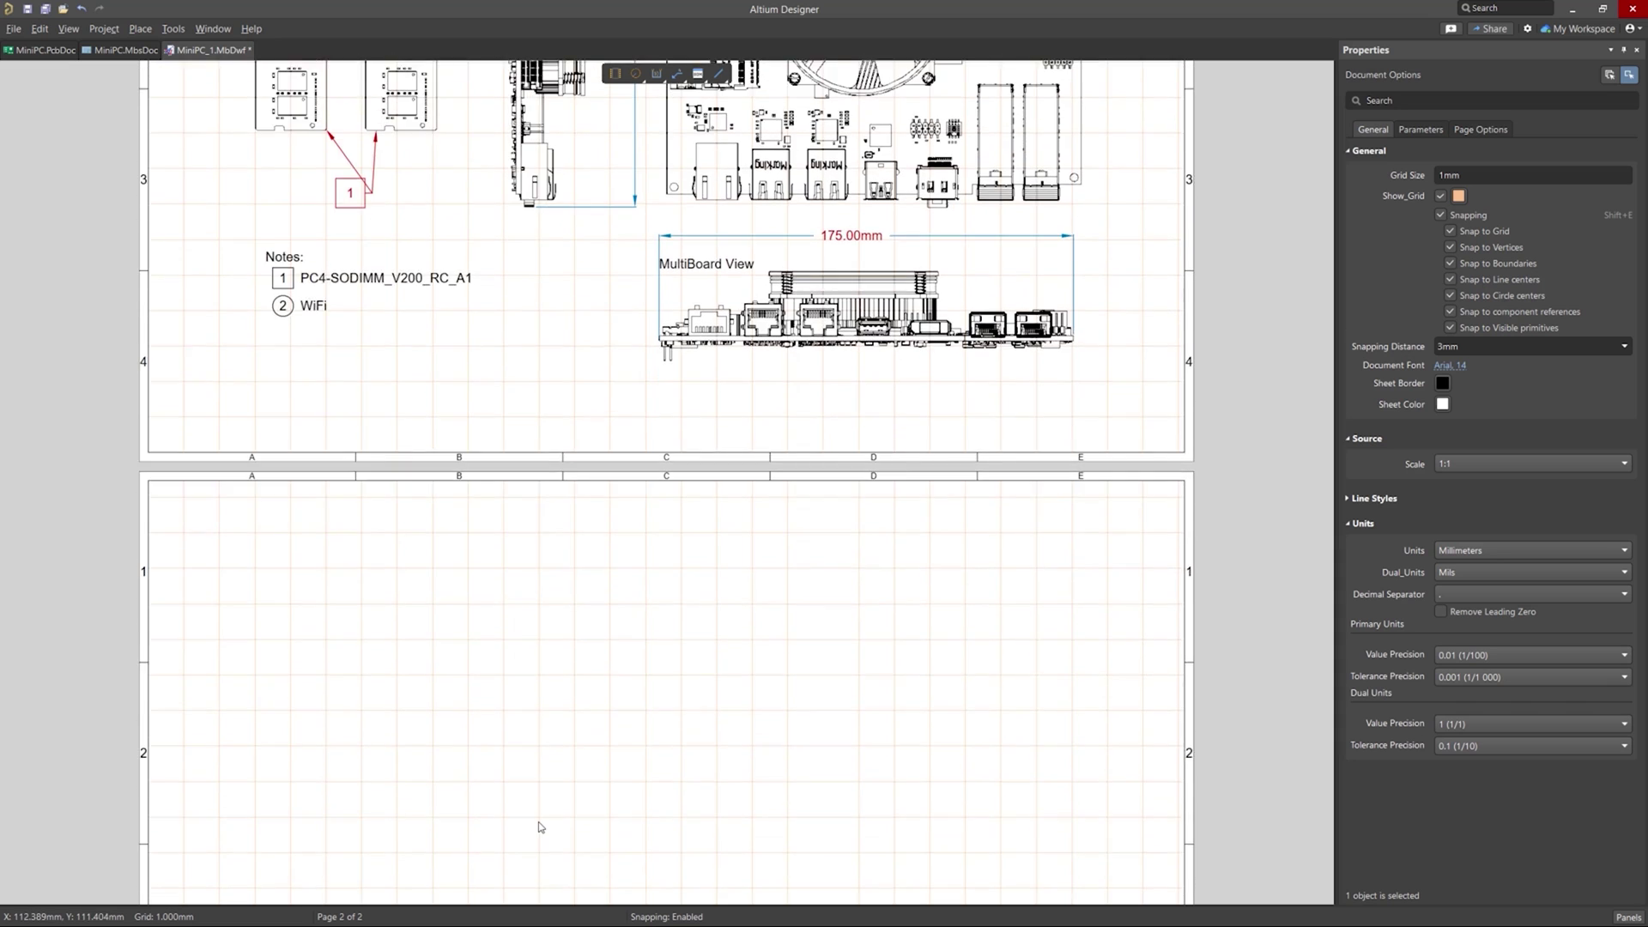
pyautogui.scroll(-4, 541, 827)
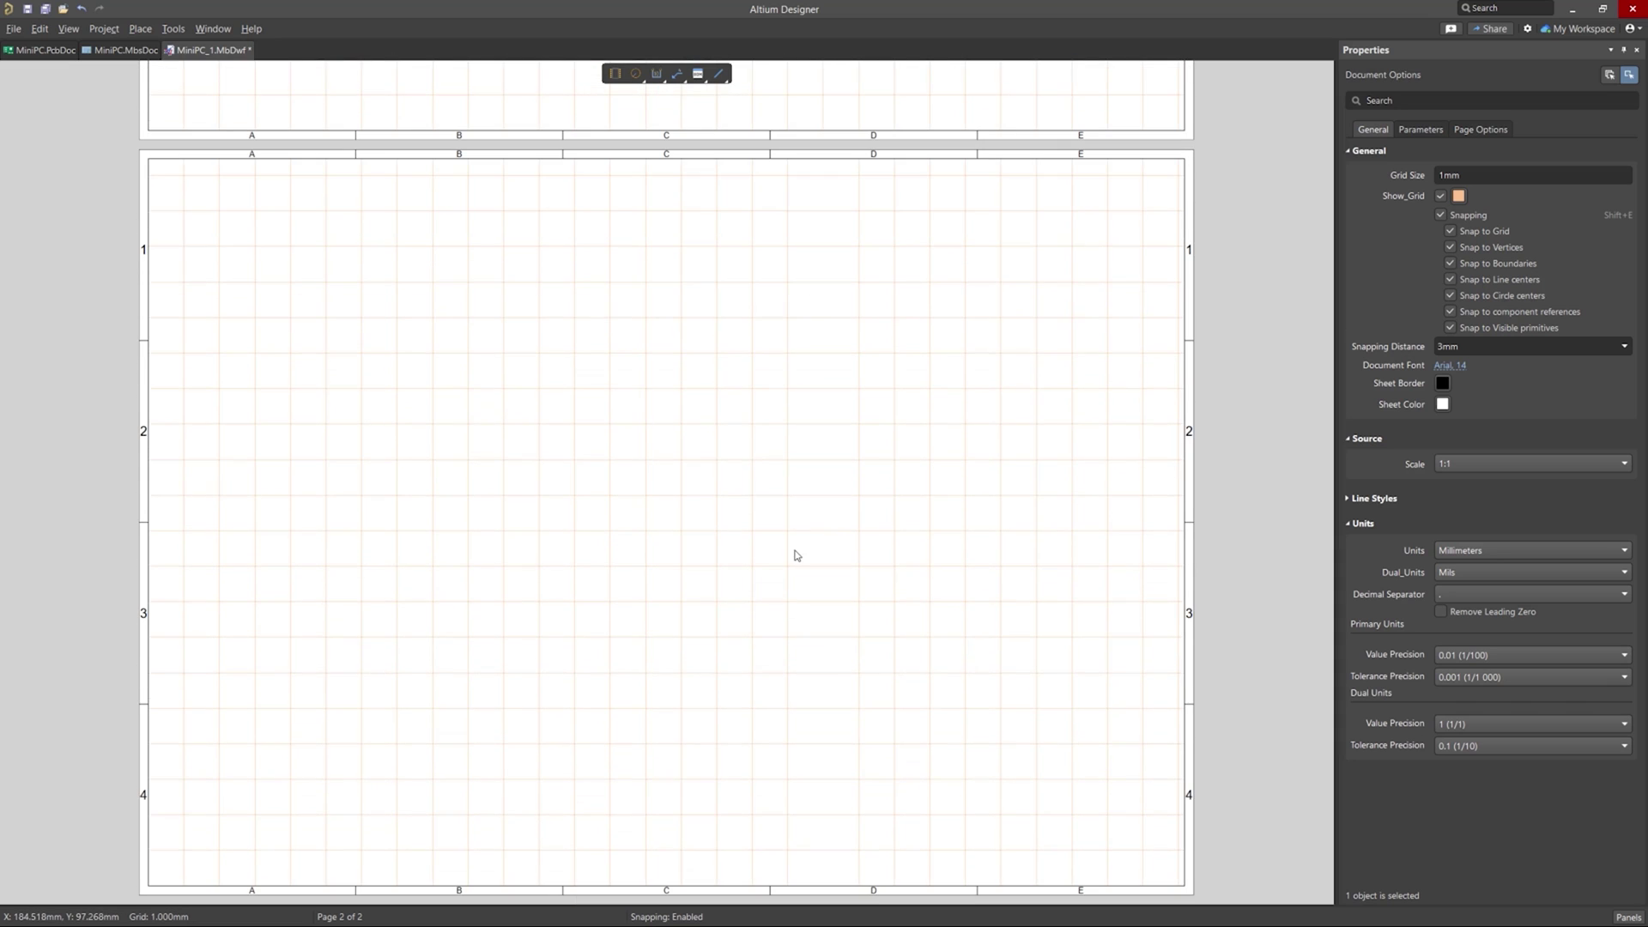
pyautogui.rightClick(801, 380)
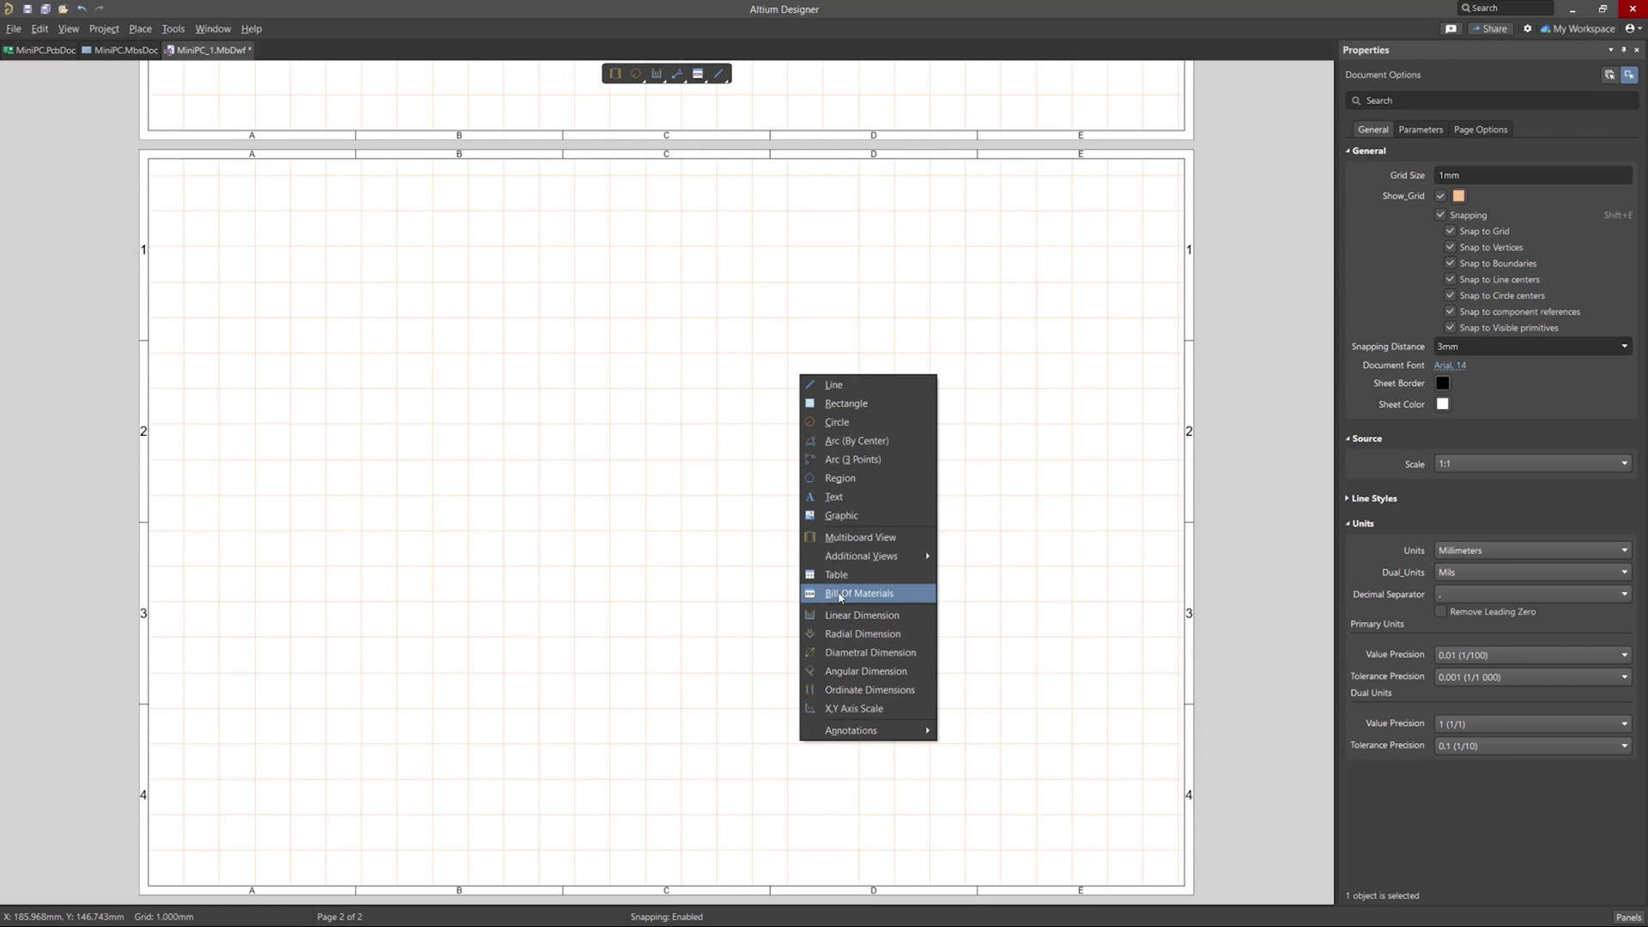
# - Drop a Bill Of Materials table onto the second sheet
pyautogui.click(891, 595)
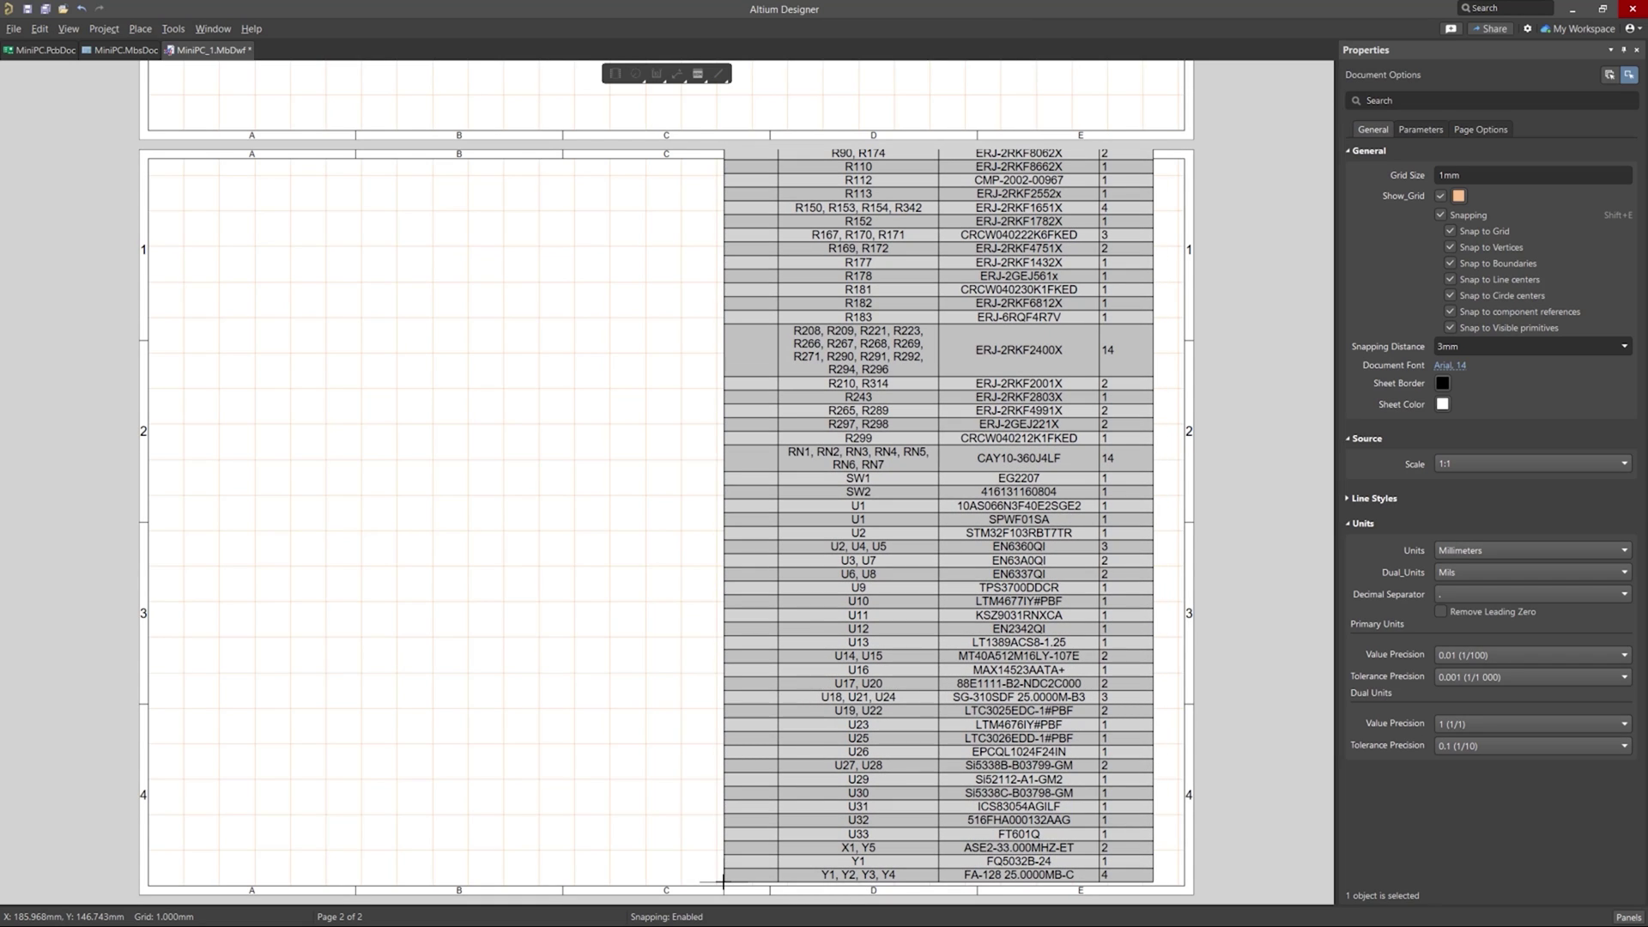
pyautogui.click(724, 877)
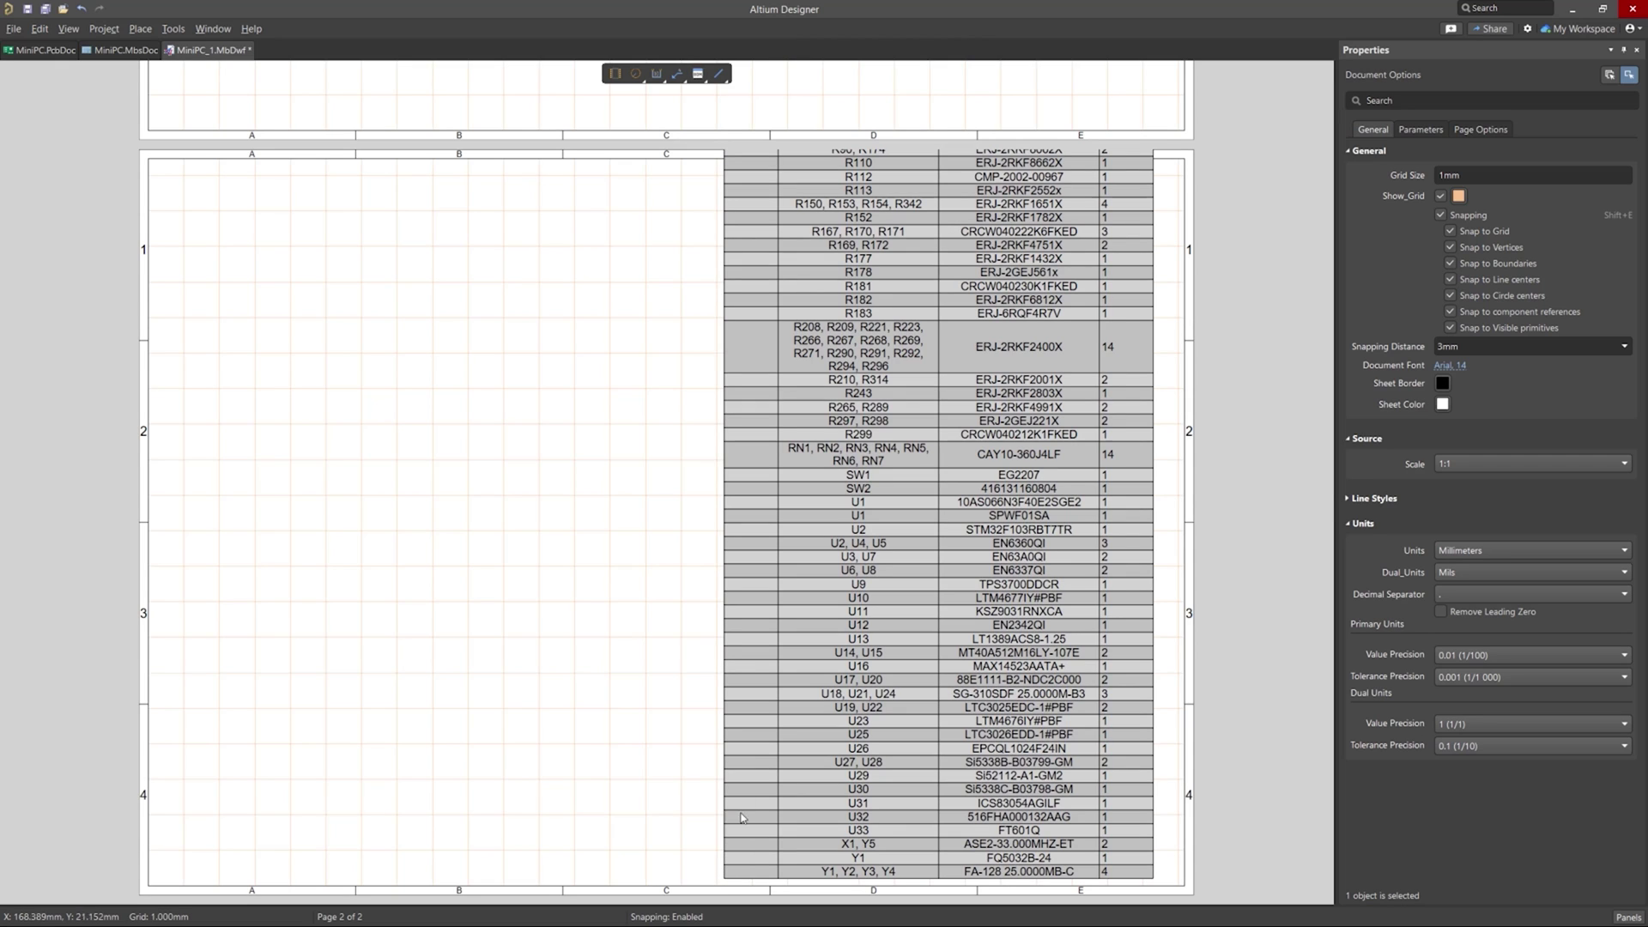
pyautogui.click(811, 583)
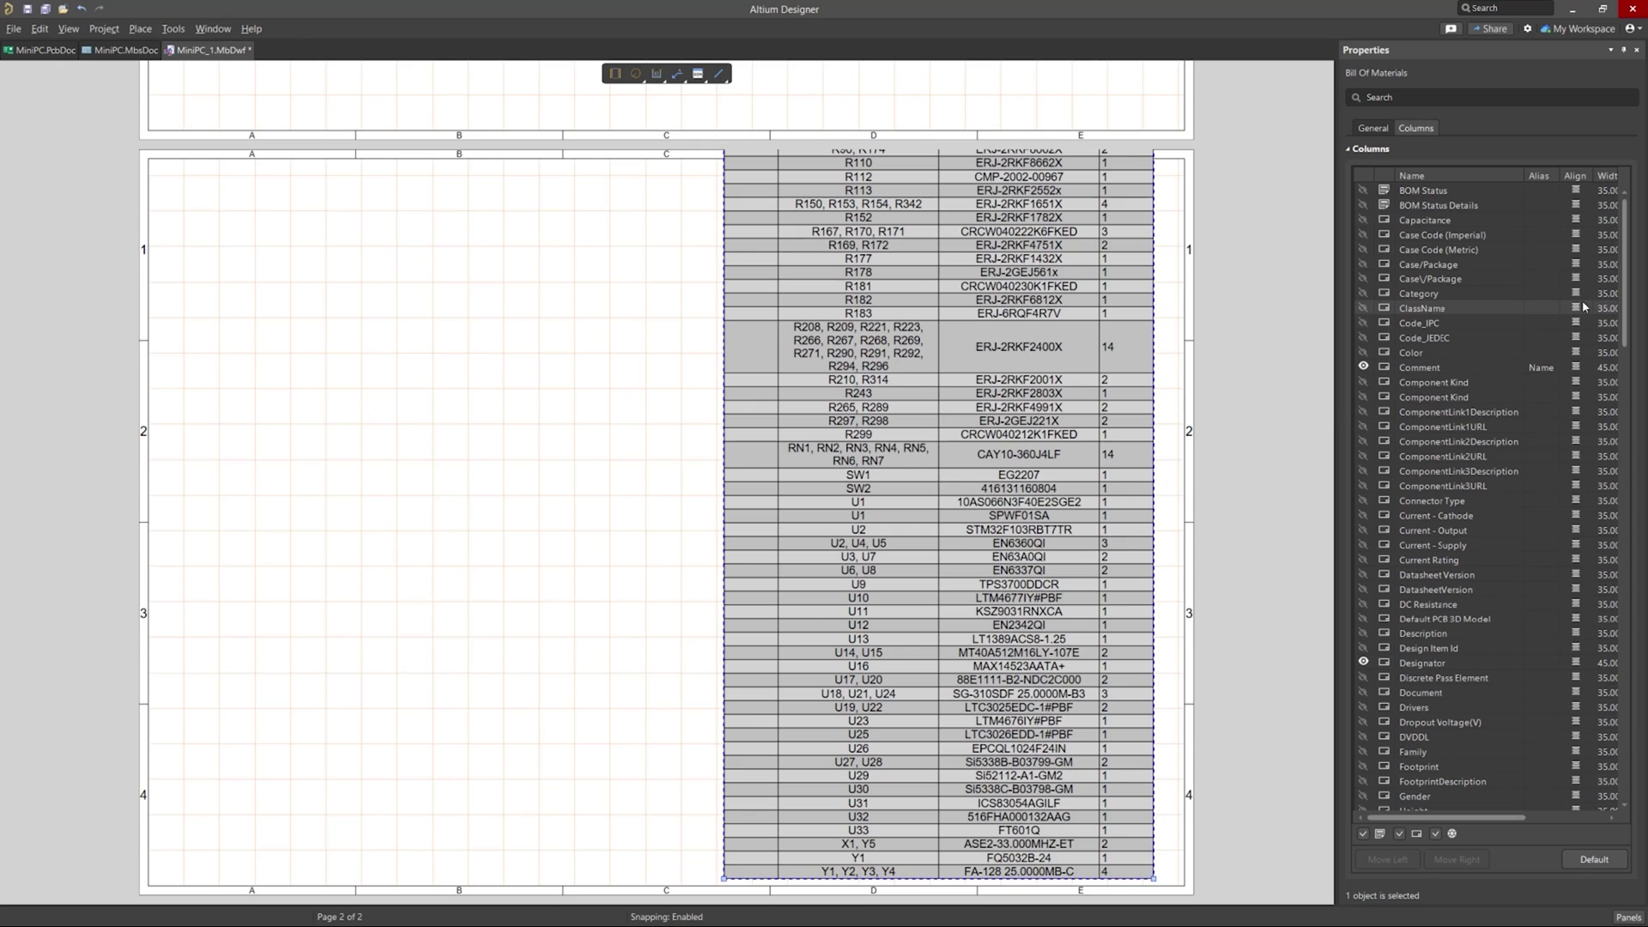
# - Hide the BOM's Line # column, keeping Comment visible
pyautogui.click(1364, 368)
pyautogui.click(1363, 367)
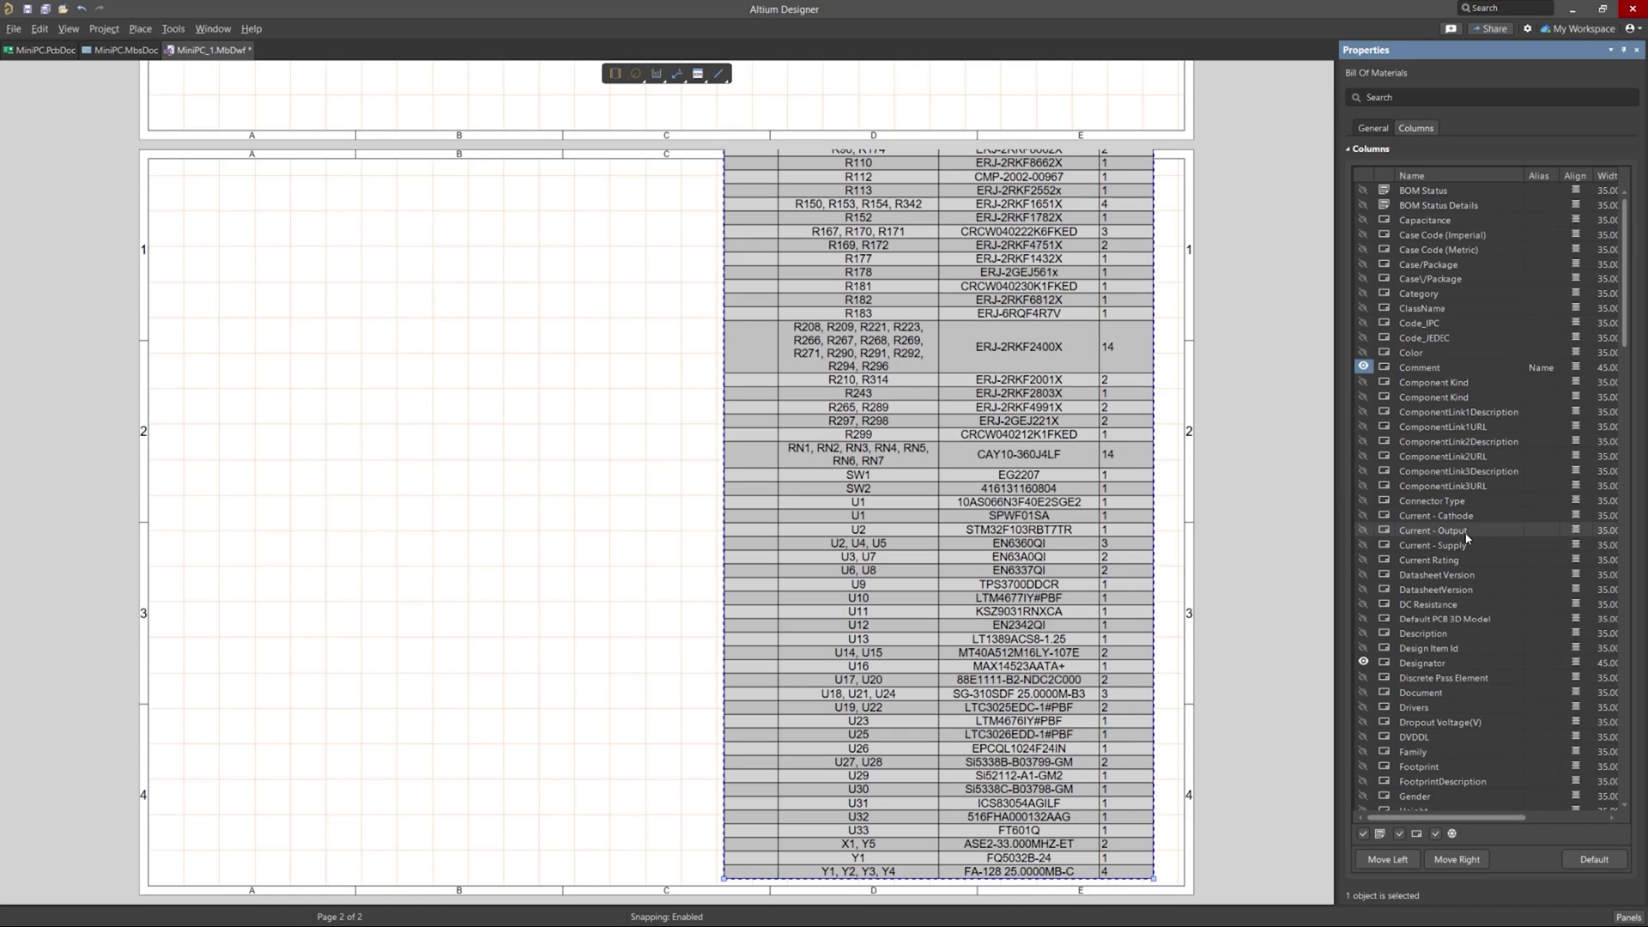
pyautogui.click(1364, 663)
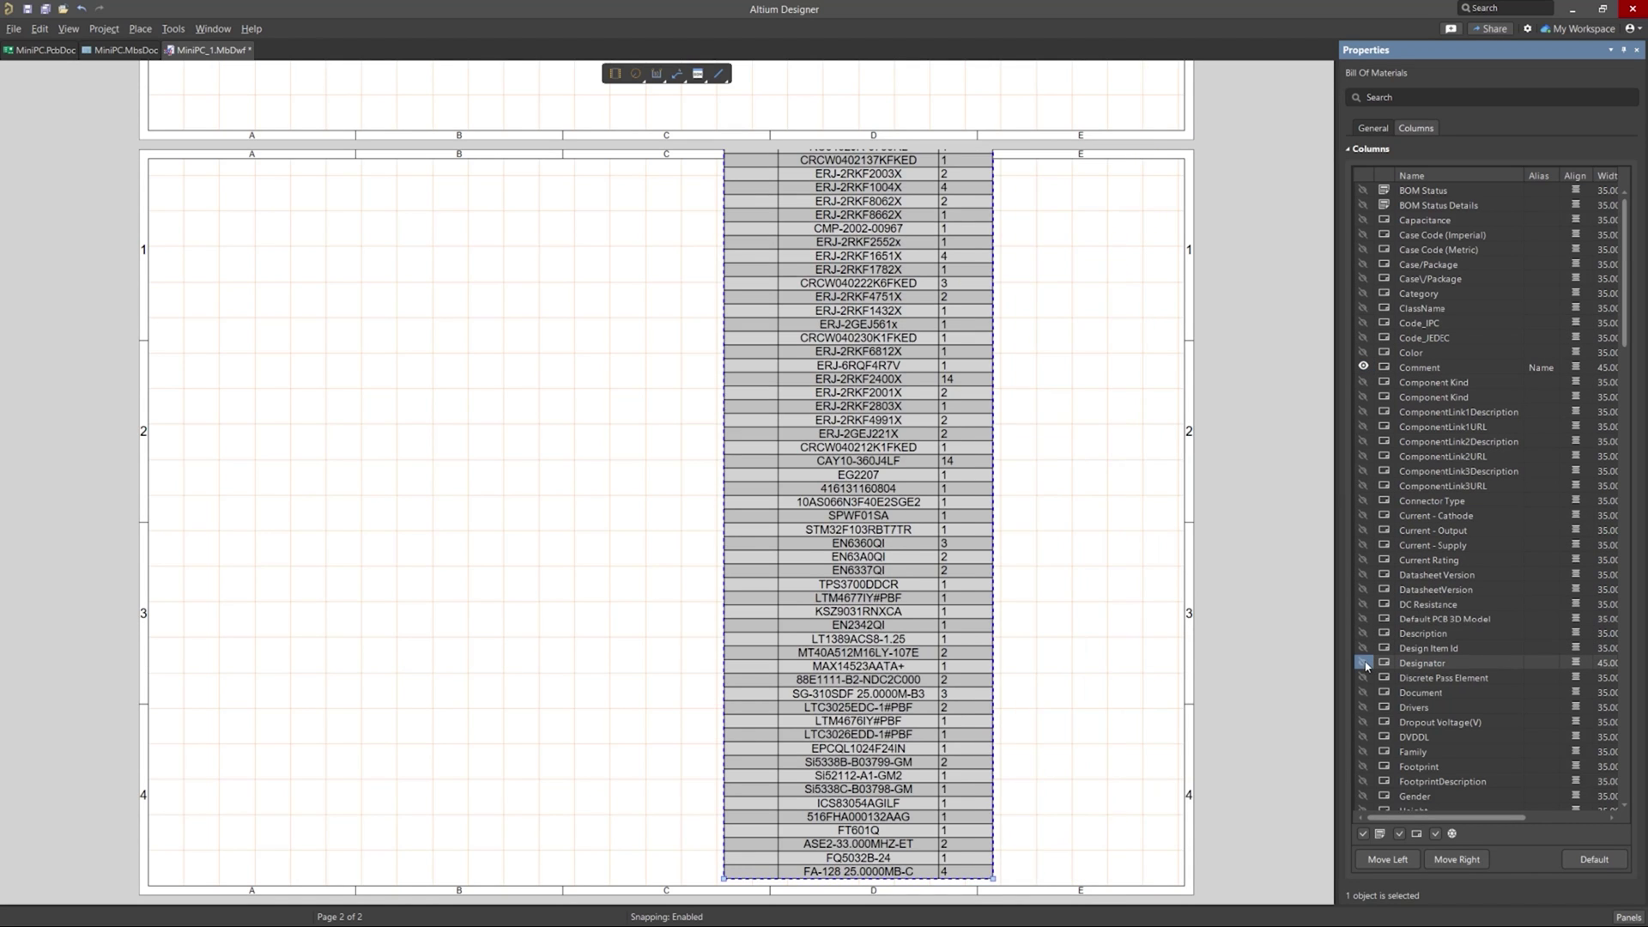
pyautogui.click(1363, 663)
pyautogui.scroll(-3, 1364, 664)
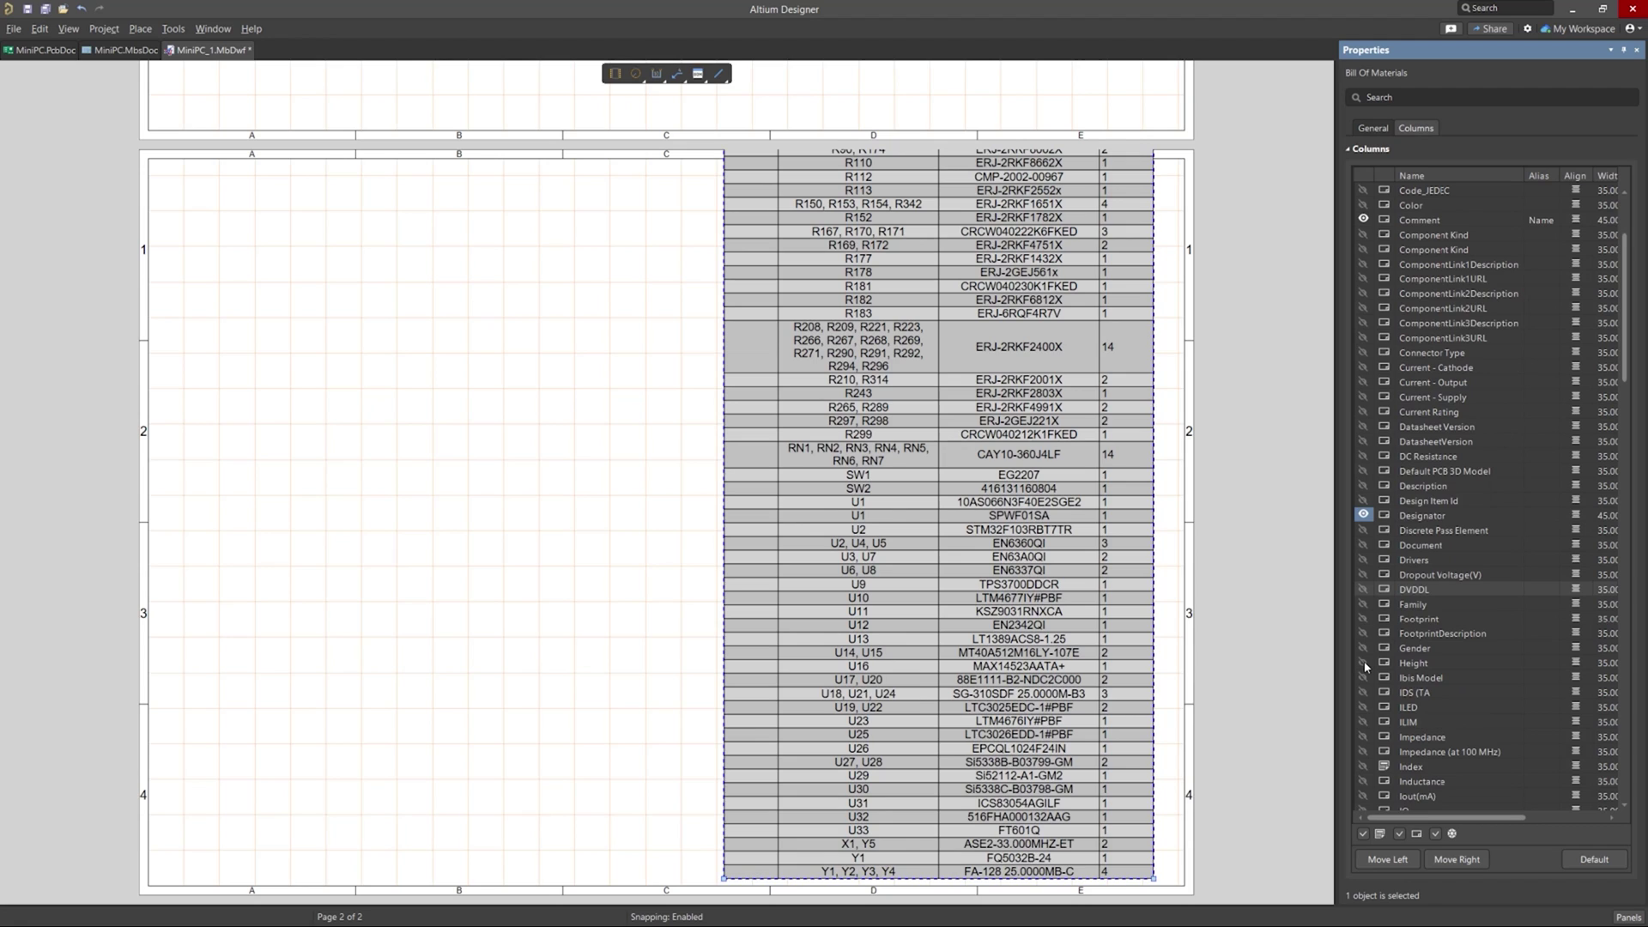
pyautogui.scroll(-6, 1366, 666)
pyautogui.click(1364, 648)
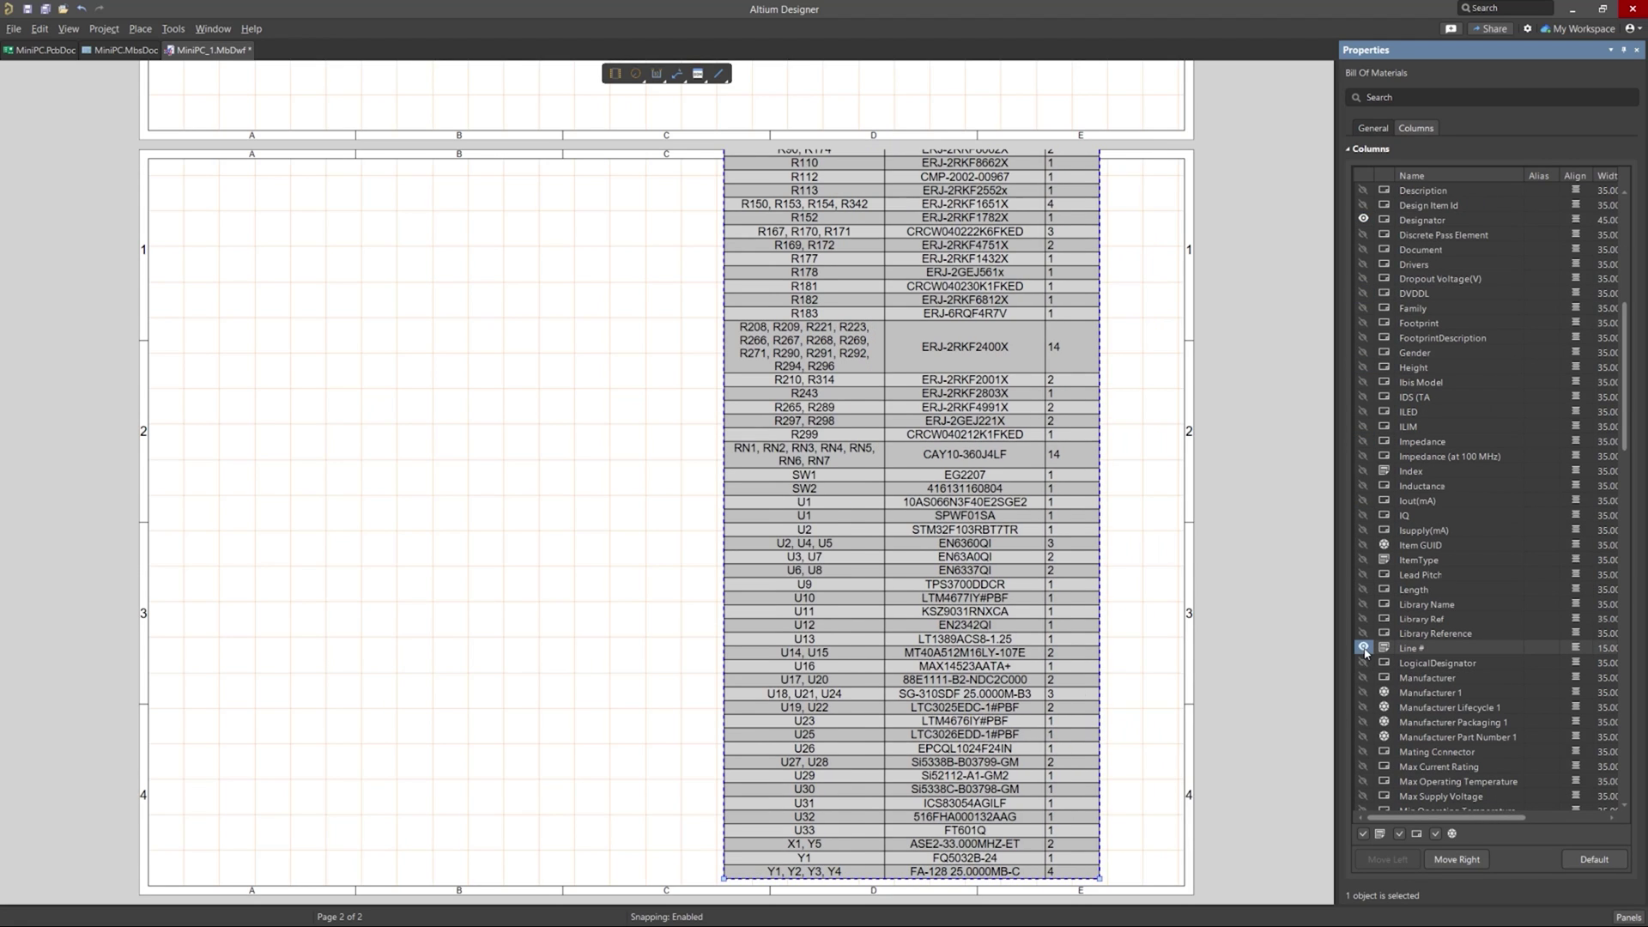
pyautogui.click(1364, 648)
pyautogui.click(1364, 648)
# - Hide the Designator column and move the BOM table to the sheet's top right
pyautogui.scroll(-15, 1382, 661)
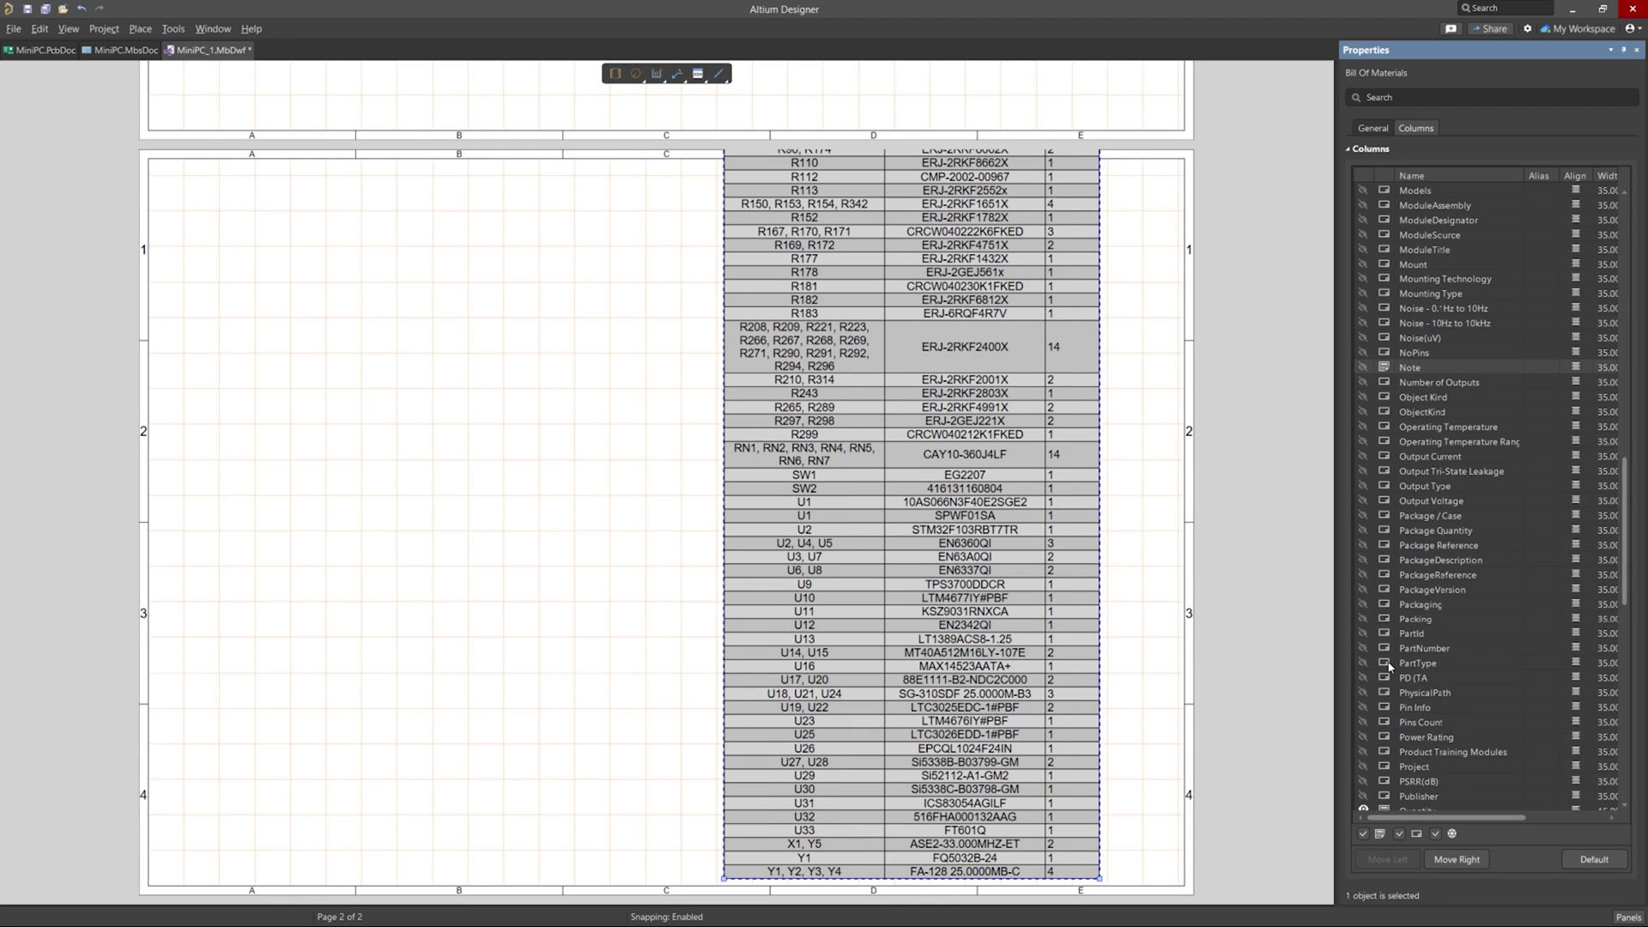
pyautogui.scroll(-3, 1388, 667)
pyautogui.scroll(-2, 1372, 669)
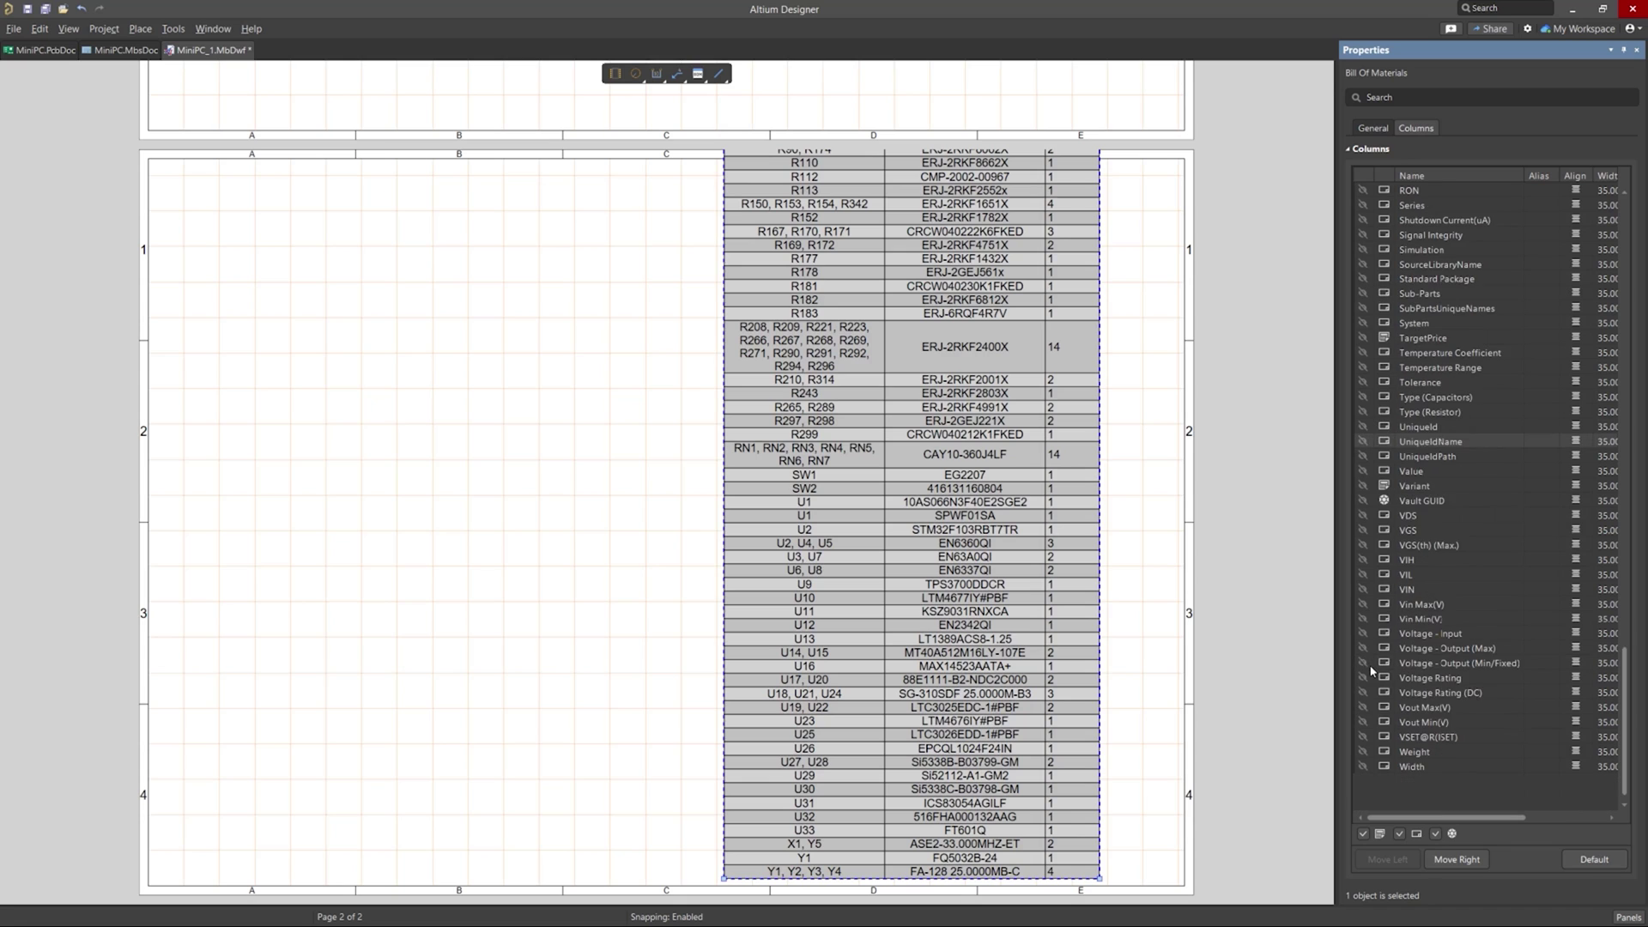
pyautogui.scroll(3, 1440, 682)
pyautogui.scroll(10, 1440, 681)
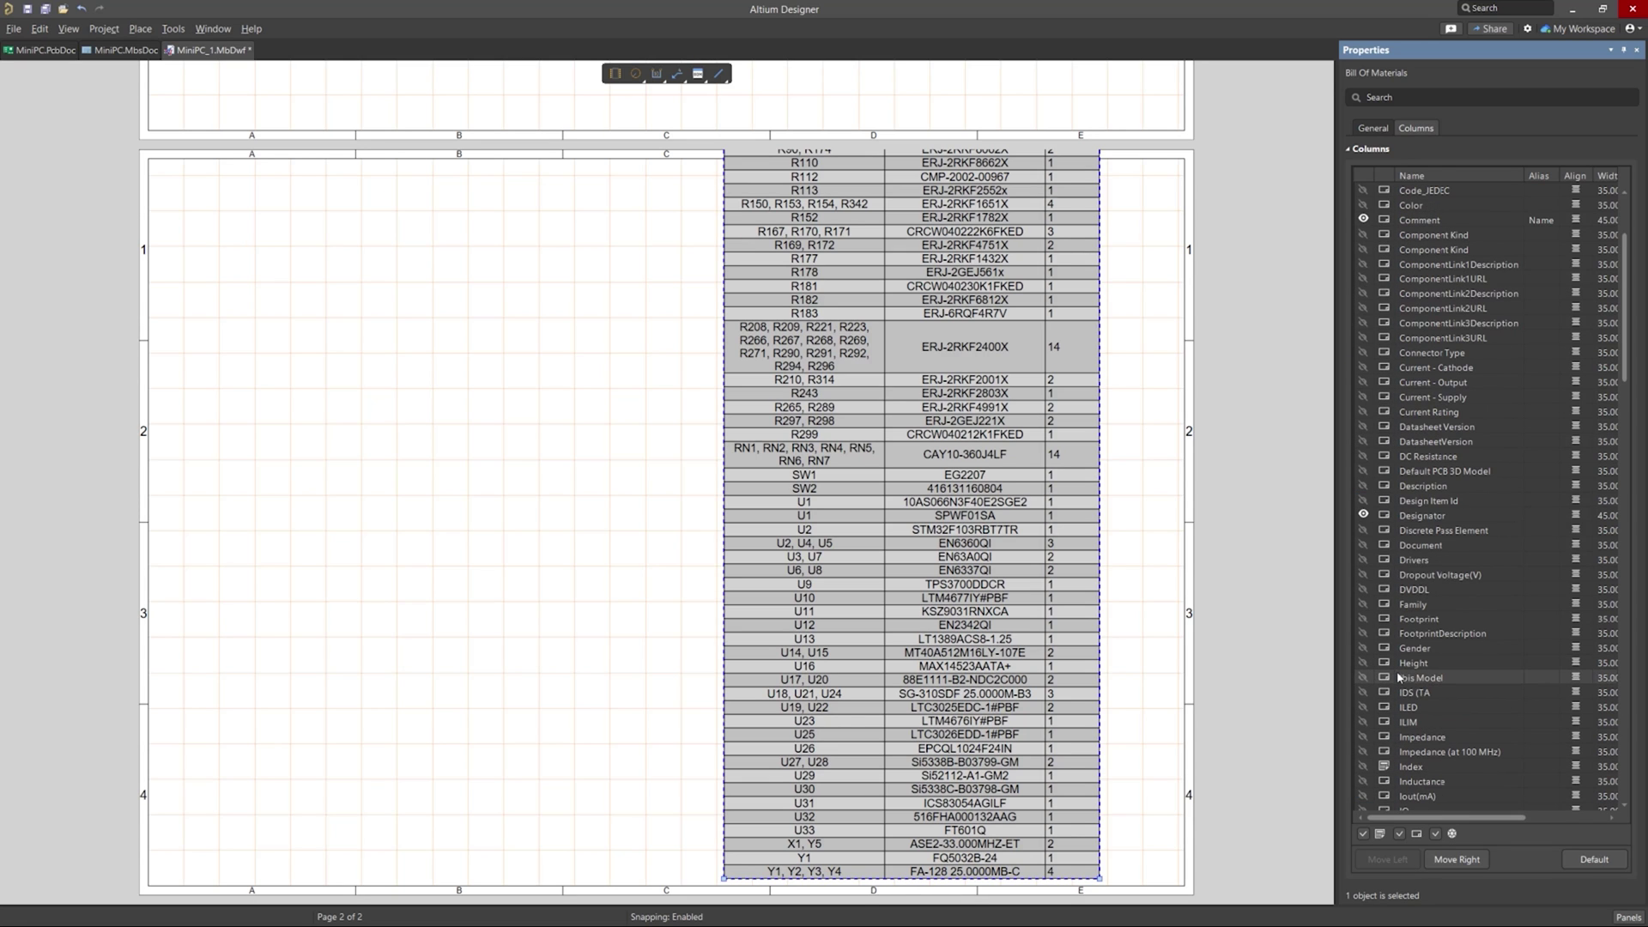
pyautogui.scroll(4, 1370, 545)
pyautogui.click(1363, 515)
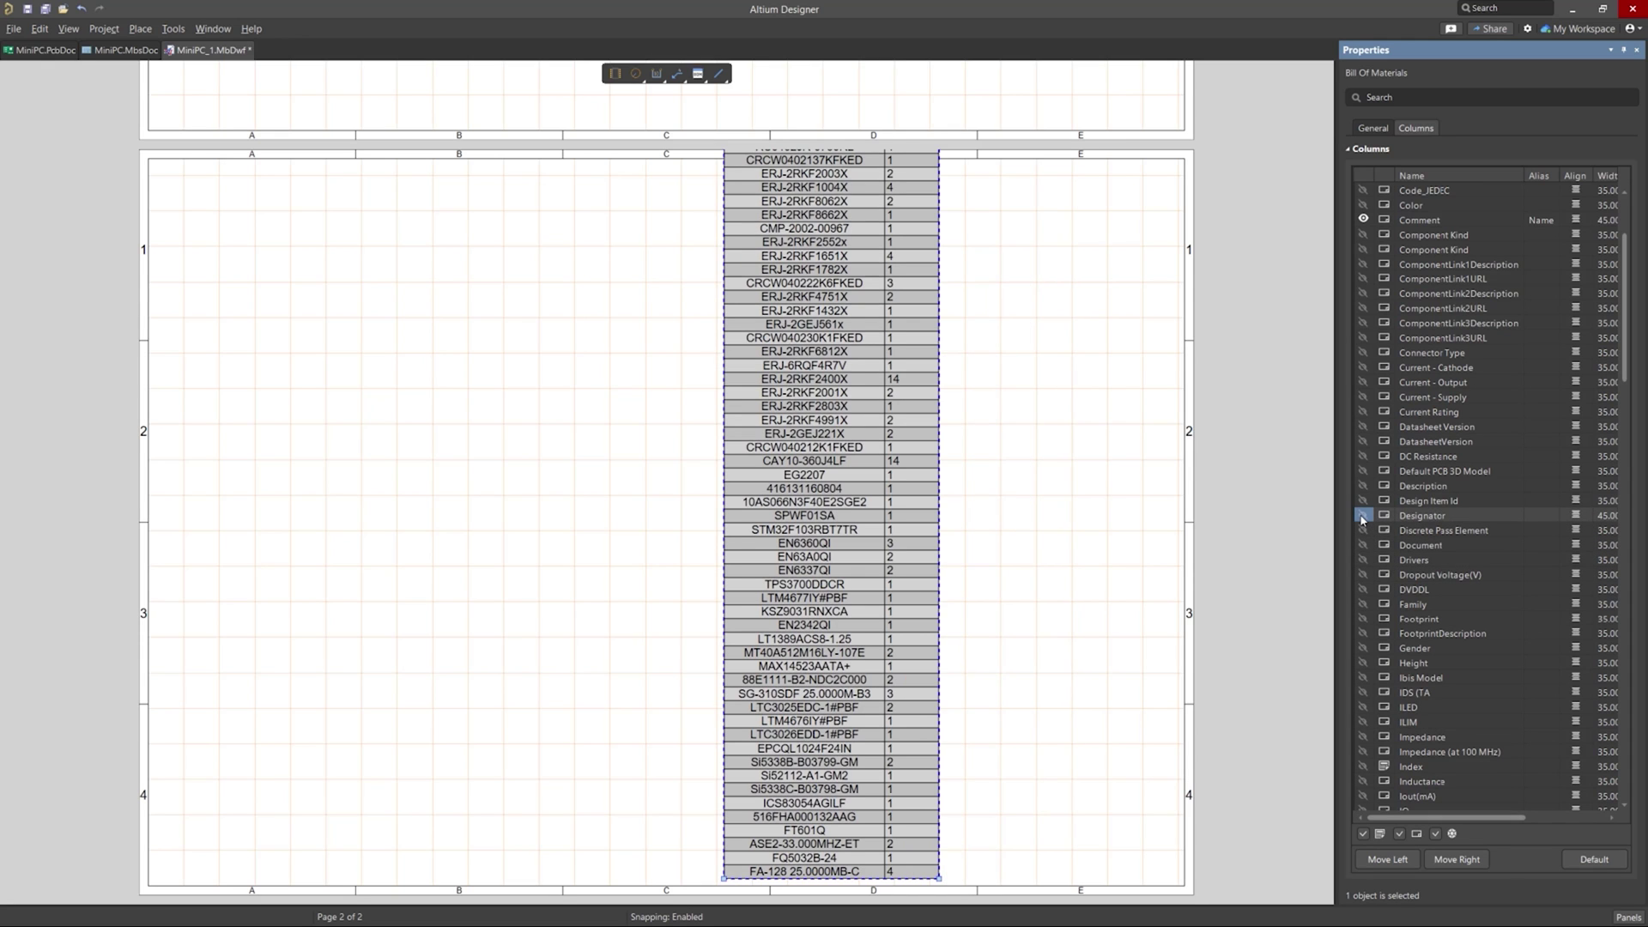
pyautogui.moveTo(801, 426)
pyautogui.mouseDown()
pyautogui.moveTo(861, 644)
pyautogui.moveTo(869, 631)
pyautogui.moveTo(938, 653)
pyautogui.moveTo(974, 535)
pyautogui.moveTo(951, 343)
pyautogui.moveTo(948, 558)
pyautogui.moveTo(1024, 289)
pyautogui.mouseUp()
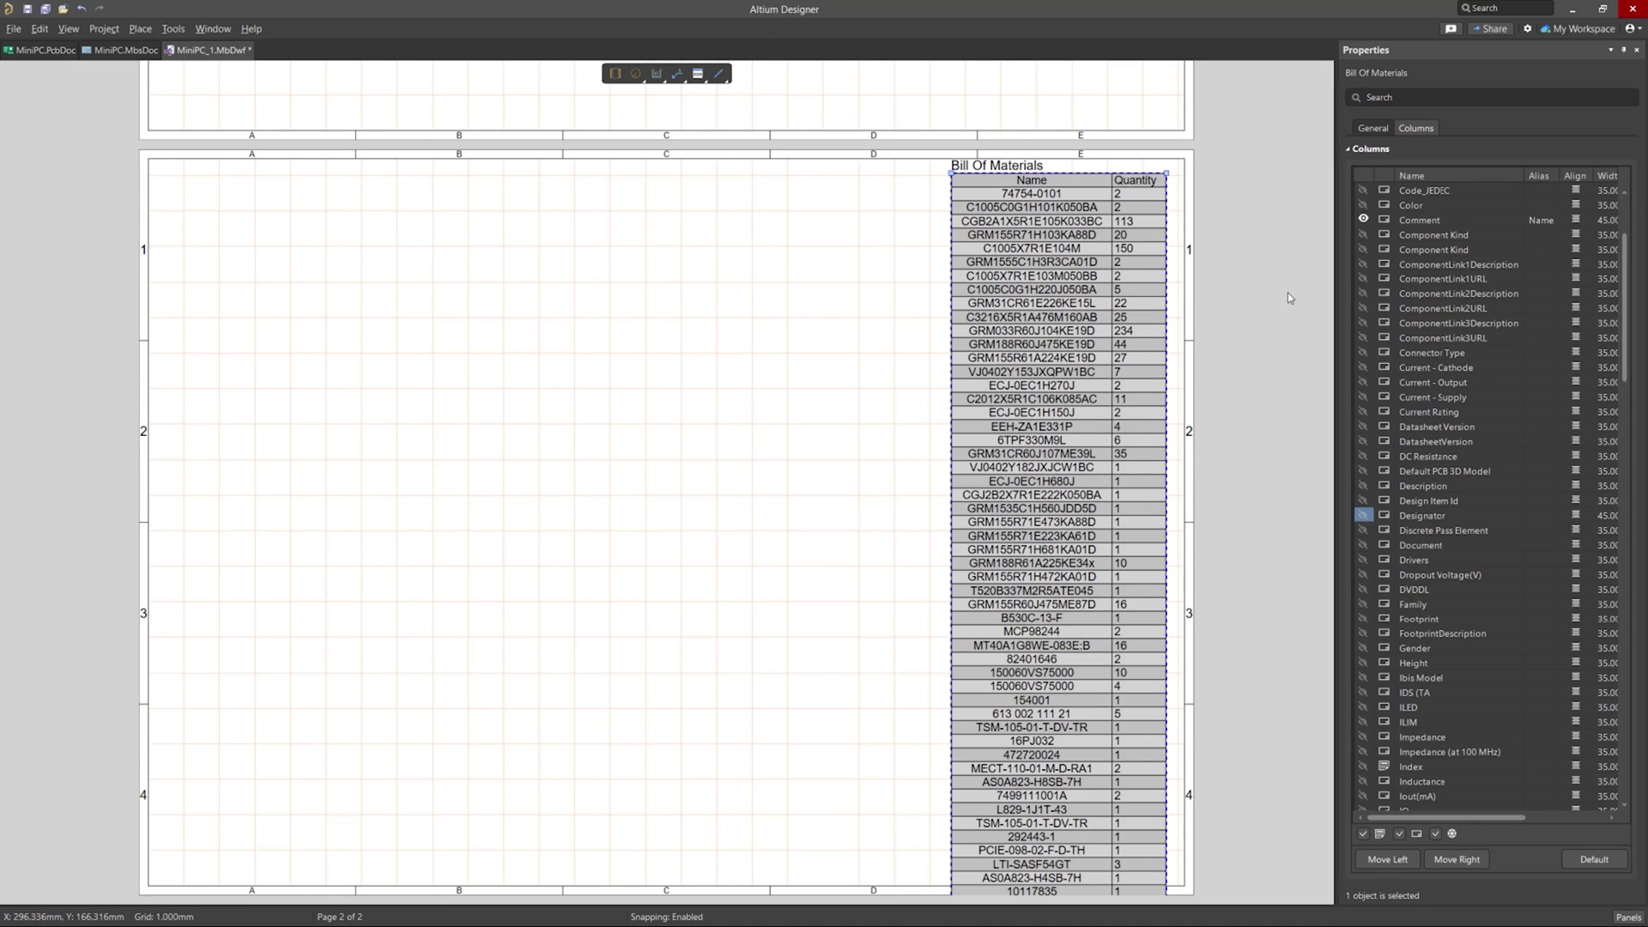
# - Limit the BOM's page height to 200 mm so it splits, and shift it left
pyautogui.click(1374, 129)
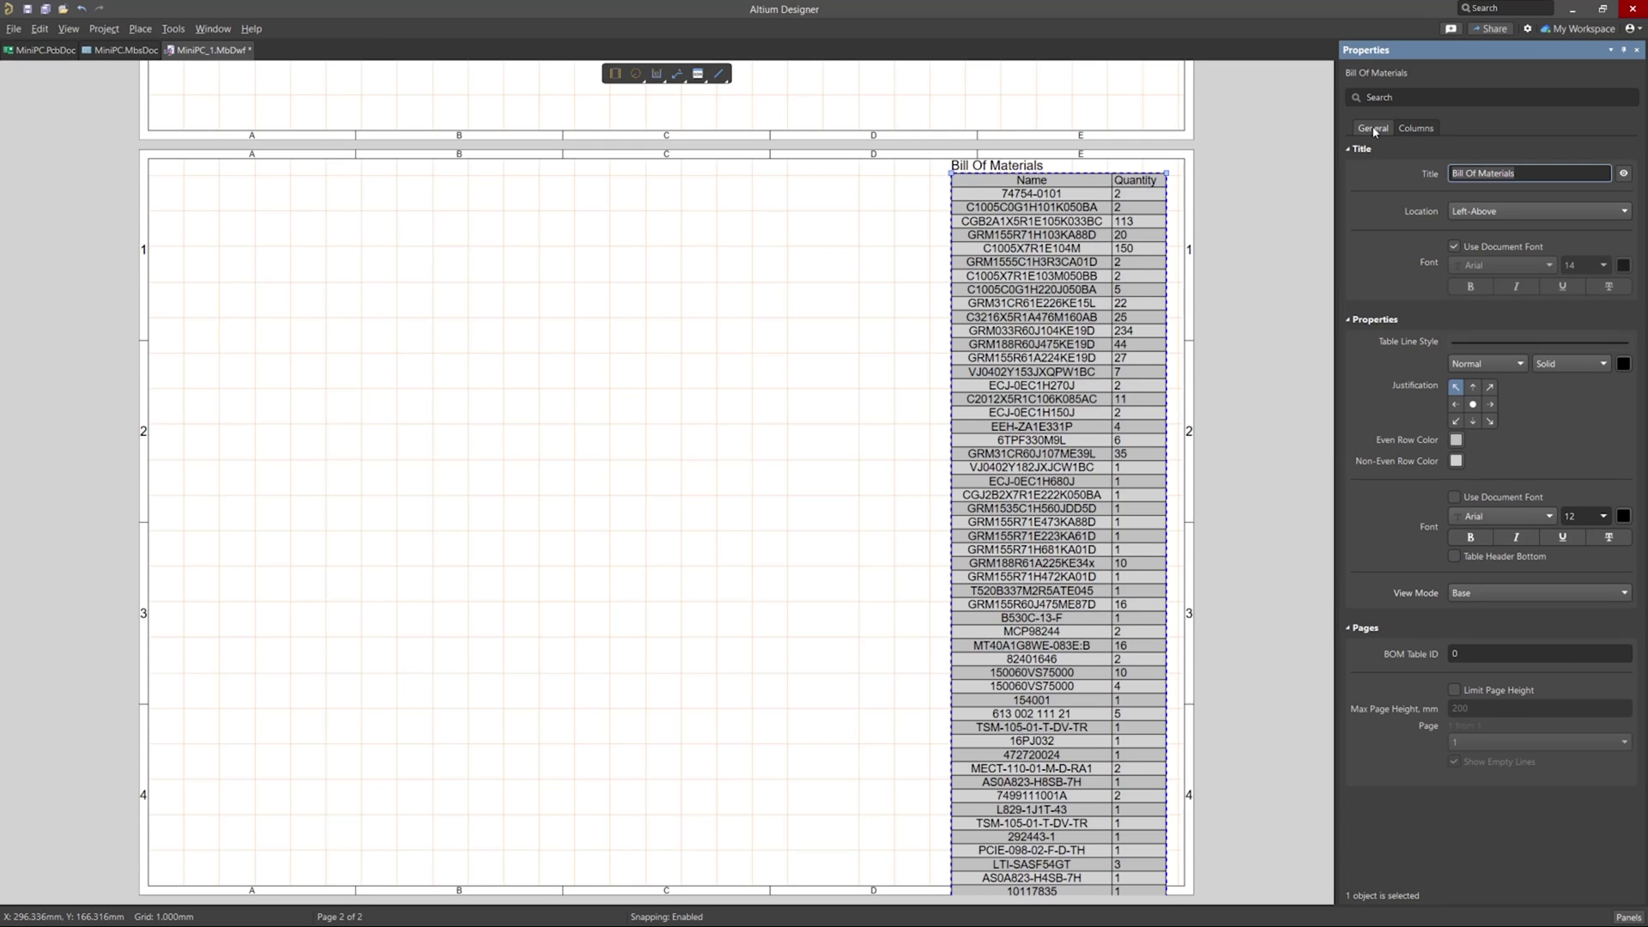
pyautogui.click(1454, 690)
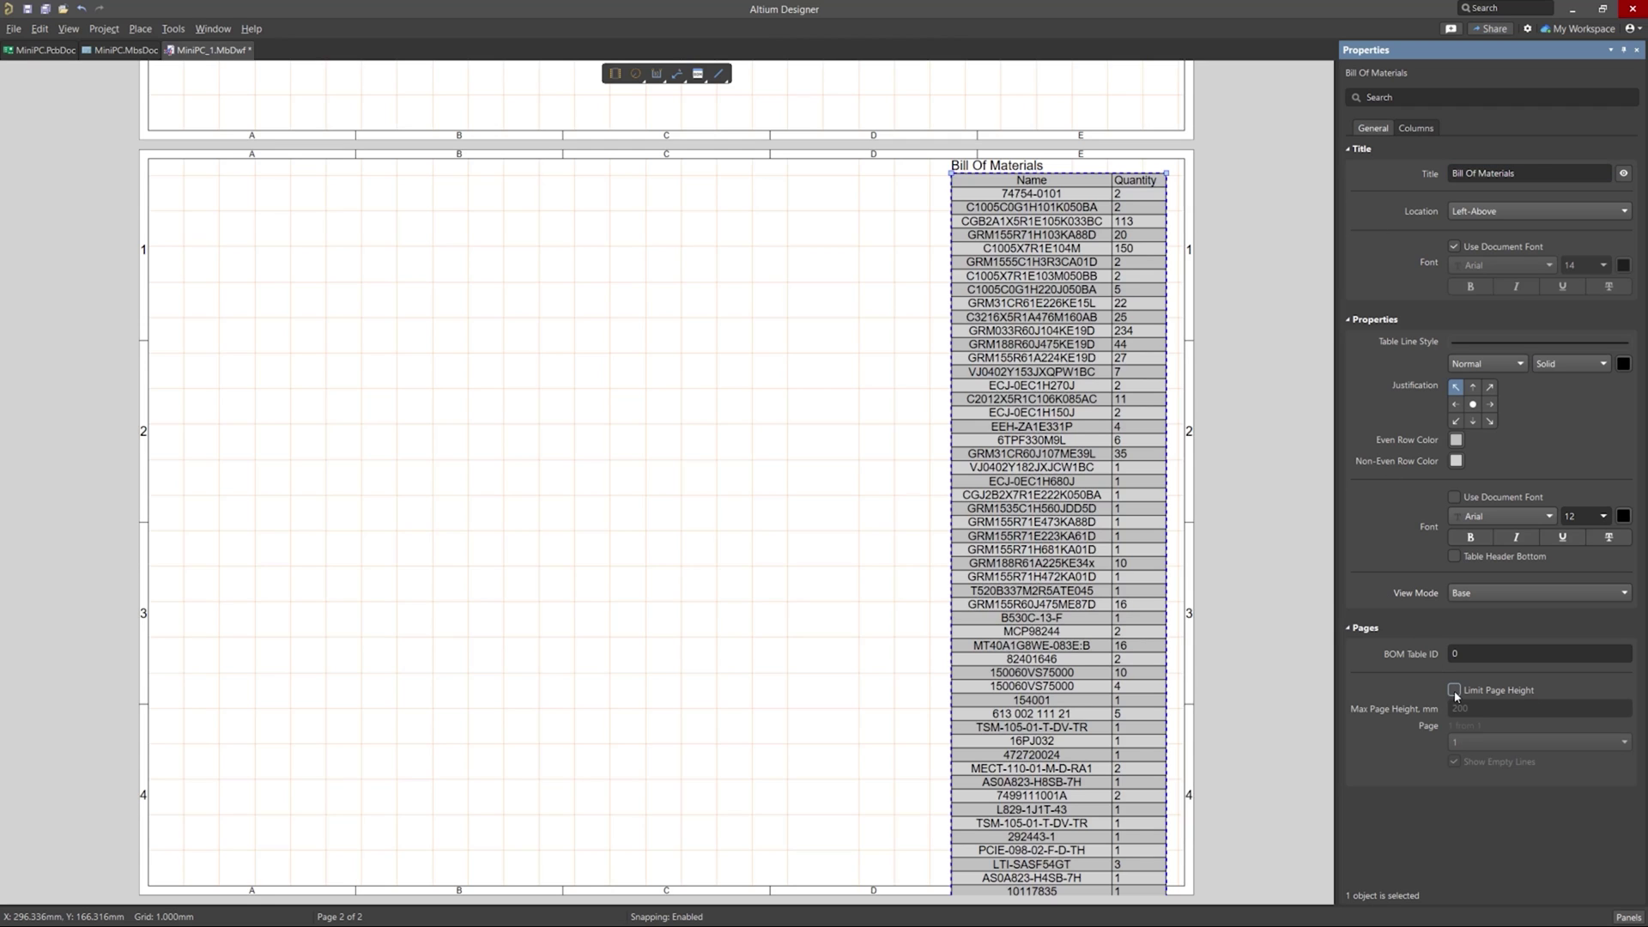
pyautogui.moveTo(1086, 325); pyautogui.dragTo(1079, 331)
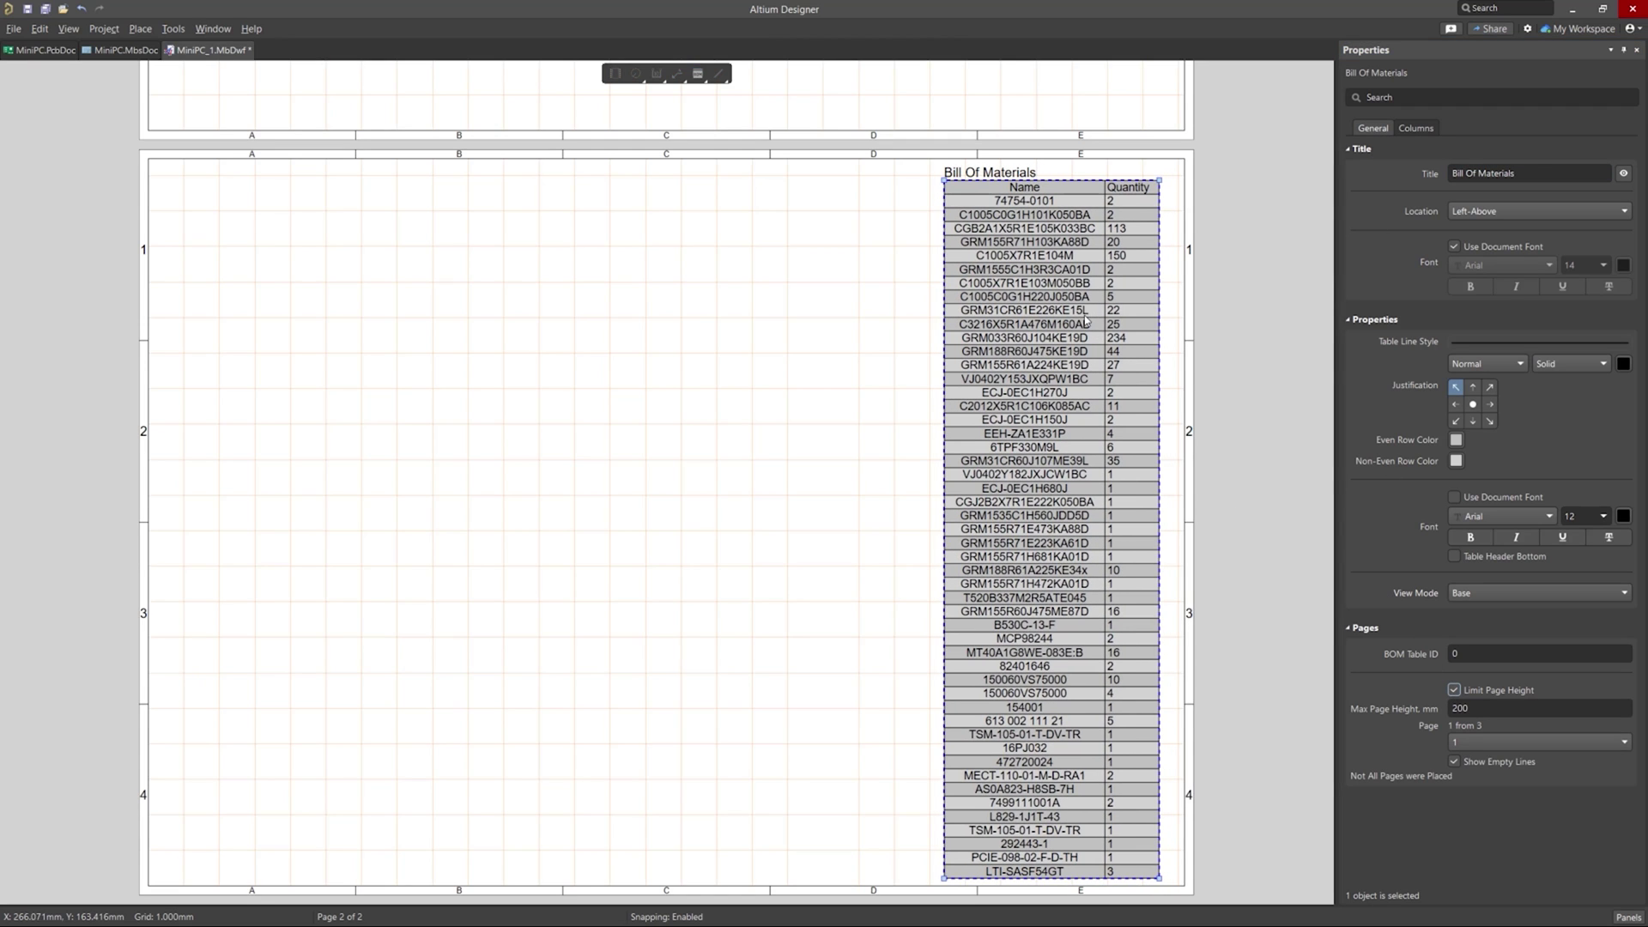
pyautogui.click(847, 316)
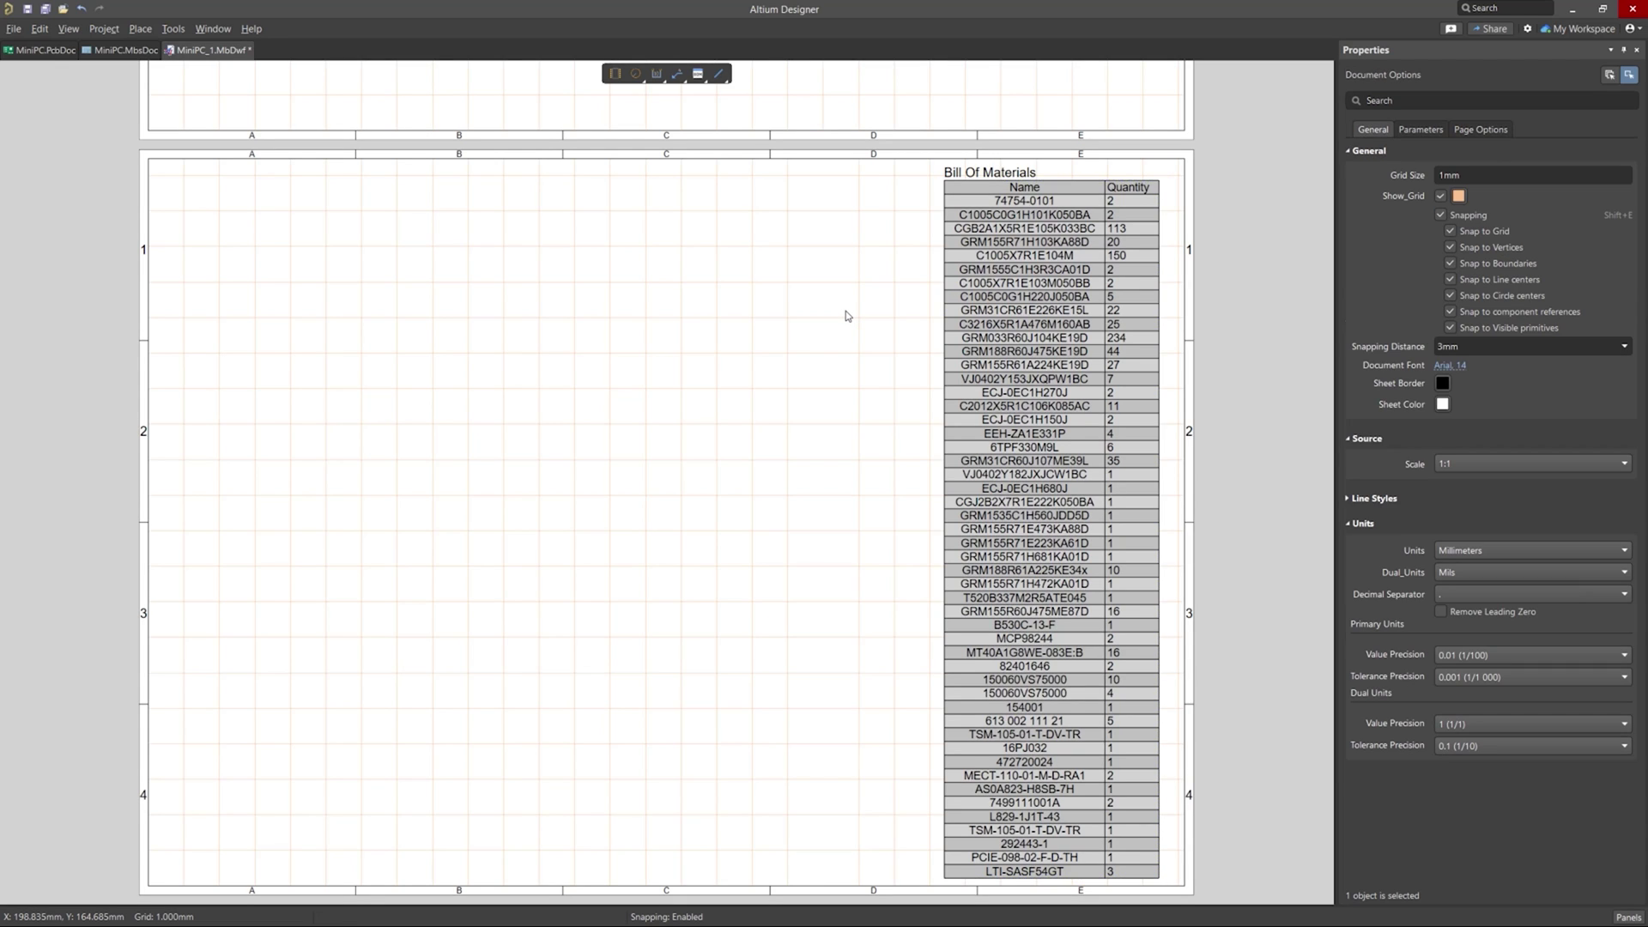
pyautogui.moveTo(976, 331); pyautogui.dragTo(823, 324)
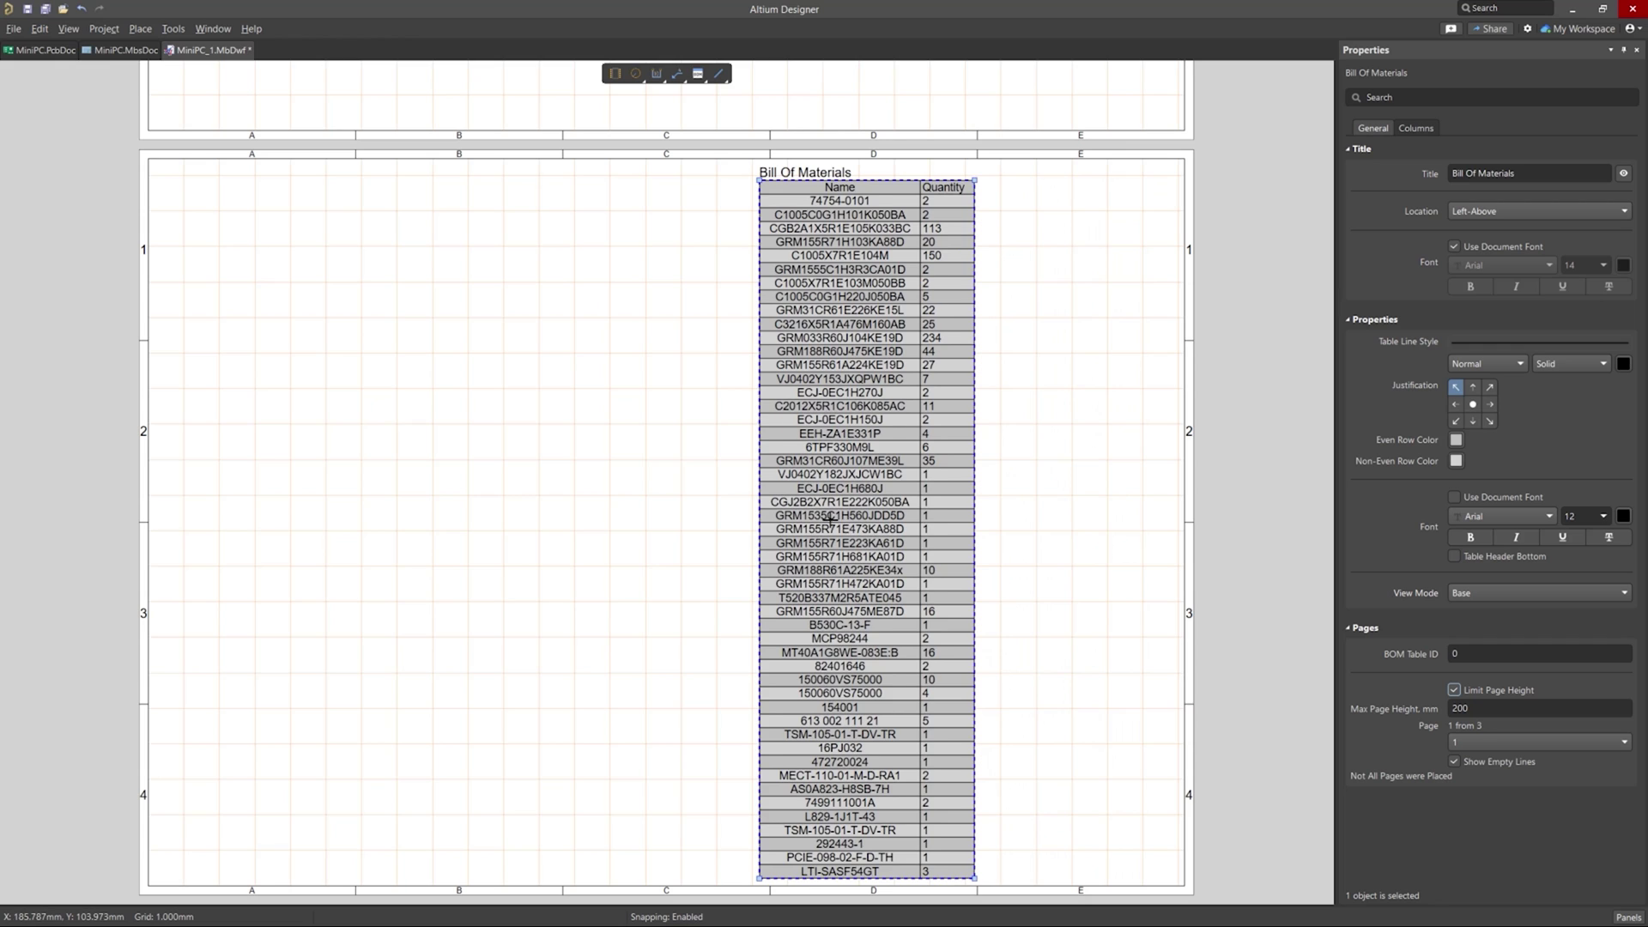
pyautogui.moveTo(828, 519); pyautogui.dragTo(743, 509)
# - Copy the BOM table and paste a second copy beside it
pyautogui.hotkey('ctrl', 'c')
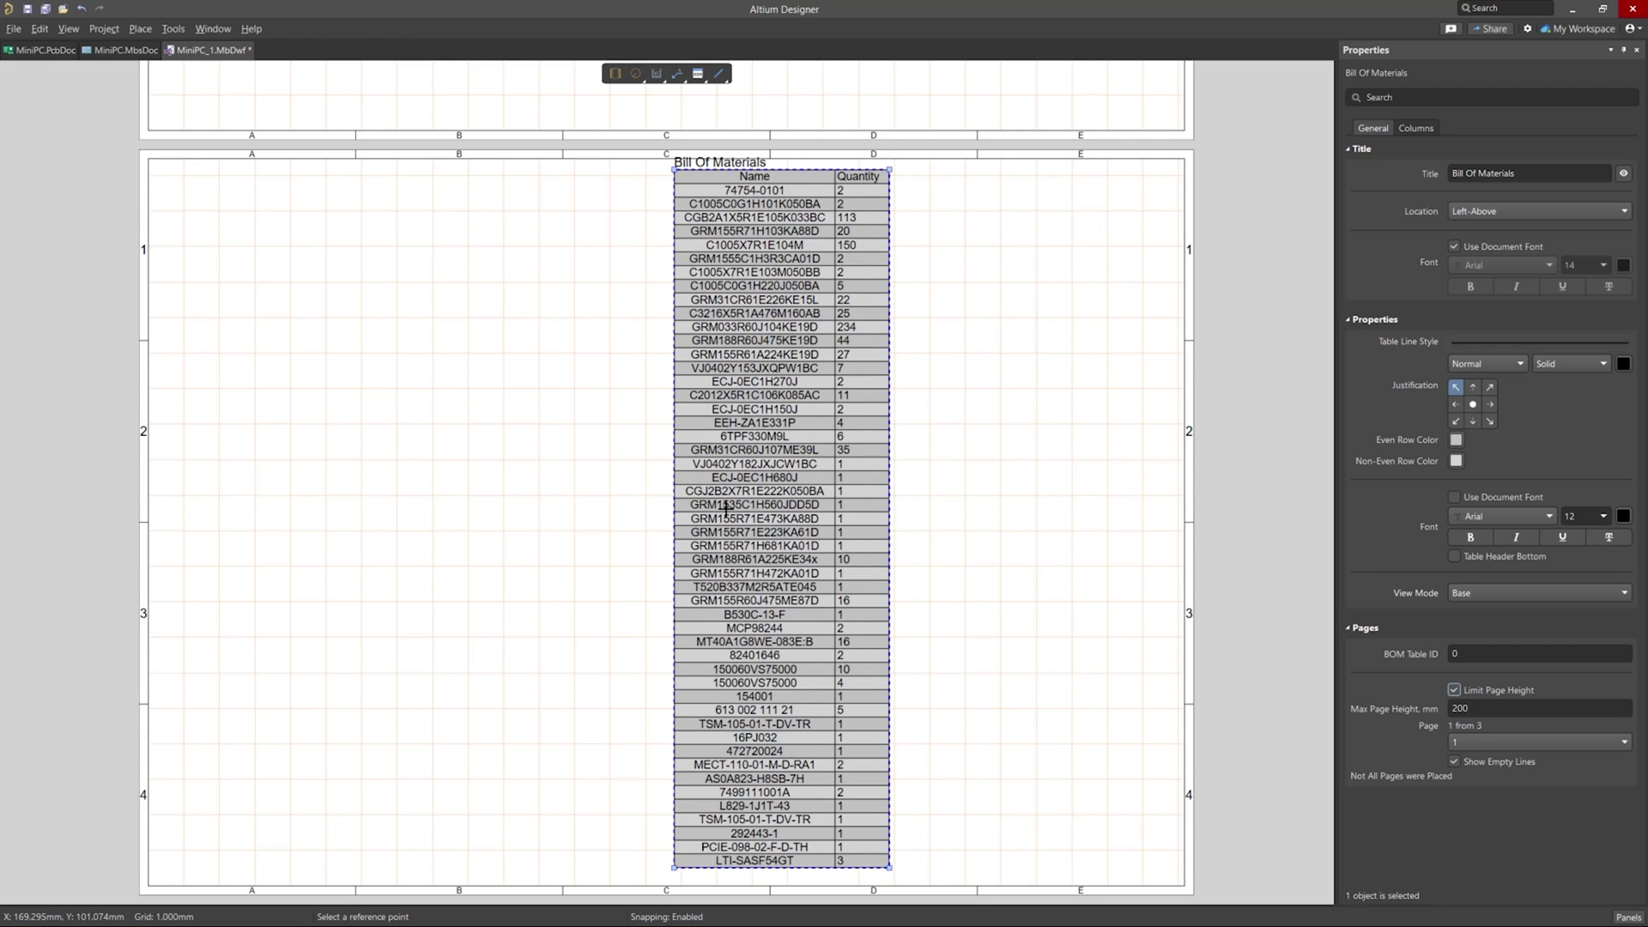
pyautogui.click(725, 508)
pyautogui.hotkey('ctrl', 'v')
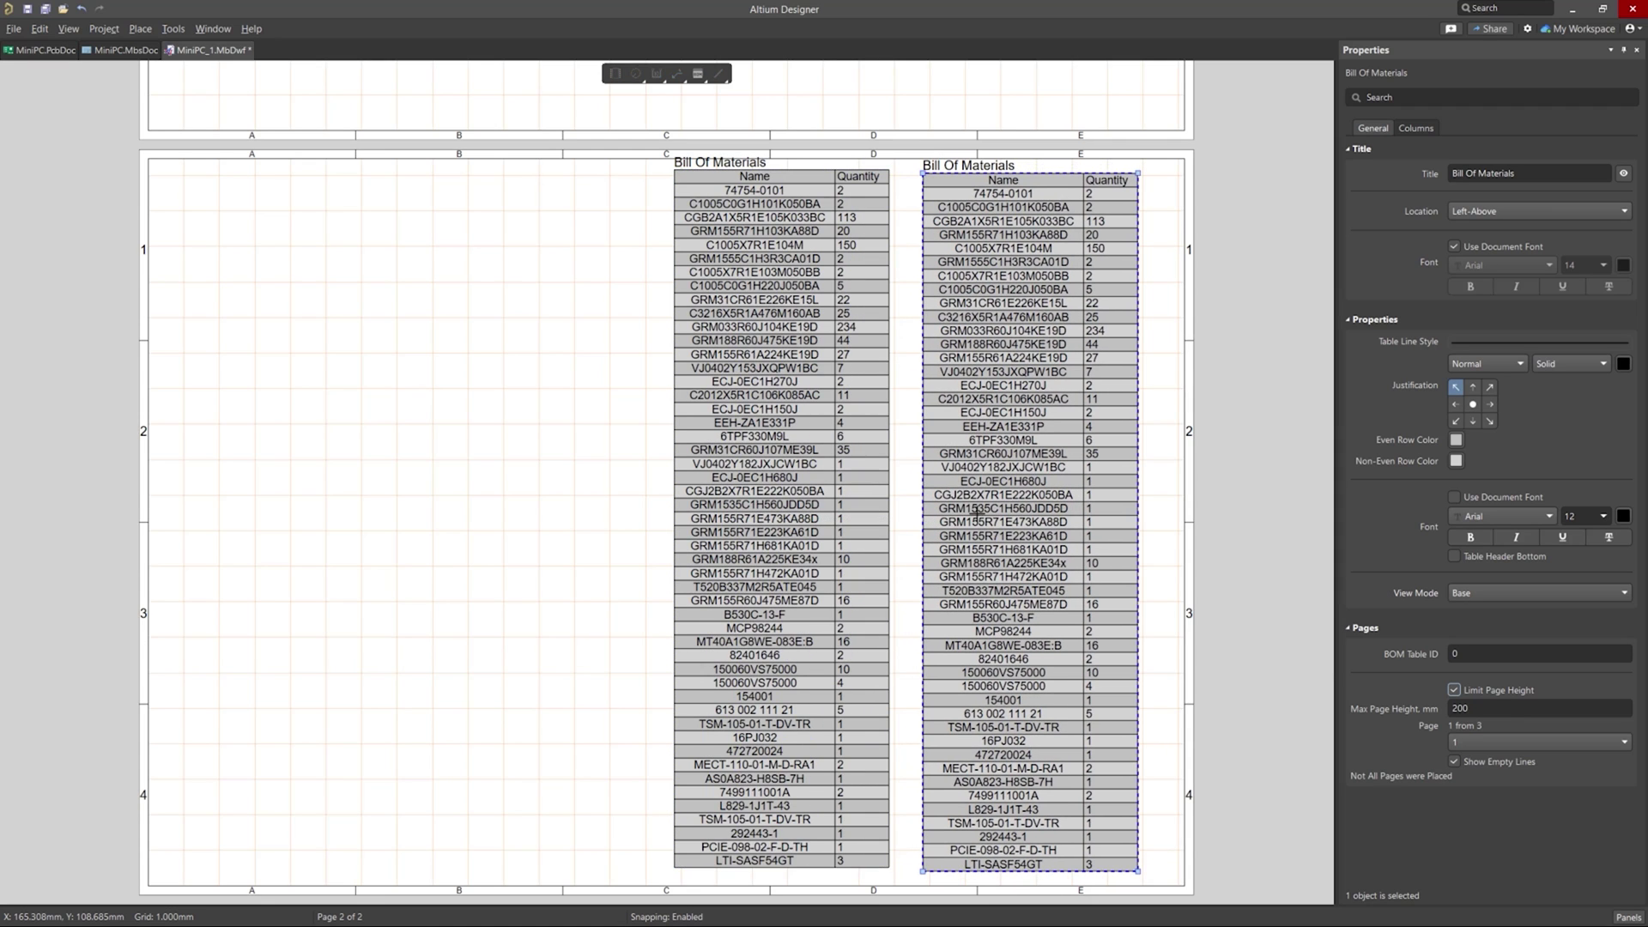
# - Drop the BOM copy right of the original and set its Page to 2
pyautogui.click(1008, 508)
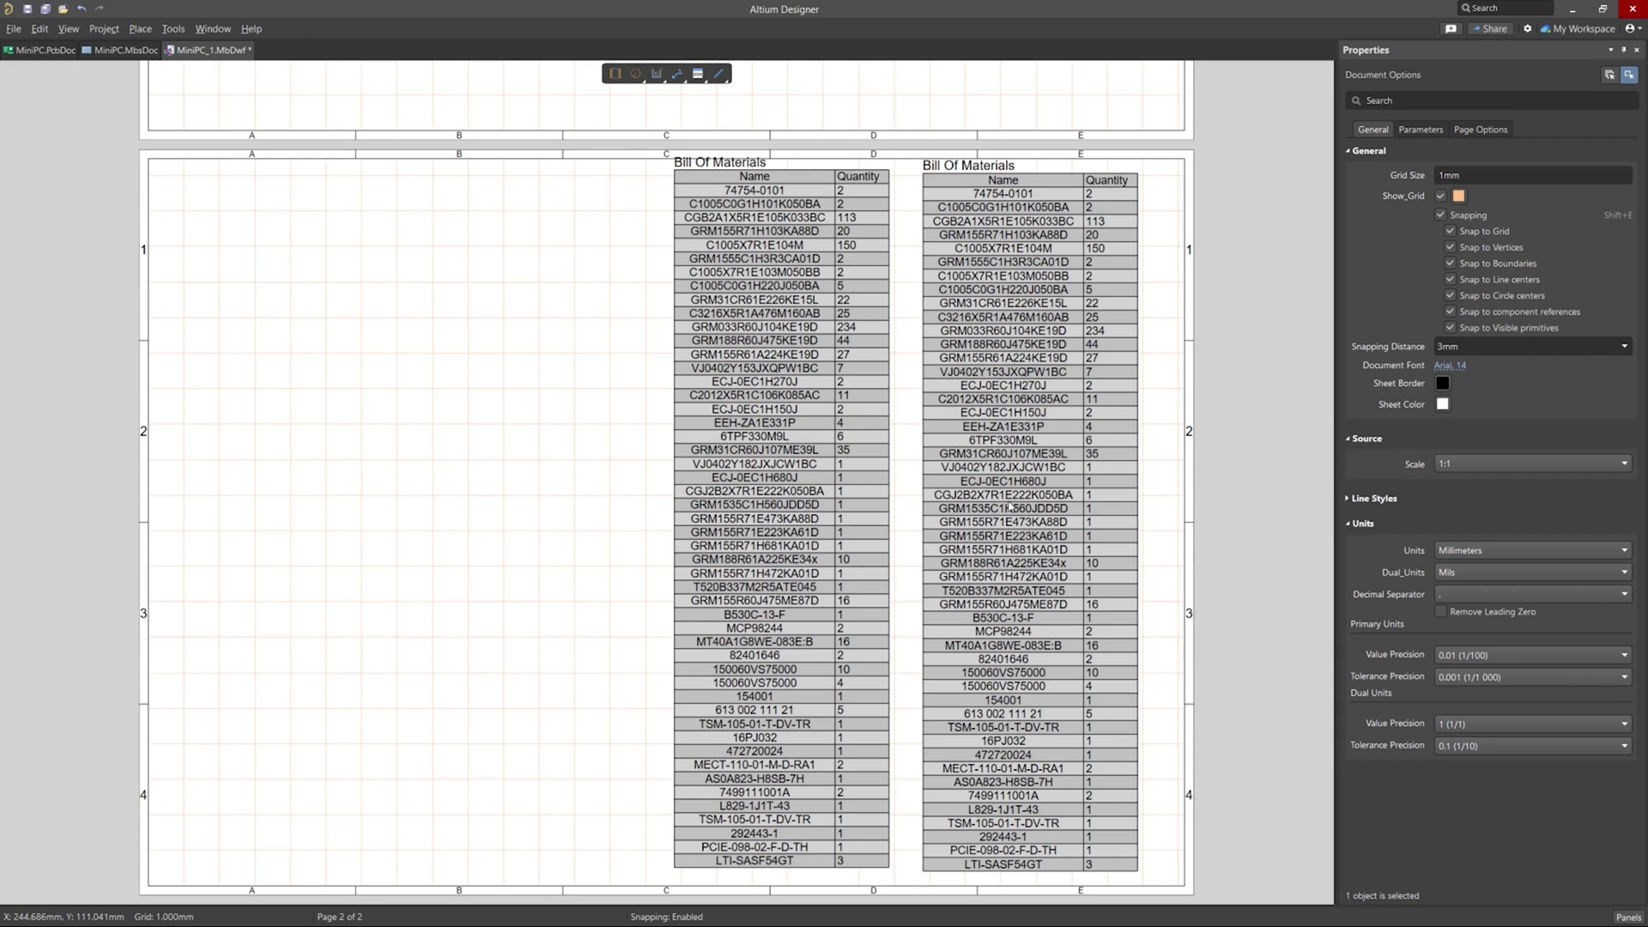
pyautogui.click(1009, 508)
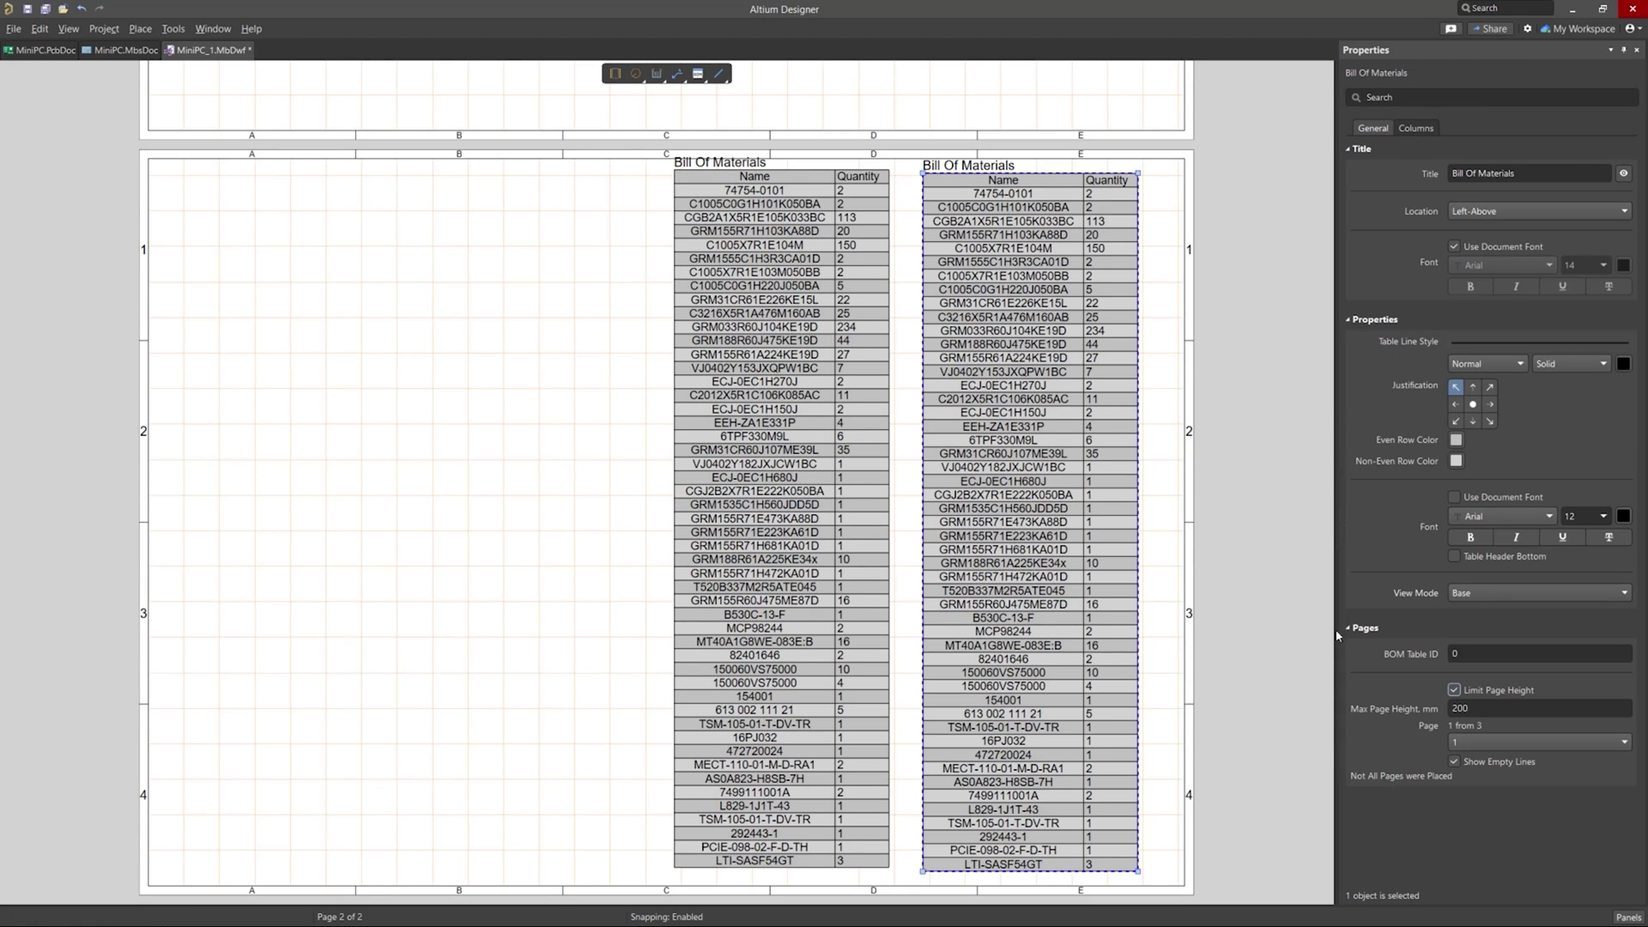
pyautogui.click(1471, 750)
pyautogui.click(1469, 778)
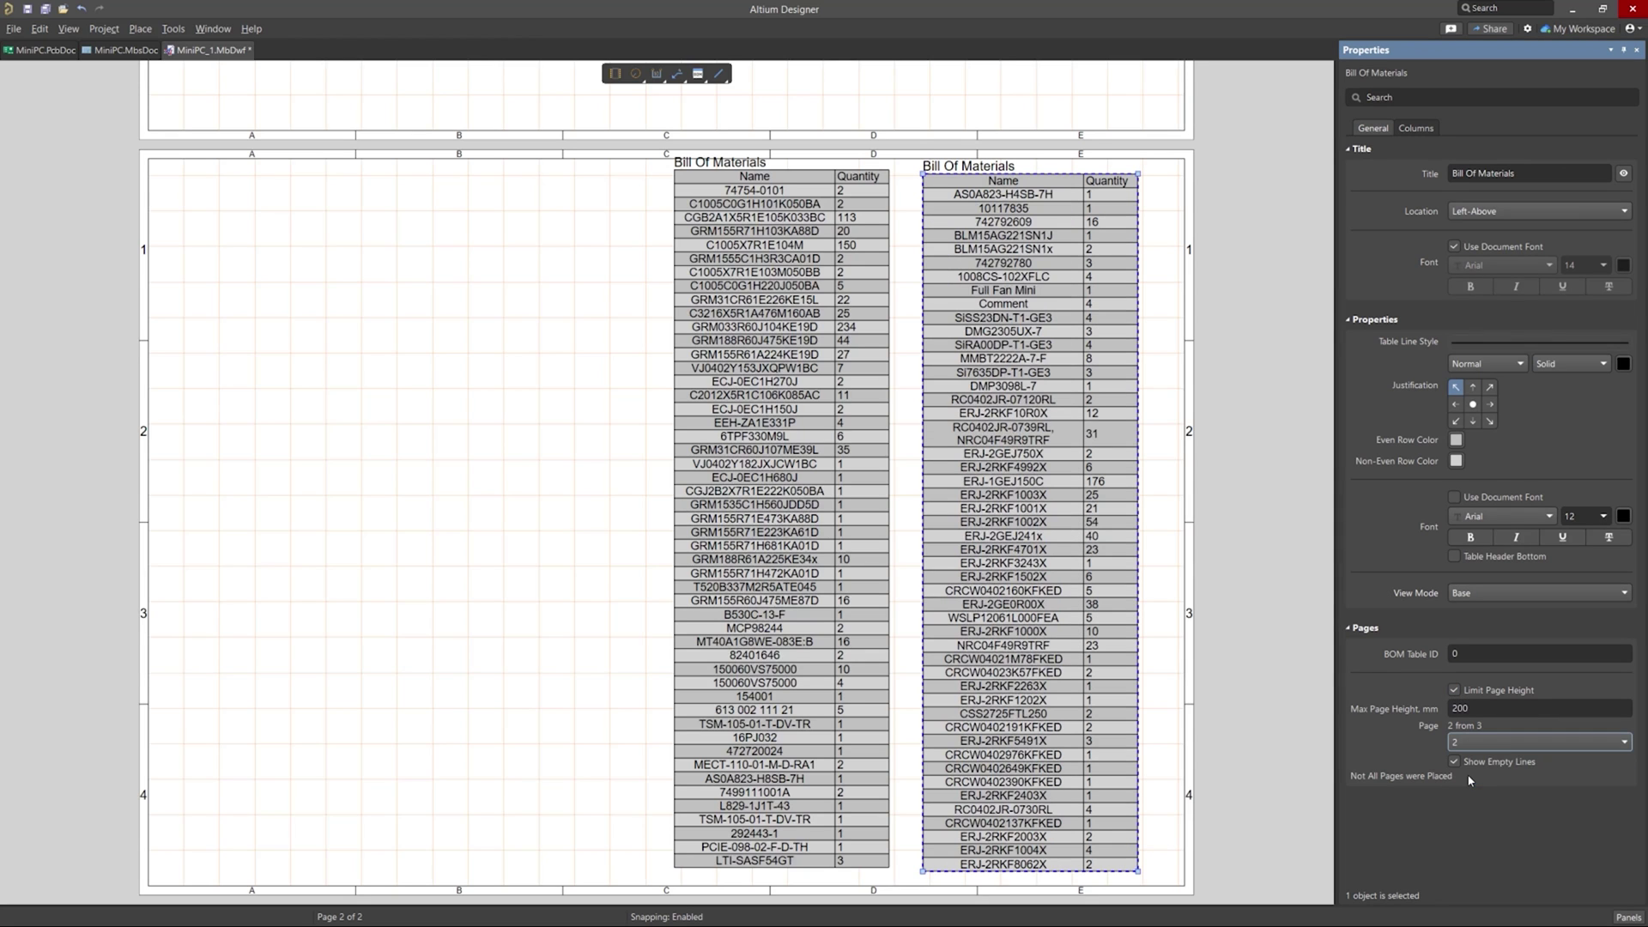
# - Drag the three BOM tables leftward into a side-by-side row
pyautogui.moveTo(709, 404); pyautogui.dragTo(208, 418)
pyautogui.moveTo(967, 359); pyautogui.dragTo(451, 369)
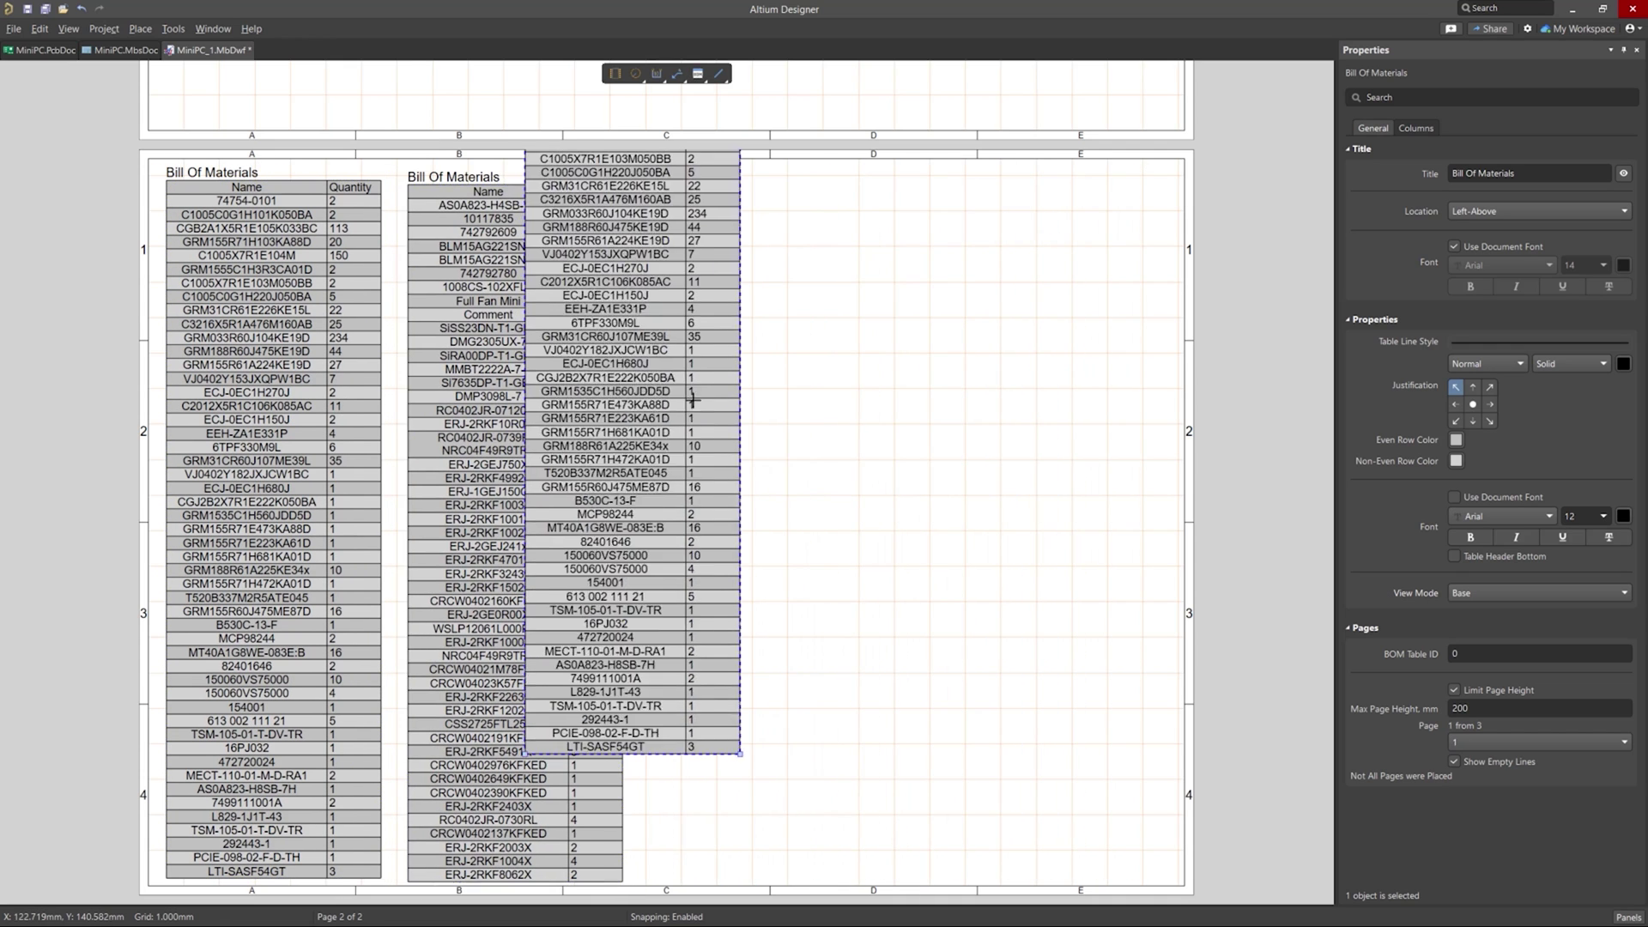
pyautogui.moveTo(693, 400); pyautogui.dragTo(708, 519)
pyautogui.press('Escape')
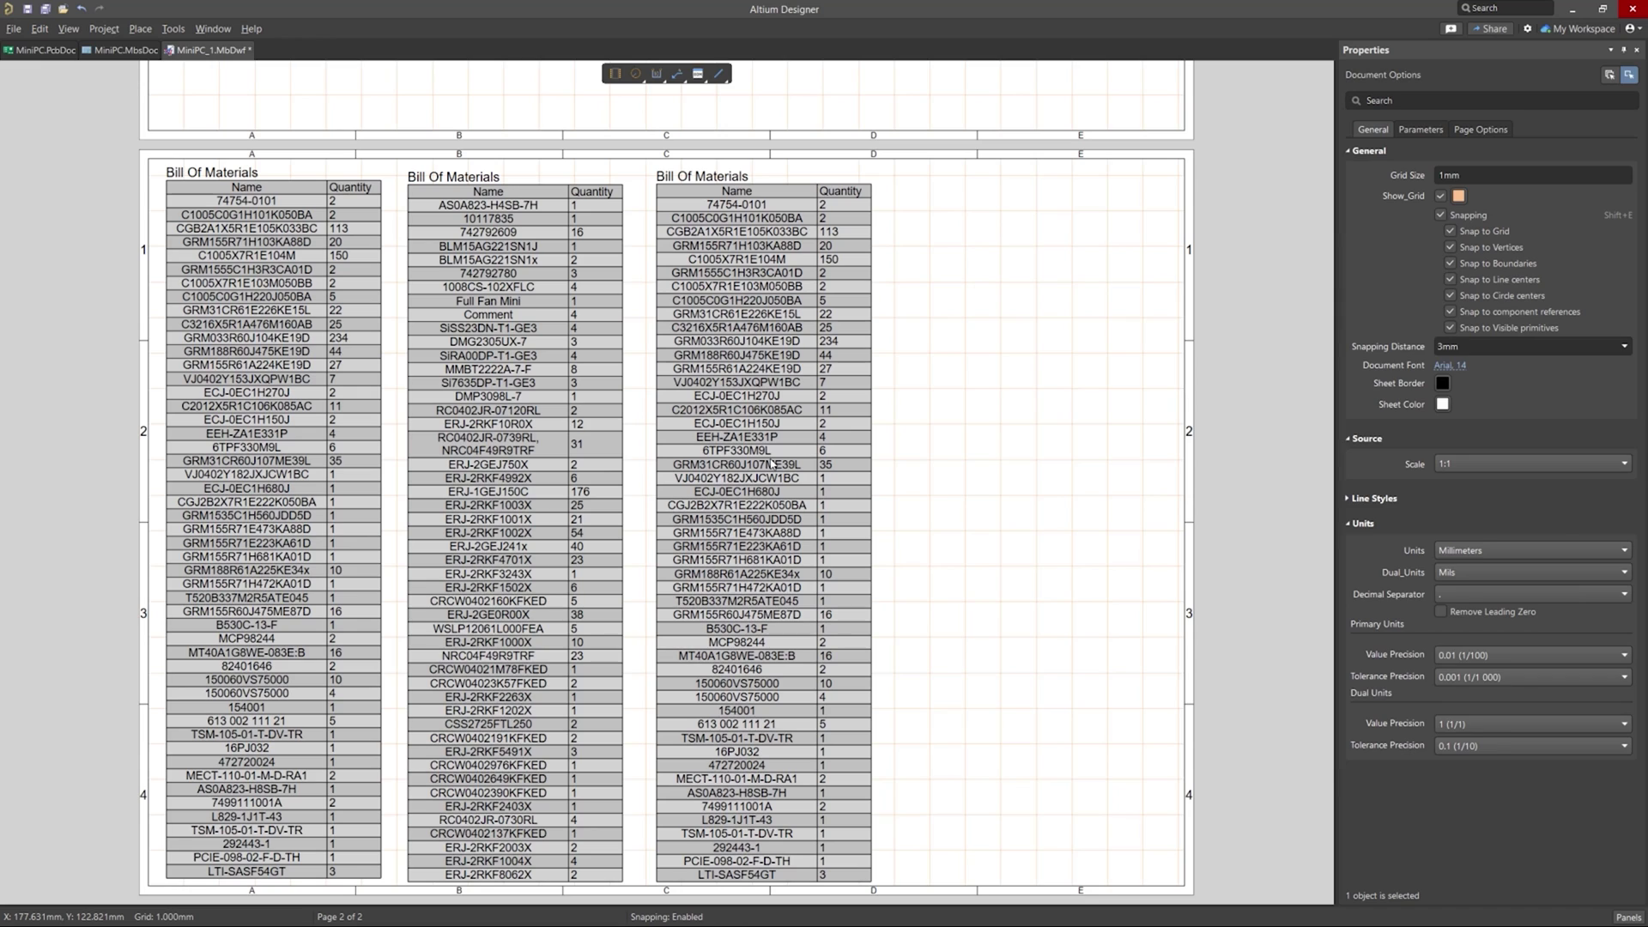
# - Set the third BOM table's Page to 3 and clear the selection
pyautogui.click(771, 463)
pyautogui.click(1487, 742)
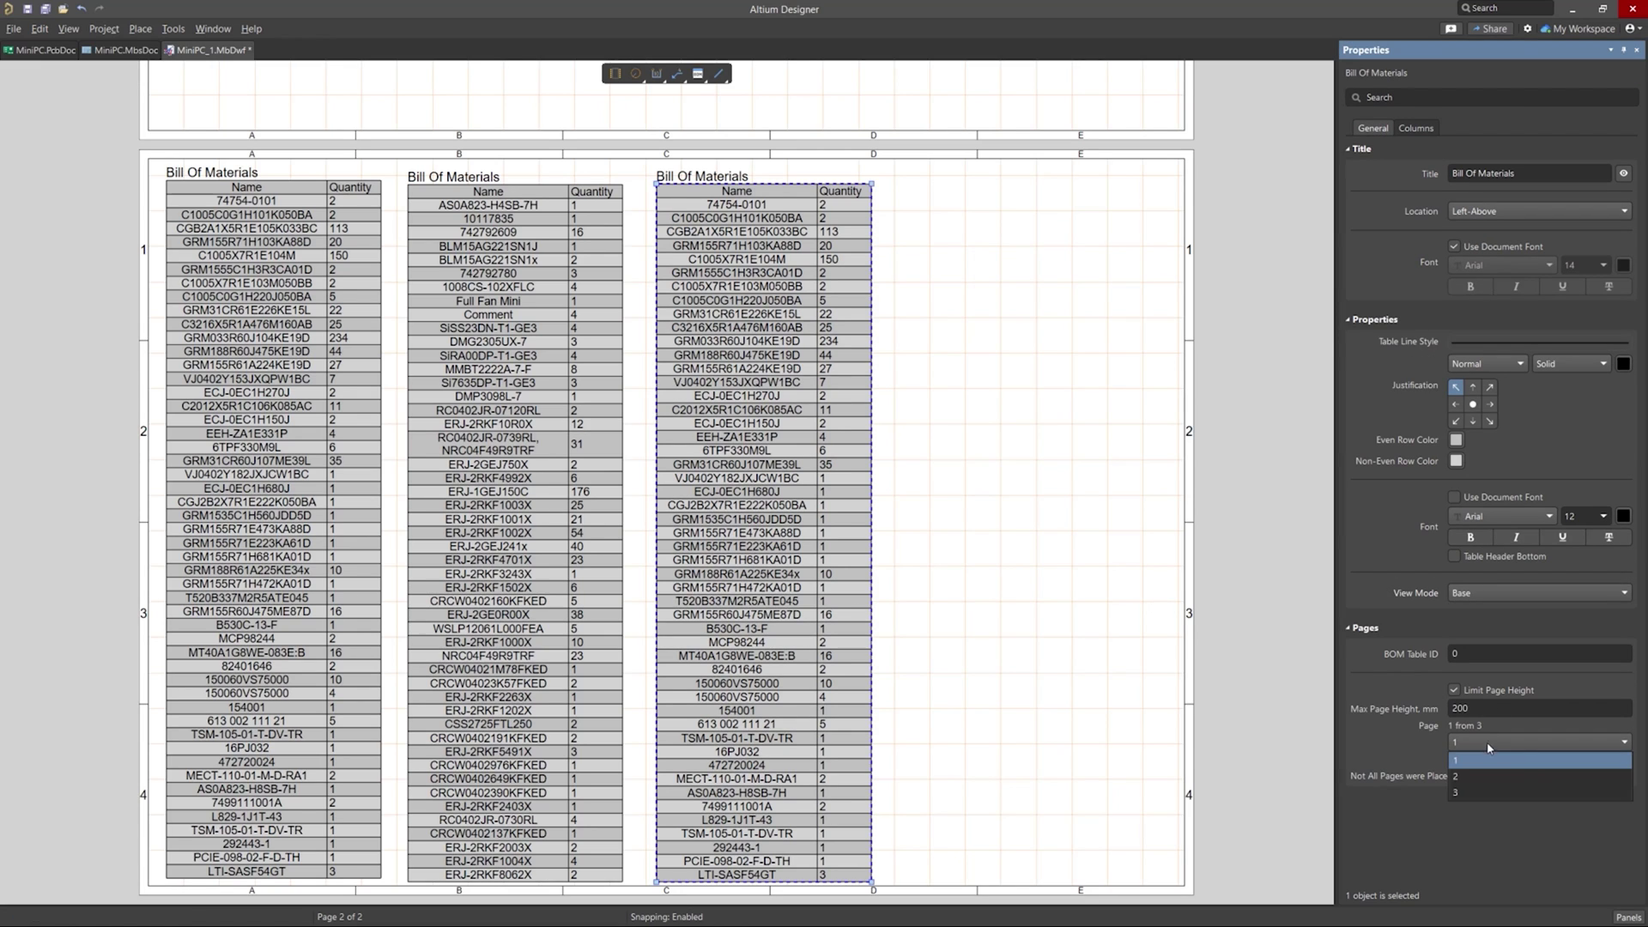
pyautogui.click(1480, 794)
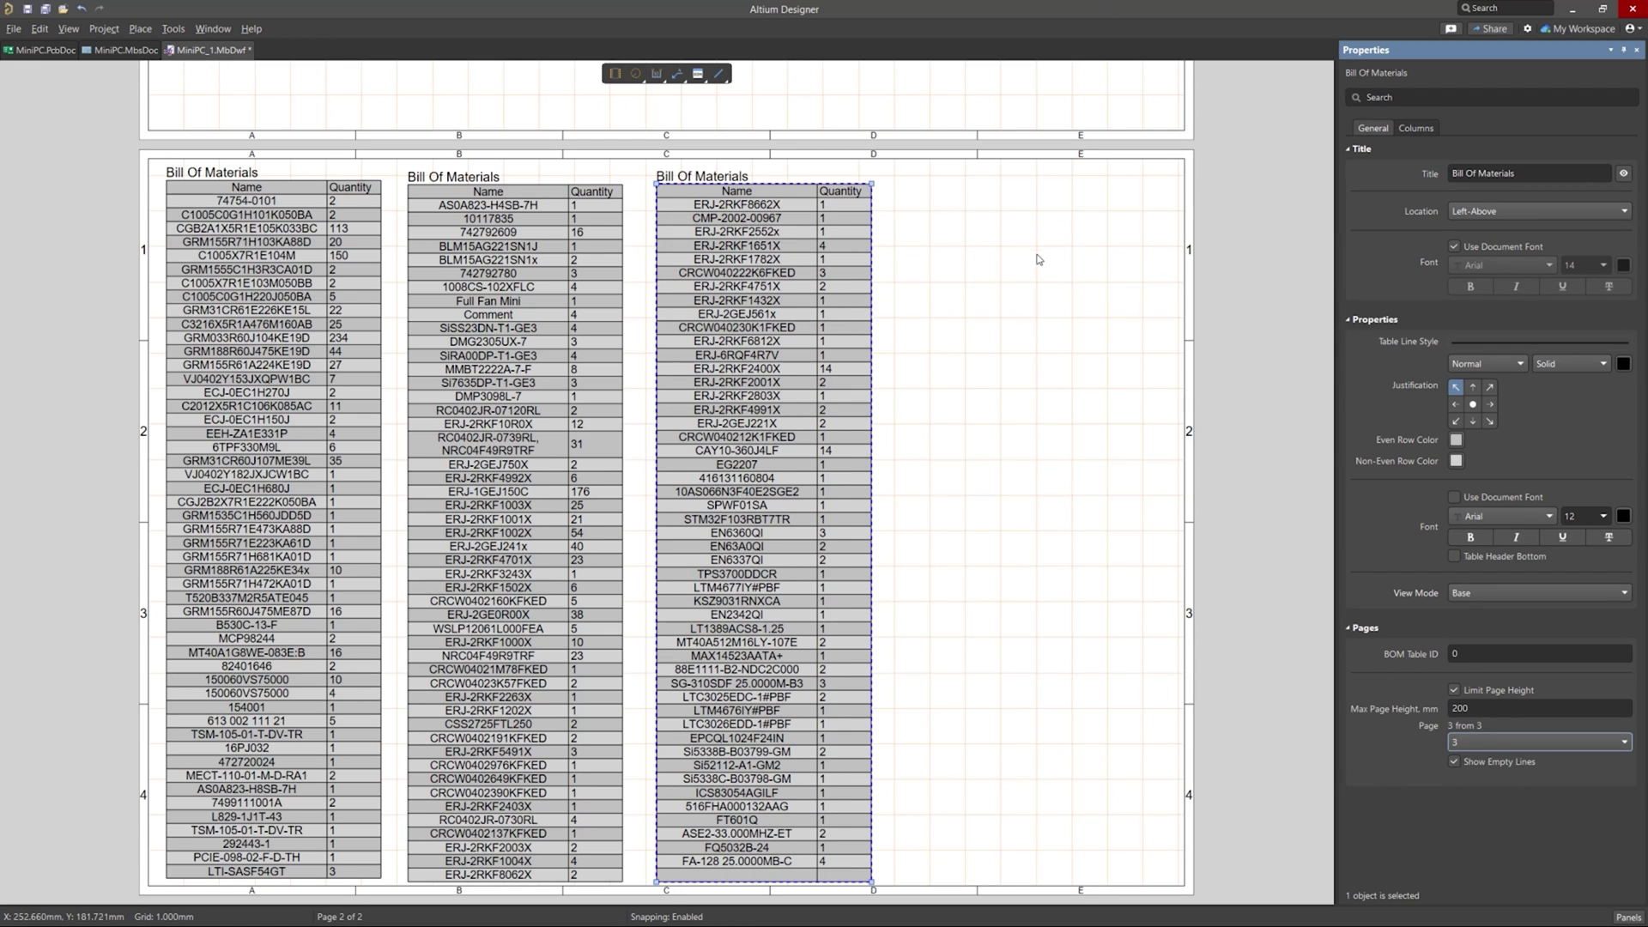
pyautogui.click(972, 489)
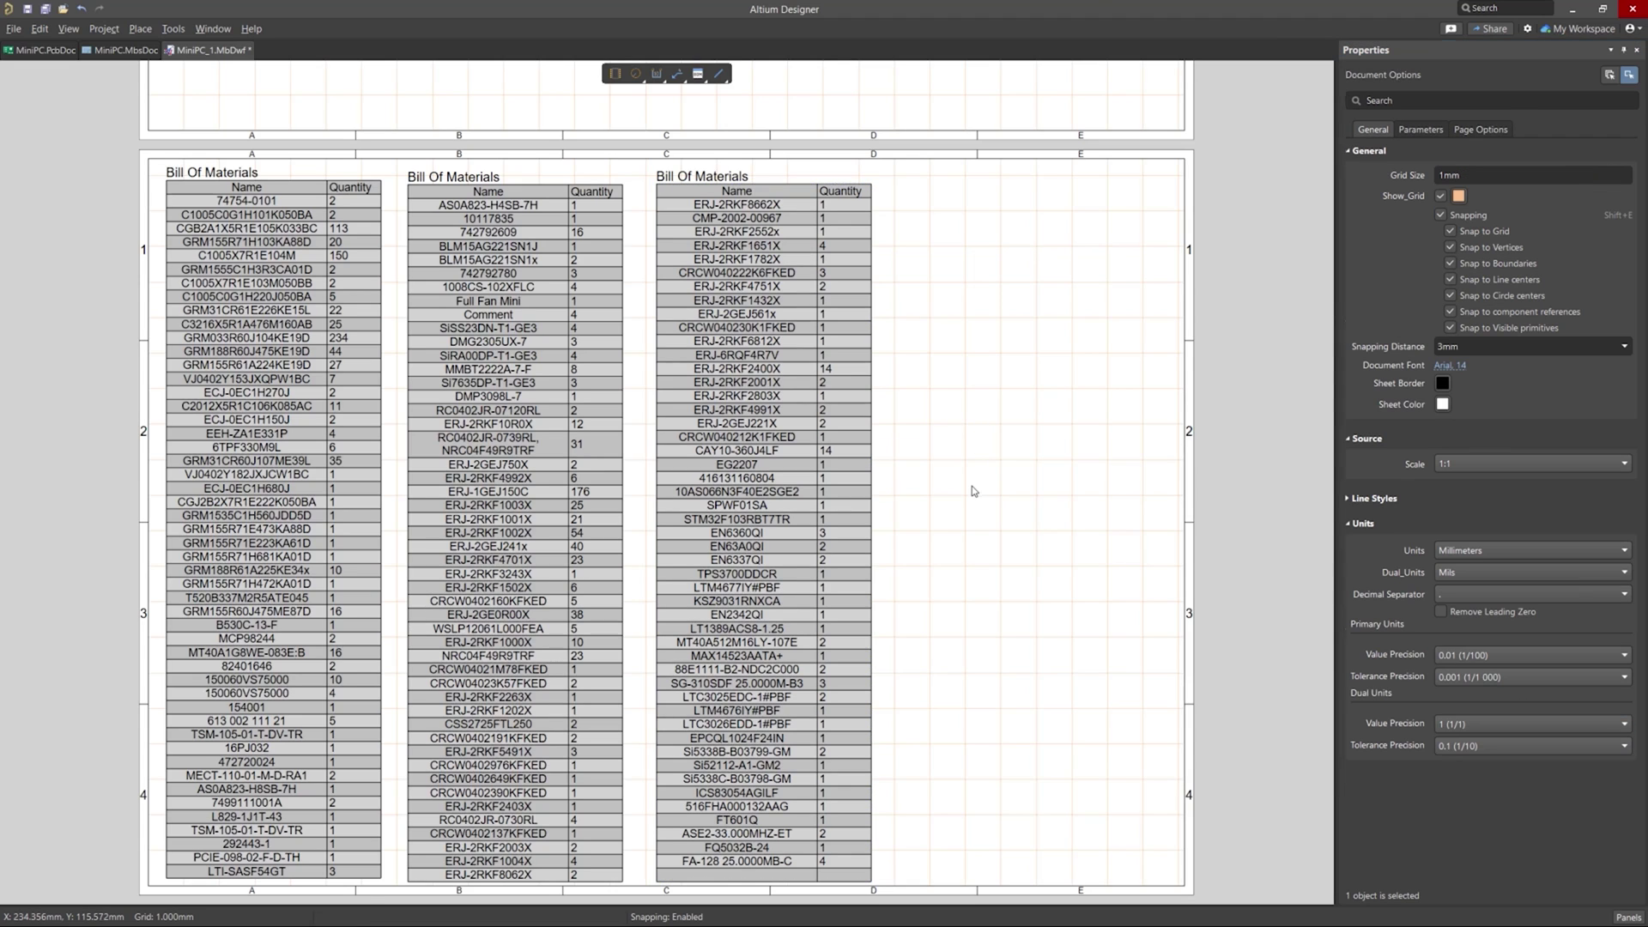
pyautogui.rightClick(996, 582)
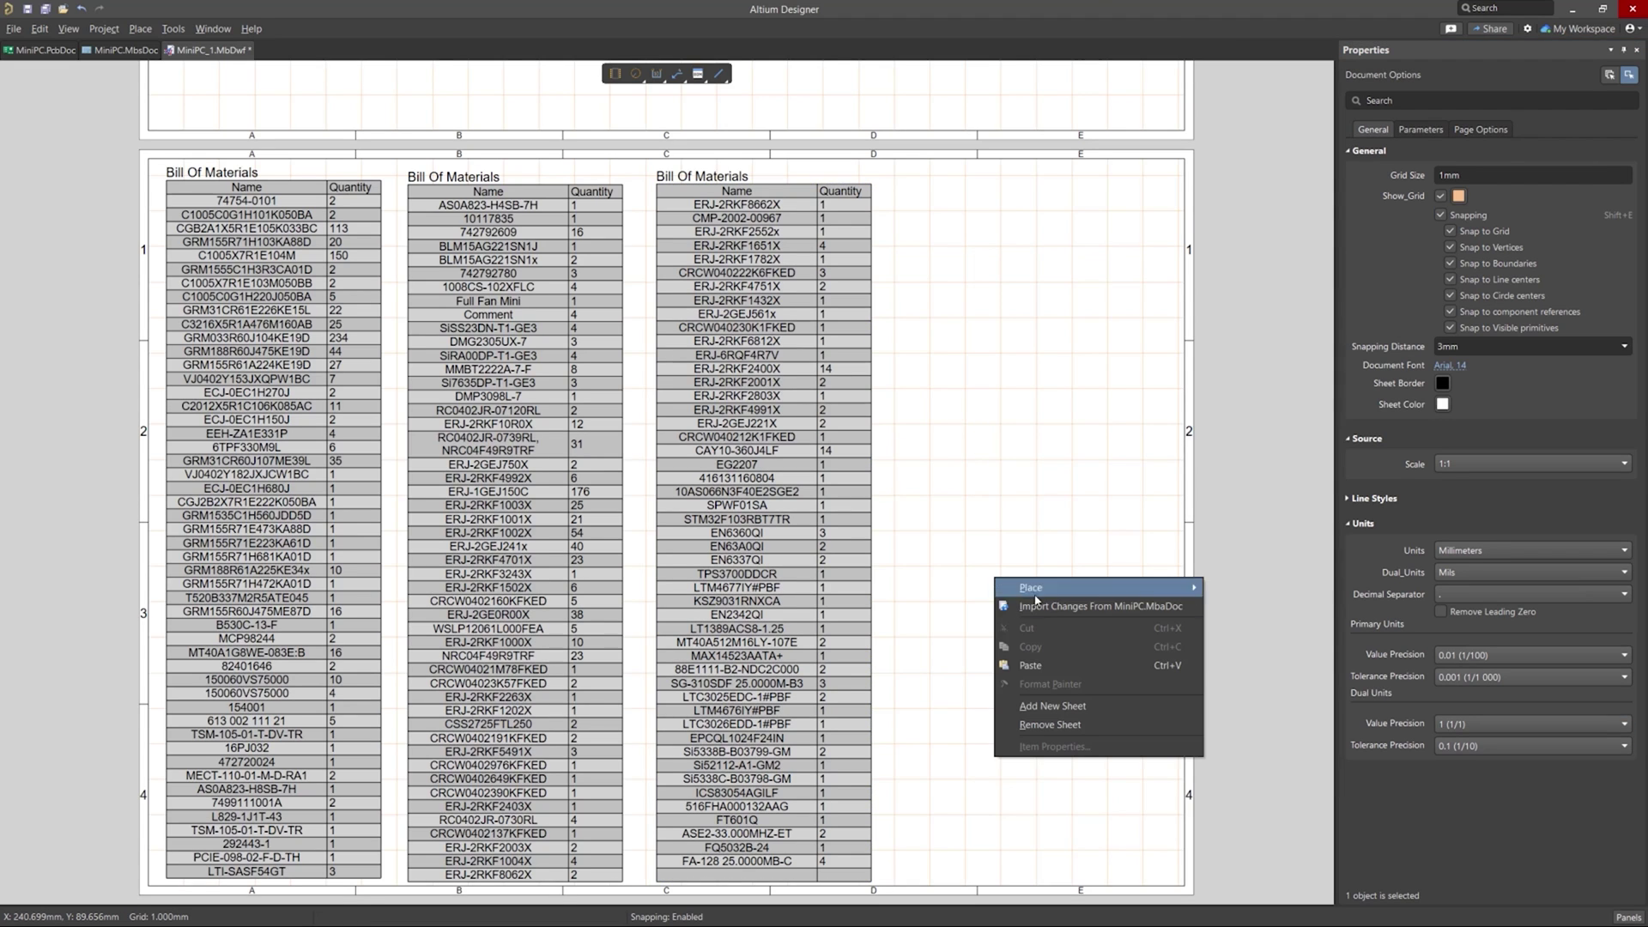
# - Add a new blank third sheet to the drawing and scroll down to it
pyautogui.click(1052, 706)
pyautogui.scroll(-3, 854, 715)
pyautogui.scroll(-6, 849, 700)
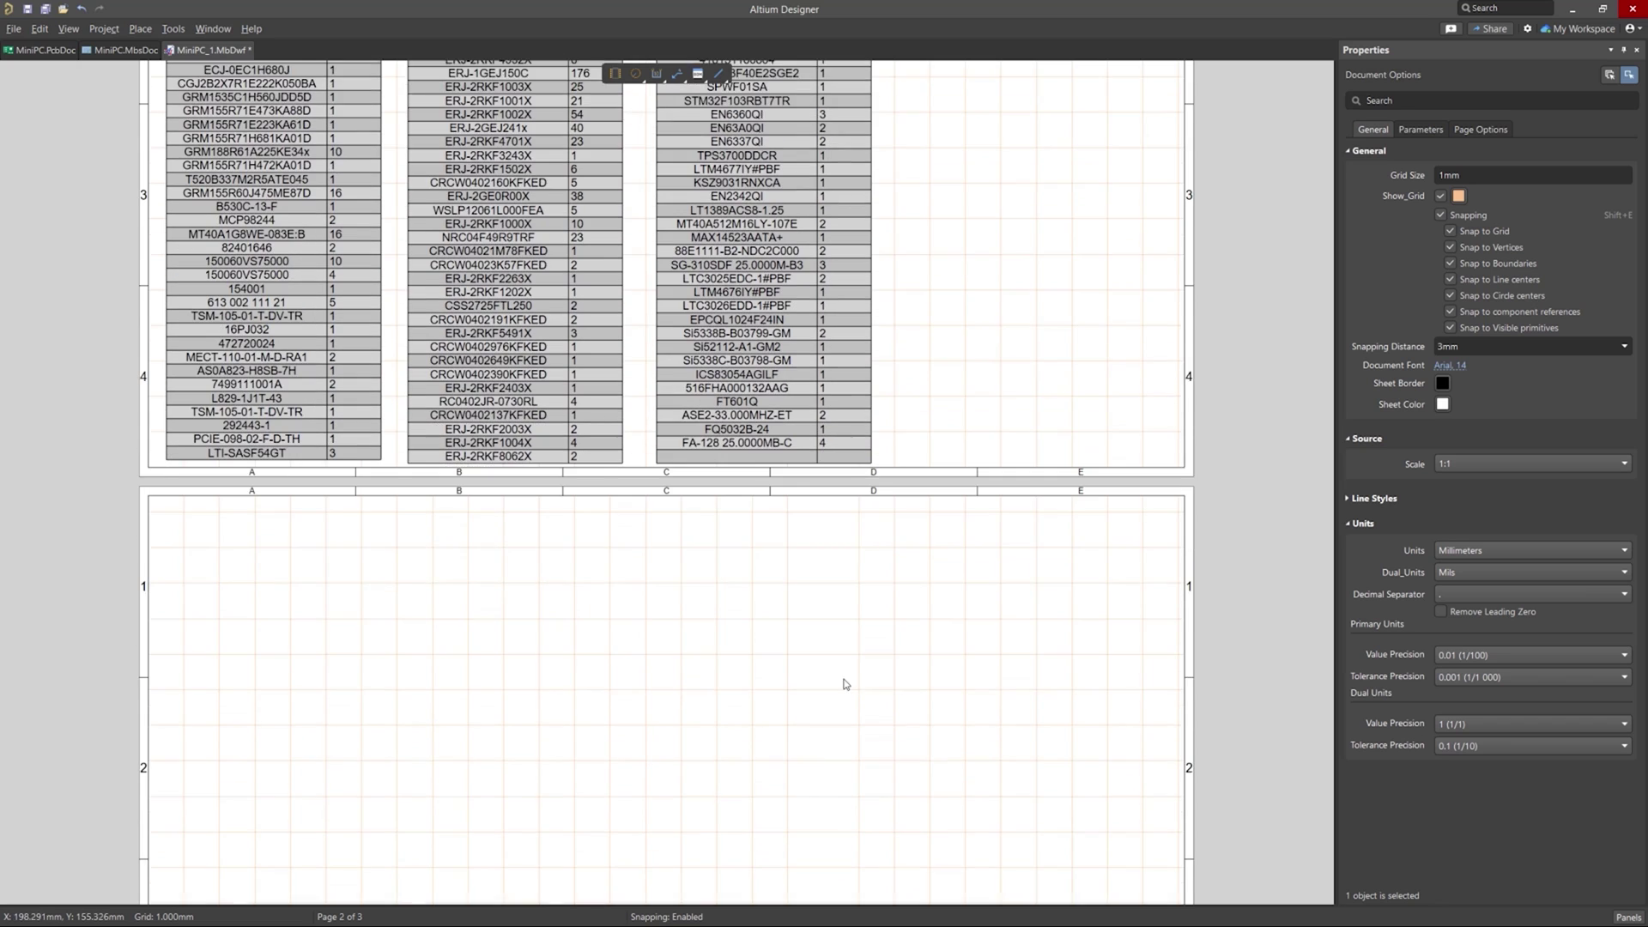
pyautogui.scroll(-1, 745, 660)
# - Place a graphic on the new sheet by marking two corners of the image area
pyautogui.rightClick(612, 444)
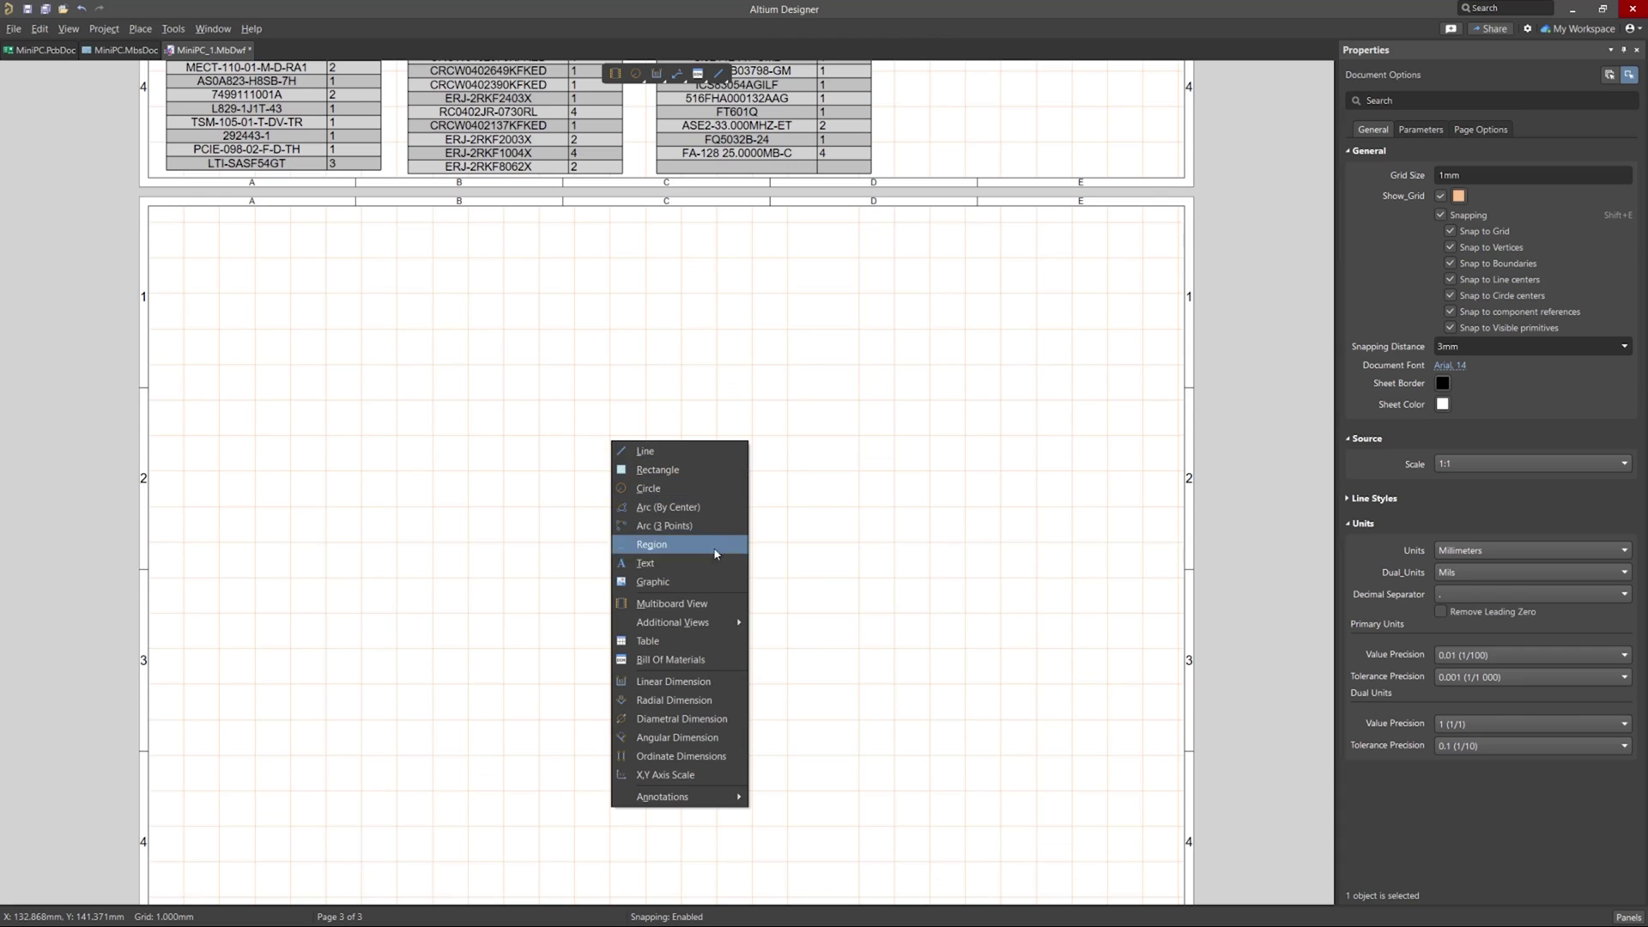
pyautogui.click(709, 581)
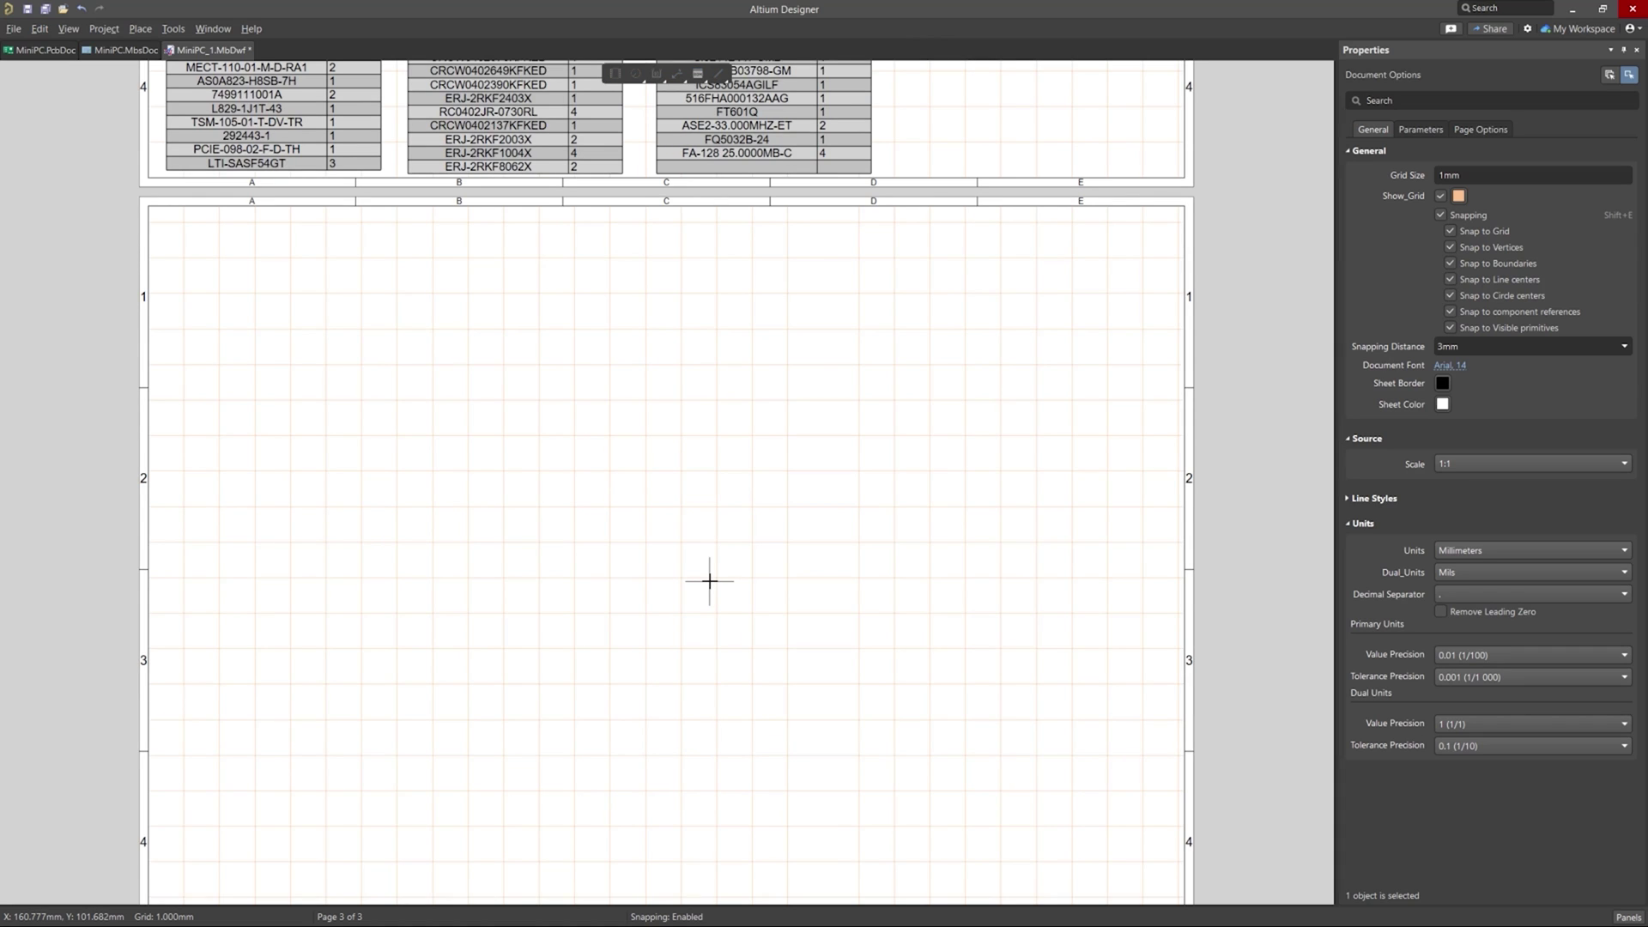
pyautogui.click(378, 375)
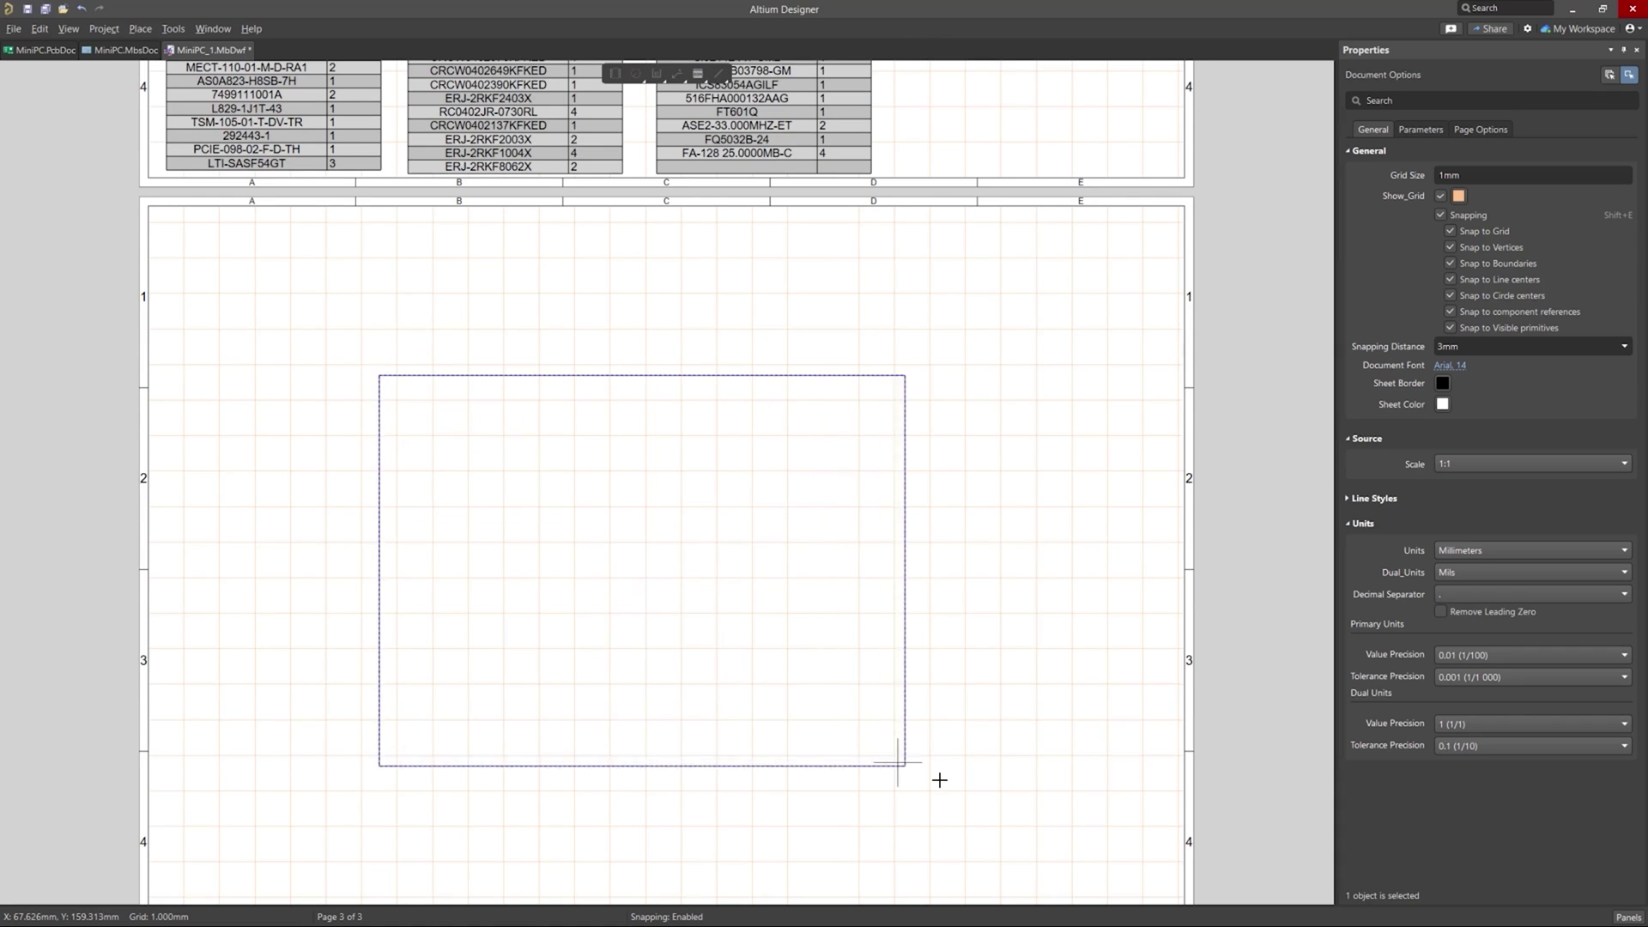
pyautogui.click(1042, 842)
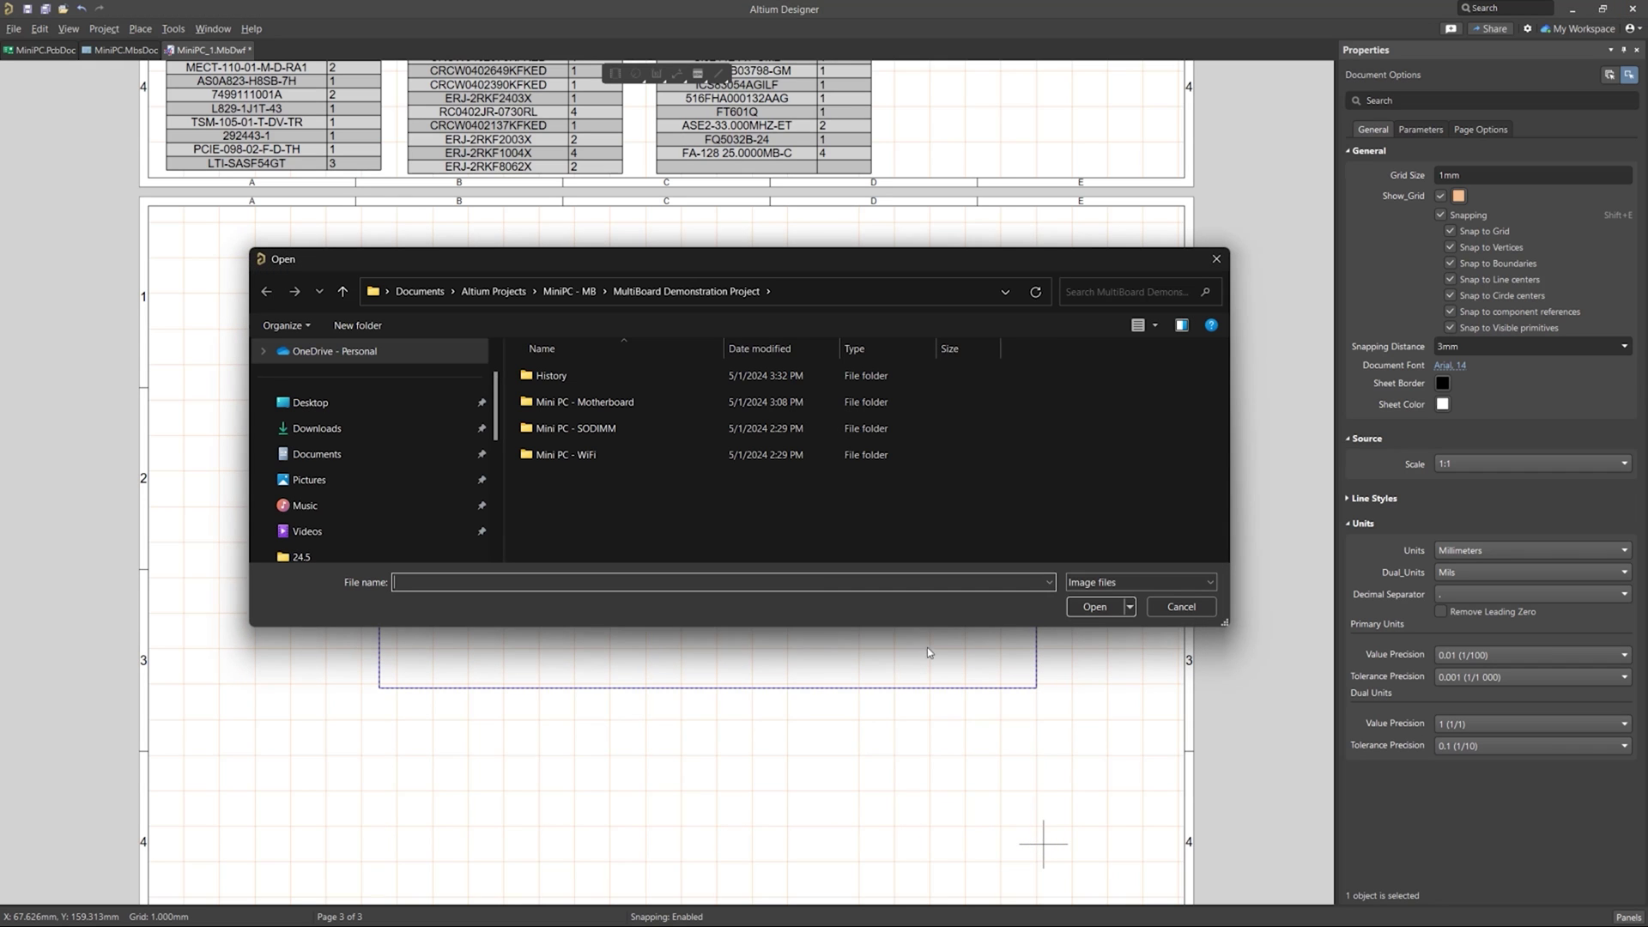
# - Insert the red PCB screenshot from Pictures > Screenshots
pyautogui.click(341, 481)
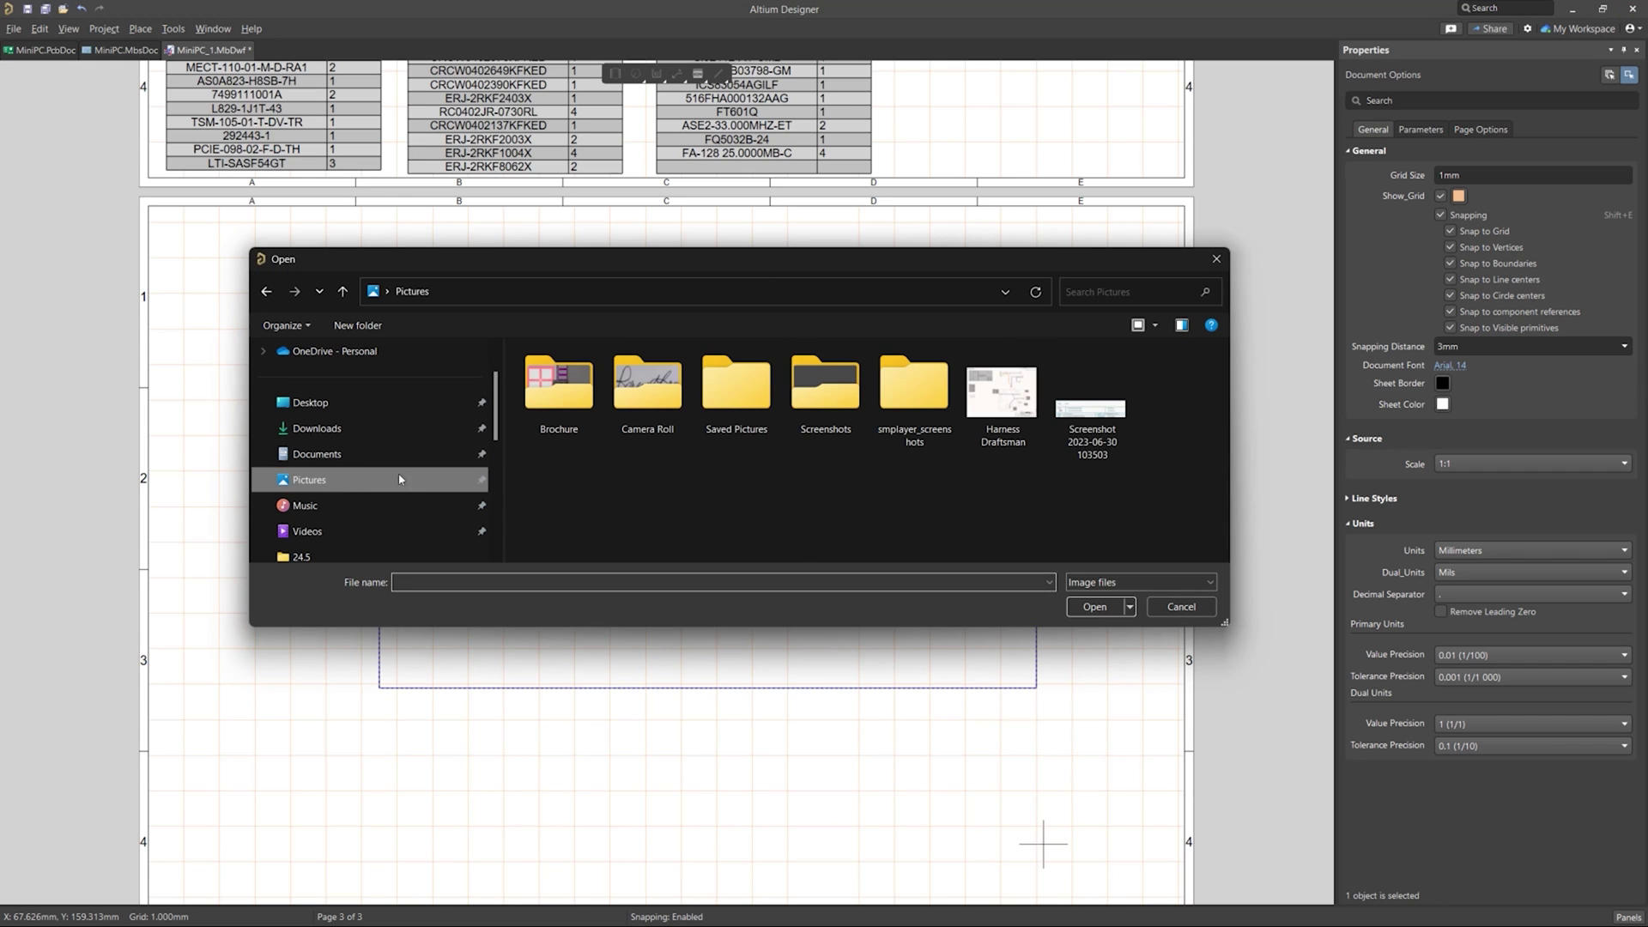
pyautogui.doubleClick(839, 418)
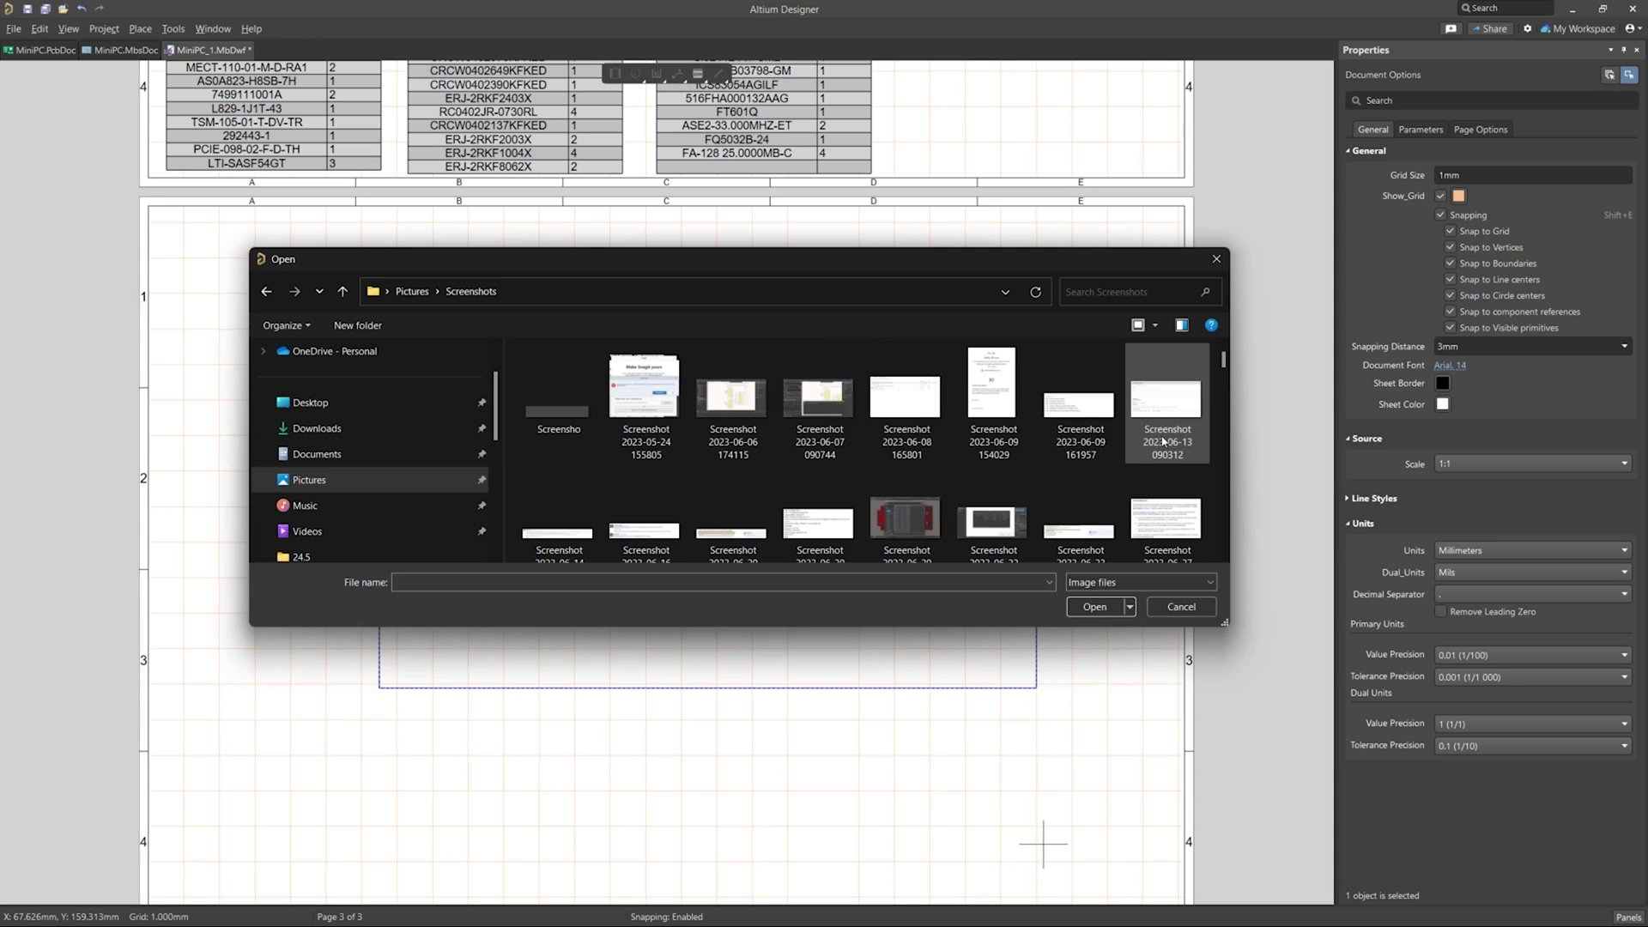
pyautogui.moveTo(1225, 365); pyautogui.dragTo(1220, 558)
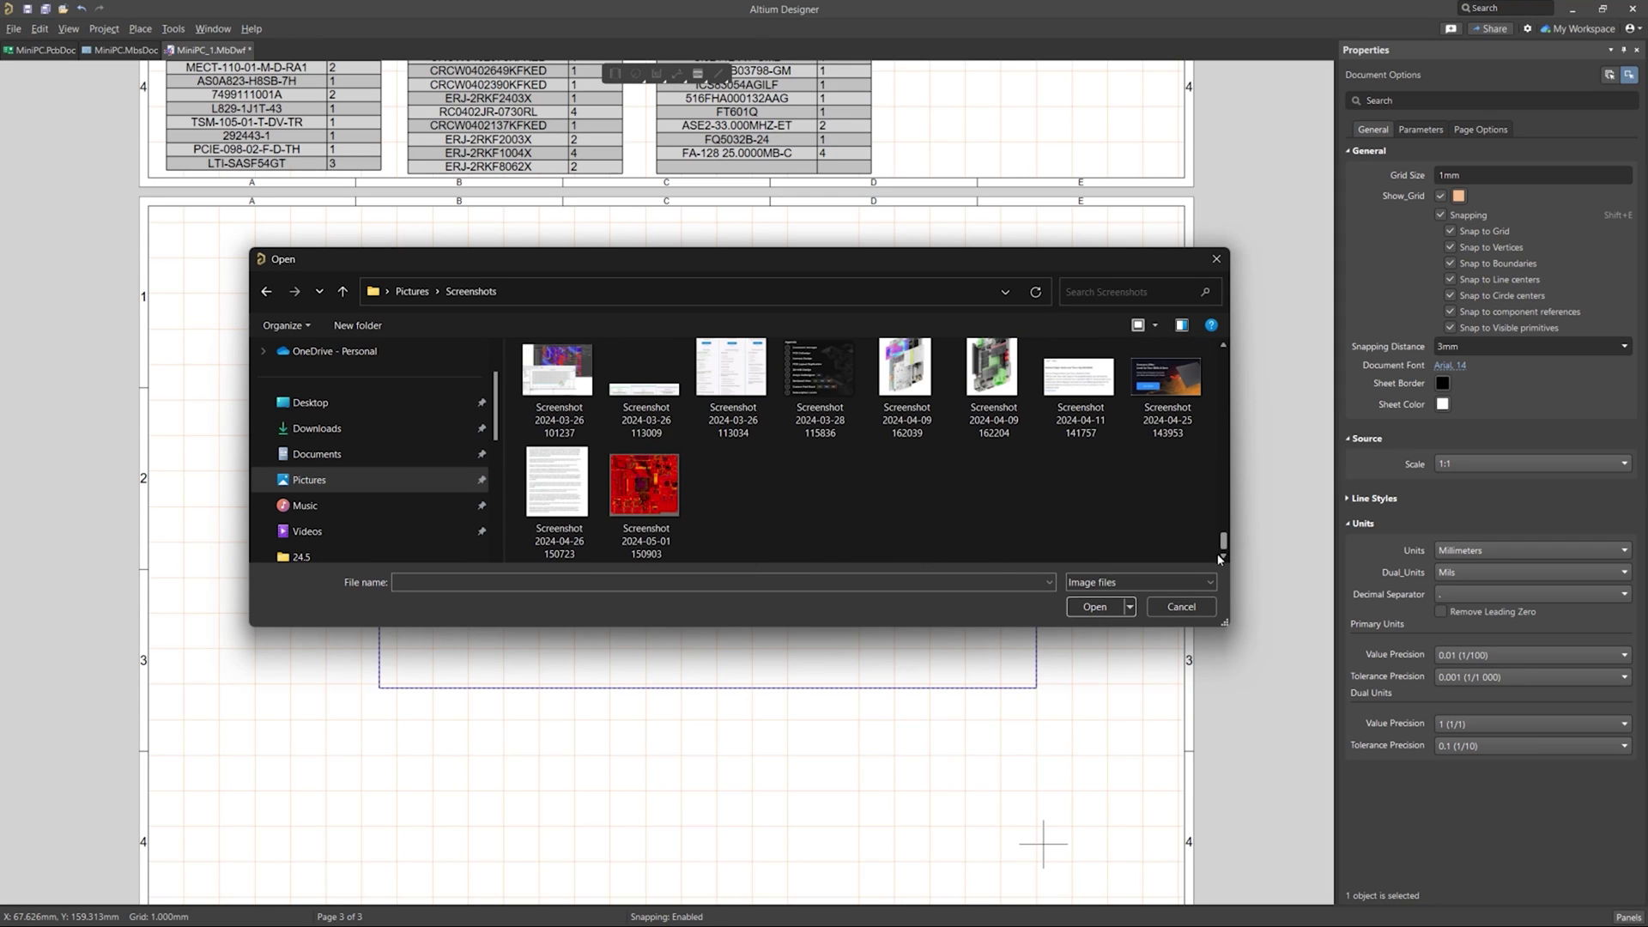
pyautogui.doubleClick(676, 498)
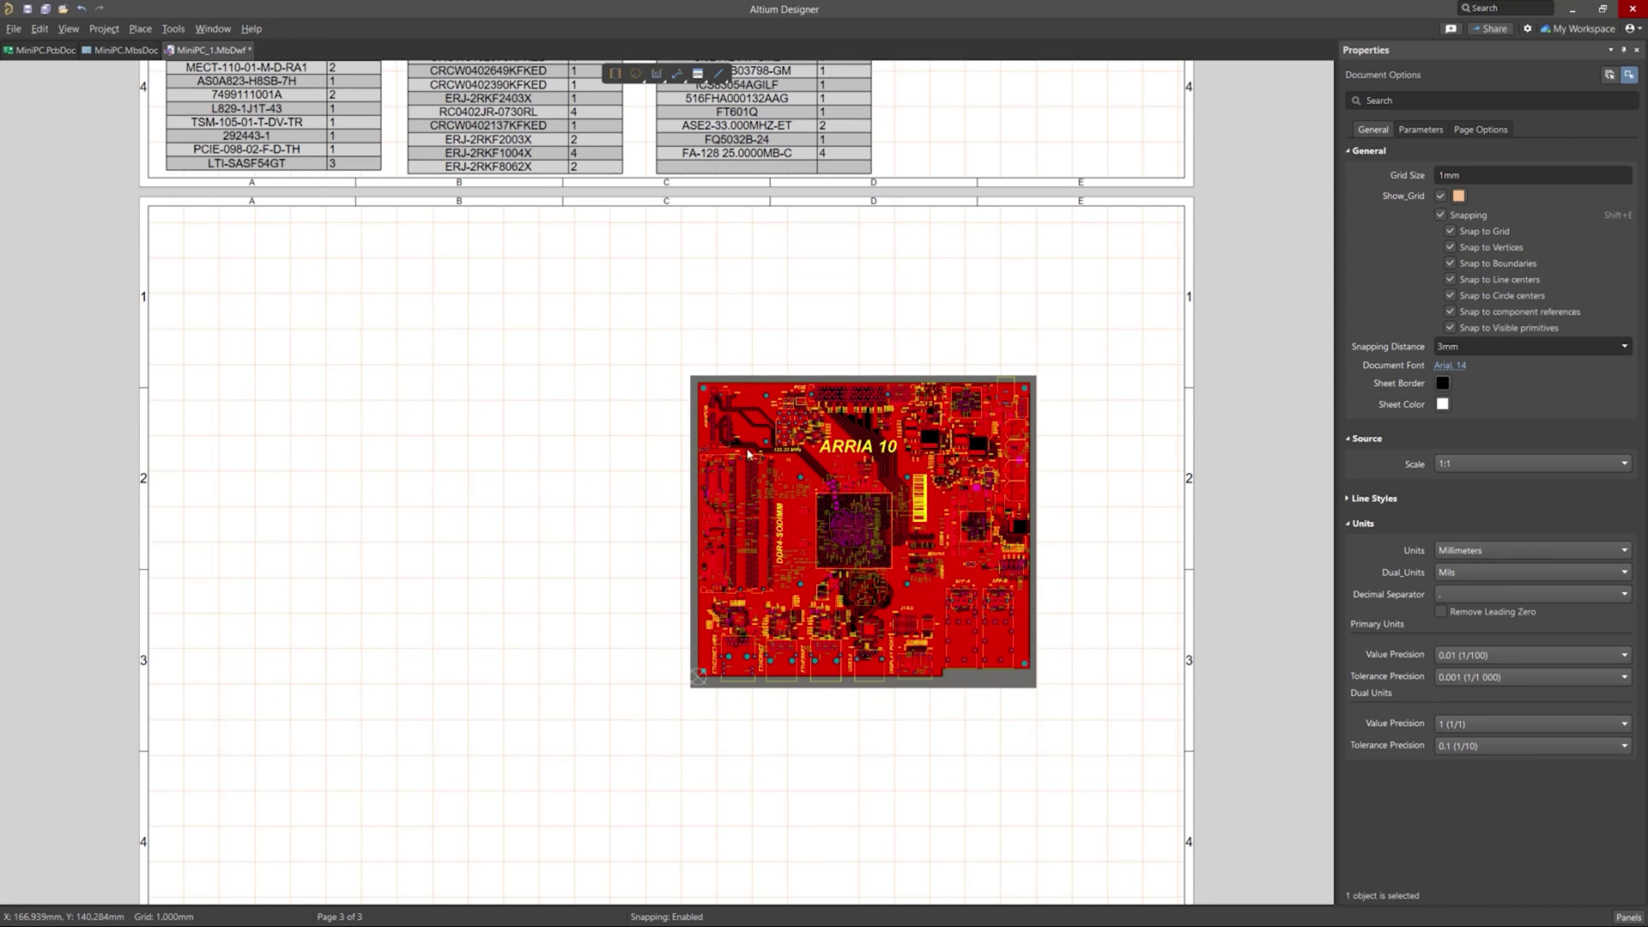
# - Move and enlarge the PCB image to about 198 × 179 mm, centred on the sheet
pyautogui.moveTo(749, 455); pyautogui.dragTo(446, 448)
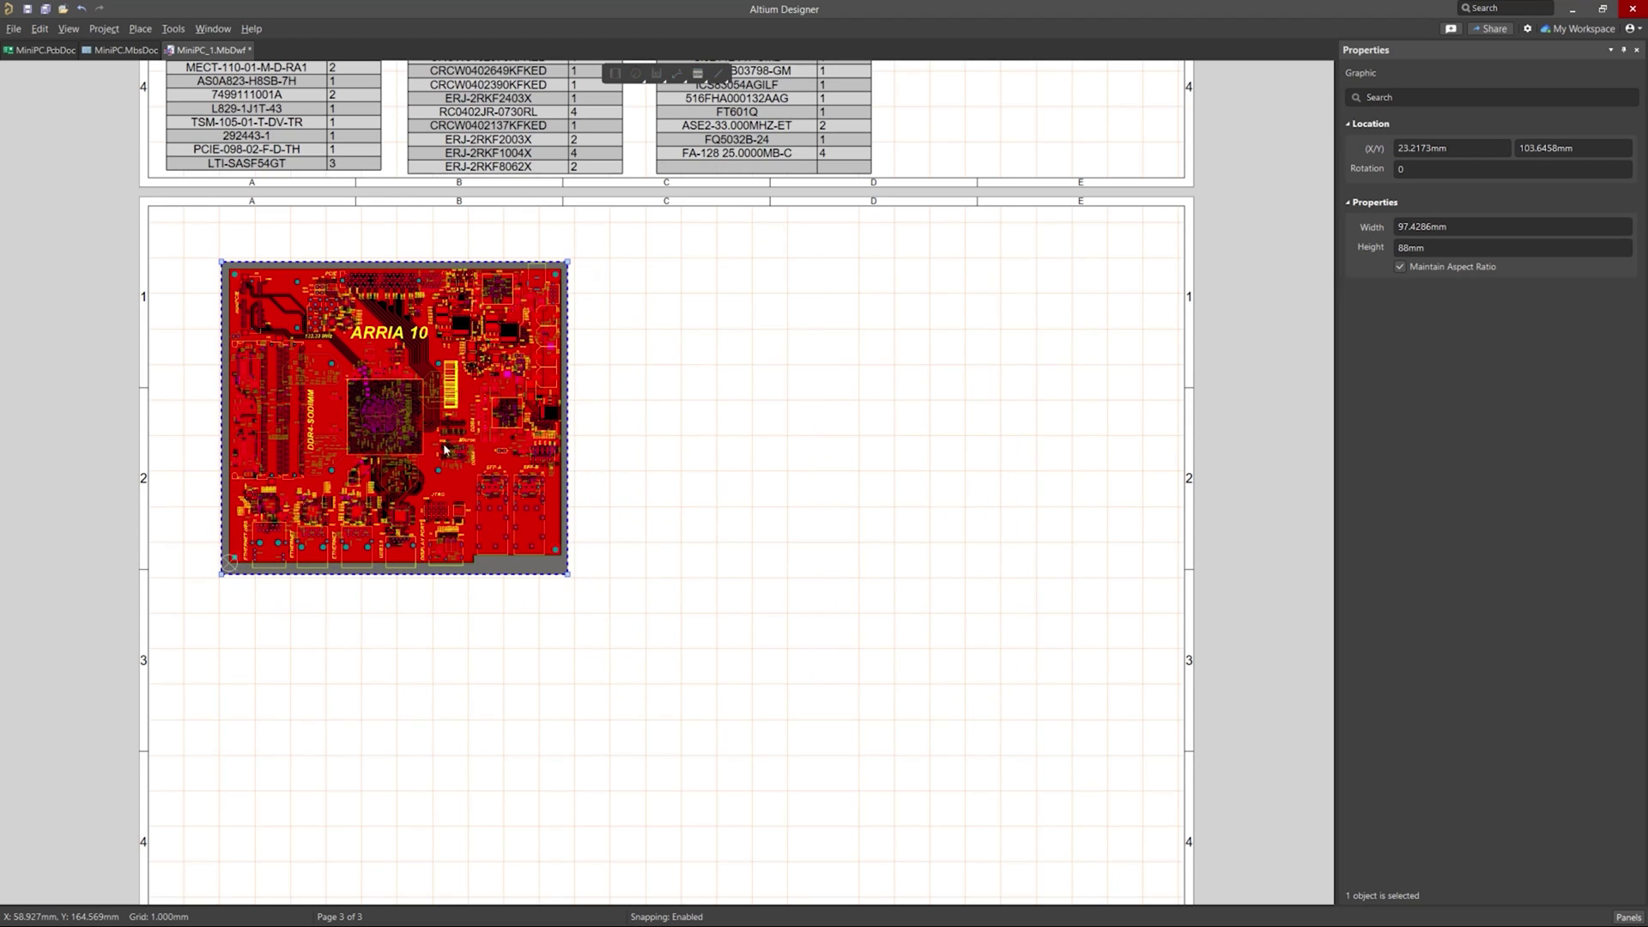
pyautogui.moveTo(567, 575); pyautogui.dragTo(1093, 893)
pyautogui.moveTo(736, 732); pyautogui.dragTo(834, 736)
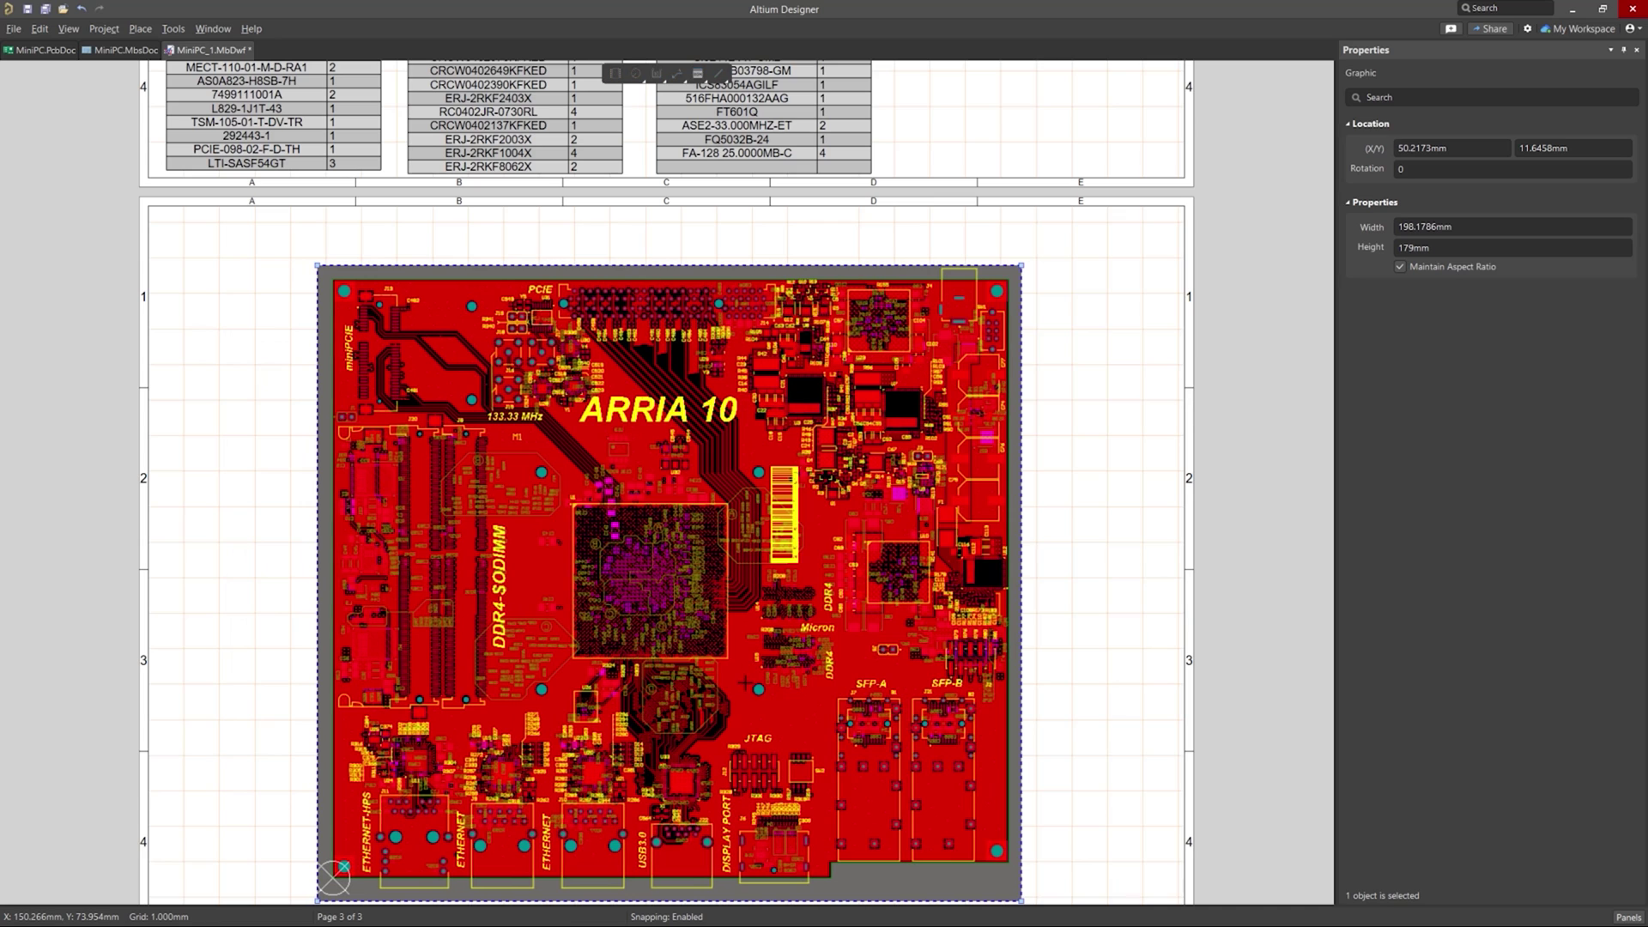
pyautogui.scroll(-2, 766, 669)
pyautogui.moveTo(766, 668); pyautogui.dragTo(766, 662)
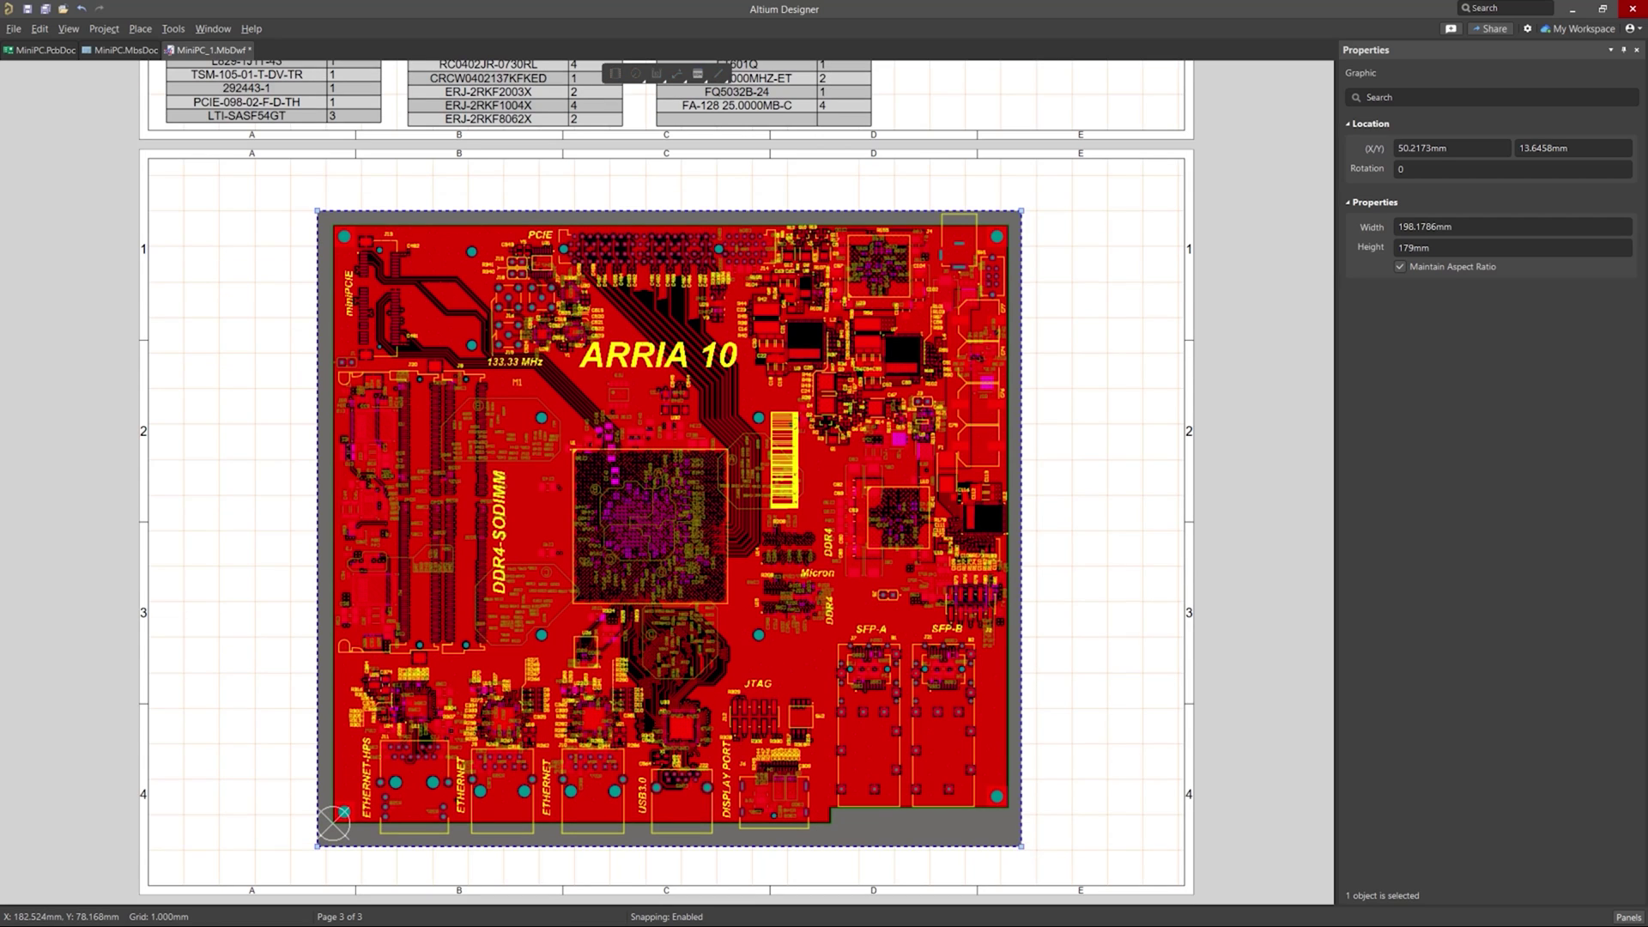
pyautogui.click(1094, 550)
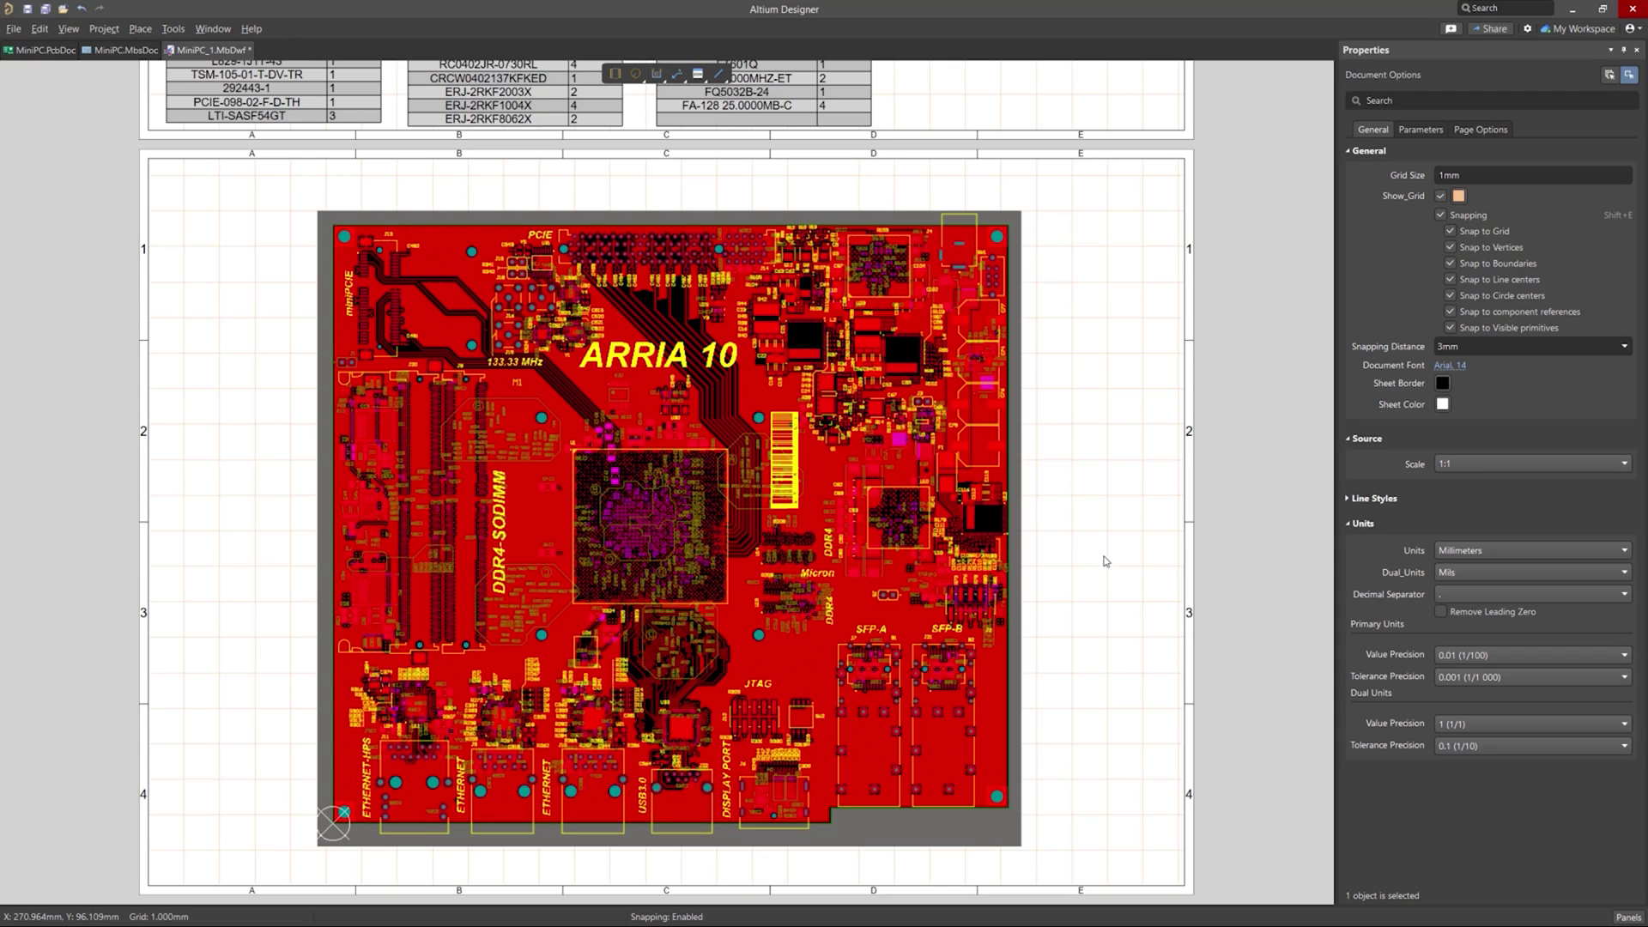
pyautogui.scroll(5, 1073, 665)
pyautogui.scroll(6, 1071, 664)
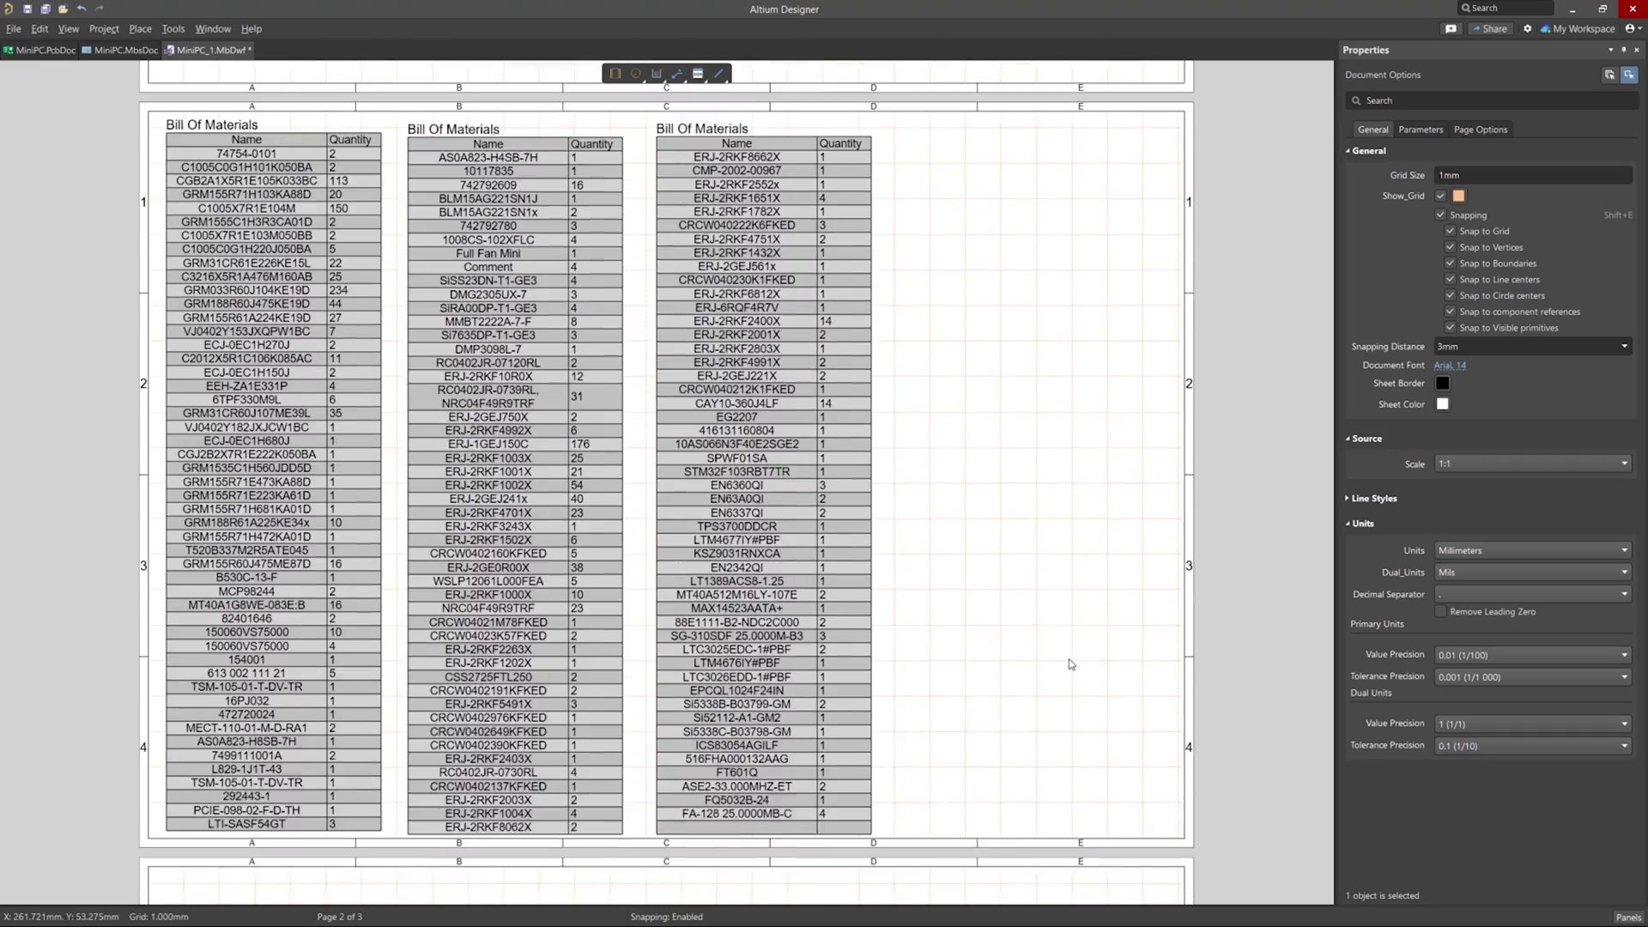
pyautogui.scroll(6, 1071, 663)
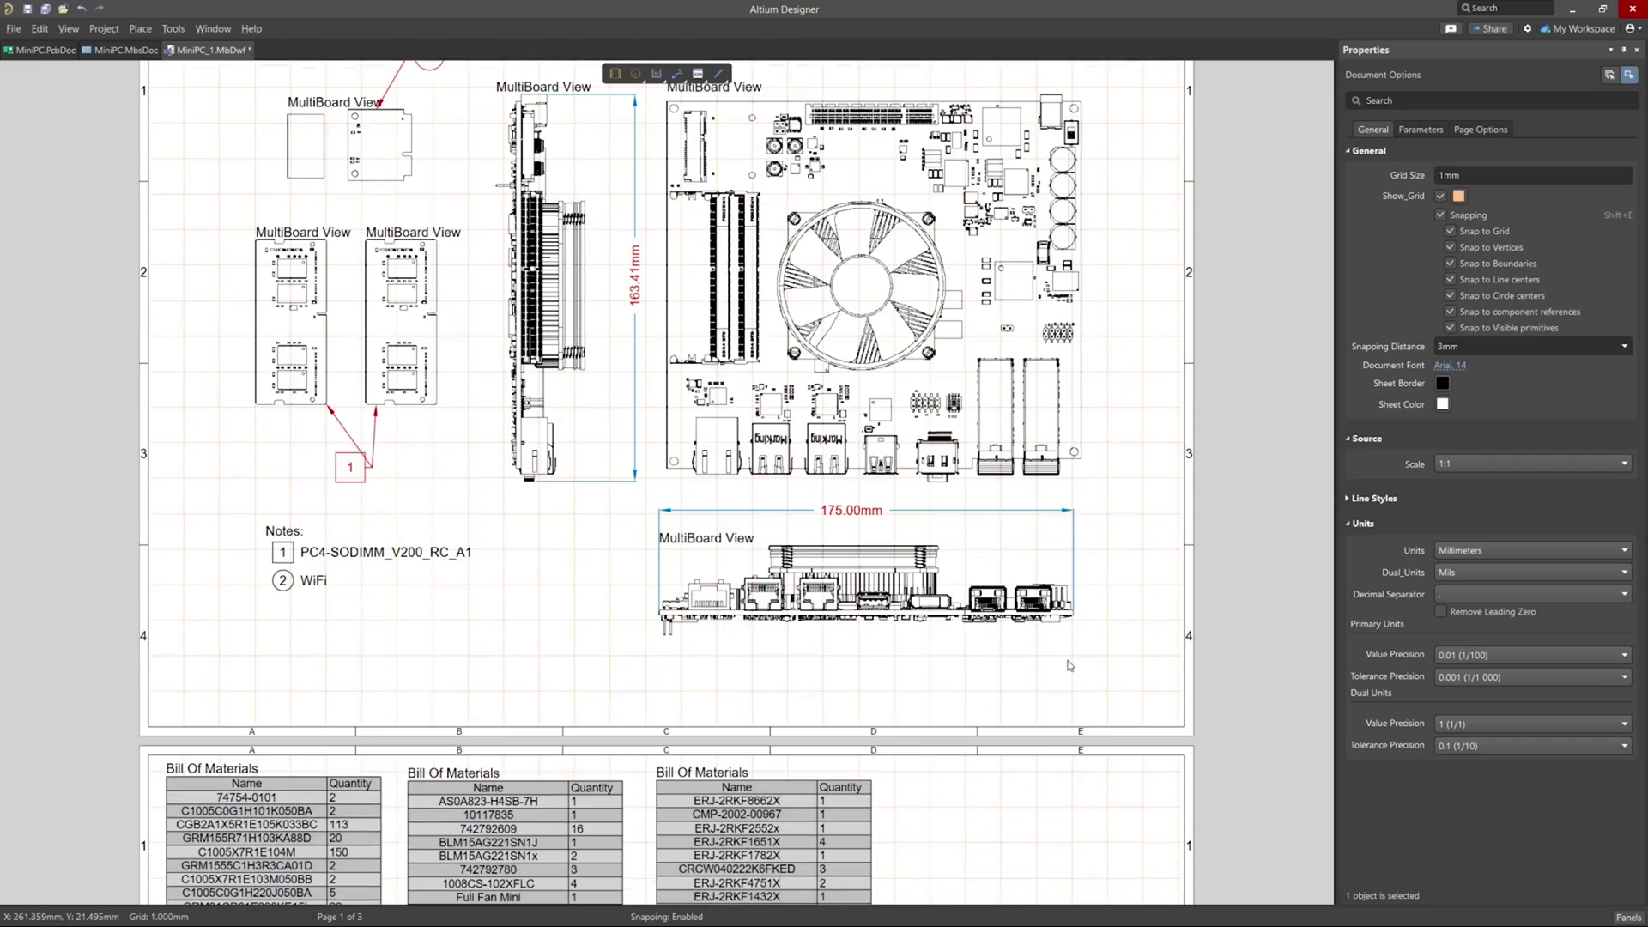